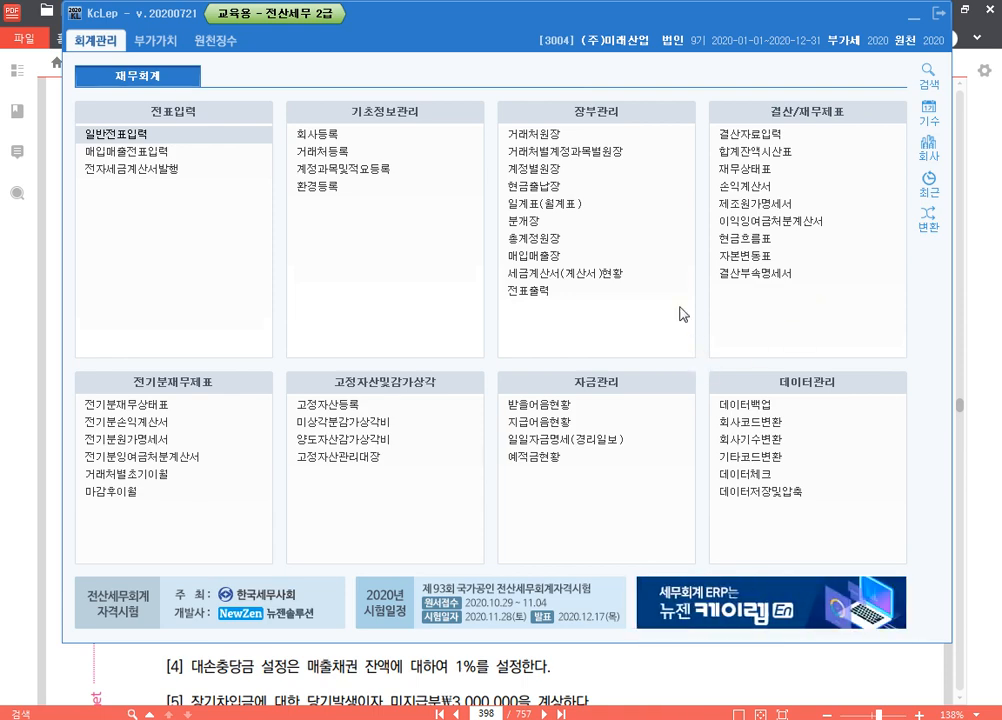
- Open 결산자료입력 for January to December 2020 and review the manufacturing cost and finished goods inventory lines, then close it
{"action": "left_click", "coordinate": [745, 134]}
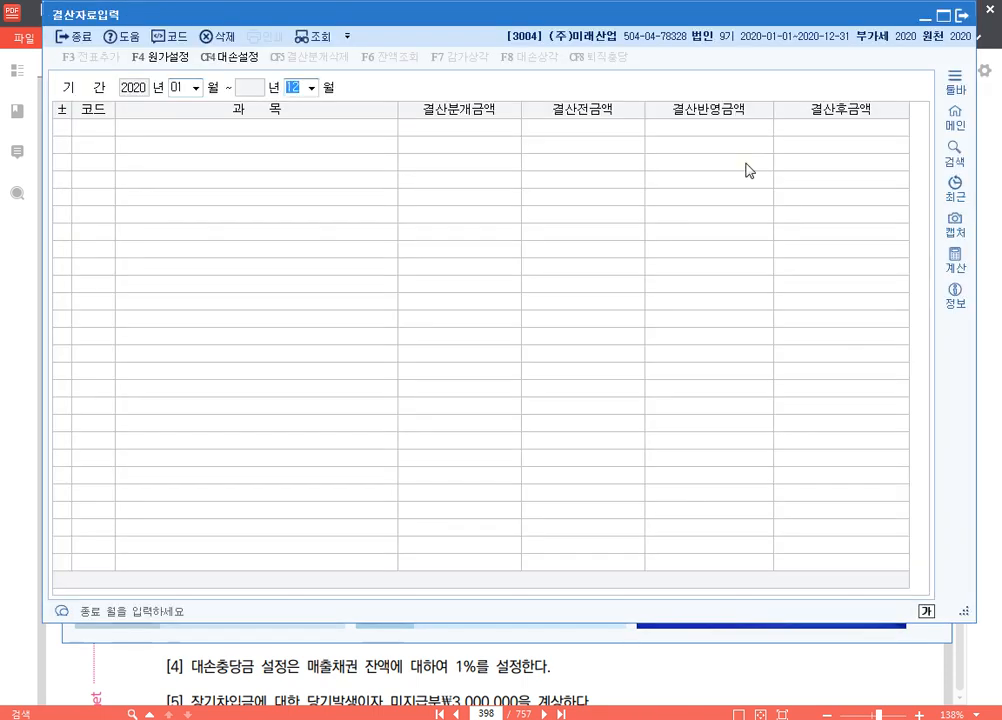
{"action": "key", "text": "Return"}
{"action": "scroll", "coordinate": [586, 304], "scroll_direction": "down", "scroll_amount": 4}
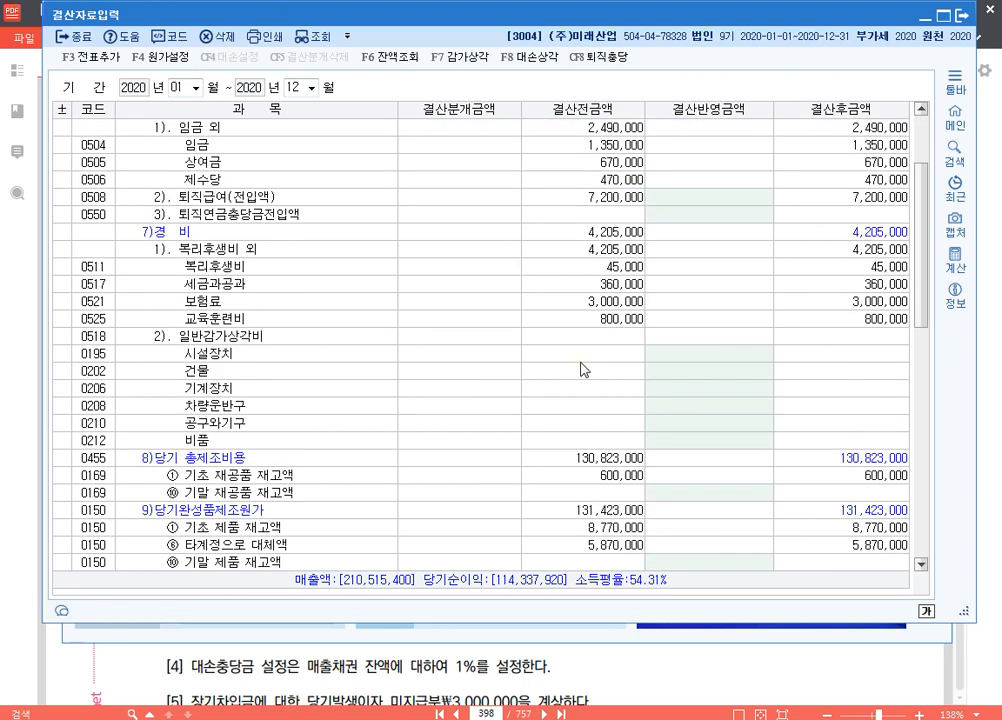
{"action": "scroll", "coordinate": [585, 369], "scroll_direction": "down", "scroll_amount": 1}
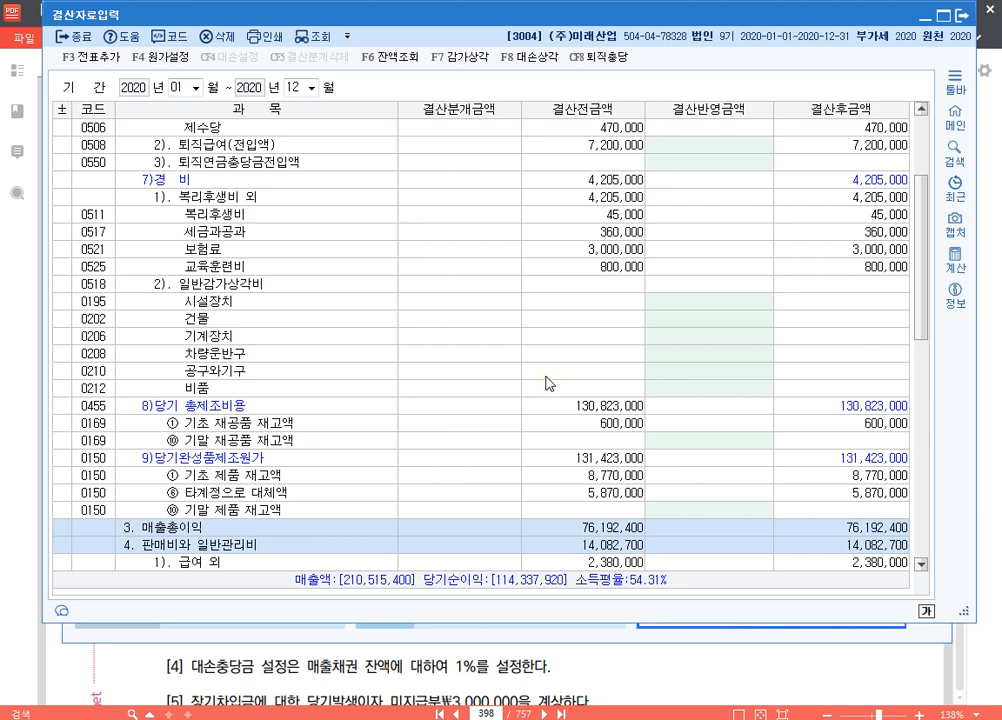
{"action": "scroll", "coordinate": [548, 383], "scroll_direction": "up", "scroll_amount": 8}
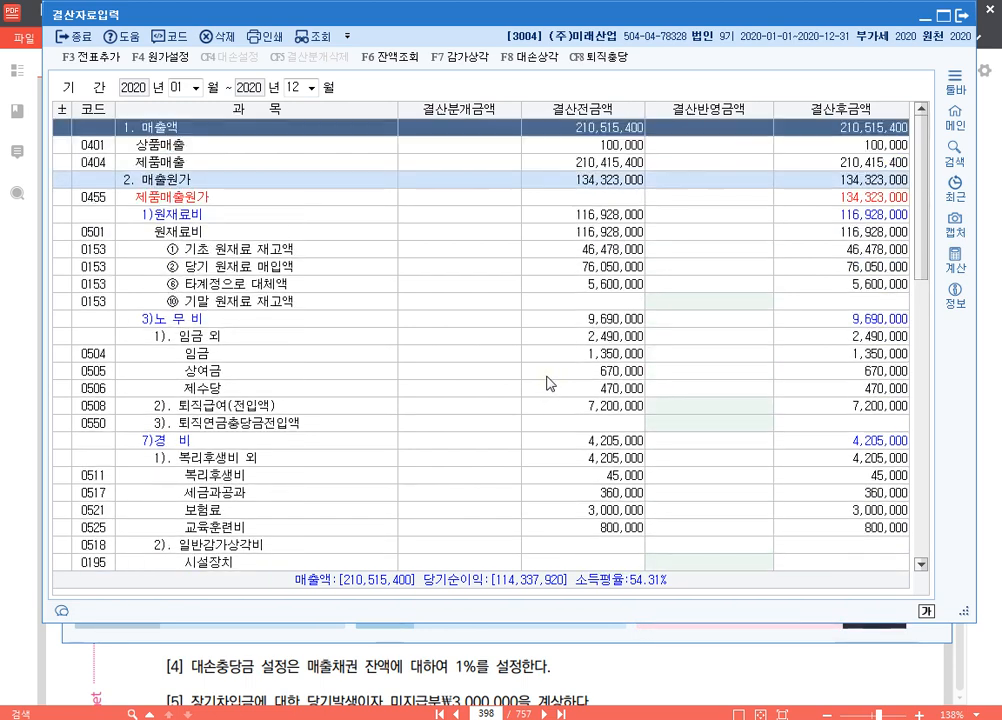
{"action": "key", "text": "Escape"}
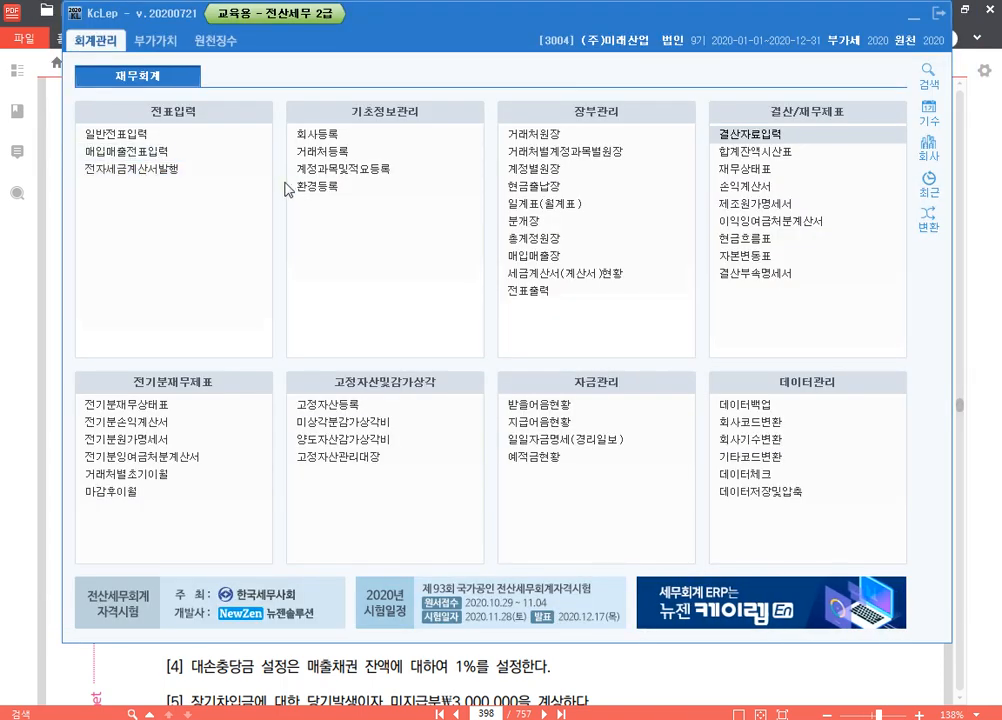
- In 계정과목및적요등록, search for 재고자산평가 and select account 0960 재고자산평가손실
{"action": "left_click", "coordinate": [305, 167]}
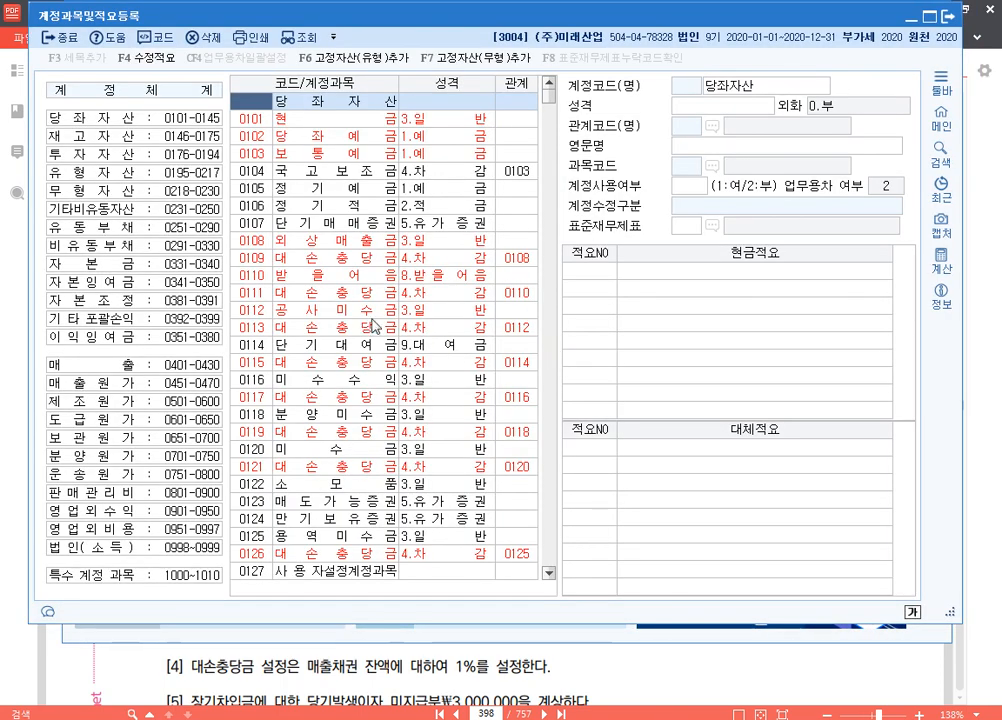
{"action": "key", "text": "ctrl+f"}
{"action": "type", "text": "재고자산"}
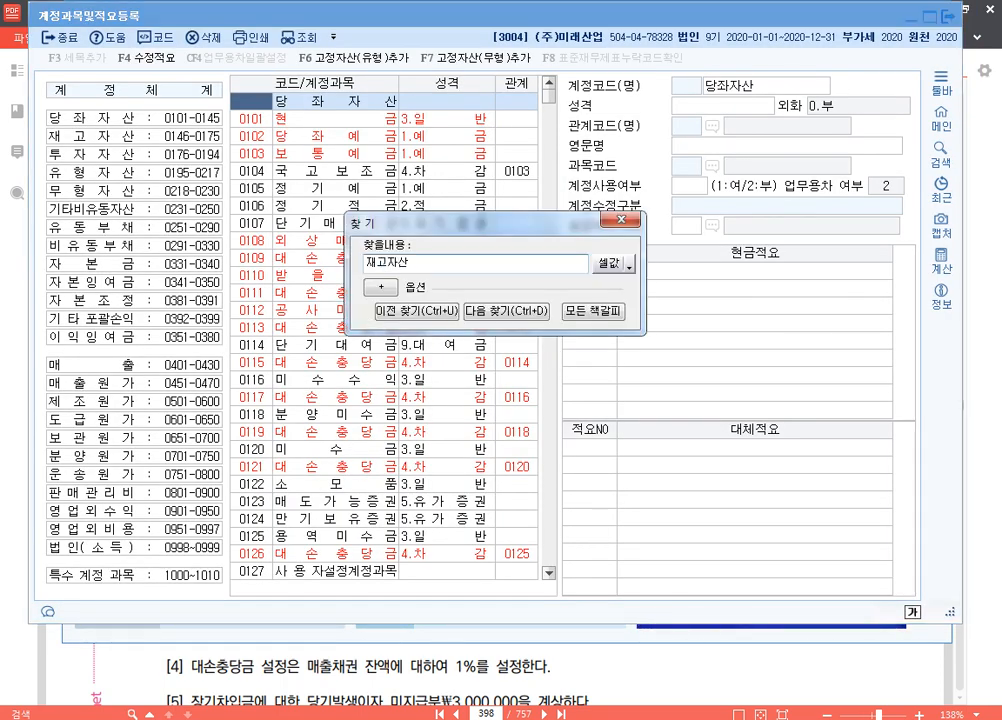
{"action": "type", "text": "평가"}
{"action": "key", "text": "Return"}
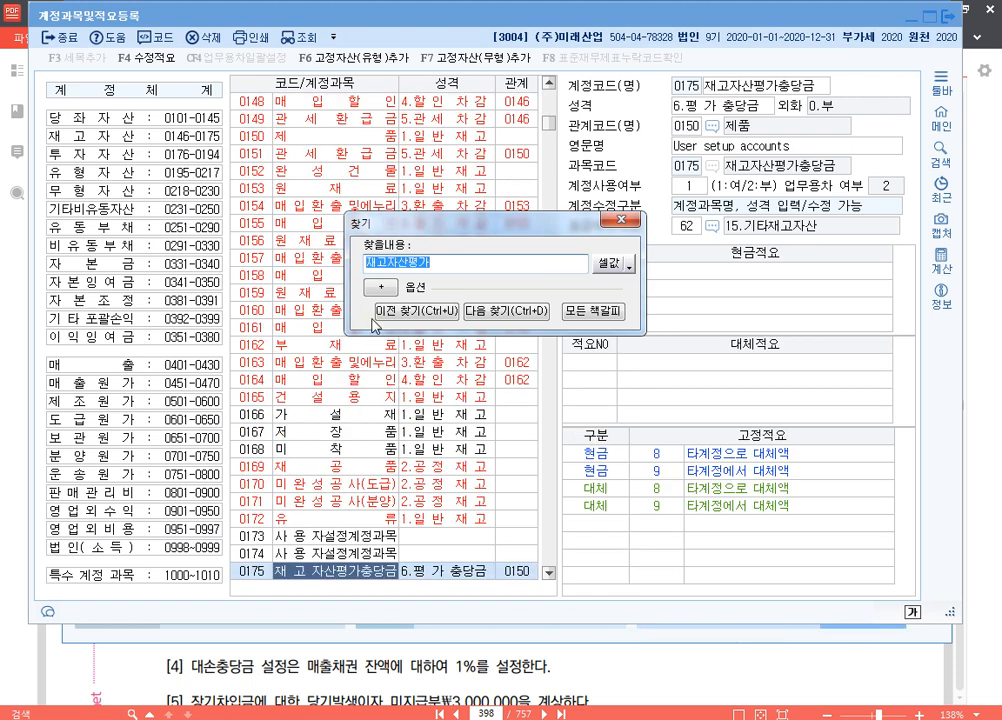
{"action": "key", "text": "Return"}
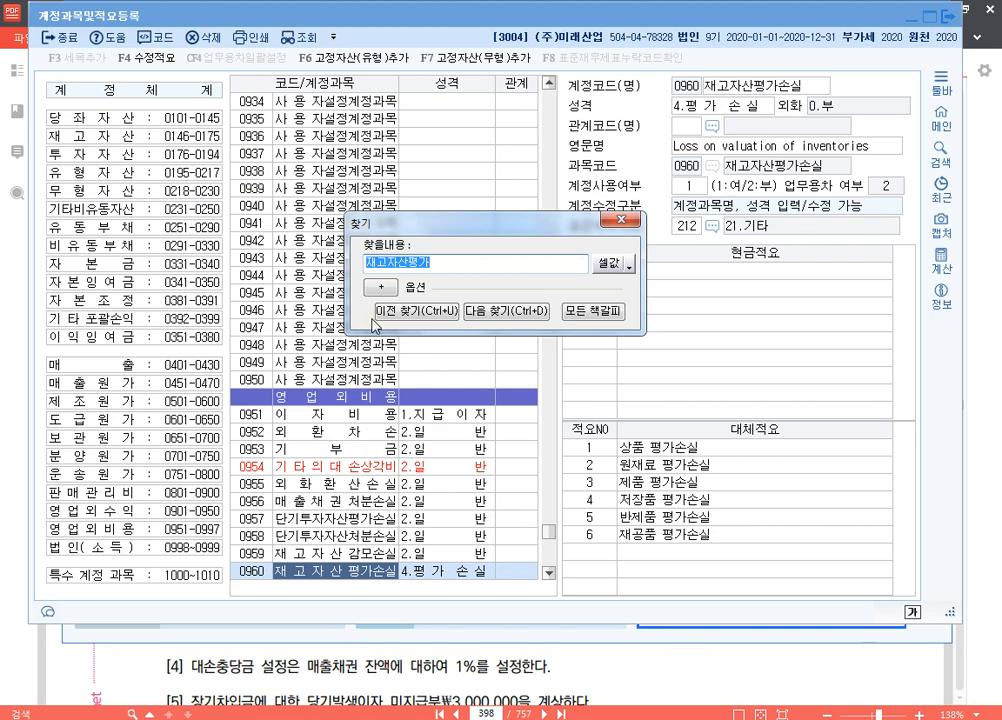
{"action": "key", "text": "Return"}
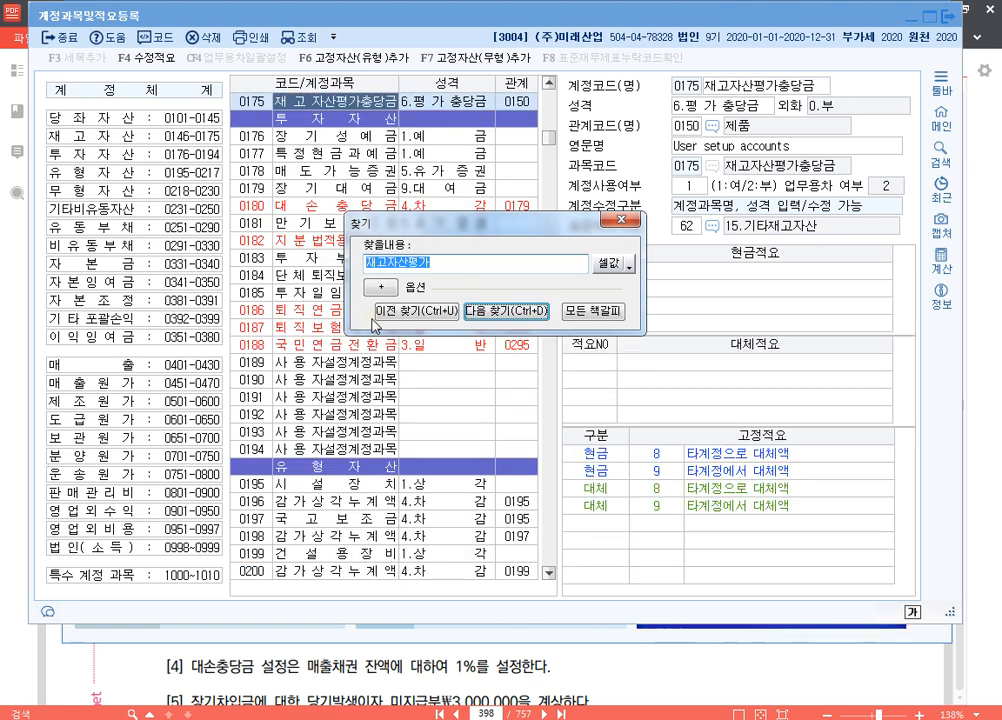
{"action": "key", "text": "Return"}
{"action": "key", "text": "Return"}
{"action": "left_click", "coordinate": [503, 314]}
{"action": "key", "text": "Escape"}
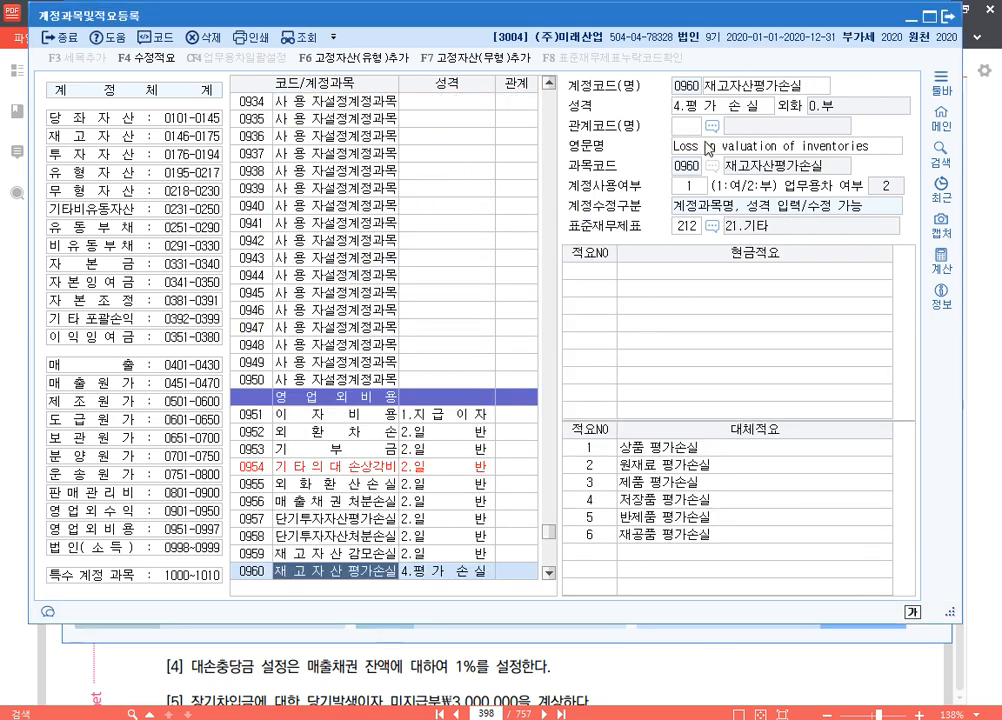
- Set the relation code (관계코드) of 재고자산평가손실 to 150 (제품) and close the account register
{"action": "type", "text": "150"}
{"action": "key", "text": "Return"}
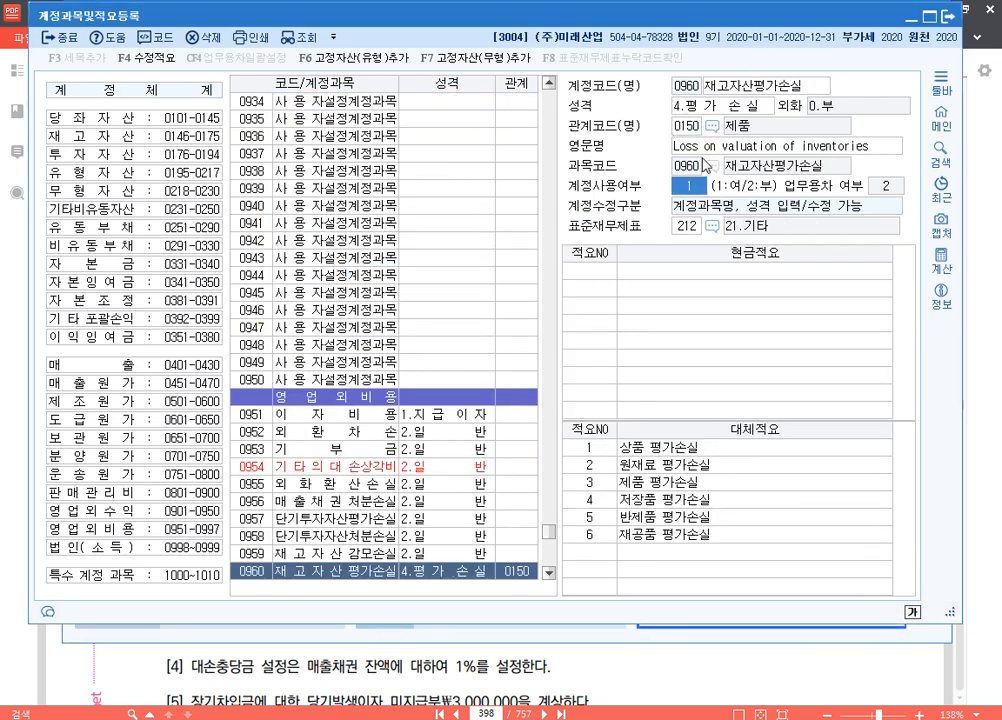
{"action": "left_click", "coordinate": [947, 16]}
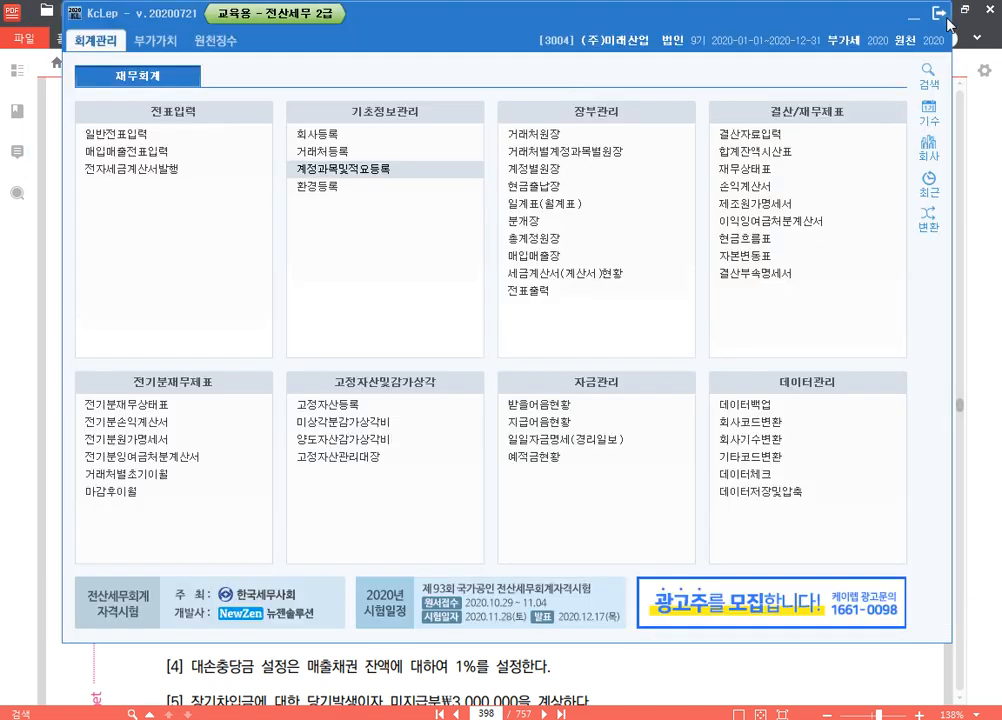
- Reopen 결산자료입력, check the finished goods section for a valuation loss line, and close it
{"action": "left_click", "coordinate": [748, 134]}
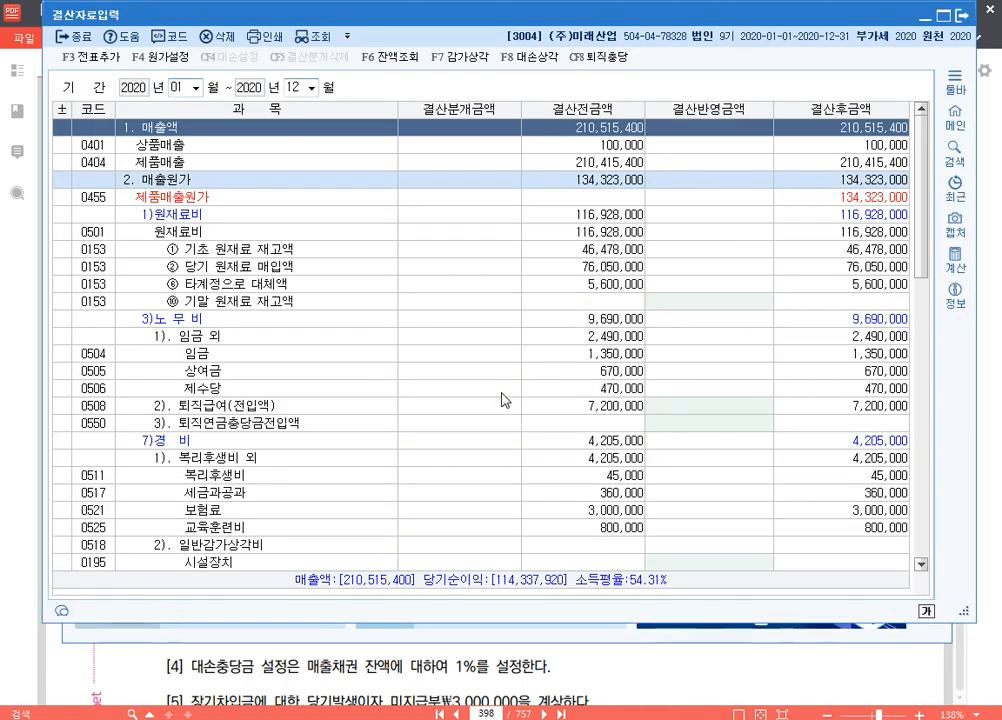
{"action": "scroll", "coordinate": [503, 398], "scroll_direction": "down", "scroll_amount": 5}
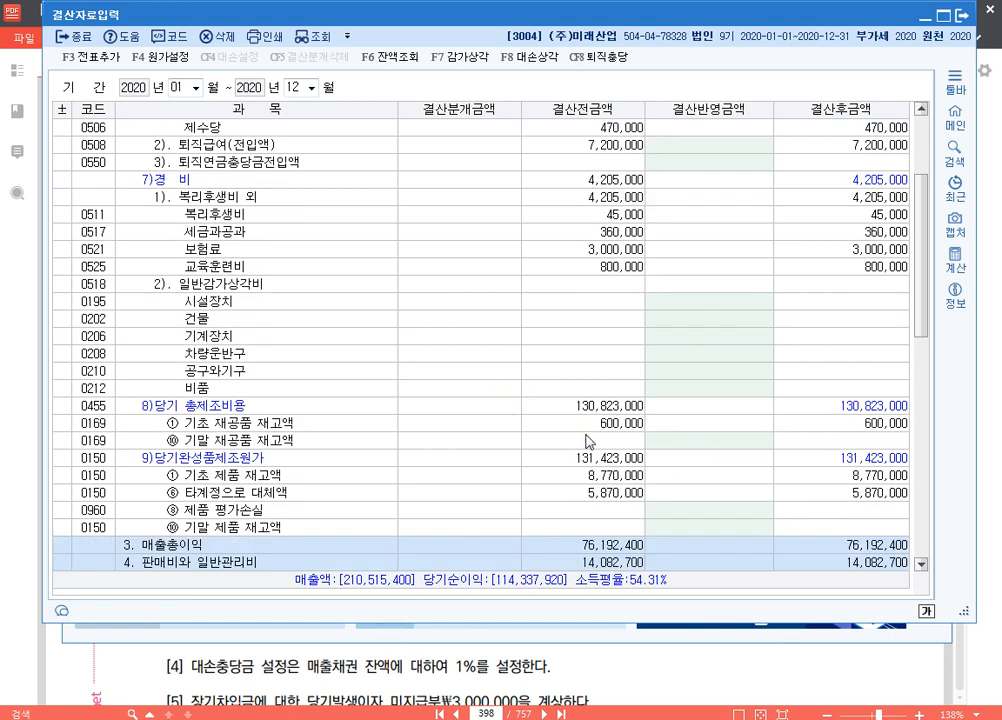
{"action": "key", "text": "Escape"}
{"action": "key", "text": "Escape"}
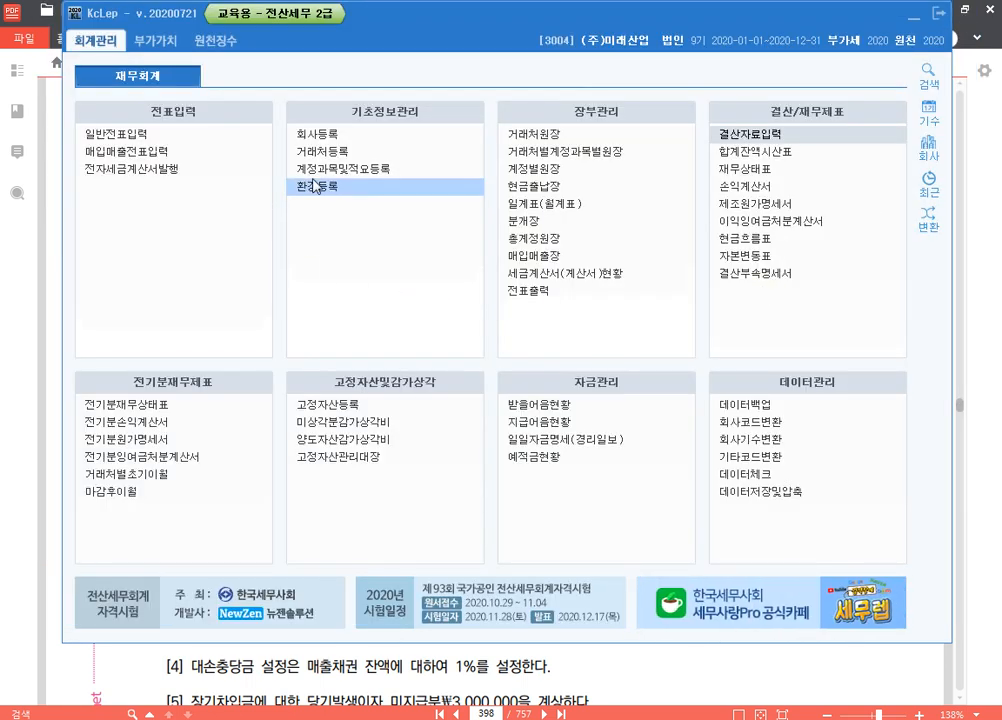
- Reopen 계정과목및적요등록 and search for the 0960 재고자산평가손실 account again
{"action": "left_click", "coordinate": [443, 170]}
{"action": "key", "text": "ctrl+f"}
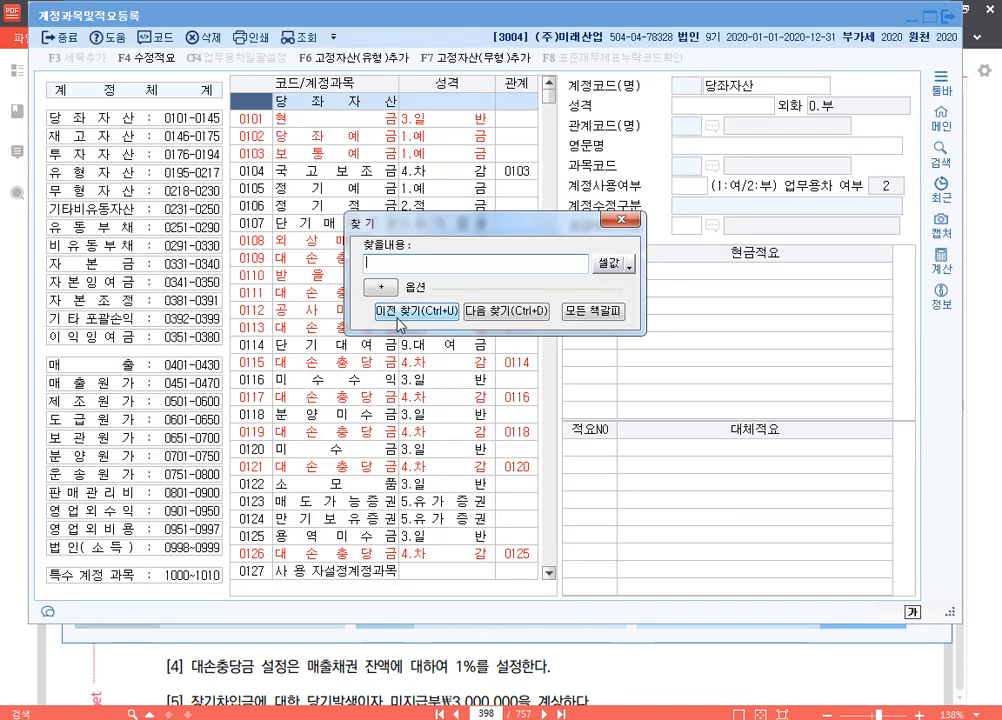
{"action": "type", "text": "재고자사"}
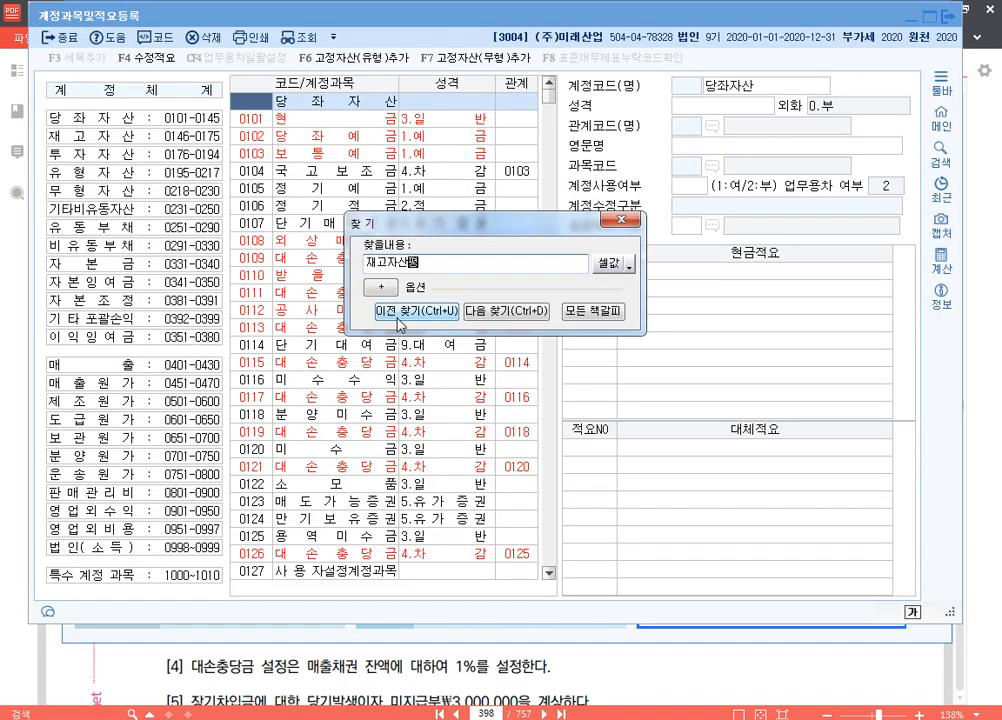
{"action": "key", "text": "Return"}
{"action": "key", "text": "Return"}
{"action": "key", "text": "Escape"}
{"action": "scroll", "coordinate": [180, 488], "scroll_direction": "down", "scroll_amount": 1}
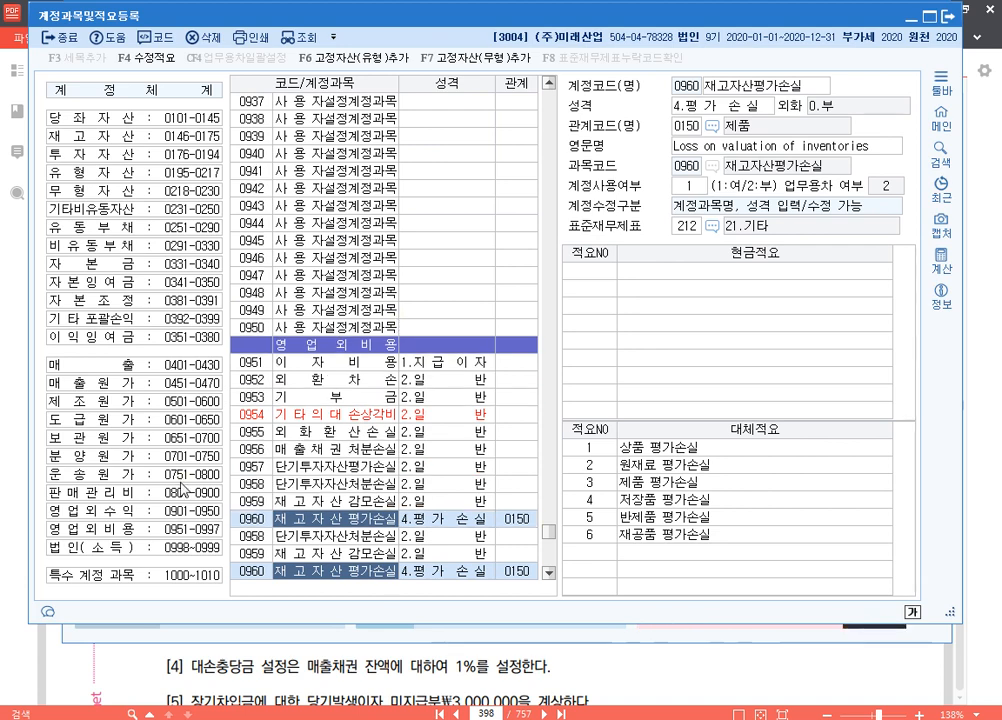
{"action": "scroll", "coordinate": [184, 488], "scroll_direction": "down", "scroll_amount": 4}
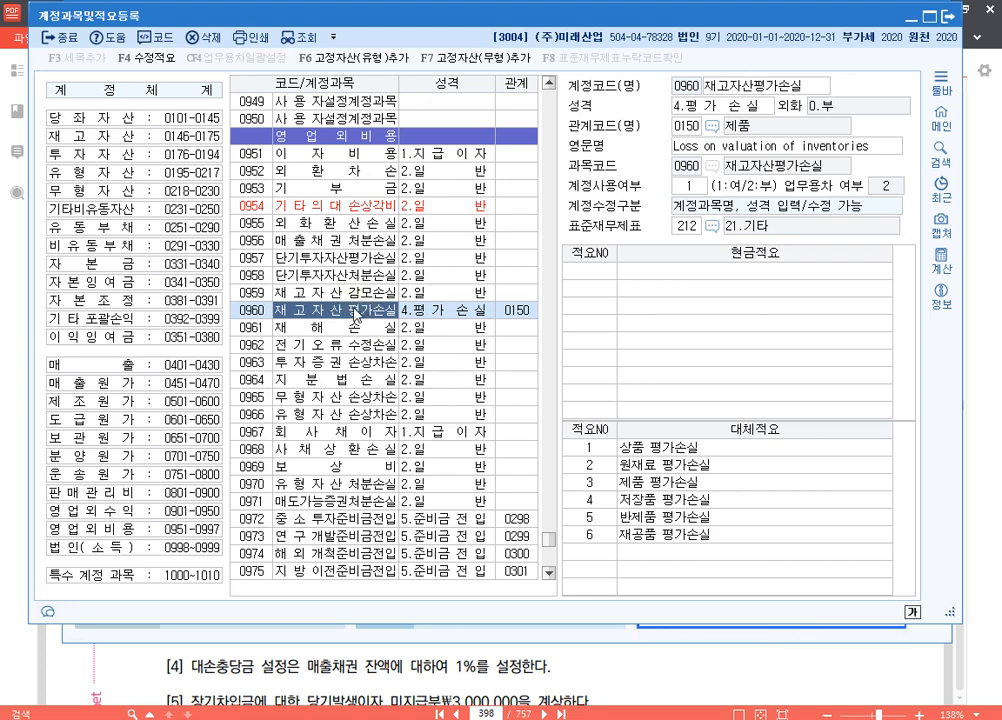
- Review the relation code of 재고자산평가손실 and compare the 매출원가 and 영업외비용 account ranges, then close the register
{"action": "left_click", "coordinate": [688, 127]}
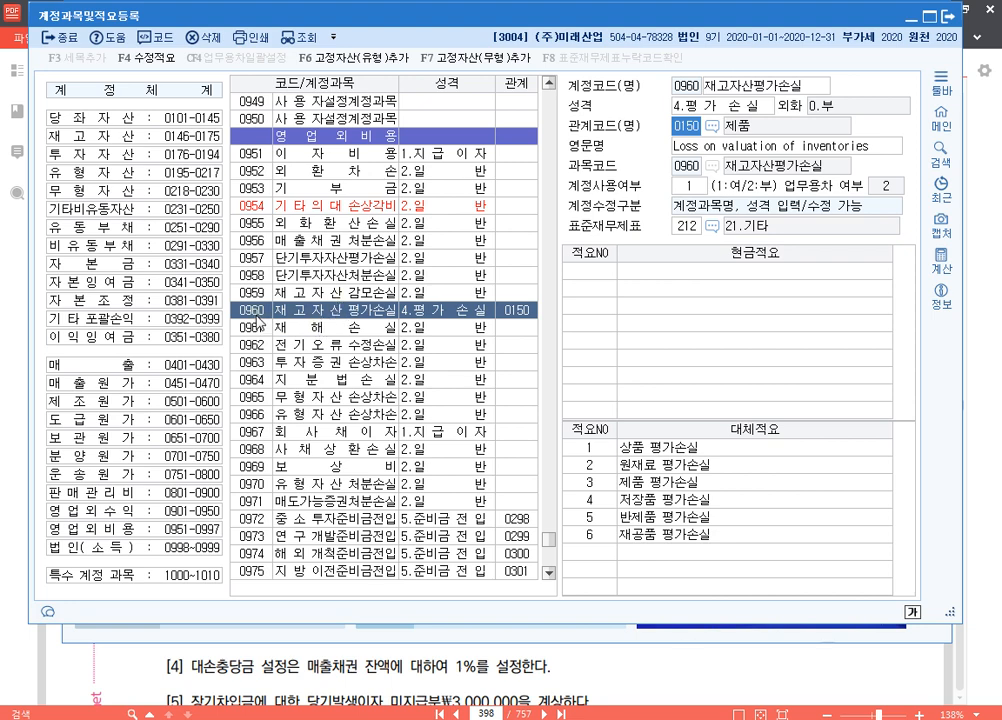
{"action": "left_click", "coordinate": [173, 386]}
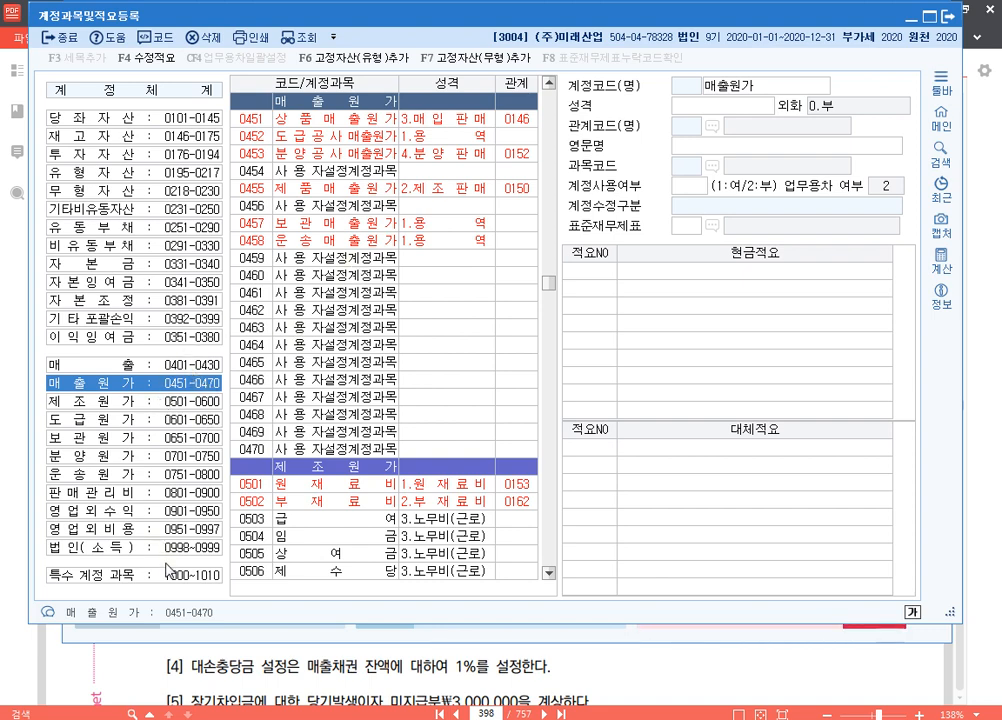
{"action": "left_click", "coordinate": [183, 531]}
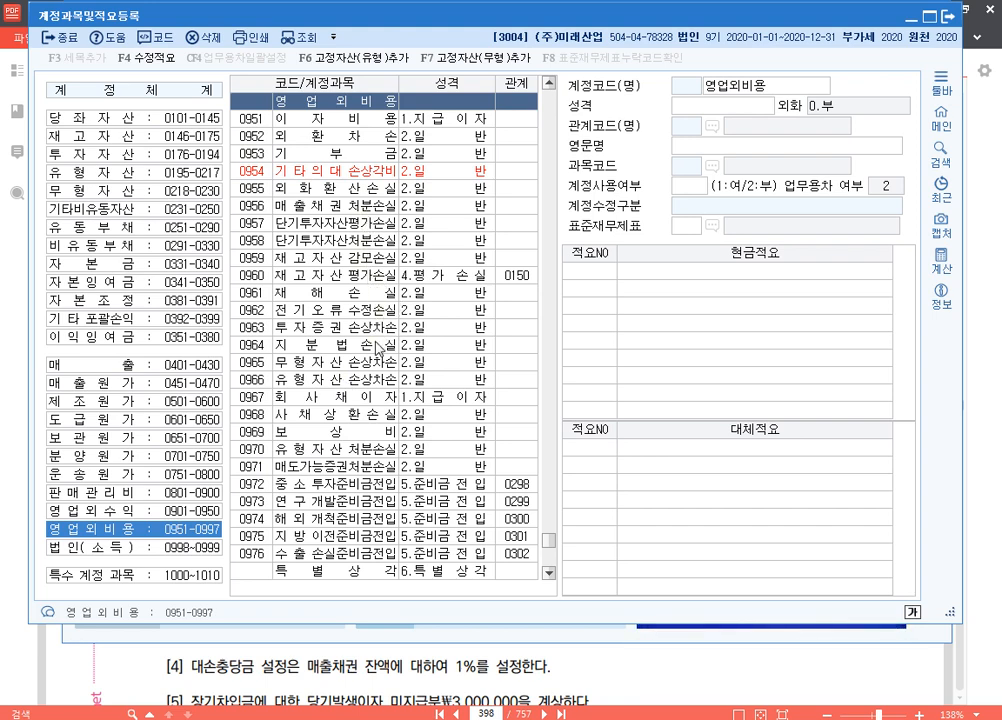
{"action": "left_click", "coordinate": [366, 276]}
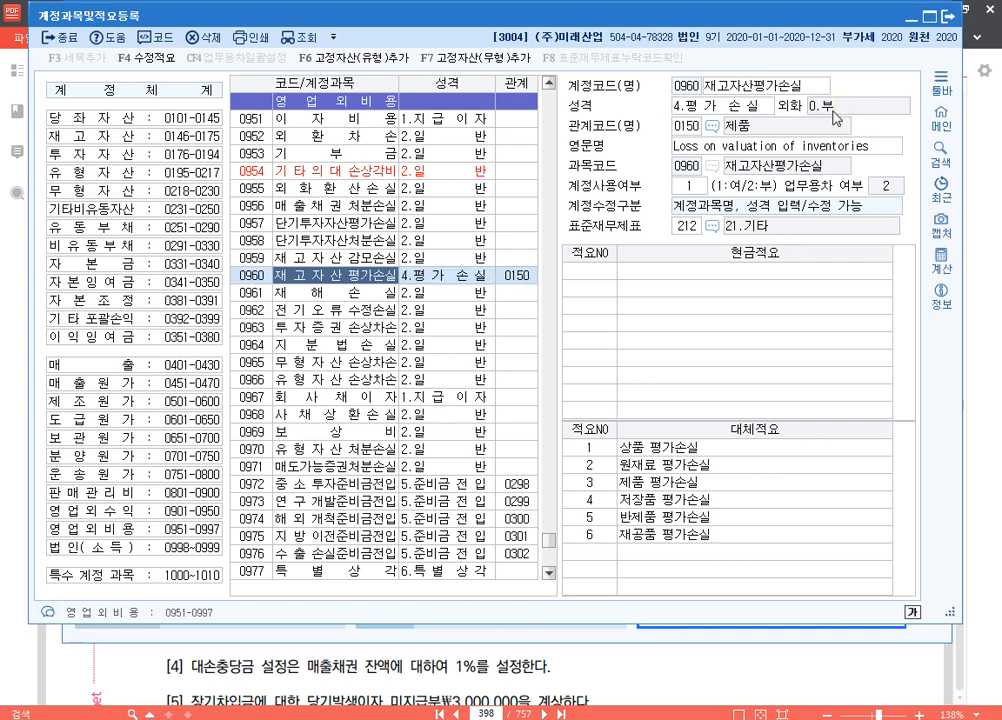
{"action": "key", "text": "Escape"}
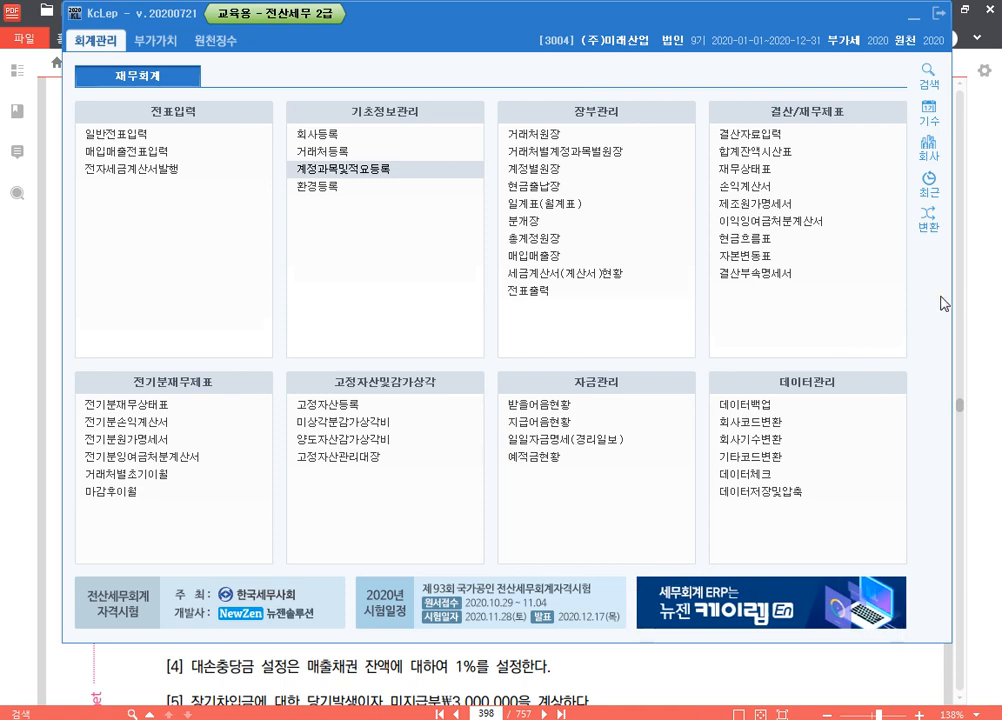
- Switch to the exercise PDF in 알PDF and read the year-end adjustment items [1] to [9] on page 398
{"action": "left_click", "coordinate": [995, 325]}
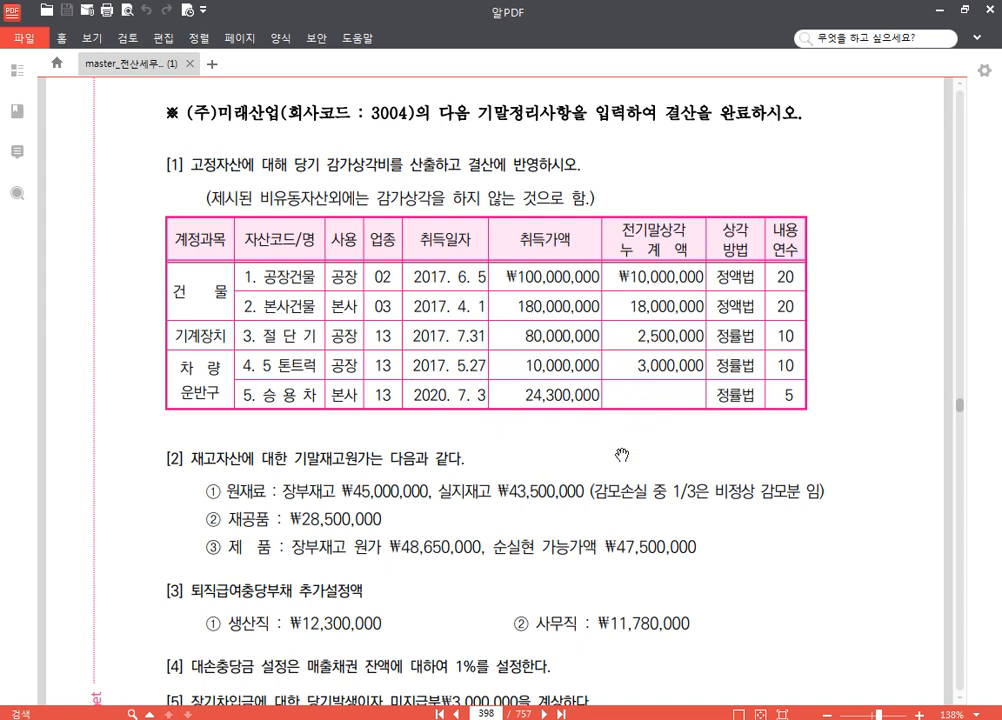
{"action": "scroll", "coordinate": [603, 398], "scroll_direction": "down", "scroll_amount": 1}
{"action": "scroll", "coordinate": [603, 398], "scroll_direction": "down", "scroll_amount": 5}
{"action": "scroll", "coordinate": [519, 268], "scroll_direction": "down", "scroll_amount": 4}
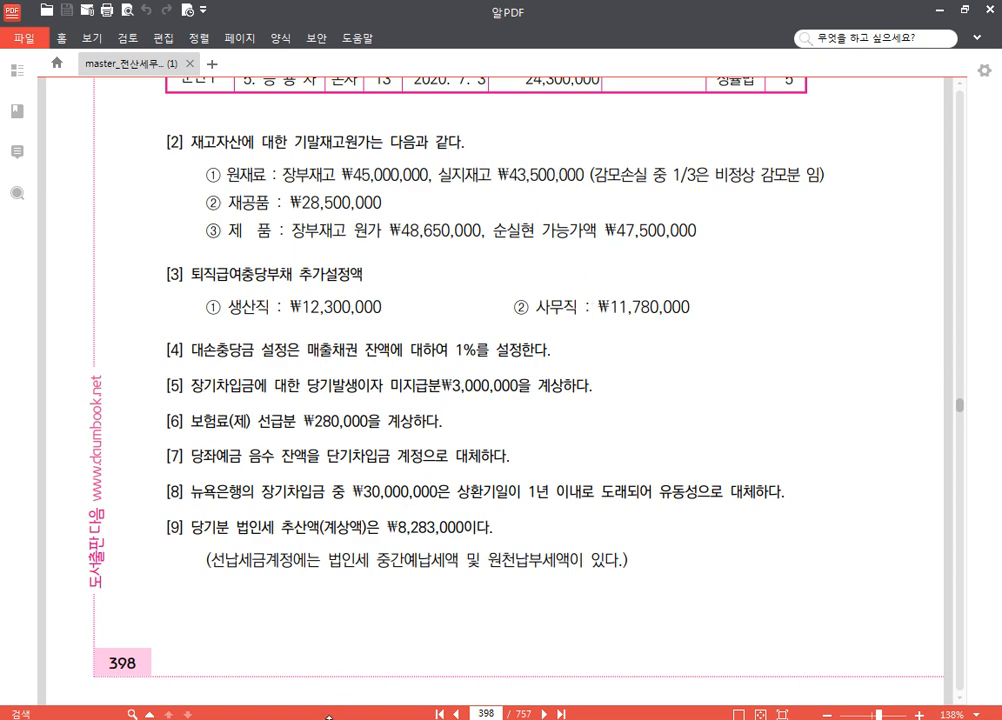
- Switch back to KcLep and open 일반전표입력 for December 31, 2020
{"action": "key", "text": "alt+Tab"}
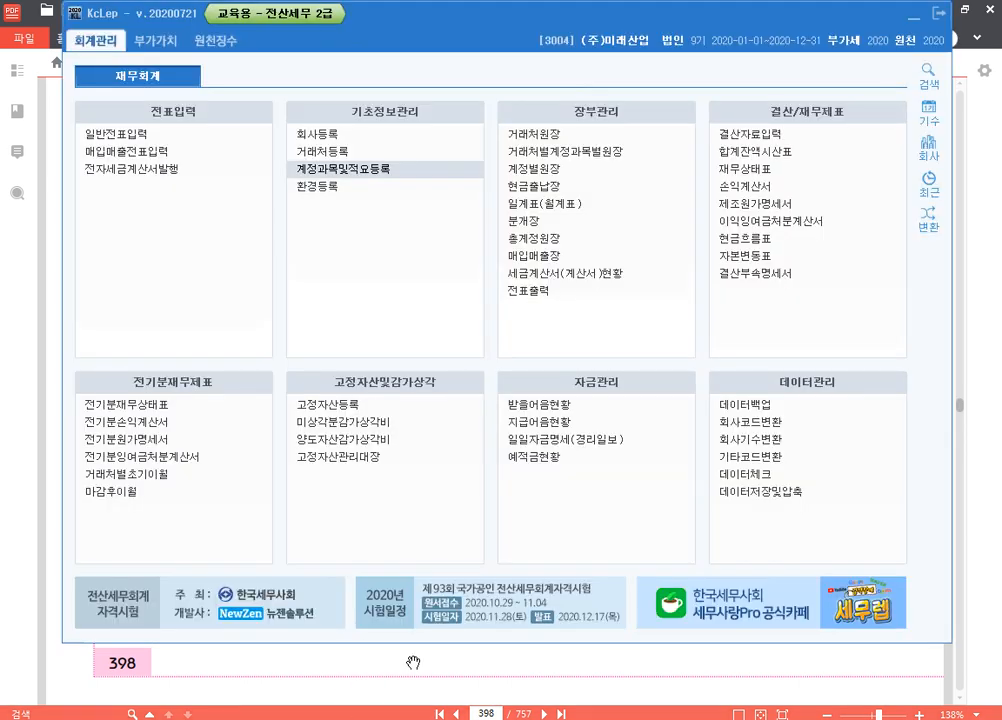
{"action": "left_click", "coordinate": [163, 140]}
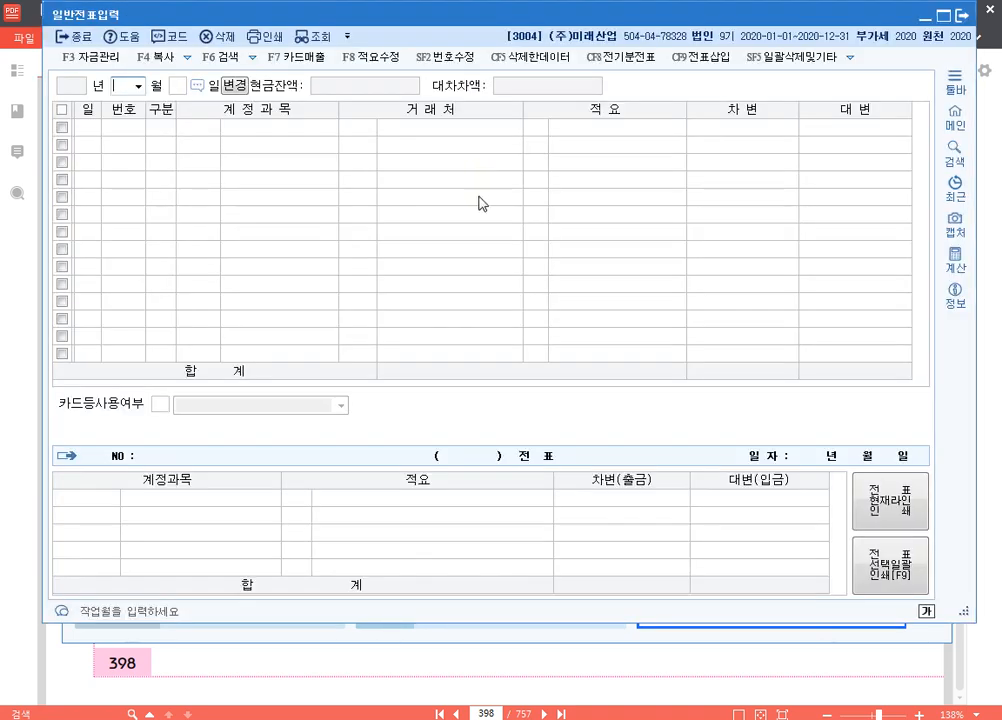
{"action": "type", "text": "12"}
{"action": "key", "text": "Return"}
{"action": "type", "text": "31"}
{"action": "key", "text": "Return"}
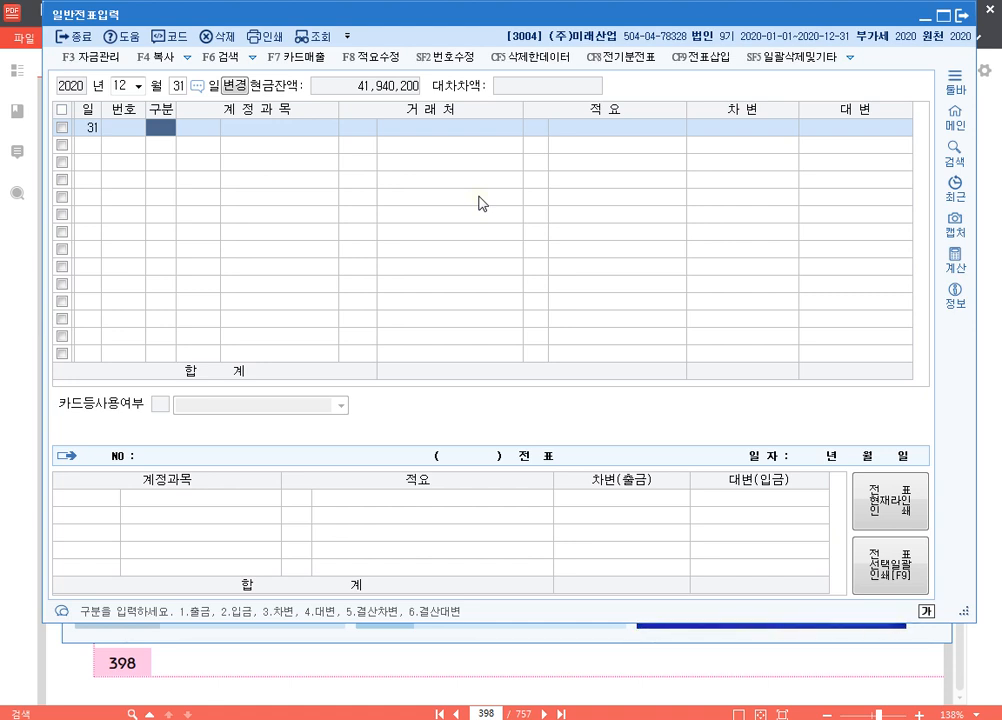
- Enter a credit (대변) line for account 153 원재료 with remark 8 타계정으로 대체액 and amount 500,000
{"action": "type", "text": "4"}
{"action": "key", "text": "Return"}
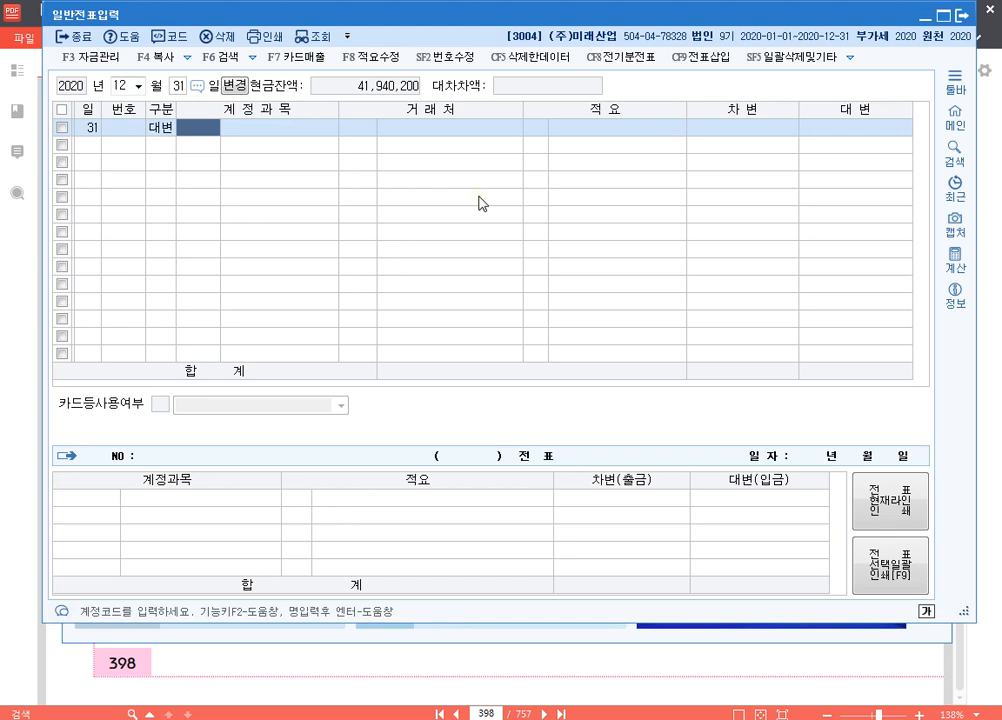
{"action": "type", "text": "153"}
{"action": "key", "text": "Return"}
{"action": "key", "text": "Return"}
{"action": "key", "text": "Return"}
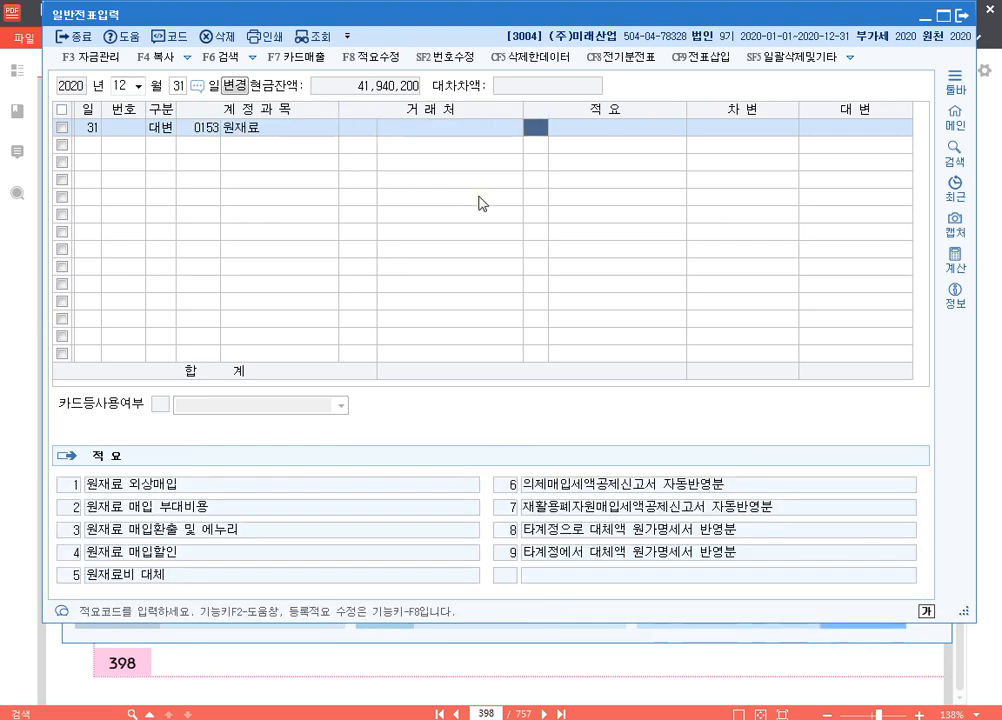
{"action": "type", "text": "8"}
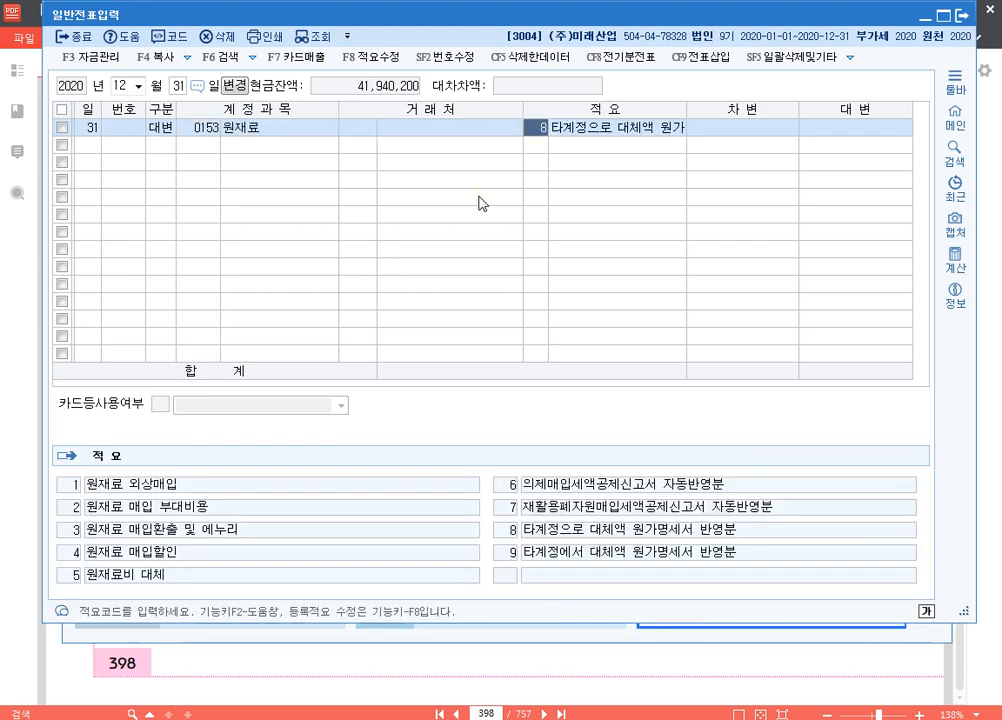
{"action": "key", "text": "Return"}
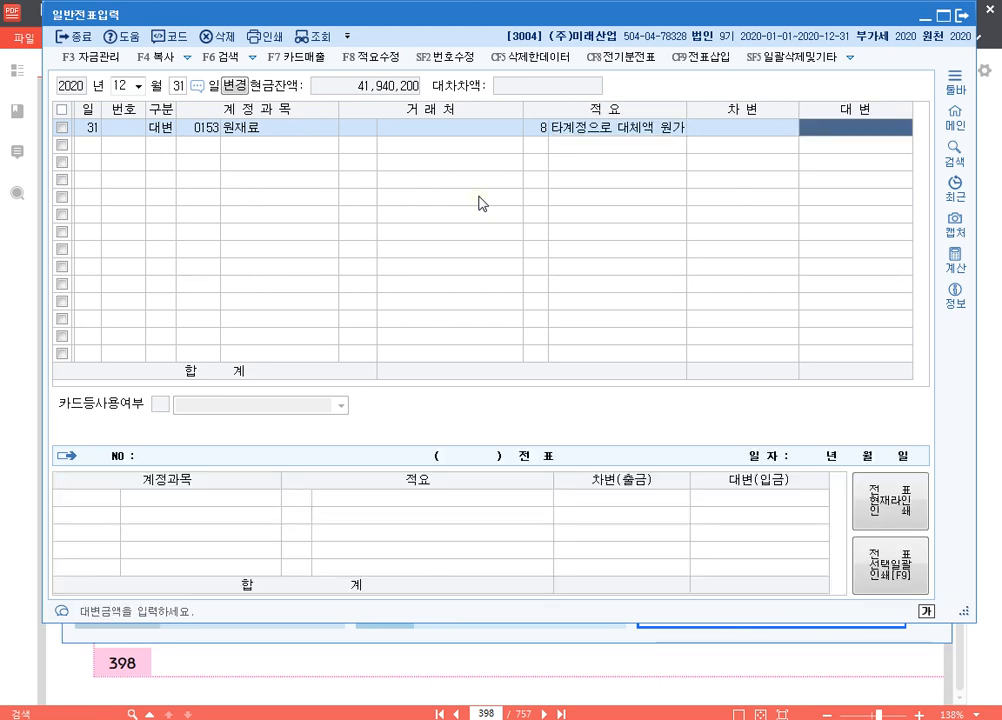
{"action": "type", "text": "500,000"}
{"action": "key", "text": "Return"}
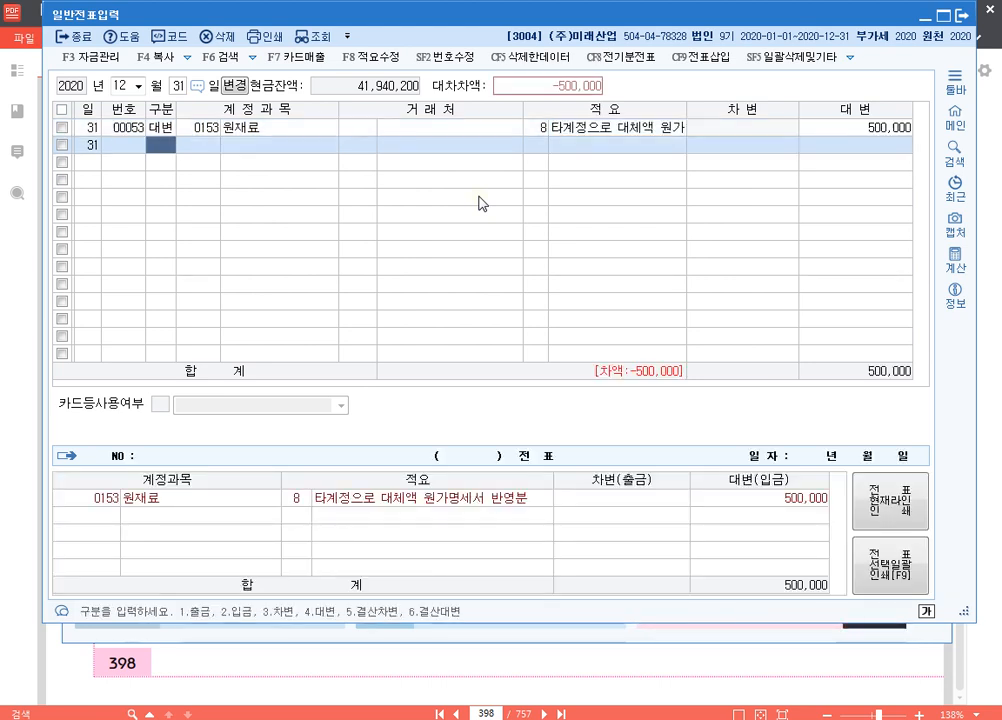
- Enter a debit (차변) line for account 959 재고자산감모손실 with amount 500,000 to balance the 원재료 credit
{"action": "type", "text": "3"}
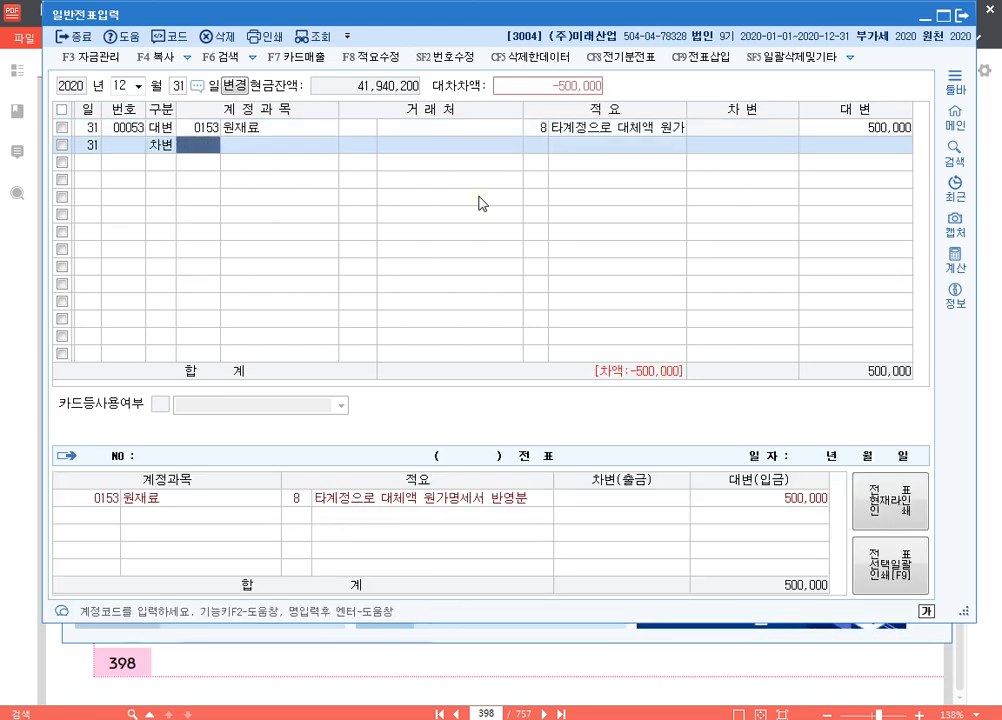
{"action": "type", "text": "재고"}
{"action": "key", "text": "Return"}
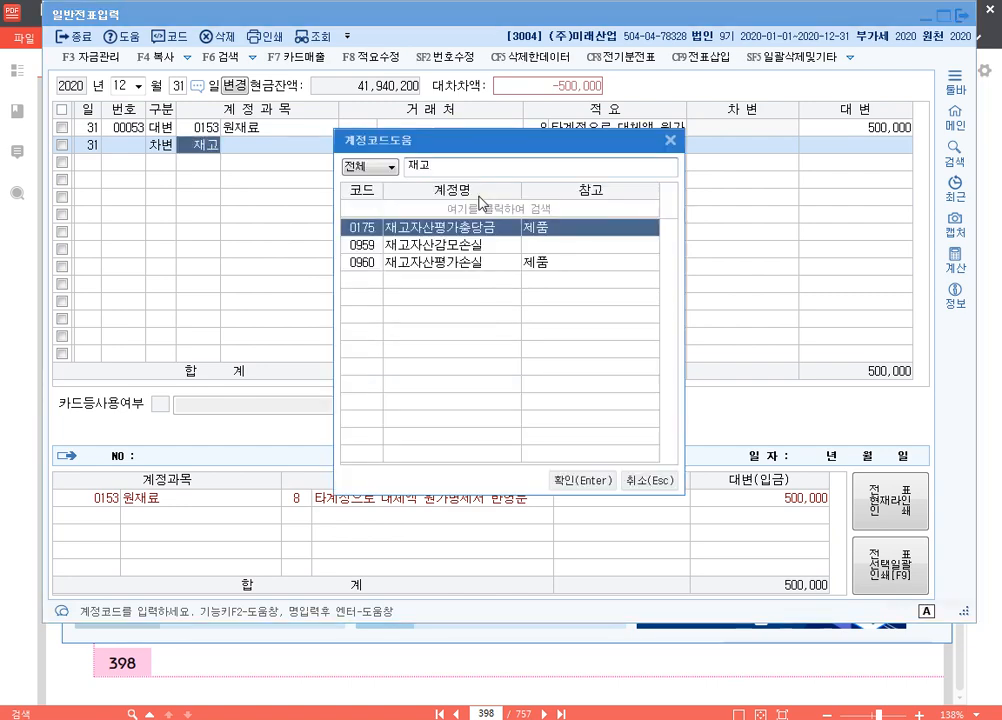
{"action": "key", "text": "Down"}
{"action": "key", "text": "Return"}
{"action": "key", "text": "Return"}
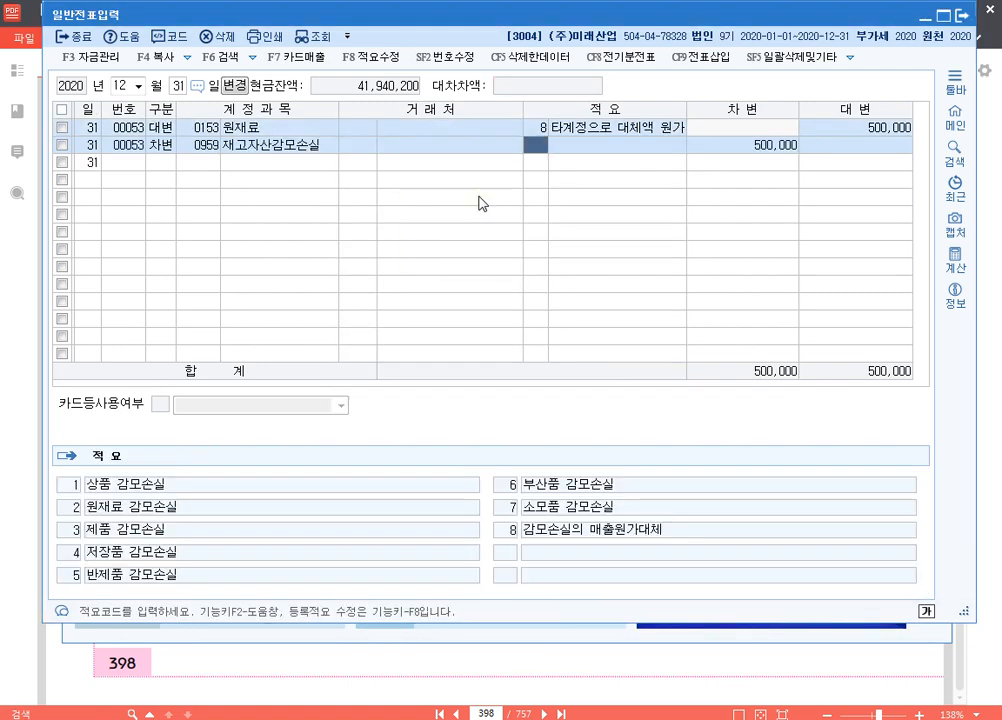
{"action": "key", "text": "Return"}
{"action": "key", "text": "Return"}
{"action": "key", "text": "3"}
{"action": "key", "text": "Up"}
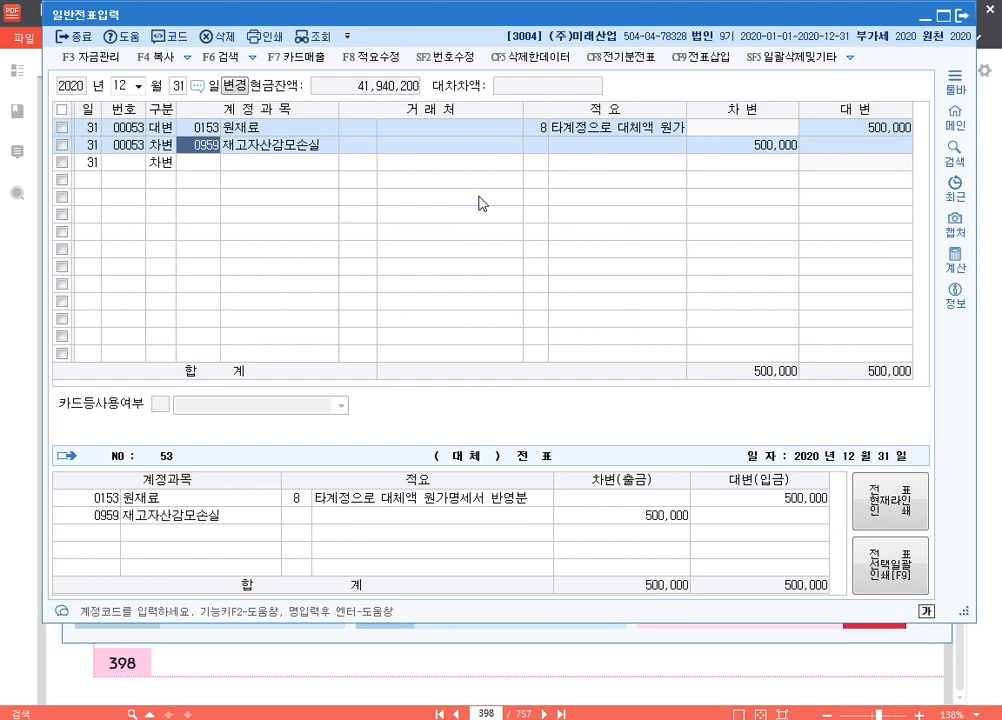
- Switch to the exercise PDF in 알PDF and highlight the raw material physical inventory amount 43,500,000 in item [2]
{"action": "left_click", "coordinate": [678, 649]}
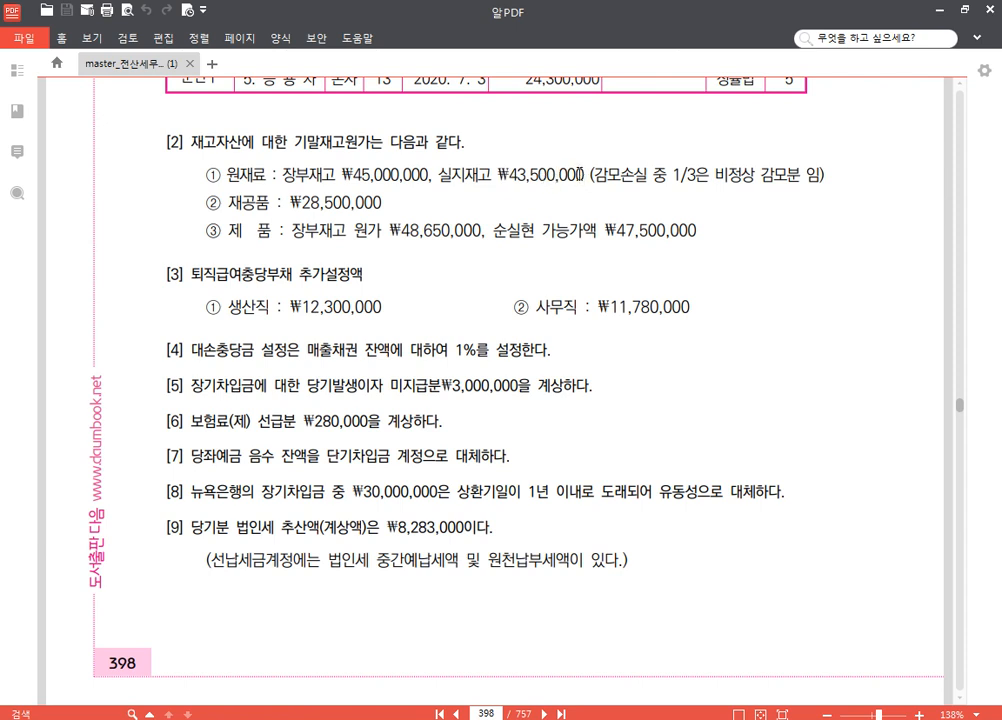
{"action": "left_click_drag", "start_coordinate": [582, 176], "coordinate": [512, 177]}
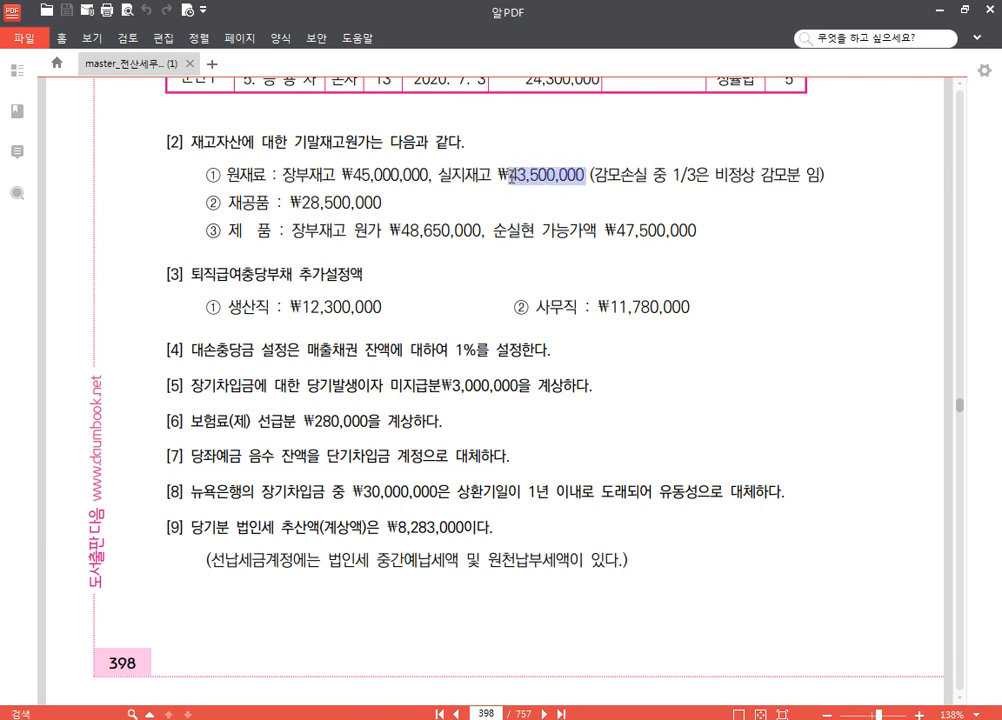
{"action": "left_click", "coordinate": [522, 152]}
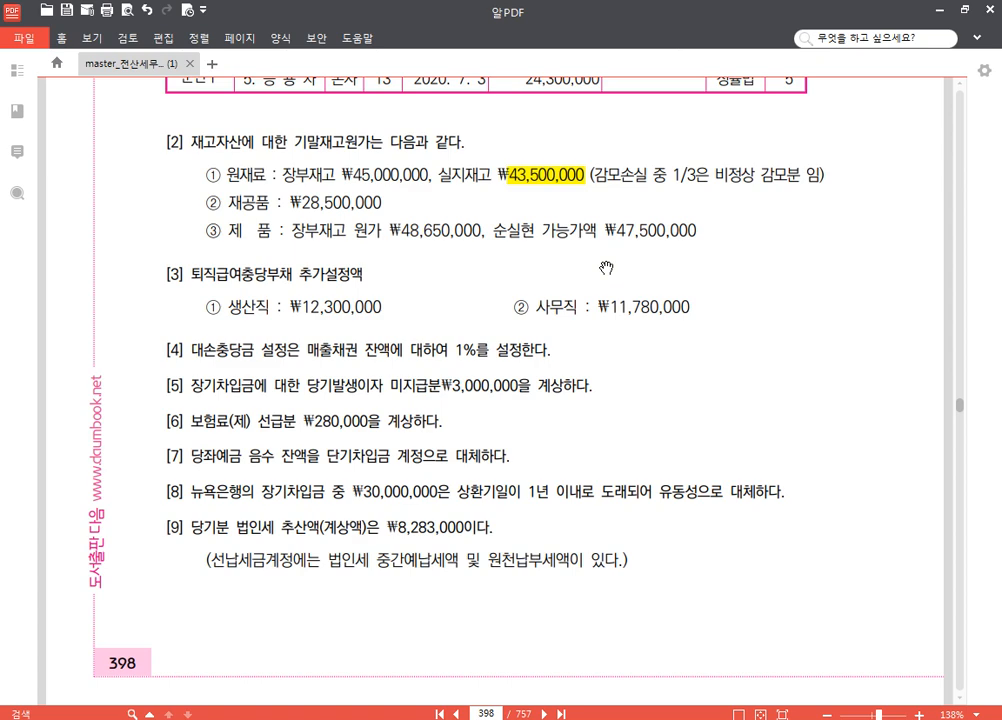
- Switch back to KcLep and enter a debit (차변) line for account 960 재고자산평가손실 with amount 1,150,000
{"action": "key", "text": "alt+Tab"}
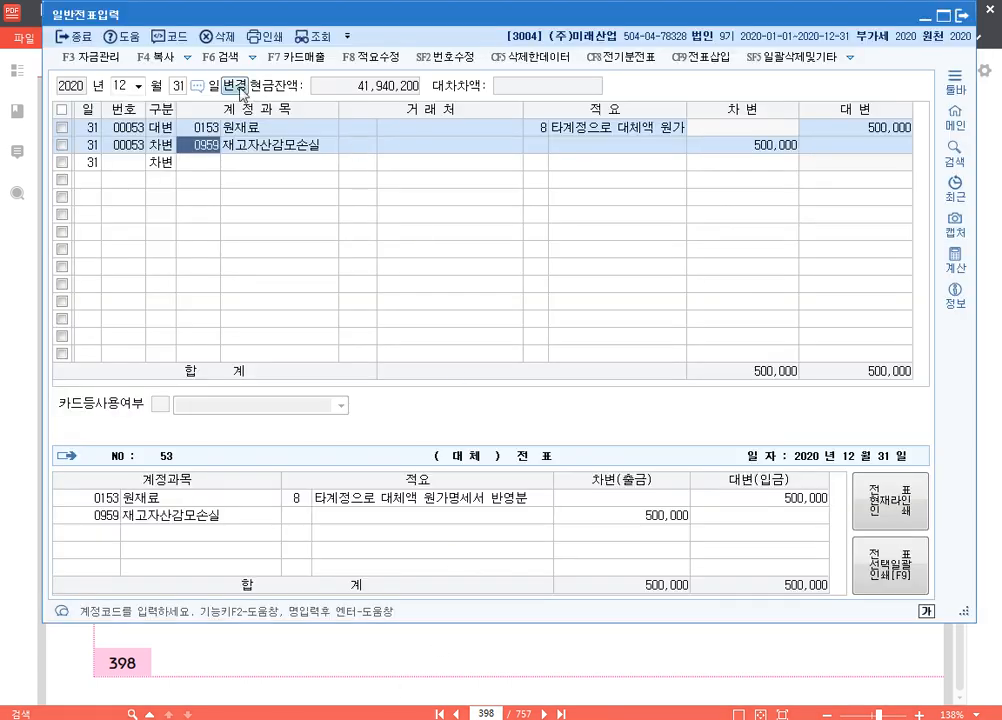
{"action": "left_click", "coordinate": [170, 163]}
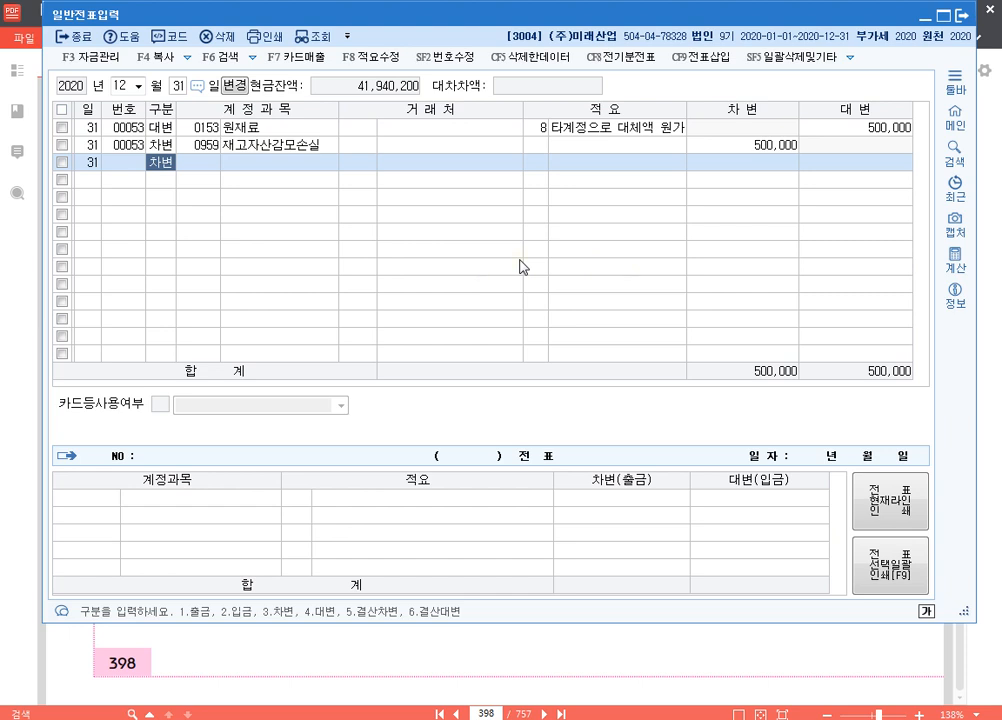
{"action": "key", "text": "Return"}
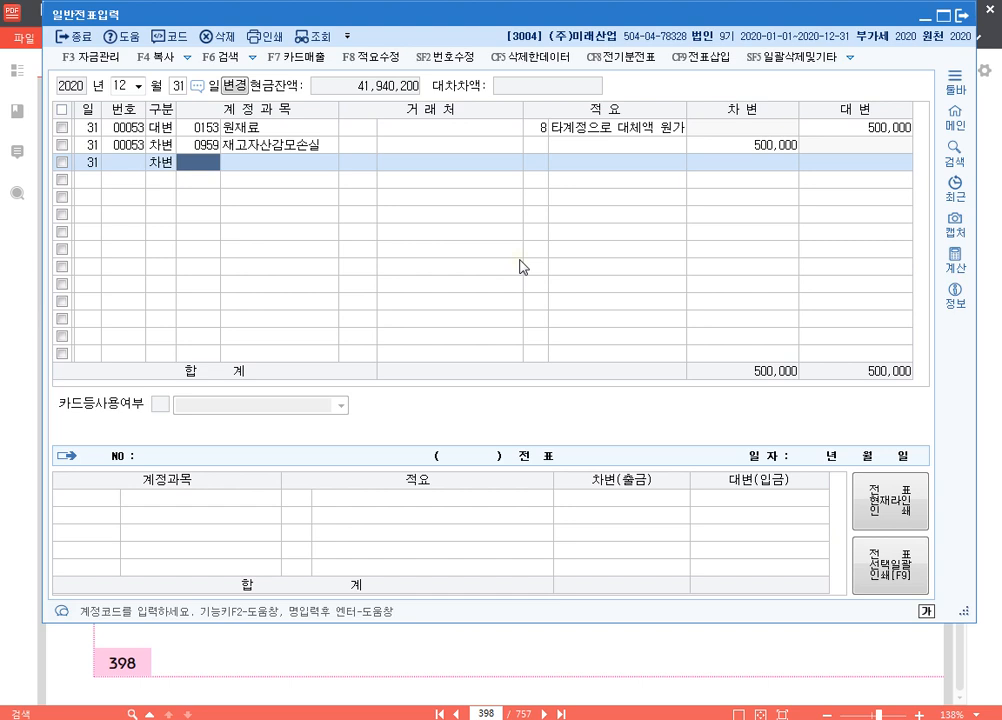
{"action": "type", "text": "재고"}
{"action": "key", "text": "Return"}
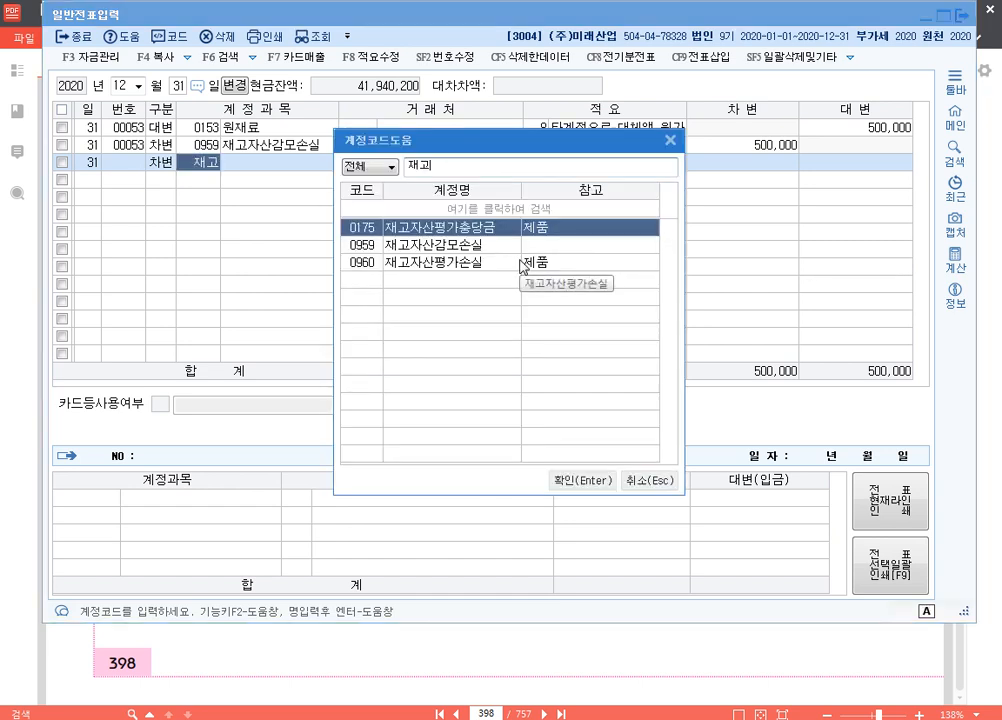
{"action": "key", "text": "Down"}
{"action": "key", "text": "Down"}
{"action": "key", "text": "Return"}
{"action": "key", "text": "Return"}
{"action": "key", "text": "Return"}
{"action": "key", "text": "Return"}
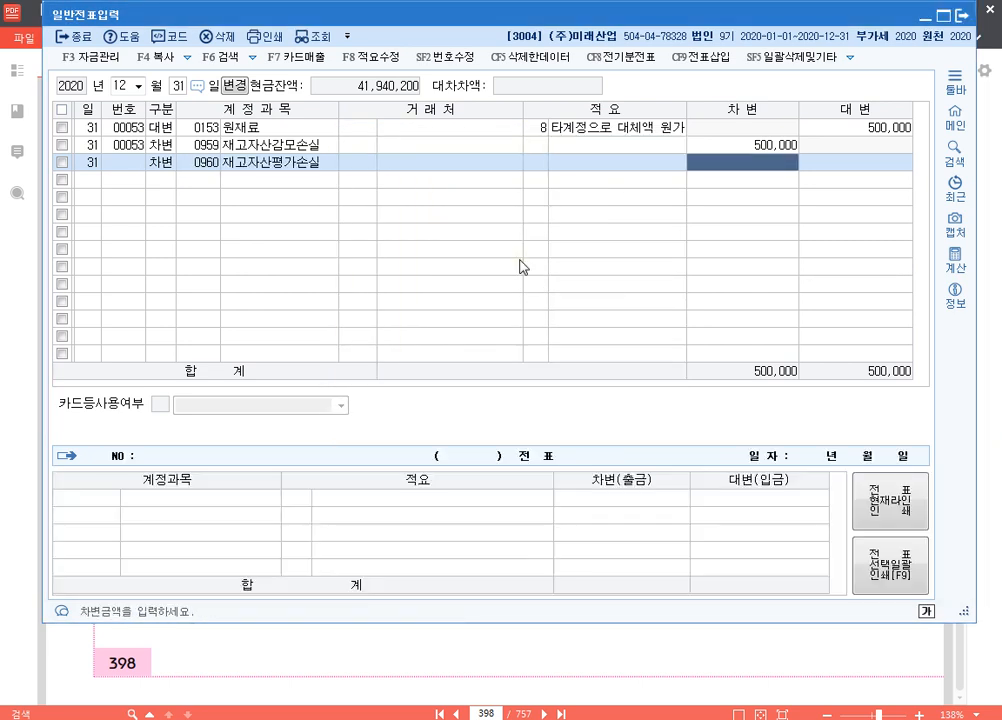
{"action": "type", "text": "1150000"}
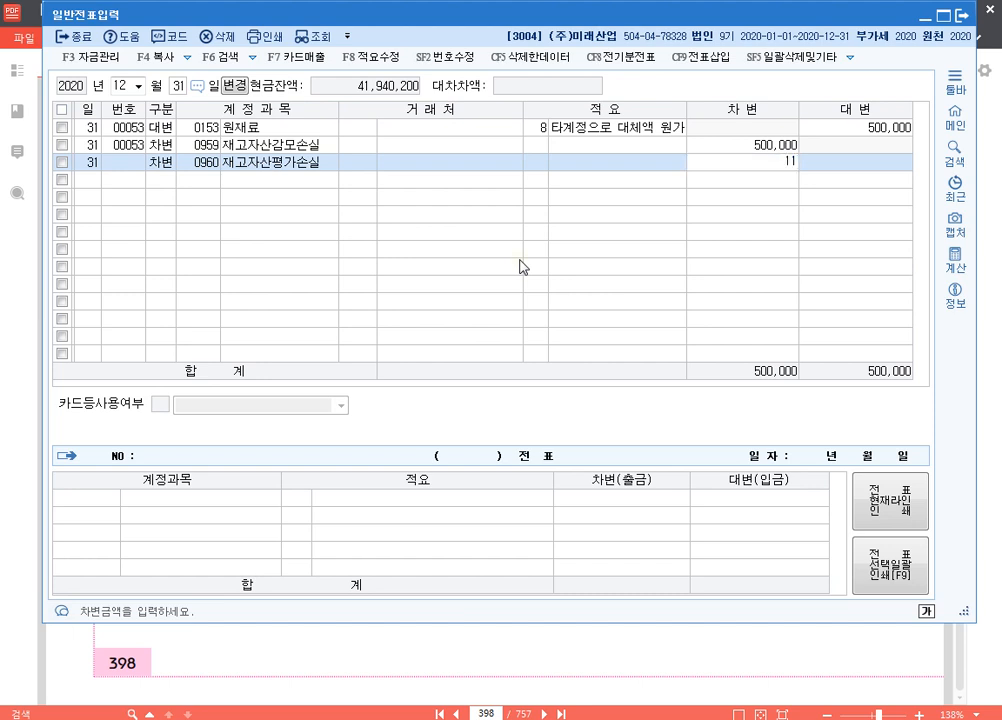
{"action": "key", "text": "Return"}
- Enter the matching credit (대변) line for account 175 재고자산평가충당금 with amount 1,150,000
{"action": "type", "text": "4"}
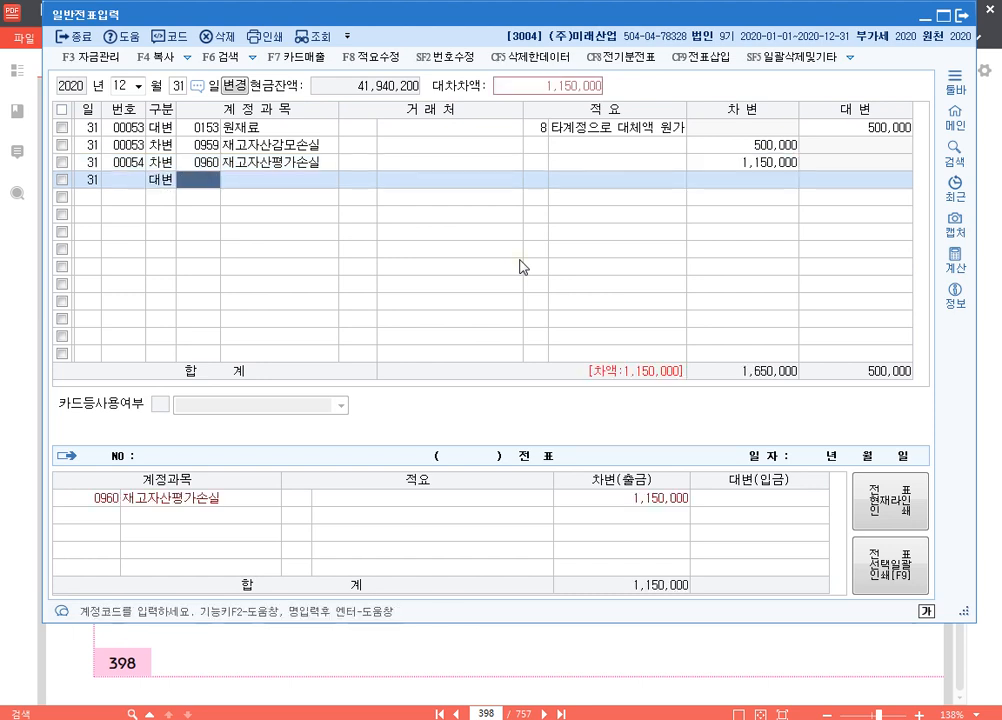
{"action": "type", "text": "재고"}
{"action": "key", "text": "Return"}
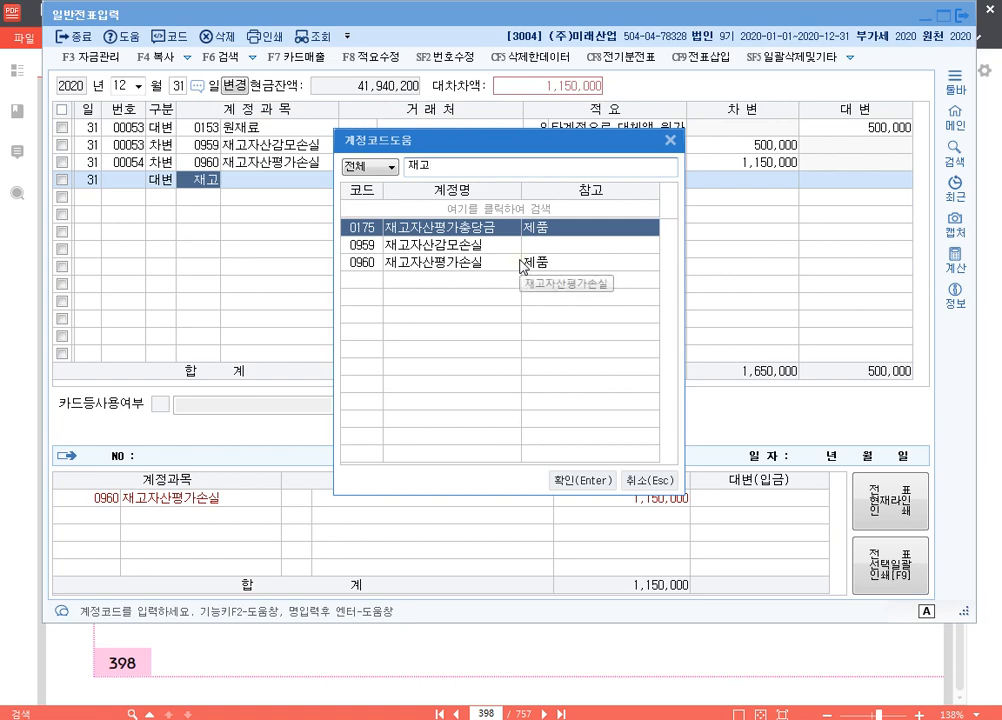
{"action": "key", "text": "Return"}
{"action": "key", "text": "Return"}
{"action": "key", "text": "Return"}
{"action": "key", "text": "Return"}
{"action": "key", "text": "Return"}
{"action": "key", "text": "Return"}
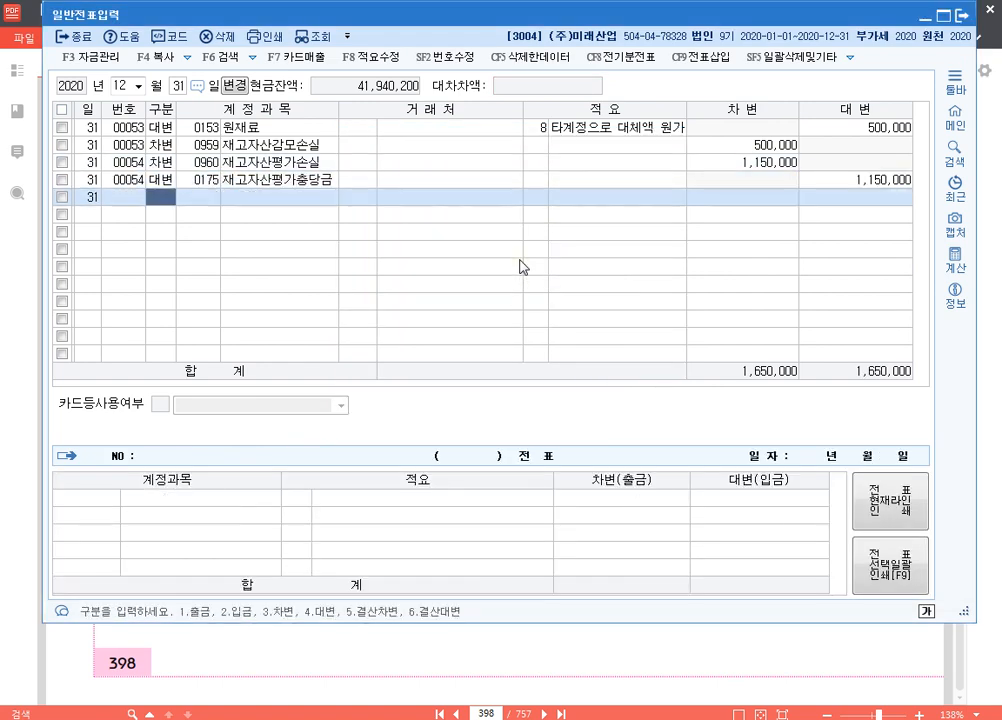
{"action": "key", "text": "Up"}
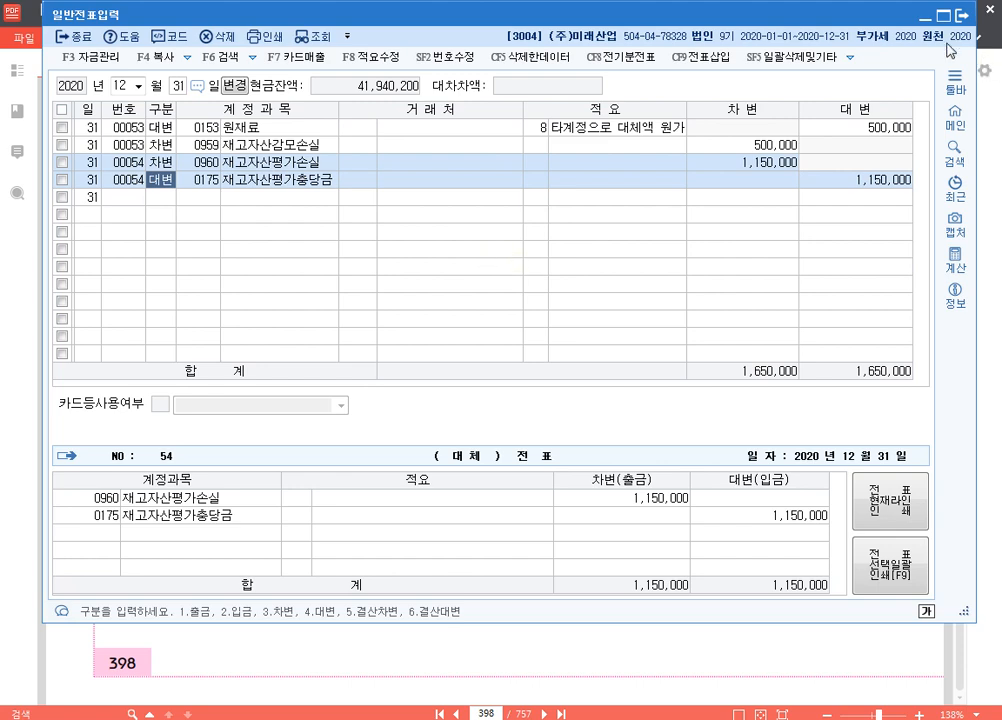
- Open 결산자료입력 for January to December 2020 and examine the 제품 평가손실 line under 제품매출원가
{"action": "left_click", "coordinate": [925, 17]}
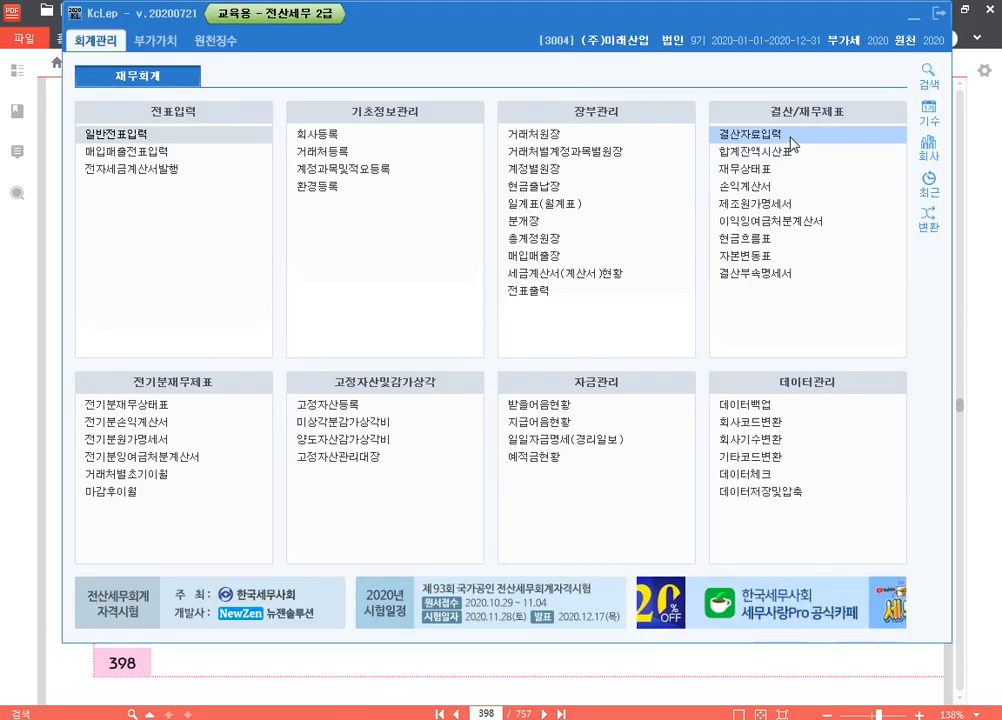
{"action": "left_click", "coordinate": [823, 134]}
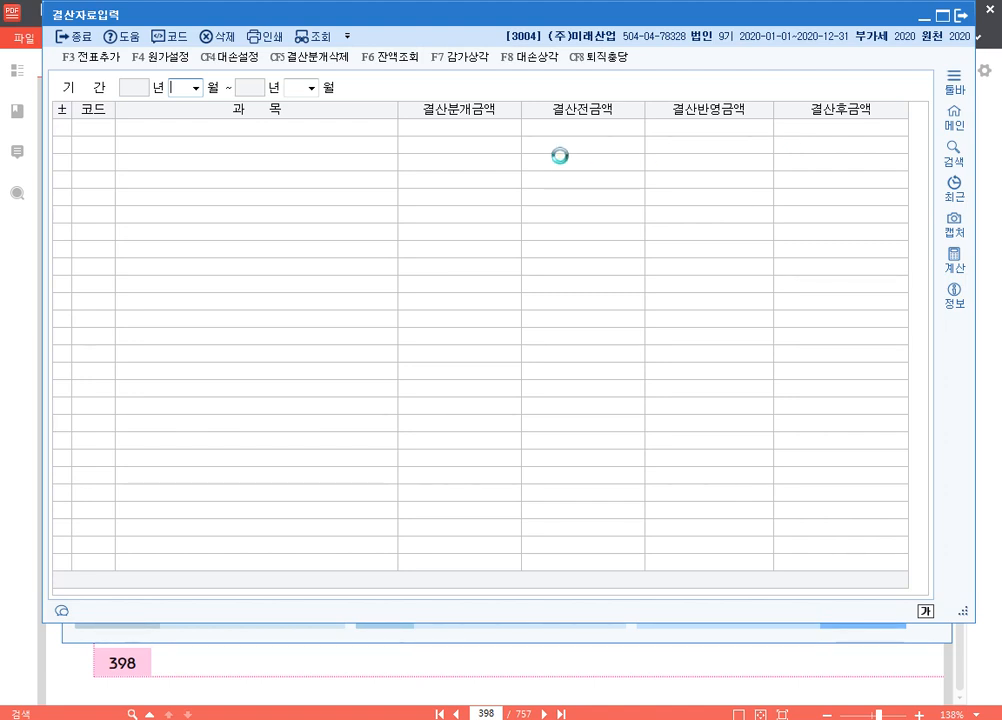
{"action": "type", "text": "1"}
{"action": "key", "text": "Return"}
{"action": "key", "text": "Return"}
{"action": "scroll", "coordinate": [466, 361], "scroll_direction": "down", "scroll_amount": 2}
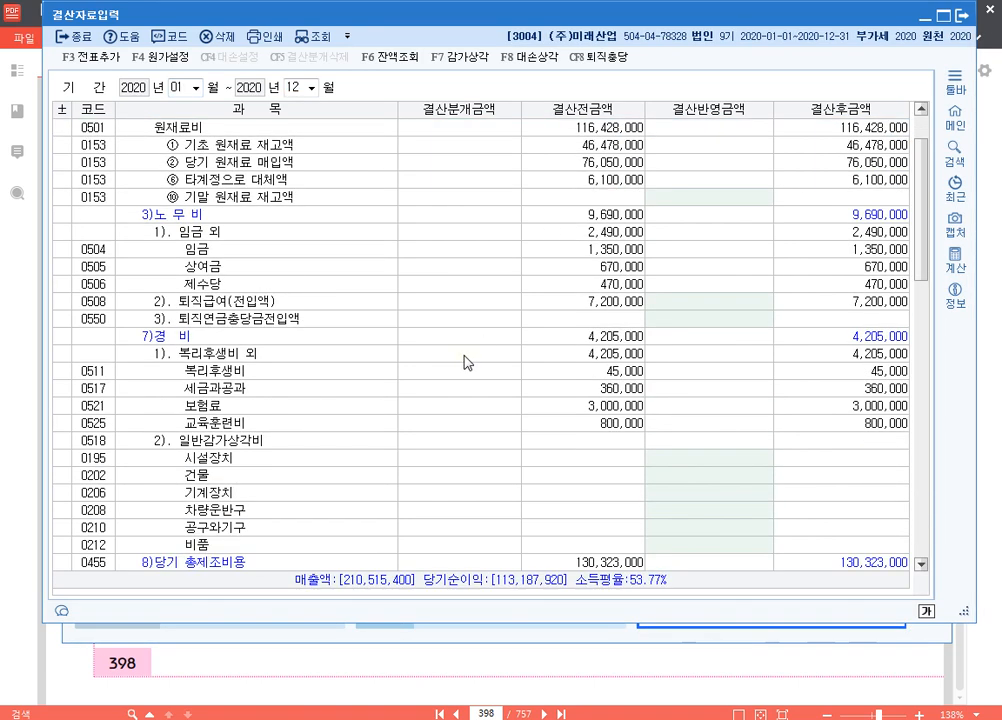
{"action": "scroll", "coordinate": [466, 361], "scroll_direction": "down", "scroll_amount": 5}
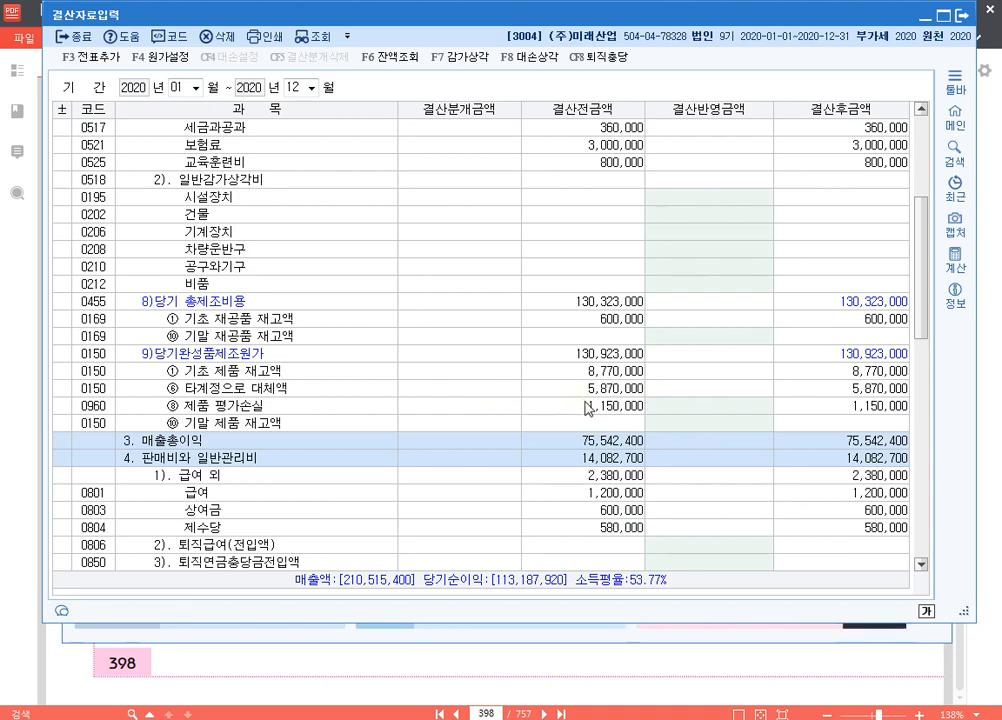
{"action": "left_click", "coordinate": [587, 407]}
{"action": "scroll", "coordinate": [587, 370], "scroll_direction": "down", "scroll_amount": 1}
{"action": "scroll", "coordinate": [595, 335], "scroll_direction": "down", "scroll_amount": 1}
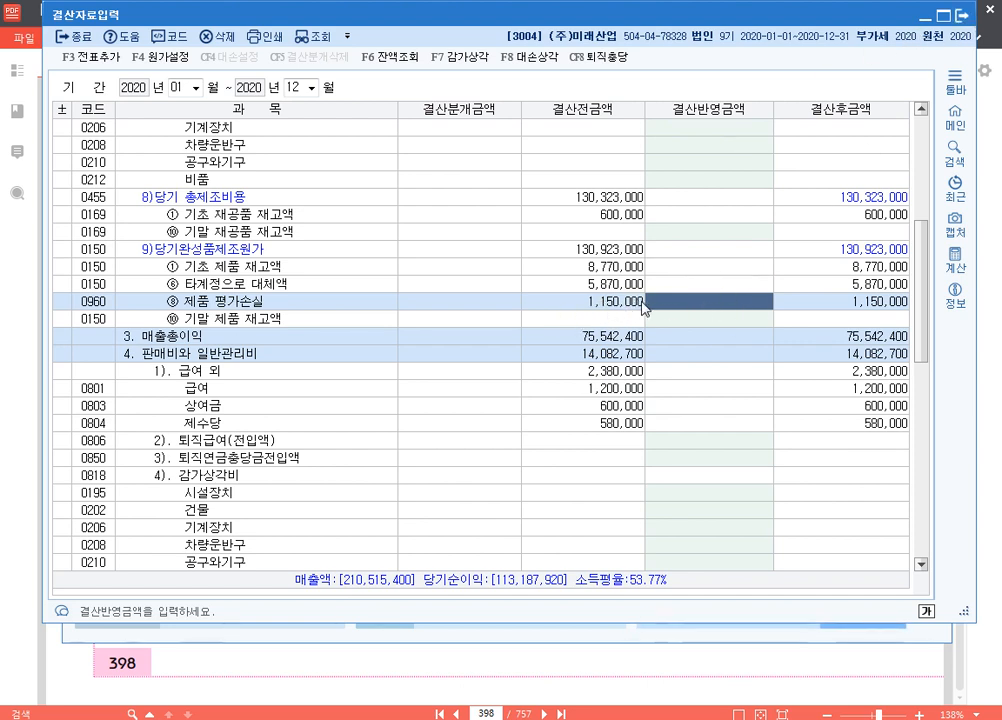
- Return to 일반전표입력 and delete both lines of the 재고자산평가손실 and 재고자산평가충당금 voucher
{"action": "left_click", "coordinate": [958, 14]}
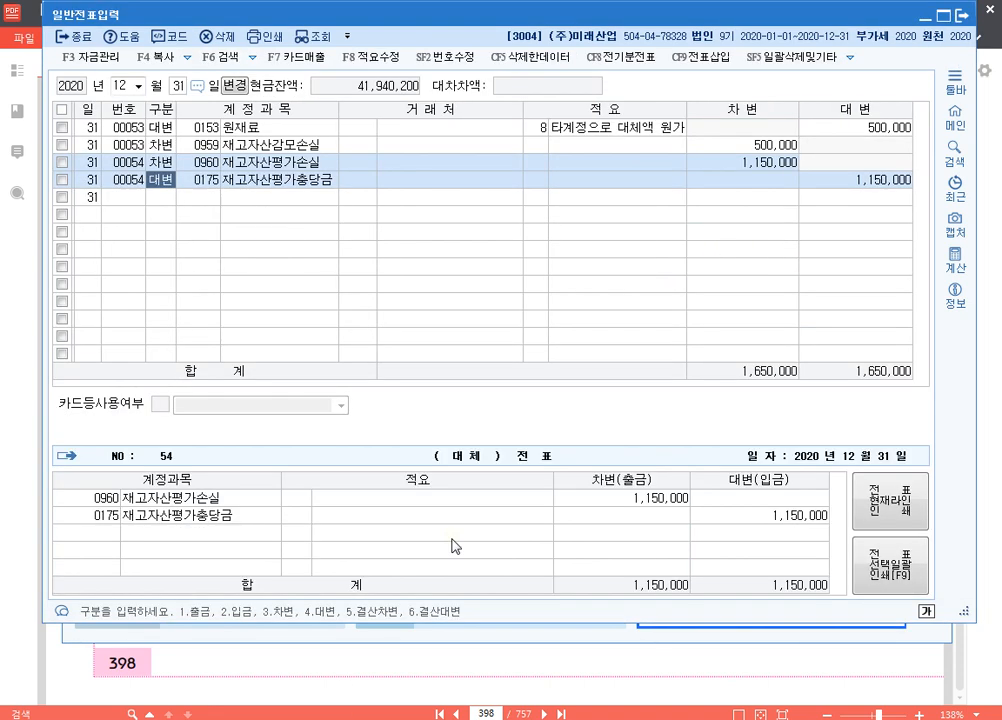
{"action": "left_click", "coordinate": [61, 161]}
{"action": "left_click", "coordinate": [226, 37]}
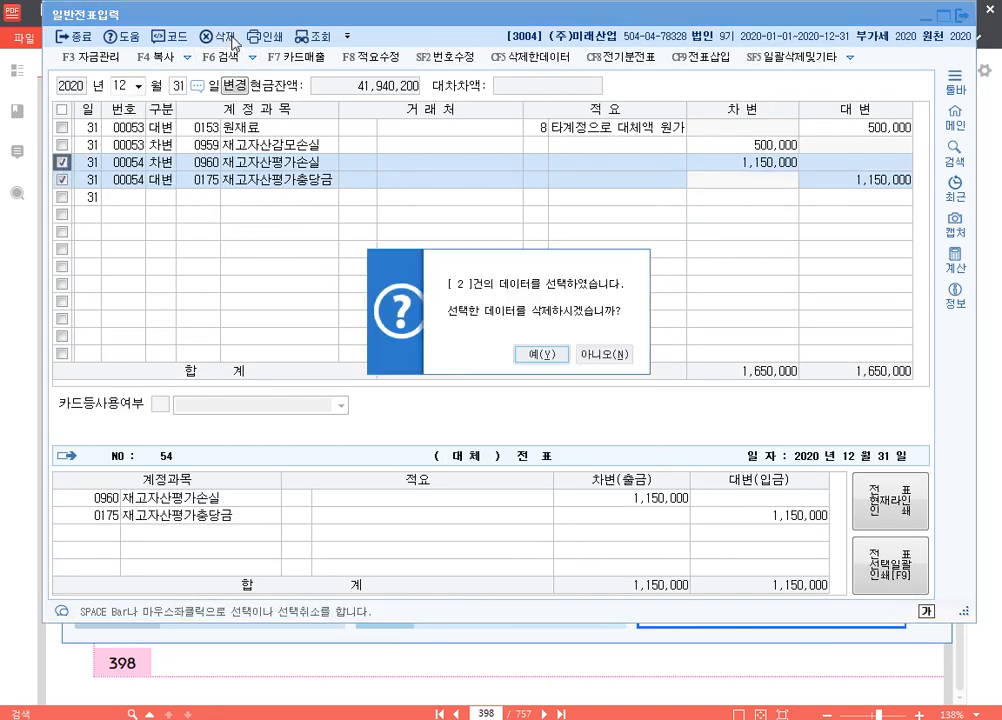
{"action": "left_click", "coordinate": [537, 356]}
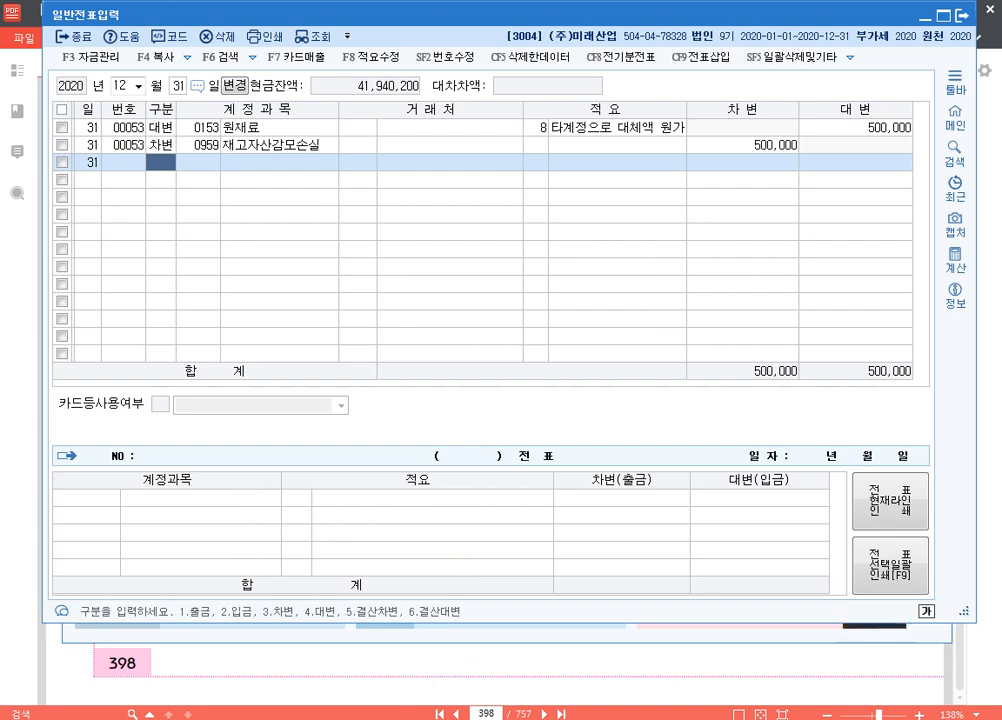
- Reload 결산자료입력 for January to December 2020 and enter 1,150,000 as the 결산반영금액 of 제품 평가손실
{"action": "key", "text": "Escape"}
{"action": "left_click", "coordinate": [292, 87]}
{"action": "key", "text": "Return"}
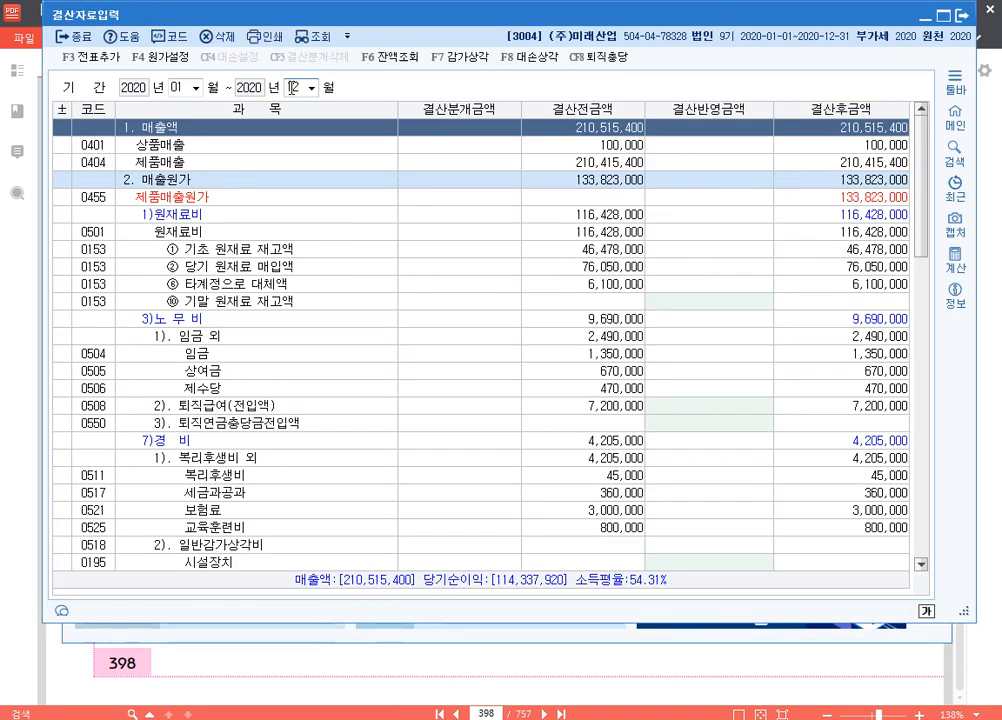
{"action": "scroll", "coordinate": [633, 371], "scroll_direction": "down", "scroll_amount": 9}
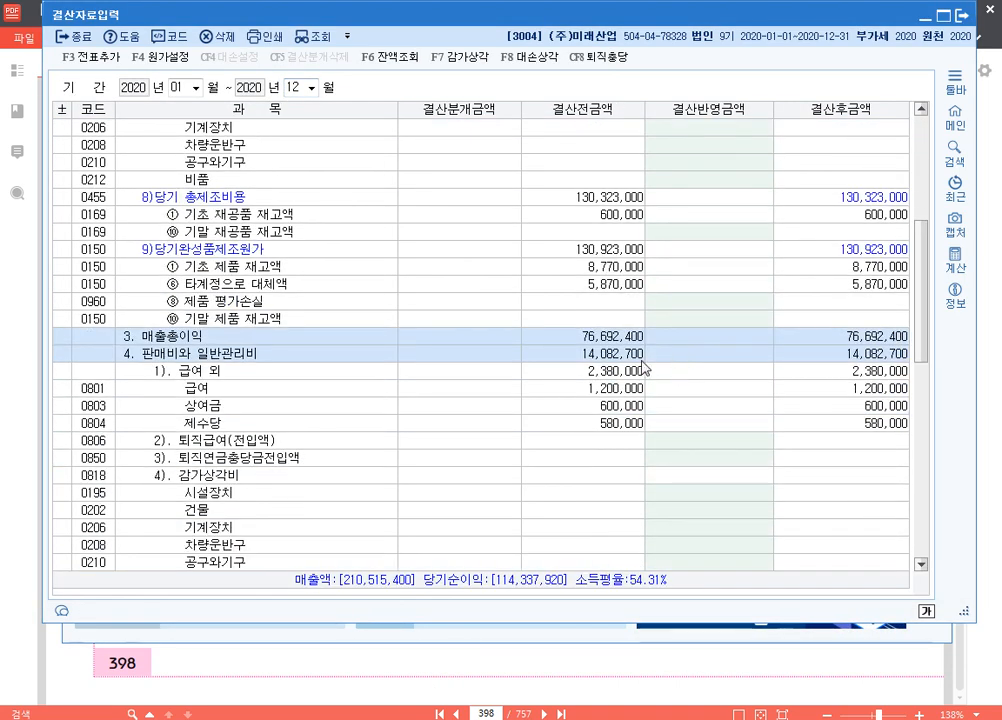
{"action": "left_click", "coordinate": [698, 305]}
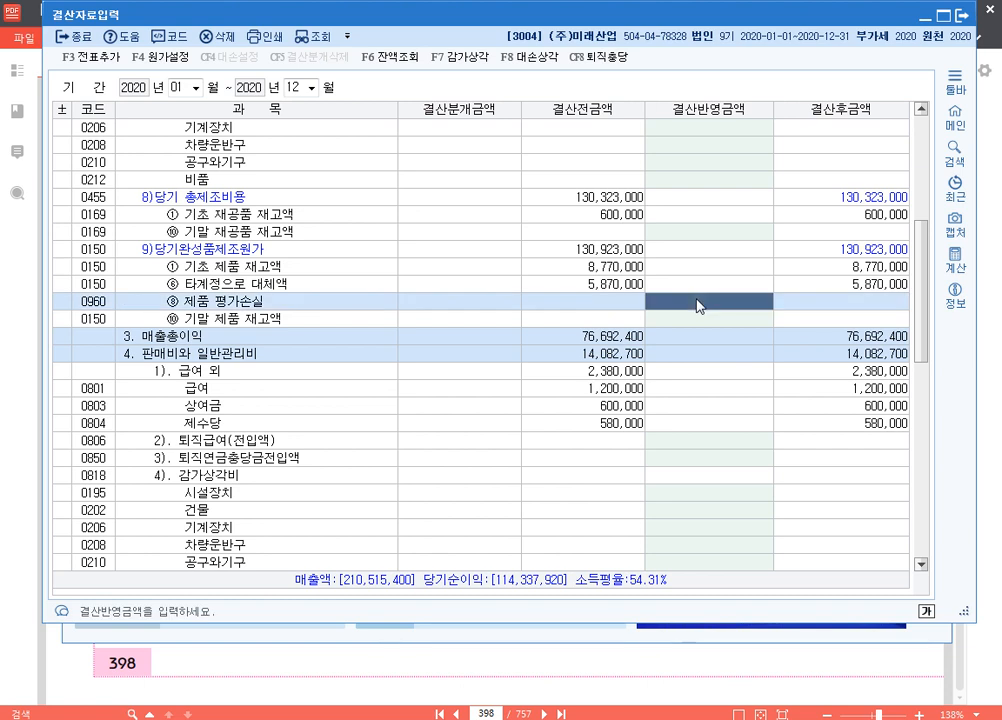
{"action": "scroll", "coordinate": [610, 290], "scroll_direction": "down", "scroll_amount": 1}
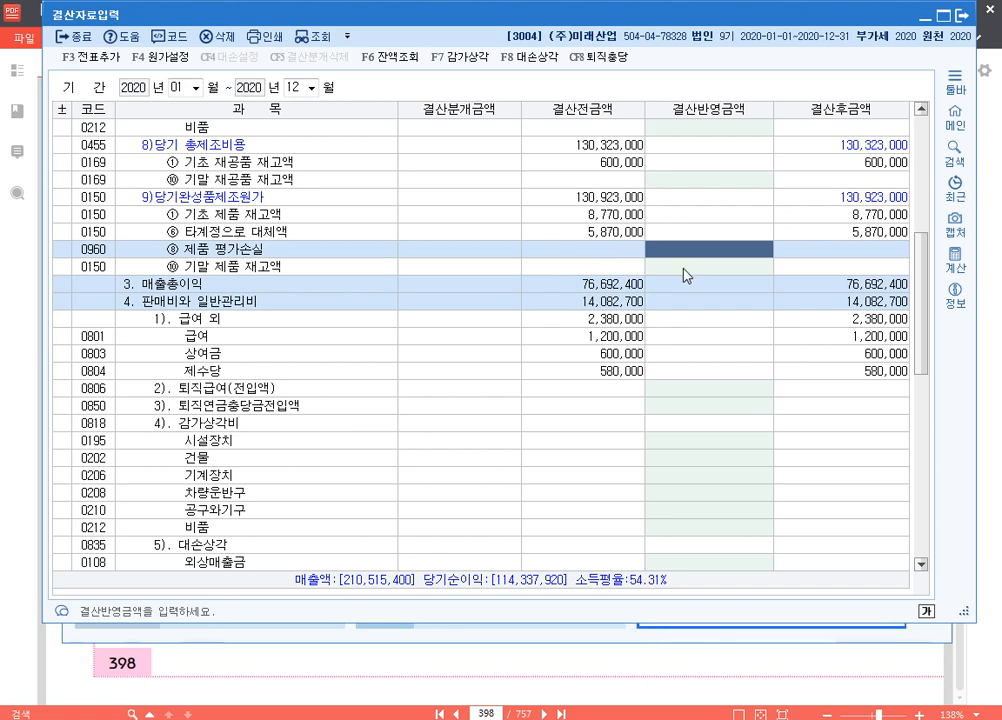
{"action": "type", "text": "1150000"}
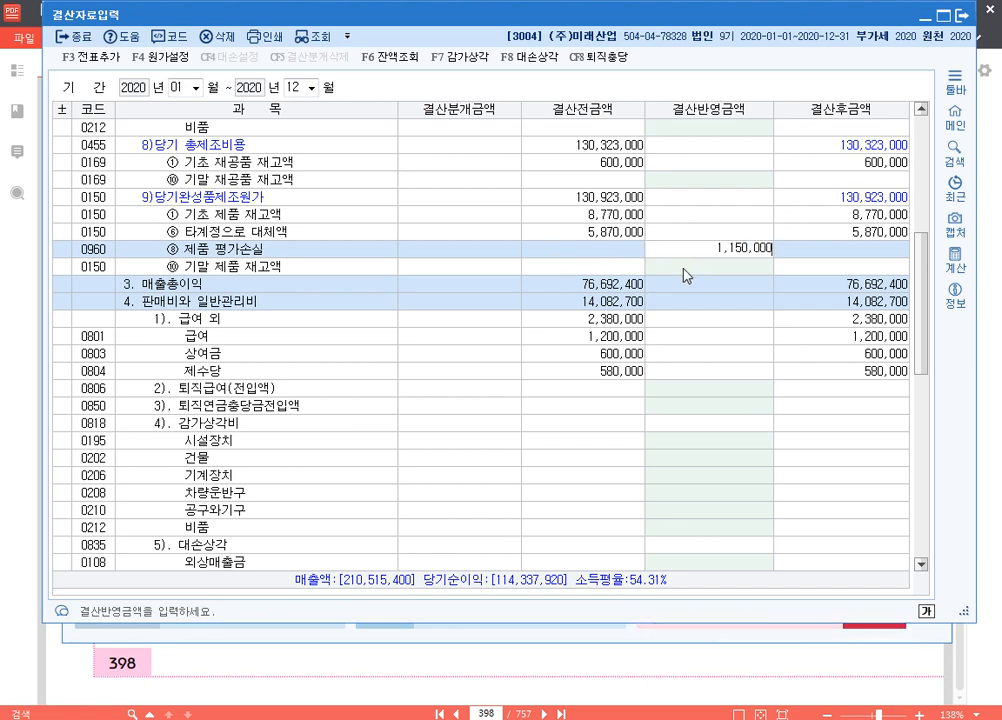
{"action": "key", "text": "Return"}
{"action": "key", "text": "Up"}
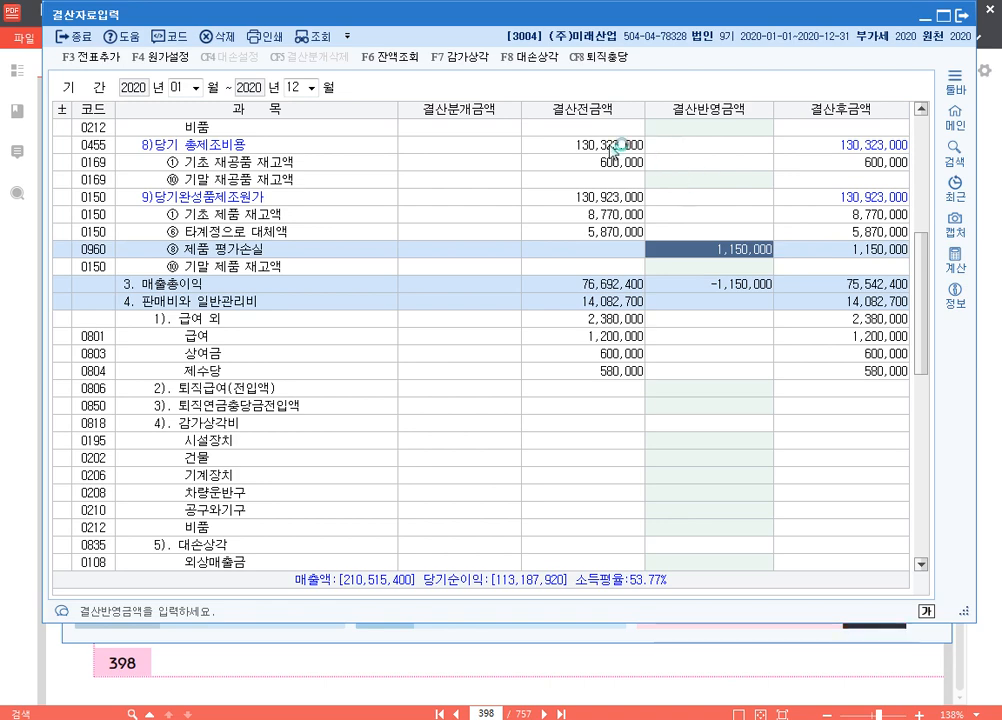
- Add the closing entries from 결산자료입력 to the general vouchers with 전표추가 and check the 제품 평가손실 line
{"action": "key", "text": "F3"}
{"action": "key", "text": "Return"}
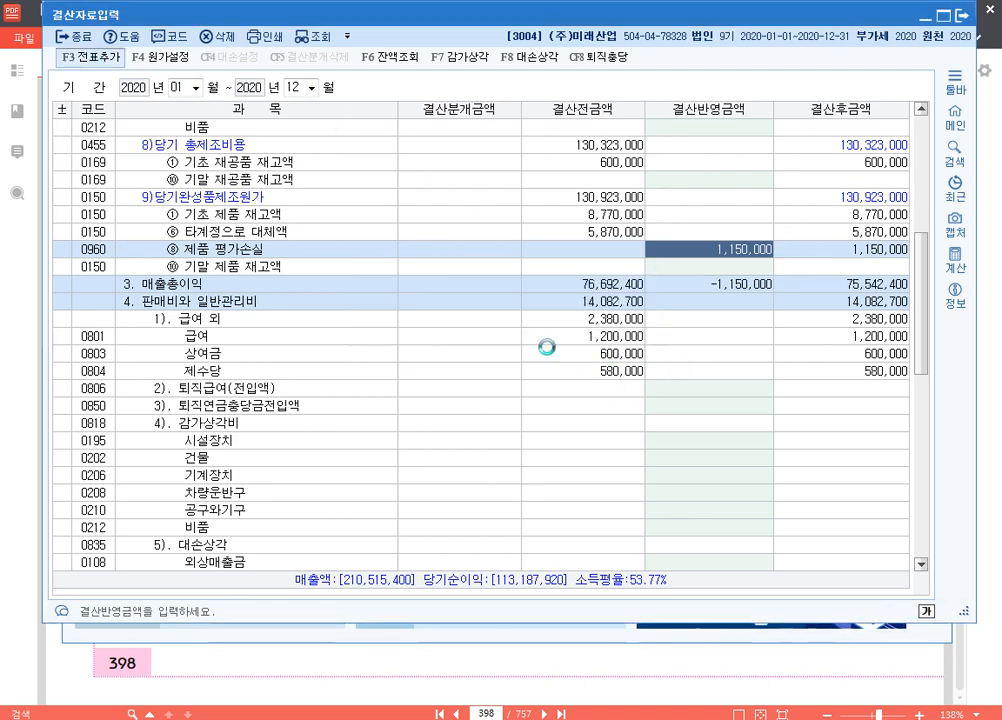
{"action": "scroll", "coordinate": [552, 355], "scroll_direction": "down", "scroll_amount": 8}
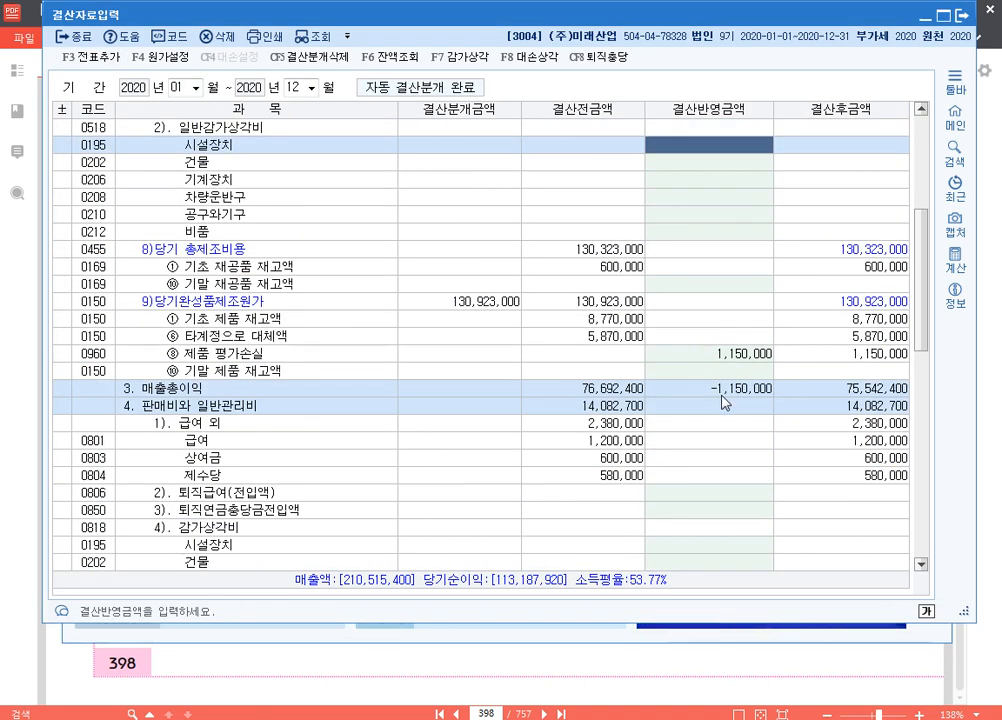
- Reload the 31 December 2020 vouchers in 일반전표입력 and examine the 재고자산평가손실 and 재고자산평가충당금 closing entry
{"action": "left_click", "coordinate": [459, 719]}
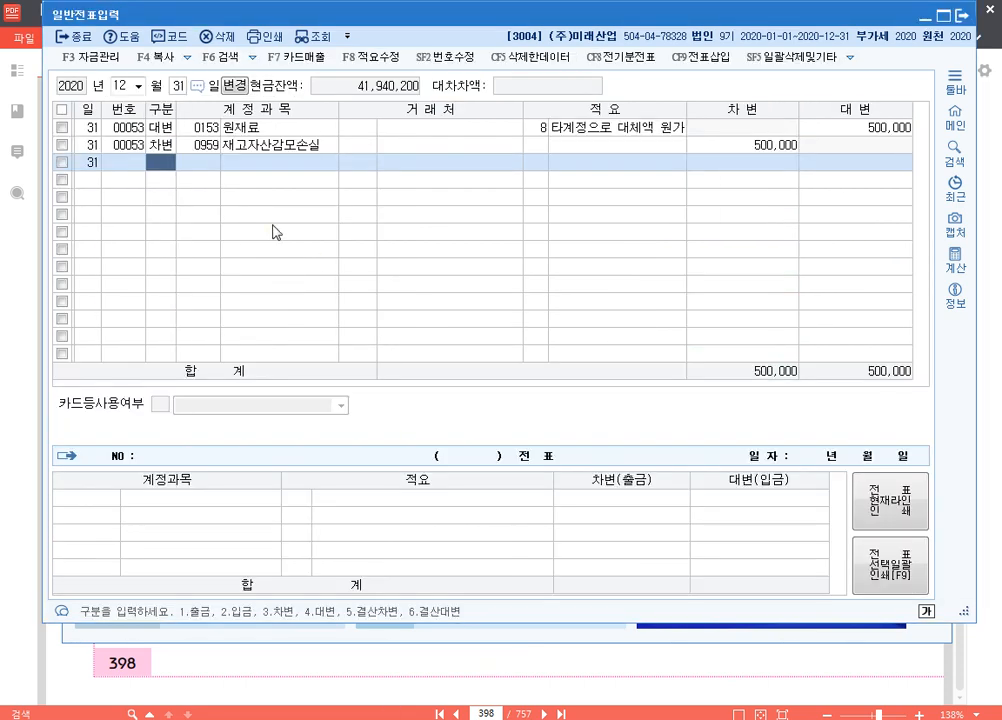
{"action": "left_click", "coordinate": [177, 86]}
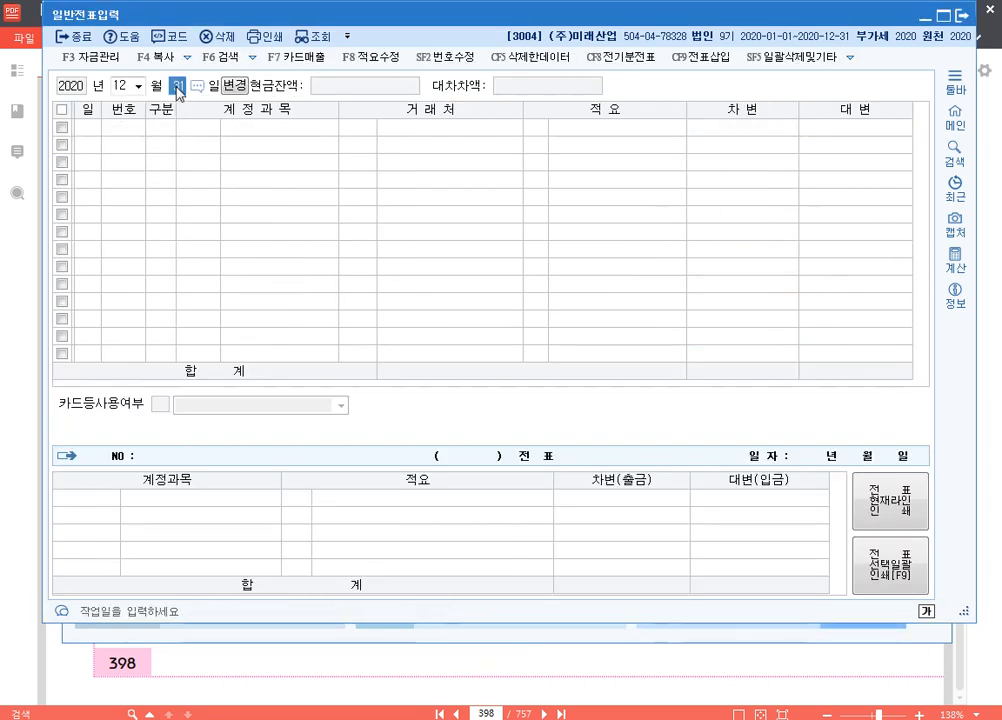
{"action": "key", "text": "Return"}
{"action": "left_click", "coordinate": [270, 286]}
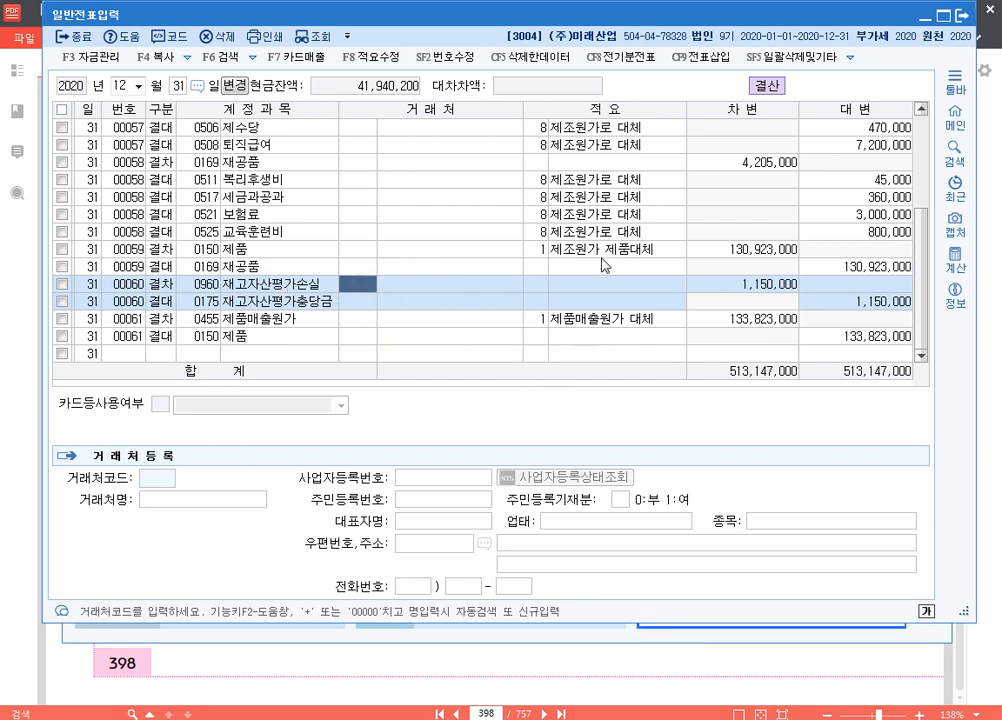
- Return to 결산자료입력 and delete the generated closing entries with 결산분개삭제, confirming the deletion
{"action": "mouse_move", "coordinate": [404, 718]}
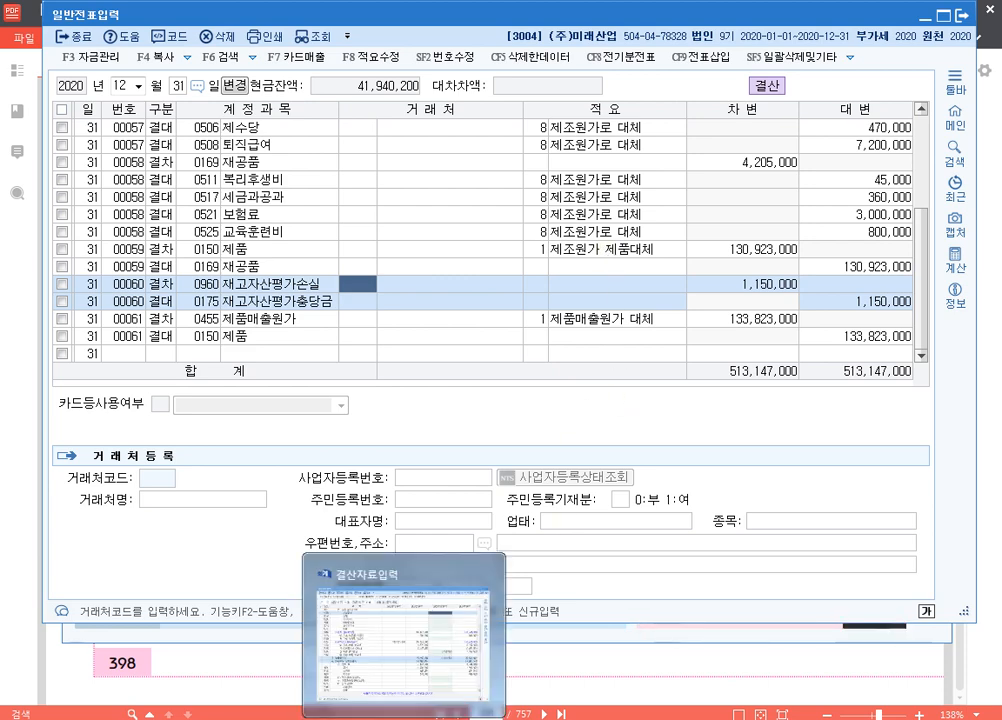
{"action": "left_click", "coordinate": [404, 640]}
{"action": "left_click", "coordinate": [745, 355]}
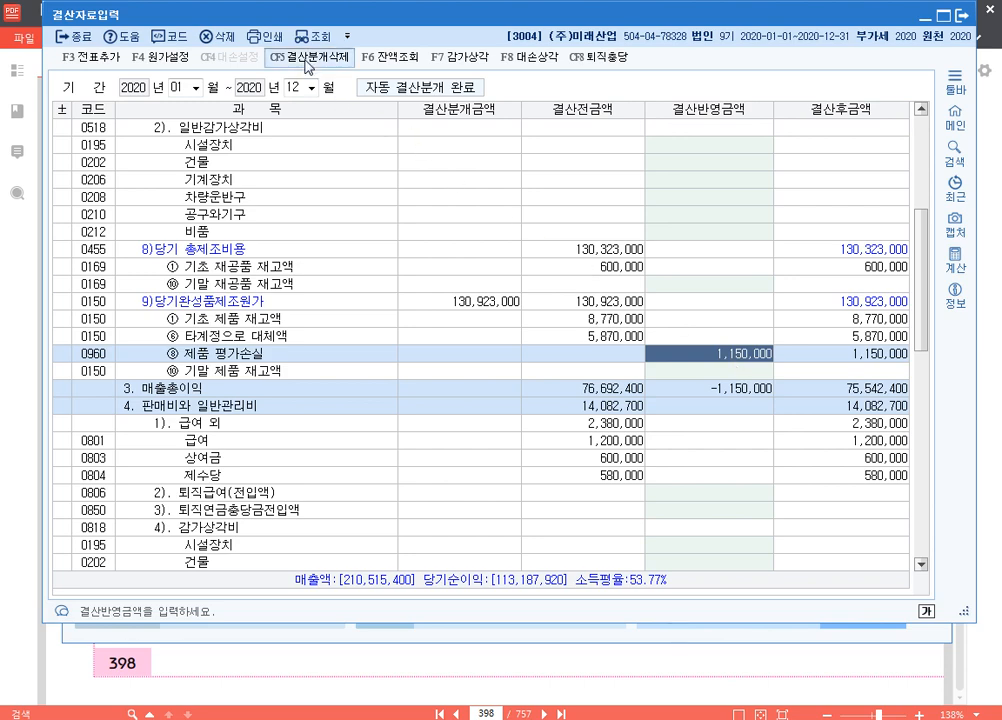
{"action": "left_click", "coordinate": [308, 67]}
{"action": "left_click", "coordinate": [517, 351]}
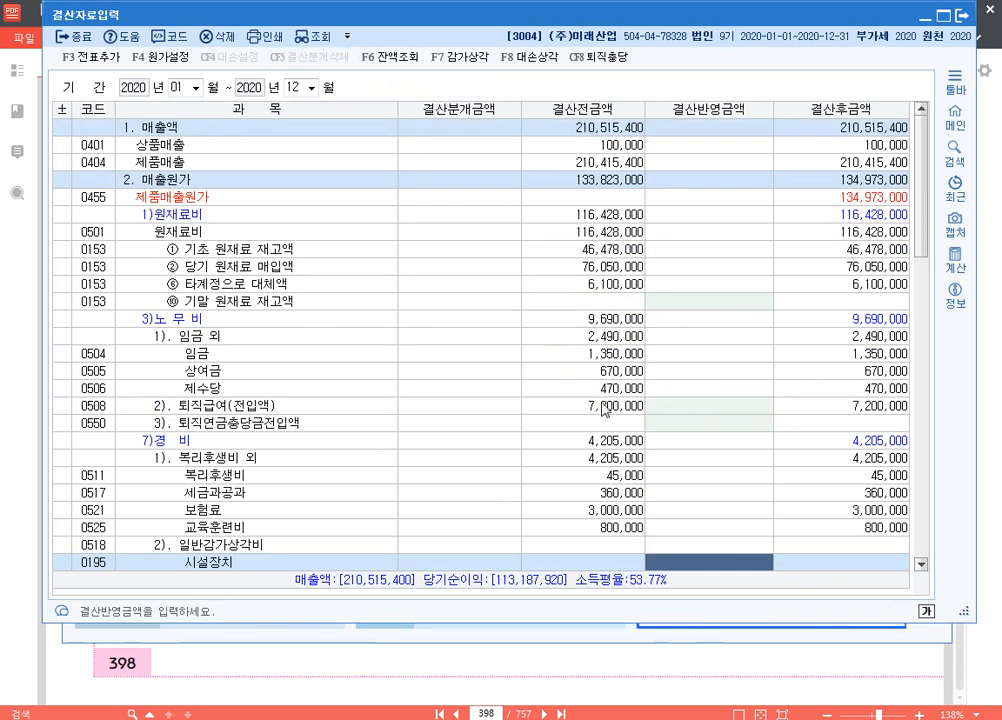
{"action": "scroll", "coordinate": [604, 407], "scroll_direction": "down", "scroll_amount": 2}
{"action": "scroll", "coordinate": [597, 460], "scroll_direction": "up", "scroll_amount": 2}
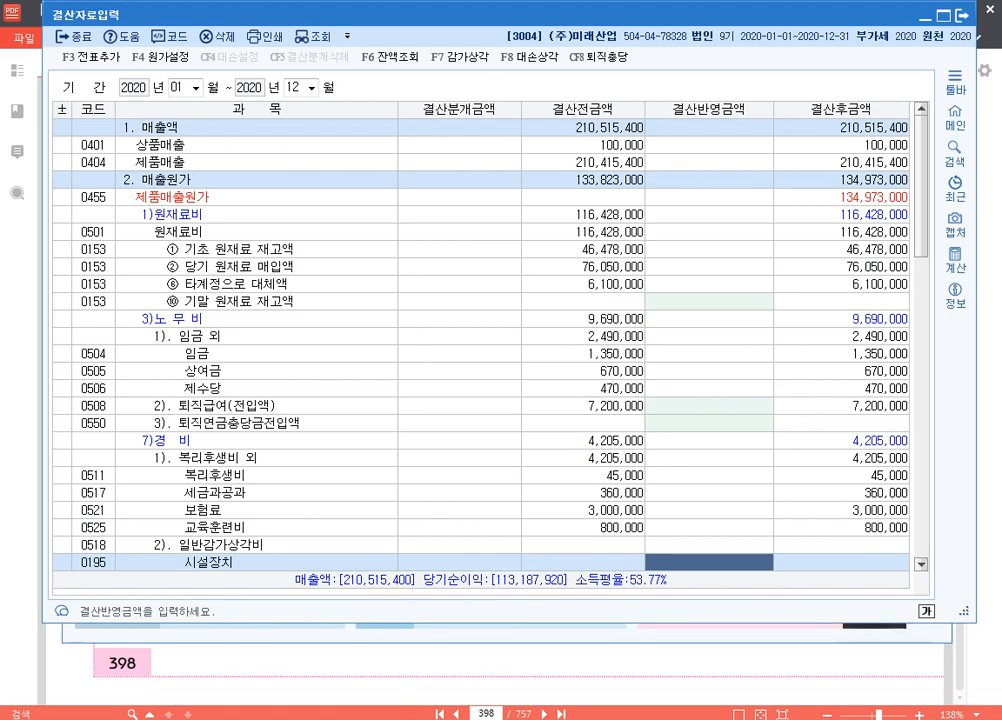
- Reload the 31 December vouchers in 일반전표입력 to check whether the closing entries are gone
{"action": "key", "text": "alt+Tab"}
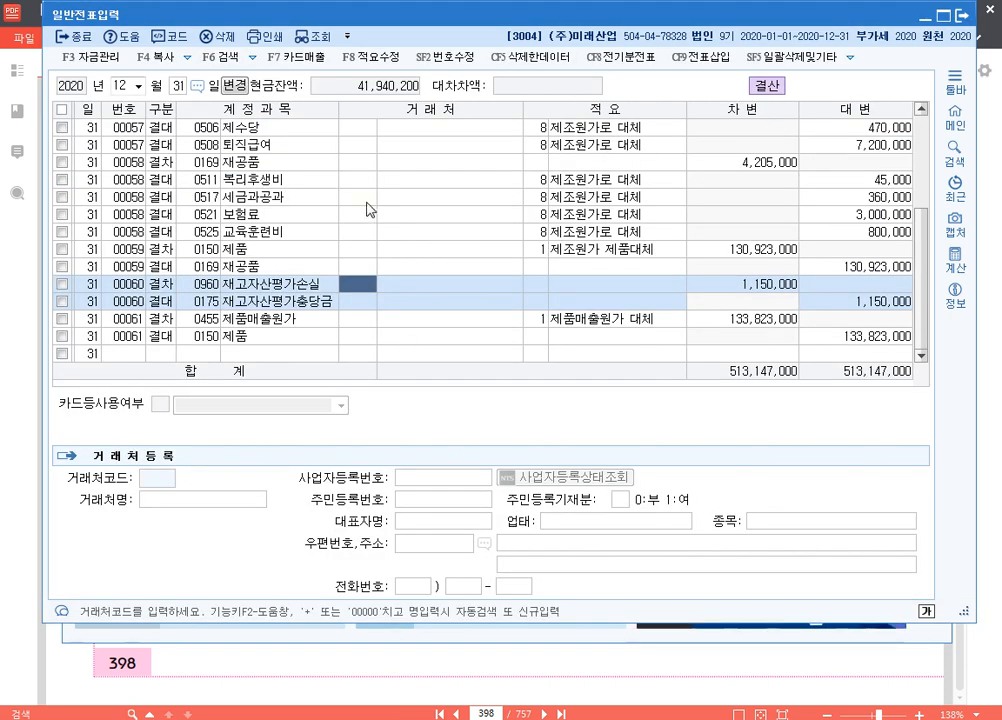
{"action": "left_click", "coordinate": [175, 87]}
{"action": "key", "text": "Return"}
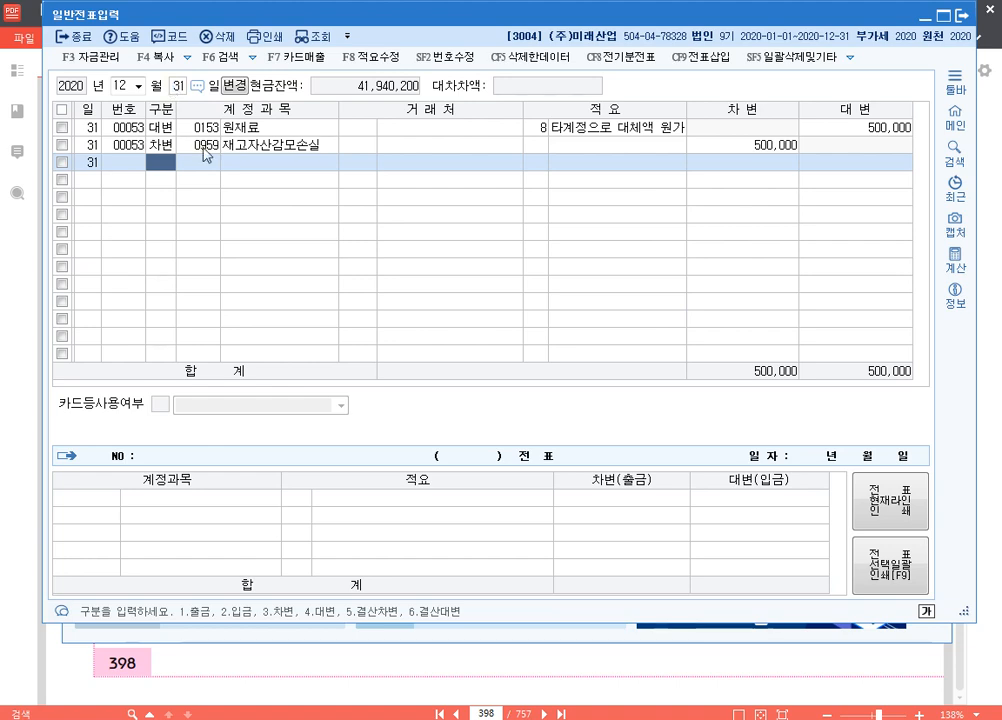
- Switch to the workbook in 알PDF and highlight the product book cost 48,650,000 in item [2] on page 398
{"action": "left_click", "coordinate": [526, 644]}
{"action": "scroll", "coordinate": [445, 260], "scroll_direction": "down", "scroll_amount": 1}
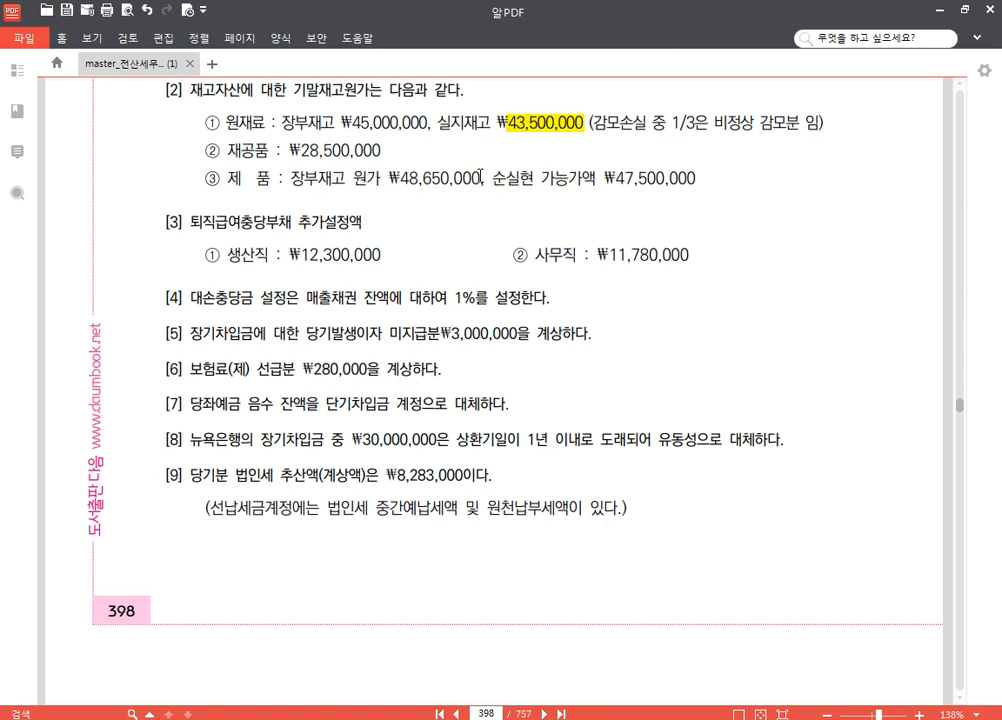
{"action": "left_click_drag", "start_coordinate": [482, 177], "coordinate": [405, 180]}
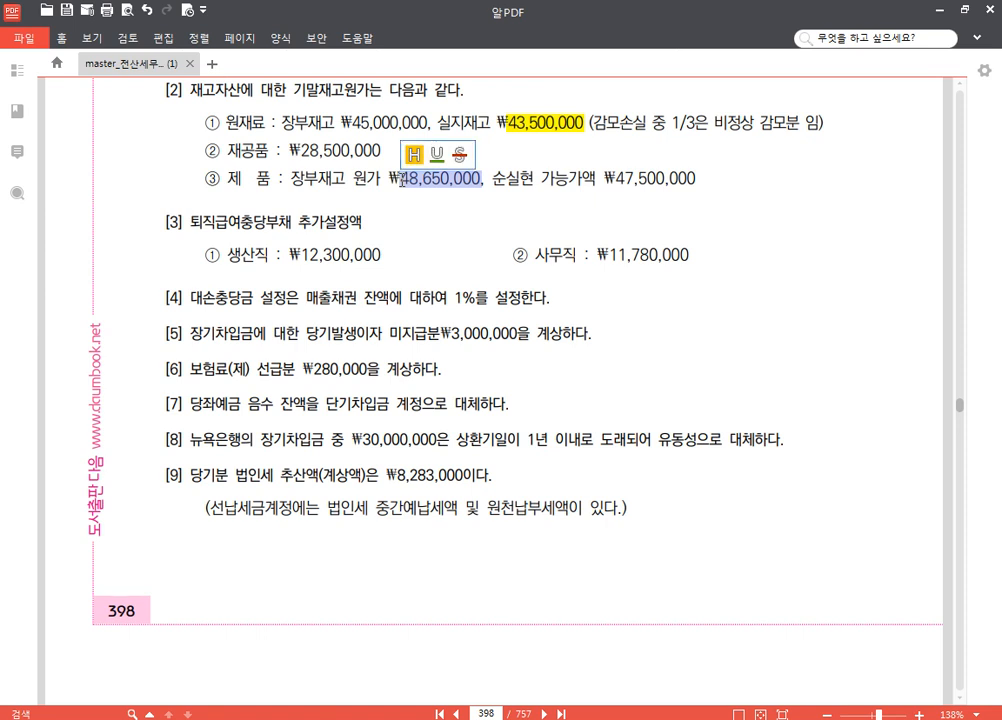
{"action": "left_click", "coordinate": [413, 154]}
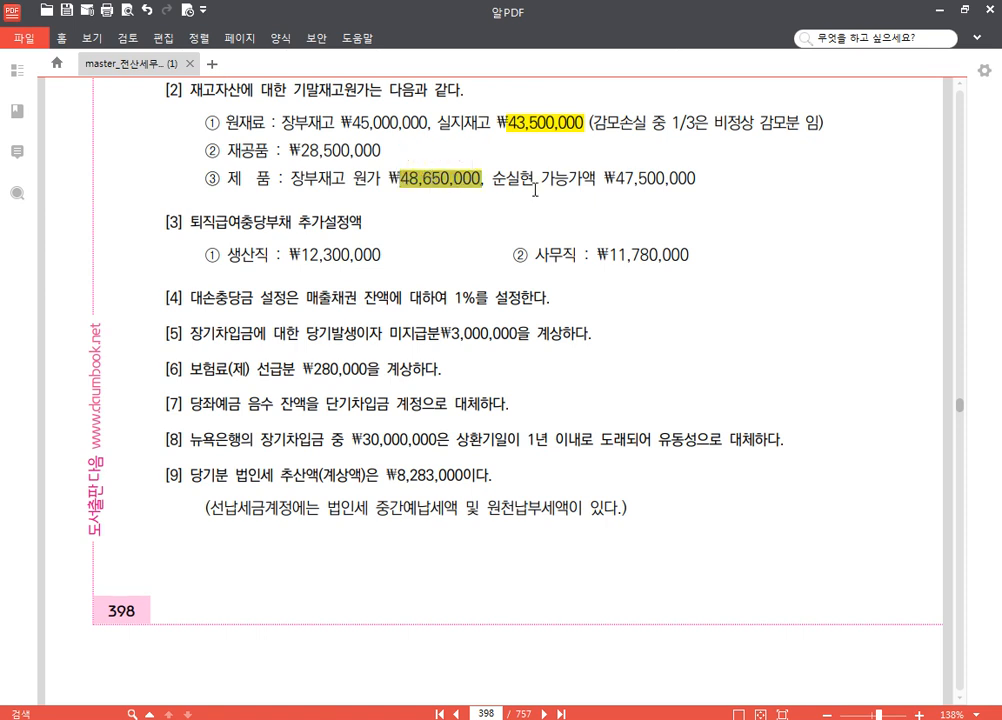
{"action": "left_click", "coordinate": [427, 178]}
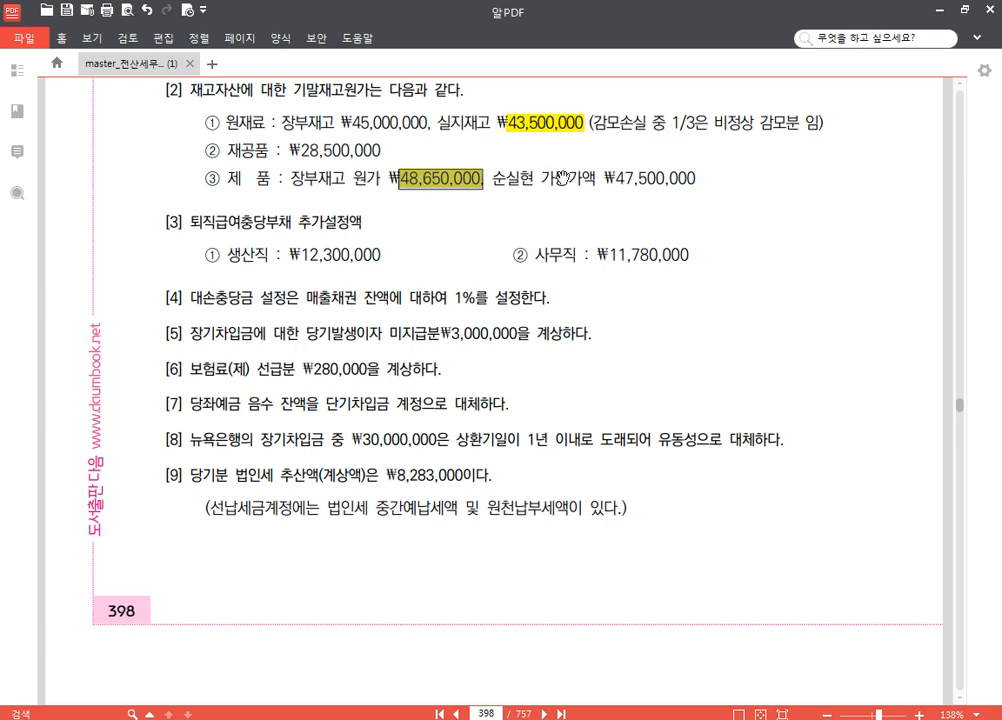
{"action": "left_click", "coordinate": [625, 179]}
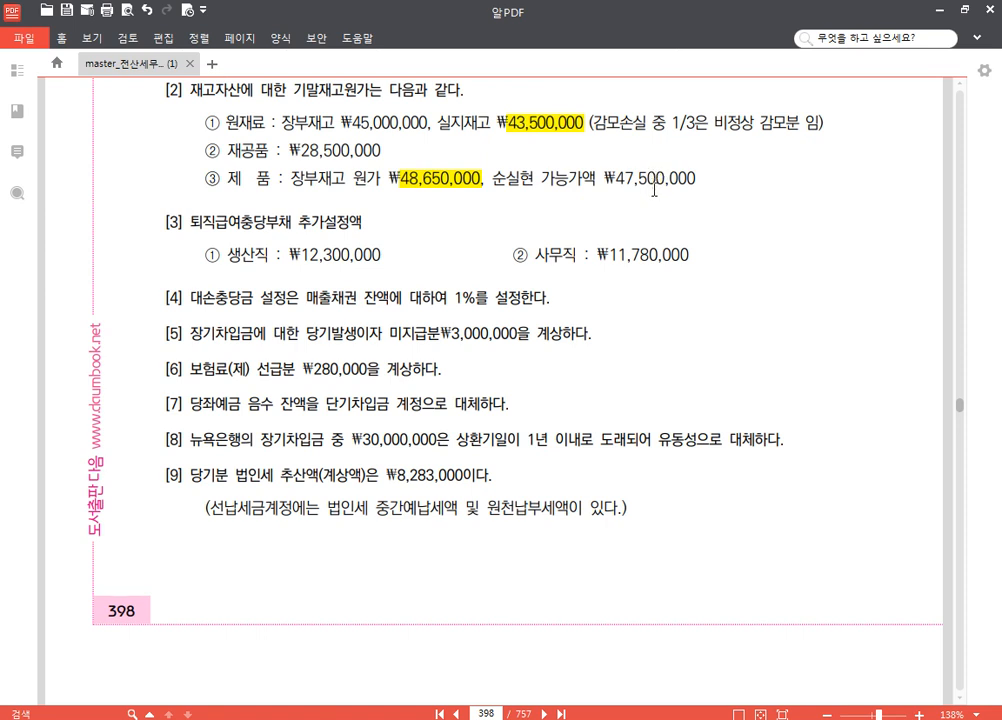
{"action": "left_click", "coordinate": [457, 180]}
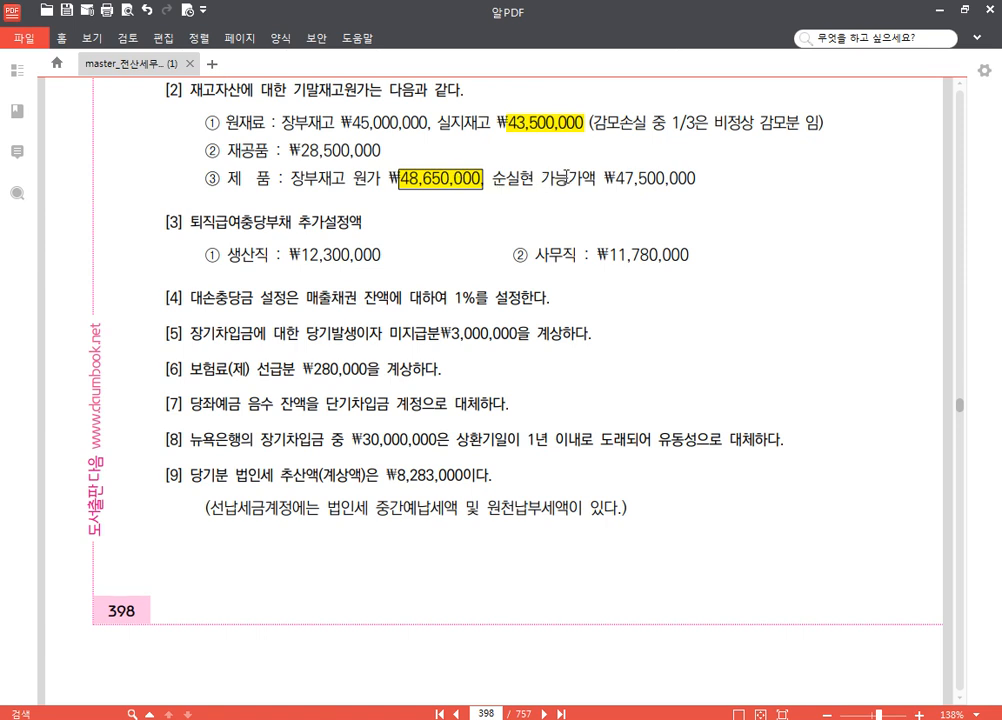
{"action": "left_click", "coordinate": [562, 185]}
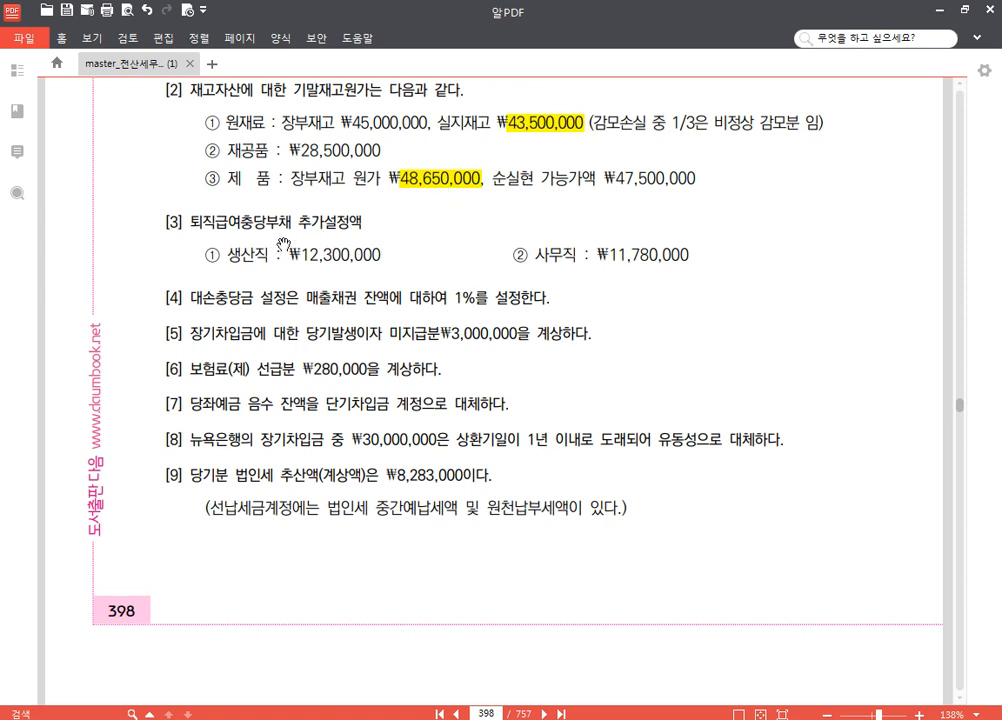
- Highlight 추가설정액 in the heading of item [3] and read the remaining closing items [4] to [9]
{"action": "left_click_drag", "start_coordinate": [298, 222], "coordinate": [360, 222]}
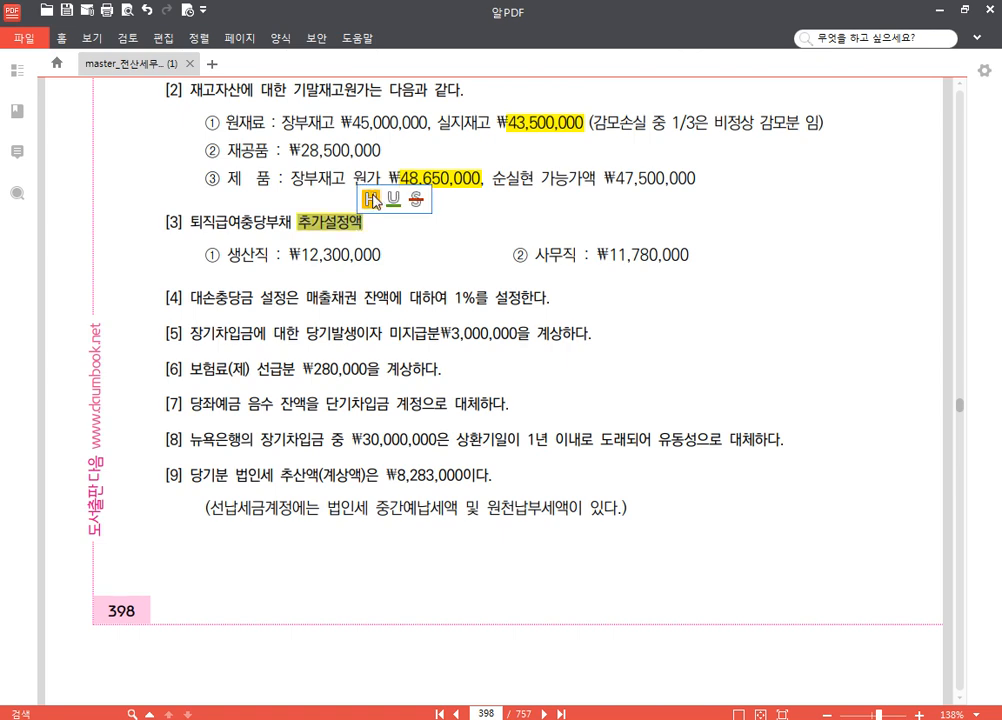
{"action": "left_click", "coordinate": [370, 198]}
{"action": "scroll", "coordinate": [352, 264], "scroll_direction": "down", "scroll_amount": 2}
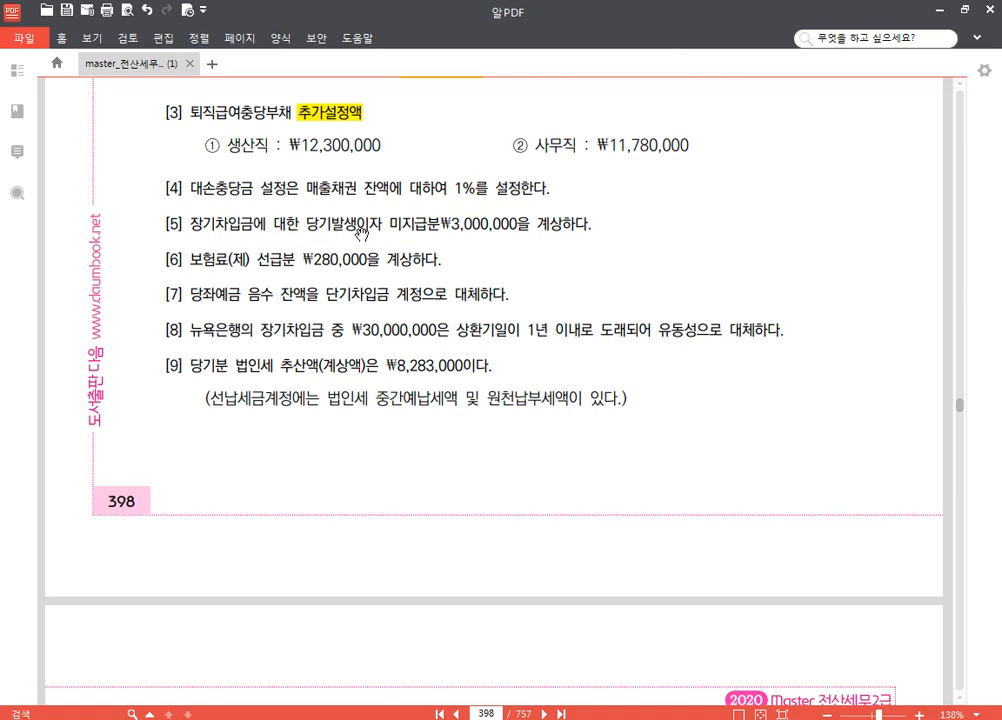
{"action": "scroll", "coordinate": [372, 223], "scroll_direction": "down", "scroll_amount": 2}
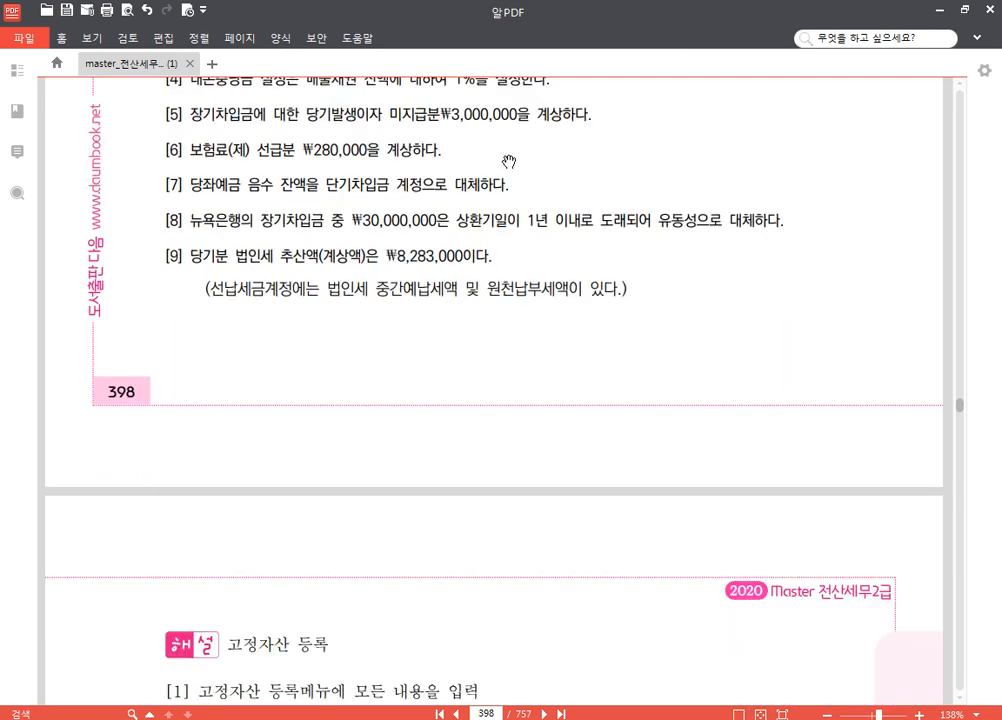
{"action": "scroll", "coordinate": [525, 195], "scroll_direction": "up", "scroll_amount": 1}
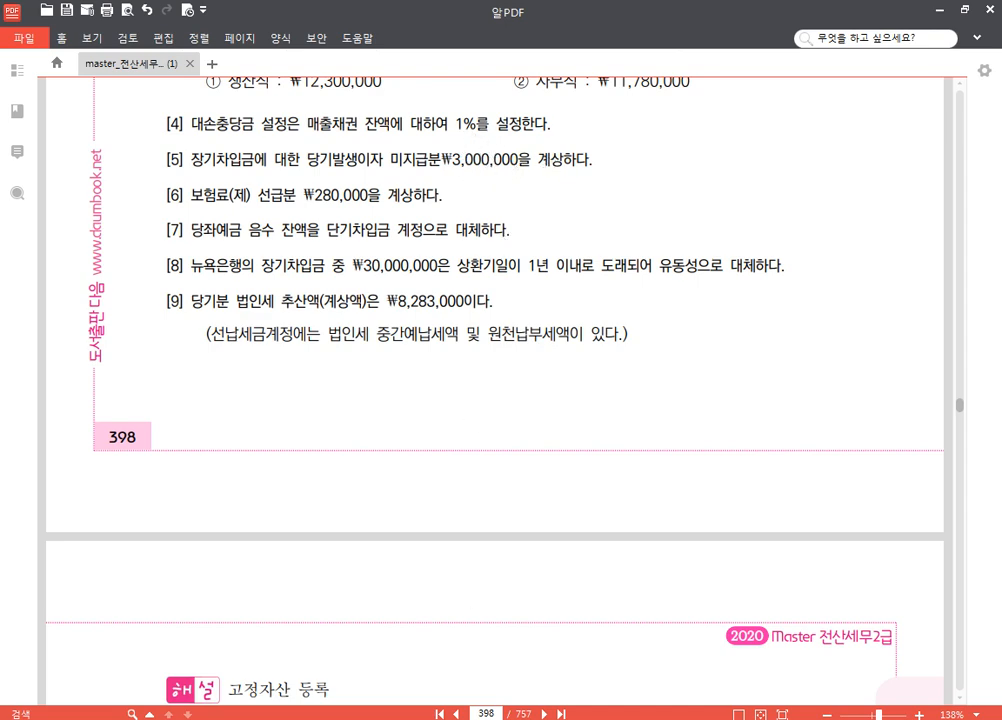
- Switch back to 일반전표입력 in KcLep and add a 31 December debit line for 0951 이자비용 of 3,000,000
{"action": "key", "text": "alt+Tab"}
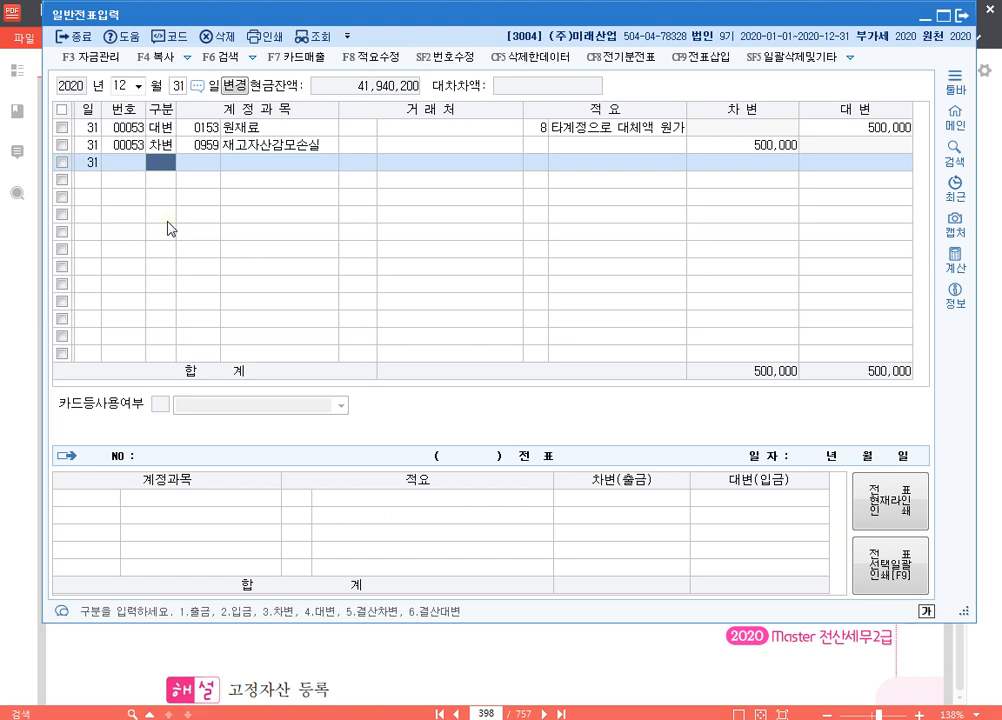
{"action": "type", "text": "3951"}
{"action": "key", "text": "Return"}
{"action": "key", "text": "Return"}
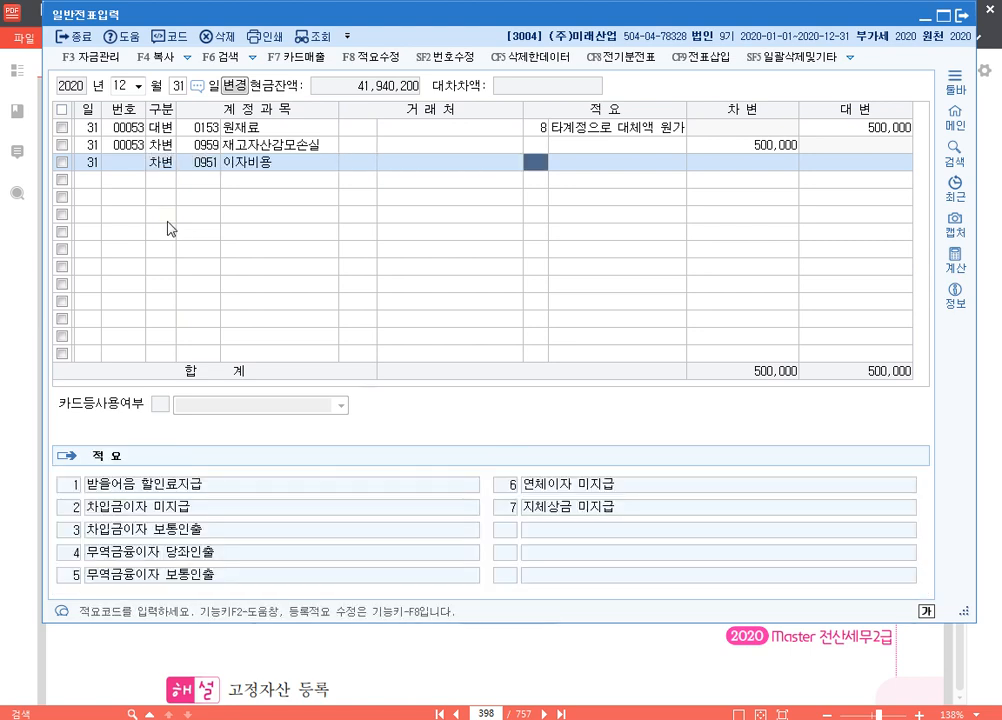
{"action": "key", "text": "Return"}
{"action": "type", "text": "3000000"}
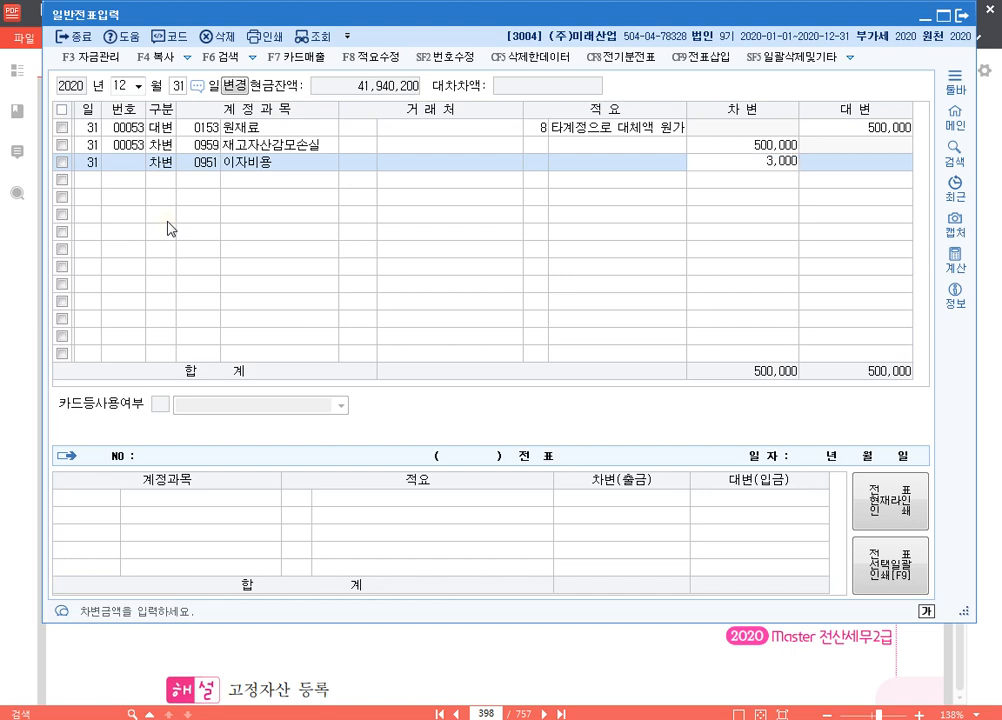
{"action": "key", "text": "Return"}
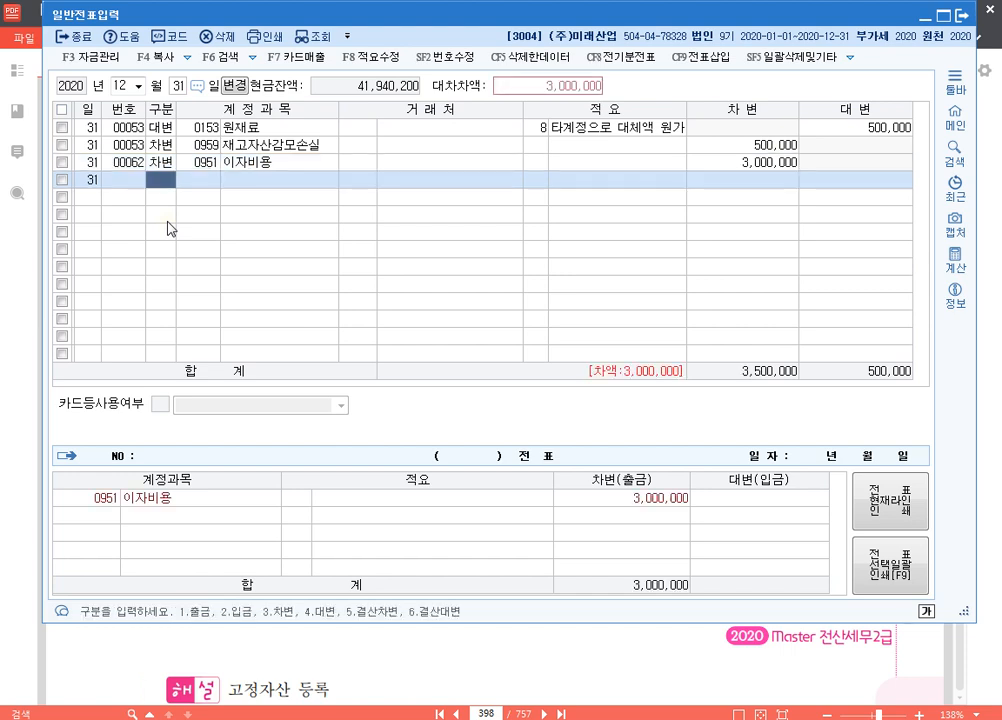
- Complete the accrued interest voucher with a credit line for 0262 미지급비용 of 3,000,000
{"action": "type", "text": "4"}
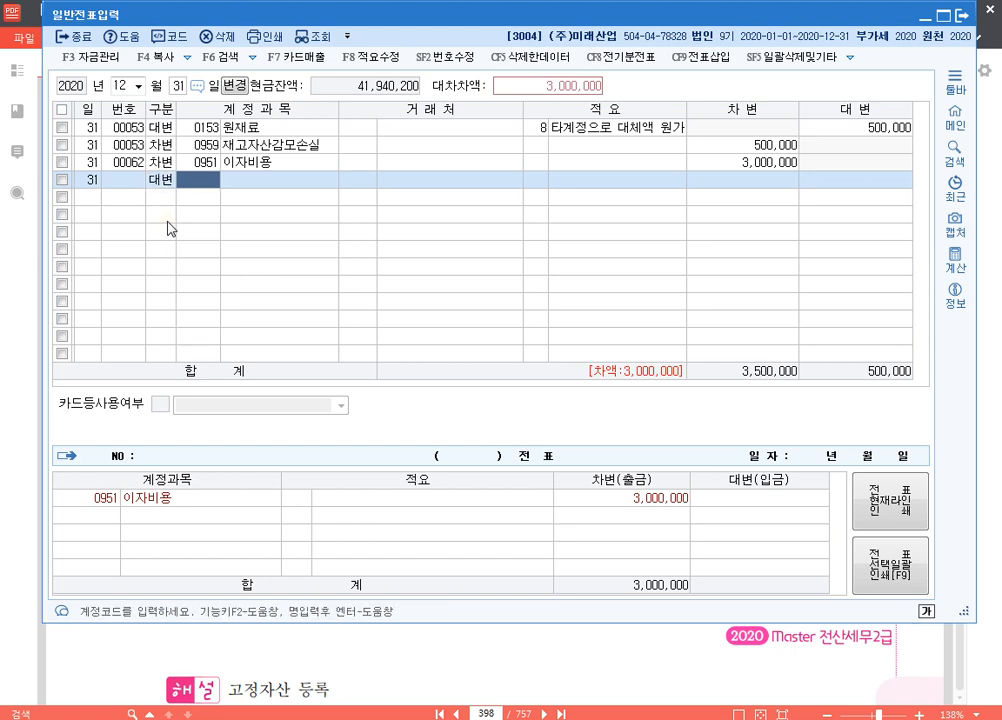
{"action": "type", "text": "미지"}
{"action": "key", "text": "Return"}
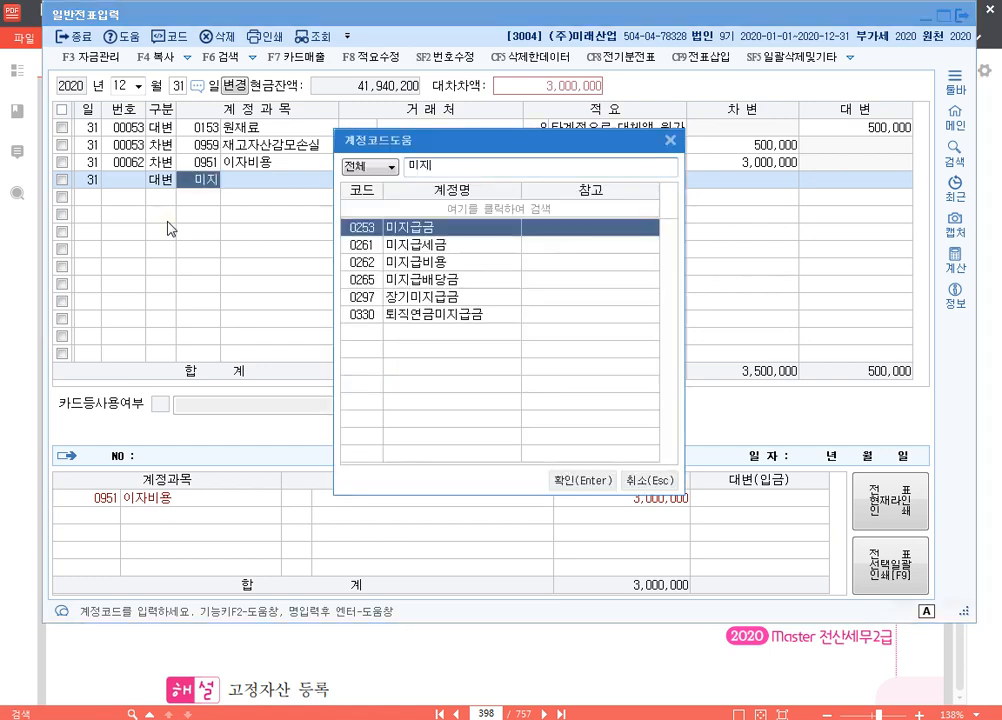
{"action": "key", "text": "Down"}
{"action": "key", "text": "Down"}
{"action": "key", "text": "Return"}
{"action": "key", "text": "Return"}
{"action": "key", "text": "Return"}
{"action": "key", "text": "Return"}
{"action": "key", "text": "Return"}
{"action": "key", "text": "Return"}
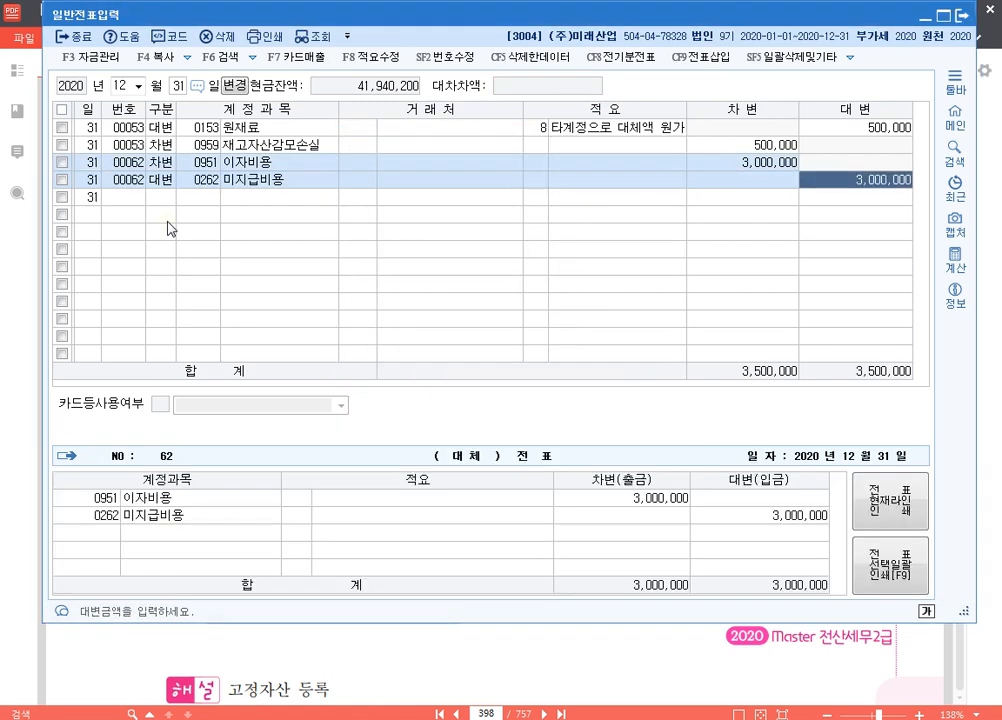
{"action": "key", "text": "Up"}
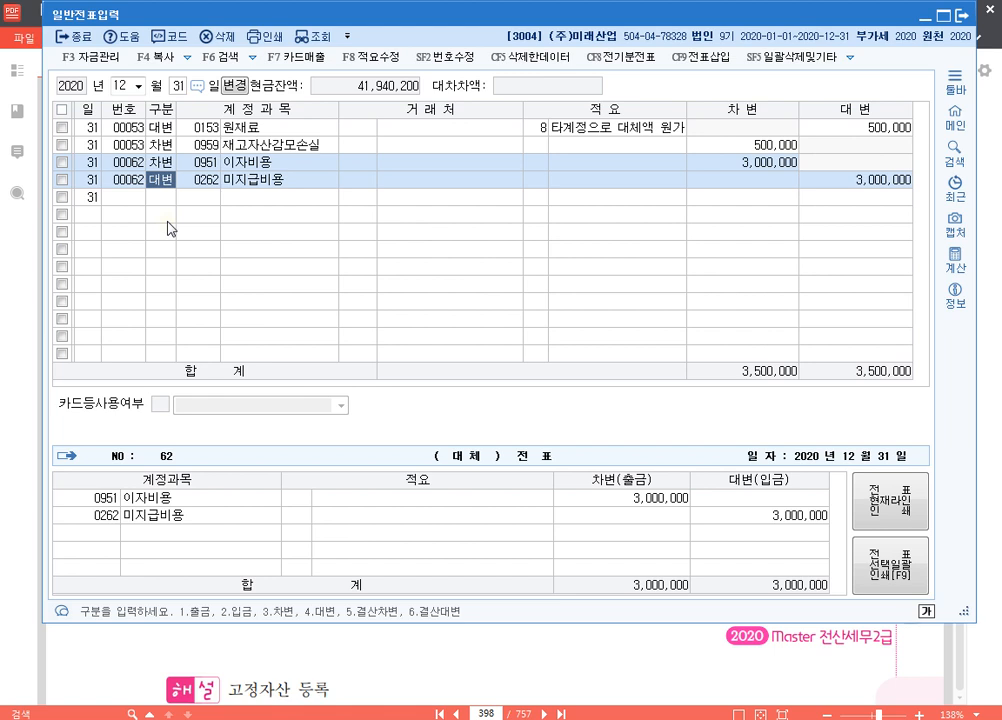
- Consult item [6] in the PDF workbook, return to 일반전표입력, and add a 31 December credit line for 0521 보험료 of 280,000
{"action": "left_click", "coordinate": [573, 666]}
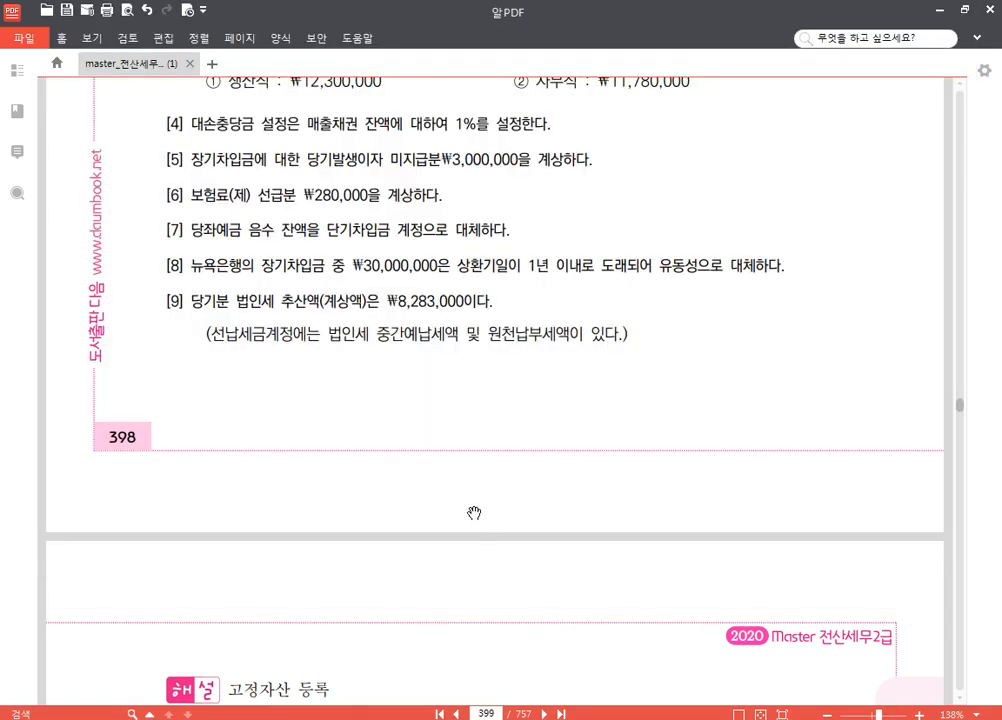
{"action": "scroll", "coordinate": [522, 527], "scroll_direction": "down", "scroll_amount": 1}
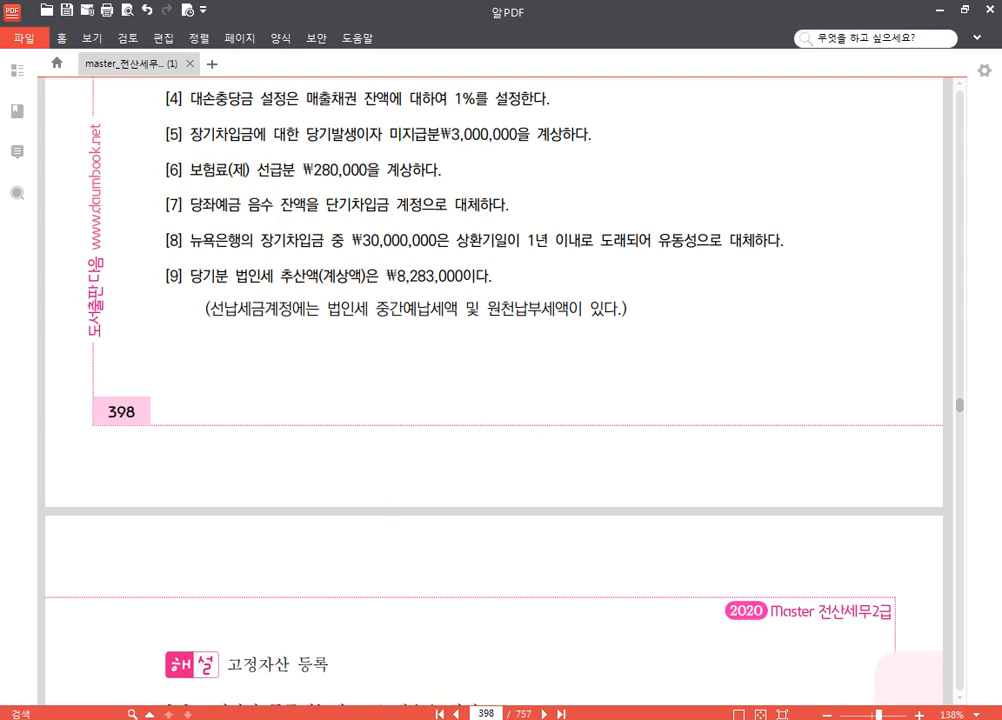
{"action": "key", "text": "alt+Tab"}
{"action": "left_click", "coordinate": [155, 199]}
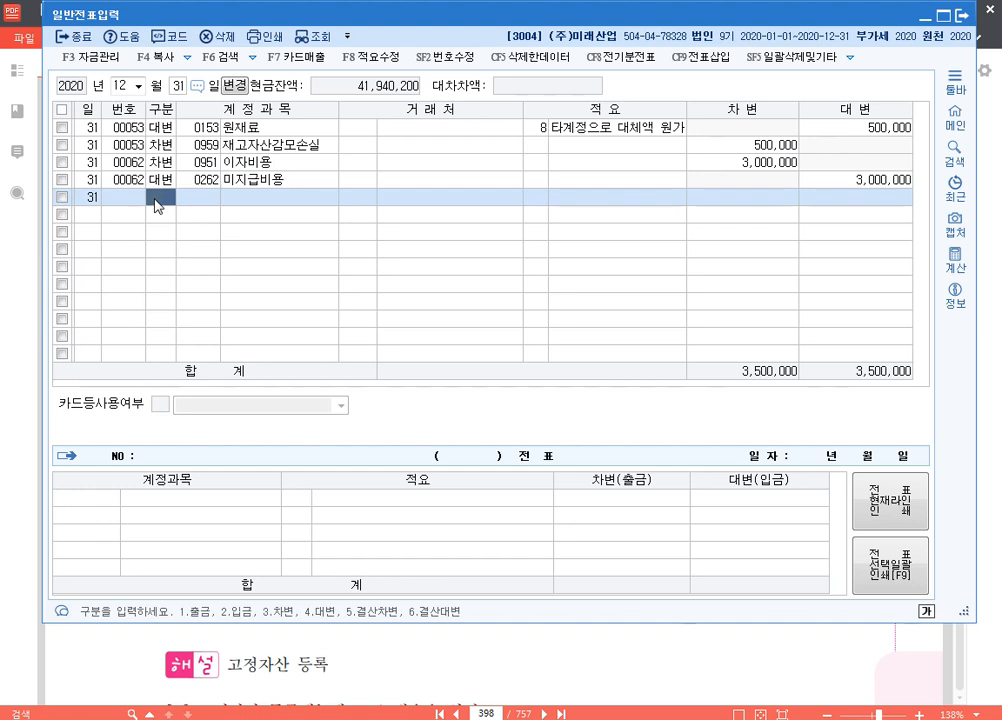
{"action": "type", "text": "4"}
{"action": "key", "text": "Return"}
{"action": "type", "text": "521"}
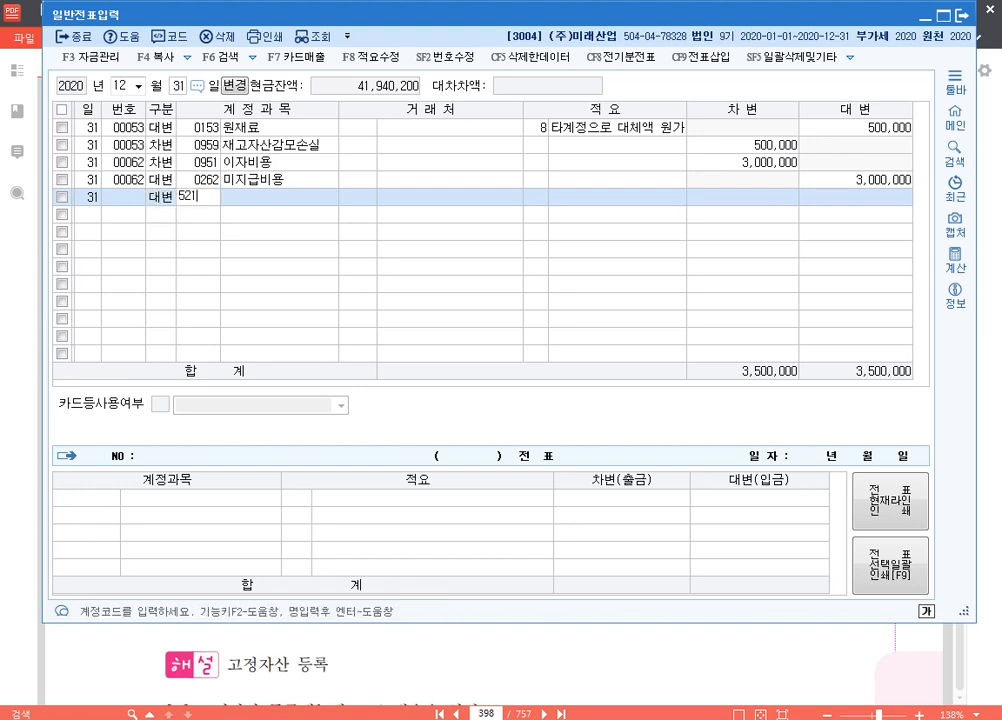
{"action": "key", "text": "Return"}
{"action": "key", "text": "Return"}
{"action": "key", "text": "Return"}
{"action": "type", "text": "2800000"}
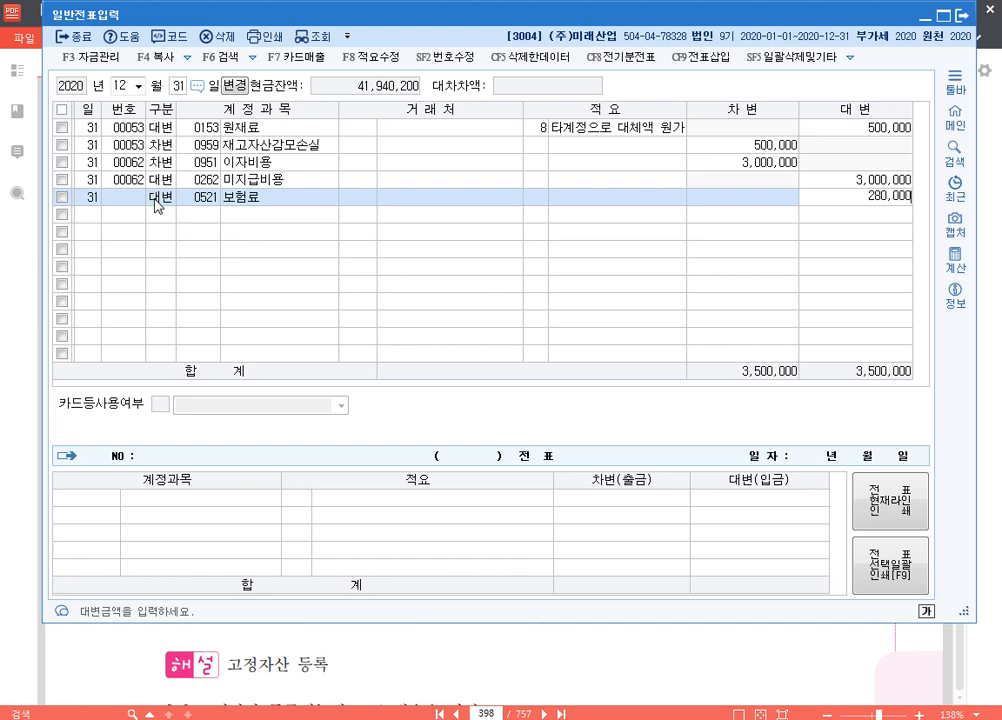
{"action": "key", "text": "Return"}
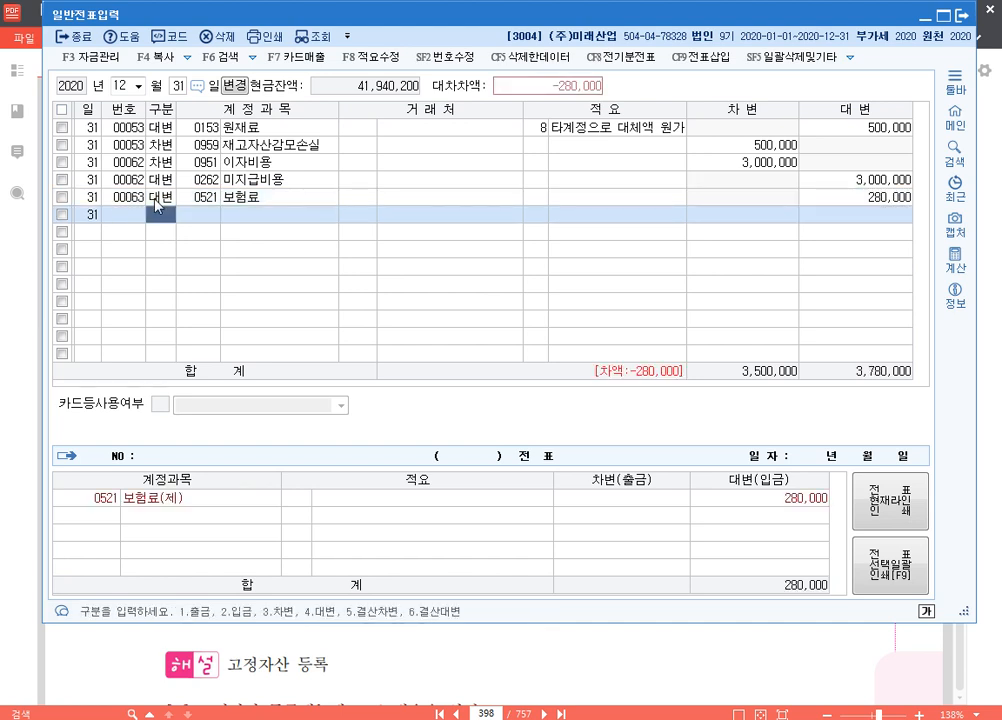
- Complete the prepaid insurance voucher with a 31 December debit line for 0133 선급비용 of 280,000
{"action": "type", "text": "3"}
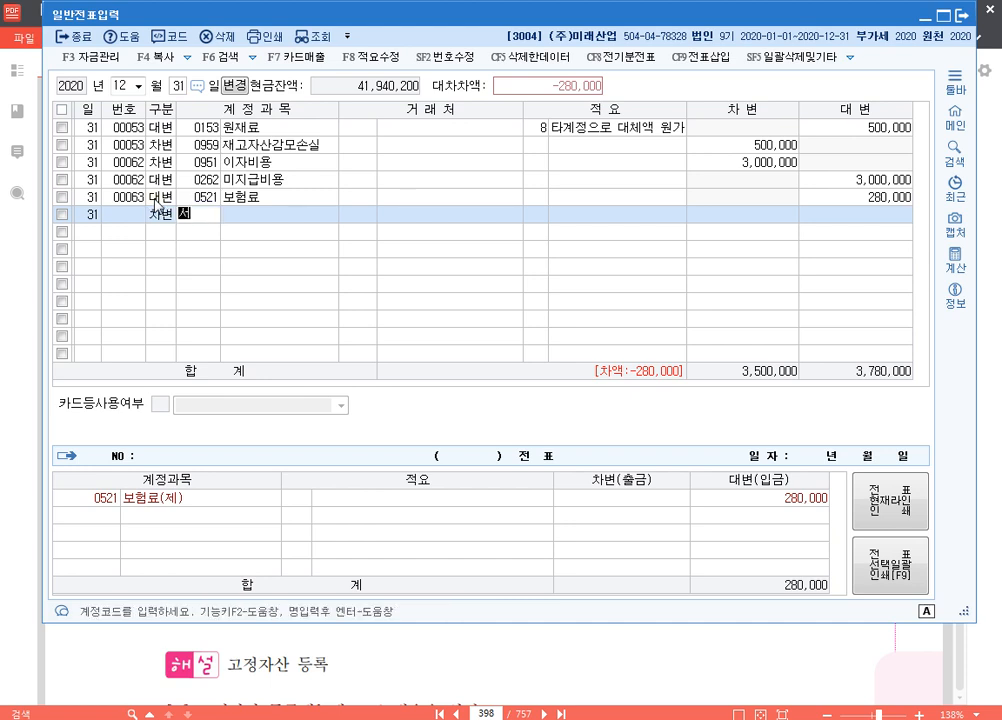
{"action": "type", "text": "선급"}
{"action": "key", "text": "Return"}
{"action": "key", "text": "Down"}
{"action": "key", "text": "Down"}
{"action": "key", "text": "Return"}
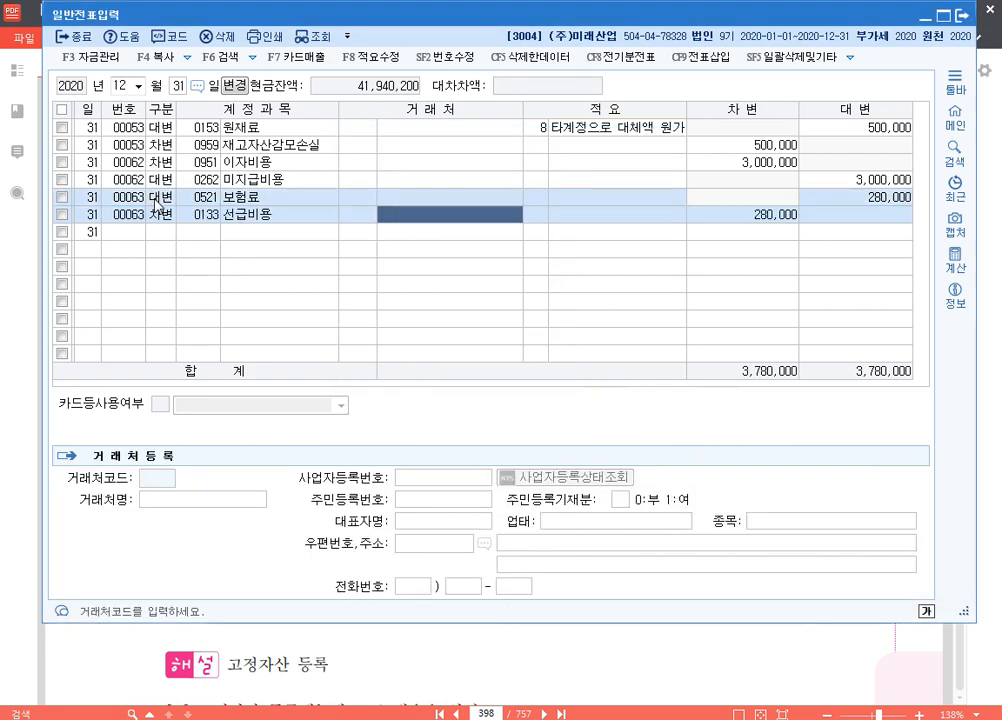
{"action": "key", "text": "Return"}
{"action": "key", "text": "Return"}
{"action": "key", "text": "Return"}
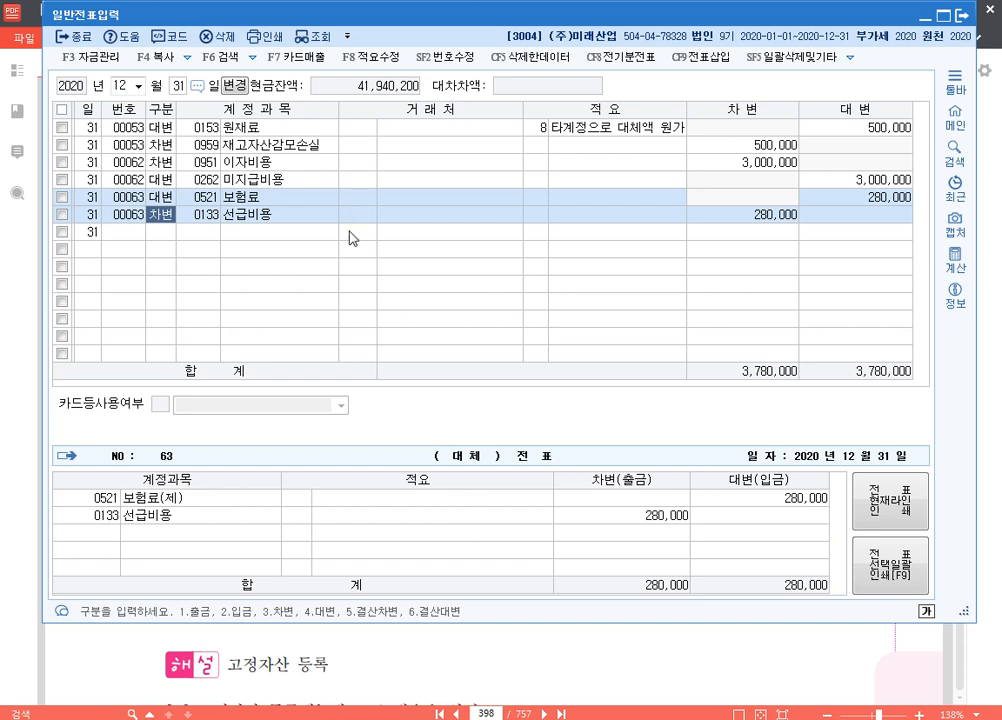
- Consult item [7] in the PDF workbook, and close the 결산자료입력 window in KcLep
{"action": "left_click", "coordinate": [992, 350]}
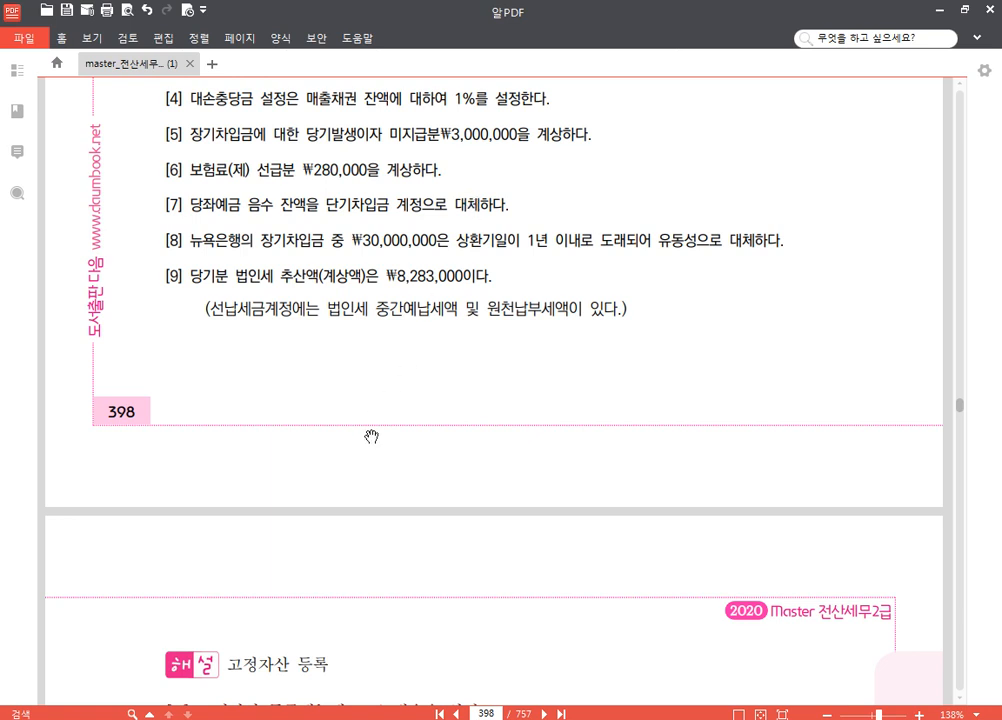
{"action": "left_click", "coordinate": [410, 719]}
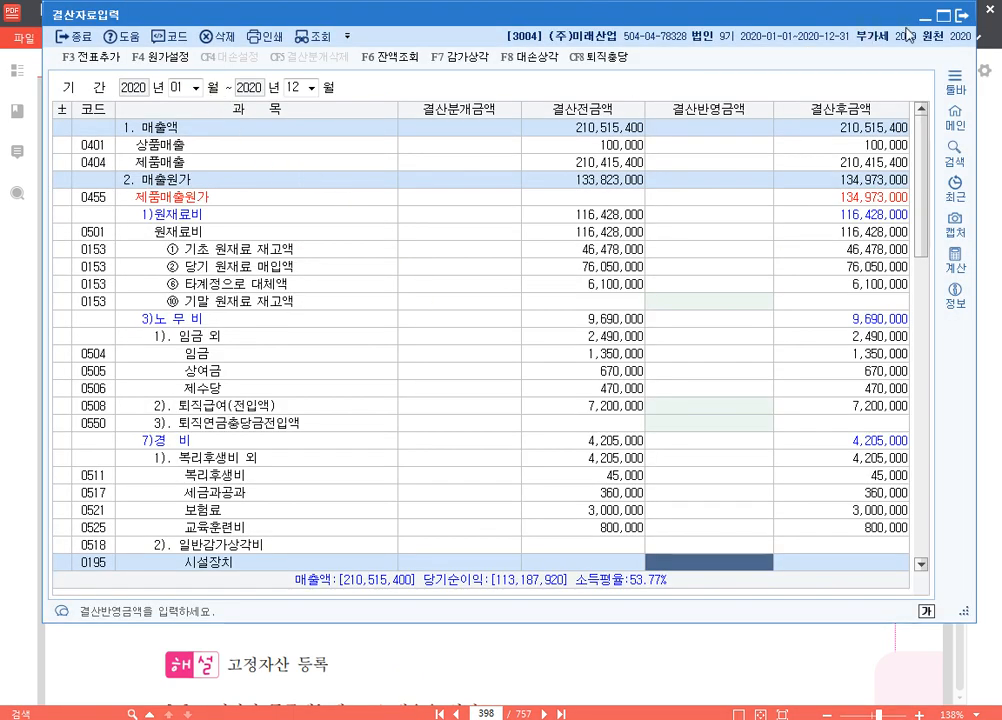
{"action": "left_click", "coordinate": [959, 17]}
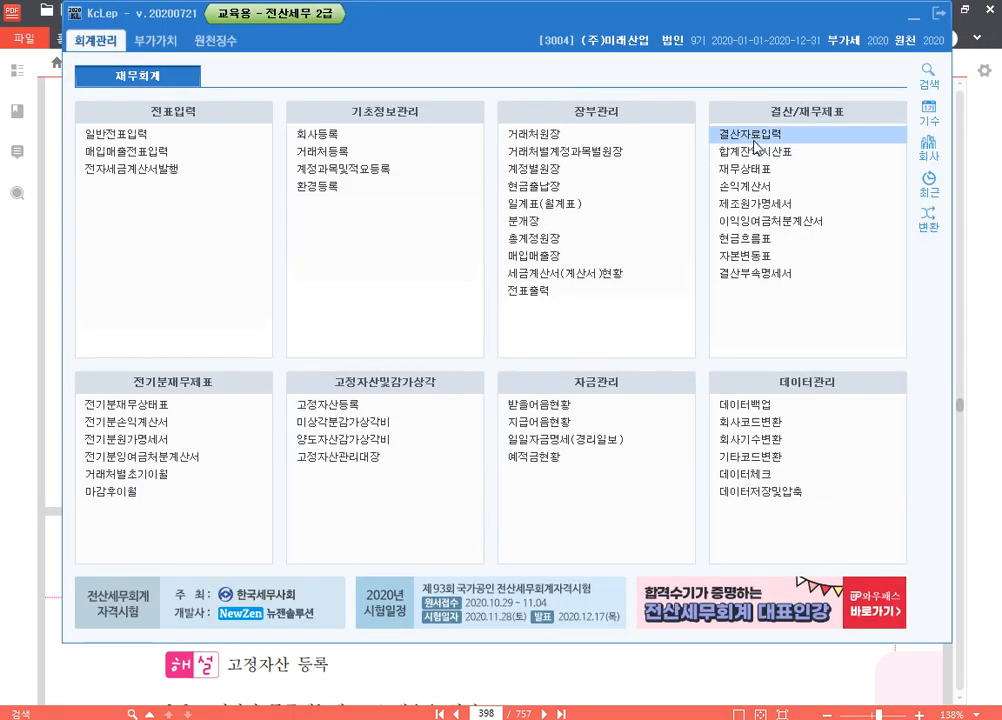
- Open 합계잔액시산표 for 31 December 2020 and examine the balance in the 당좌예금 row
{"action": "left_click", "coordinate": [765, 155]}
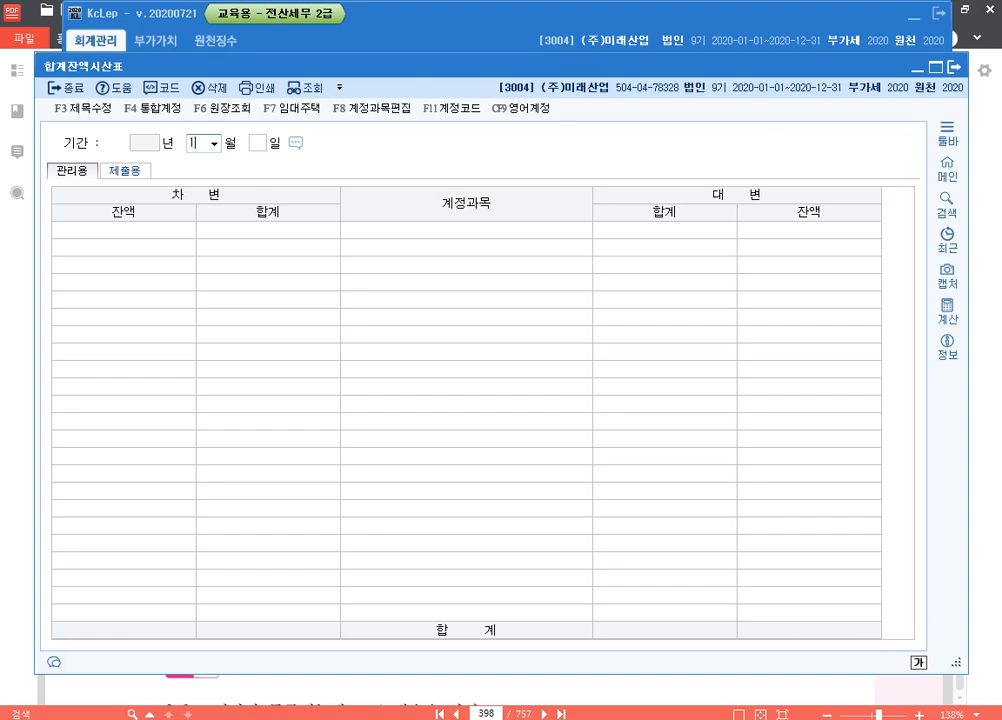
{"action": "type", "text": "12"}
{"action": "key", "text": "Return"}
{"action": "left_click_drag", "start_coordinate": [494, 72], "coordinate": [498, 34]}
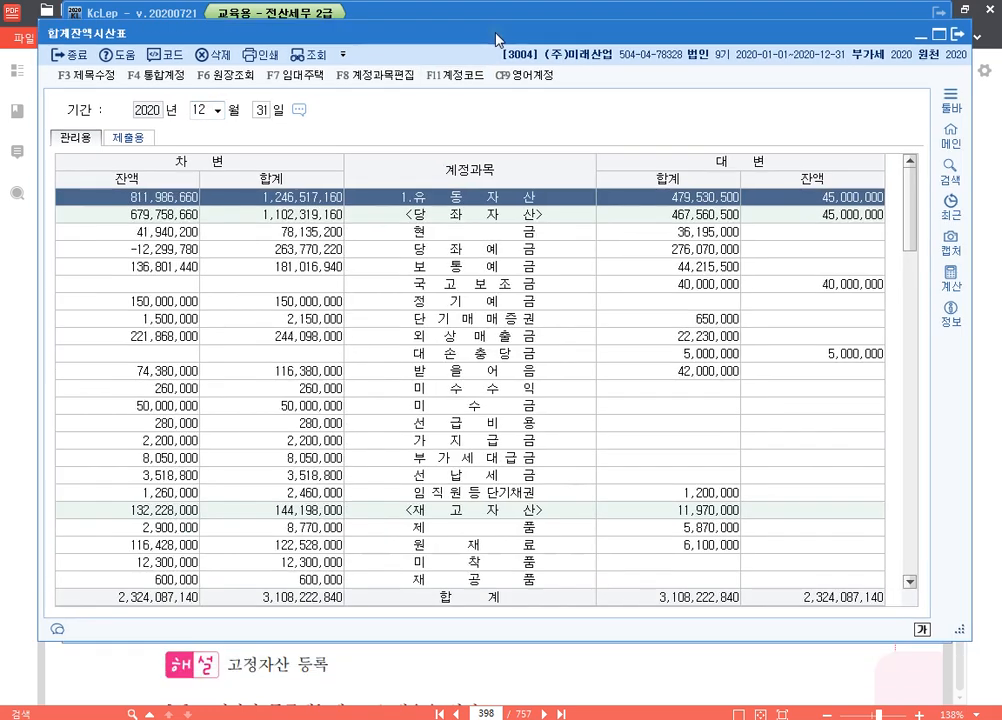
{"action": "left_click", "coordinate": [444, 250]}
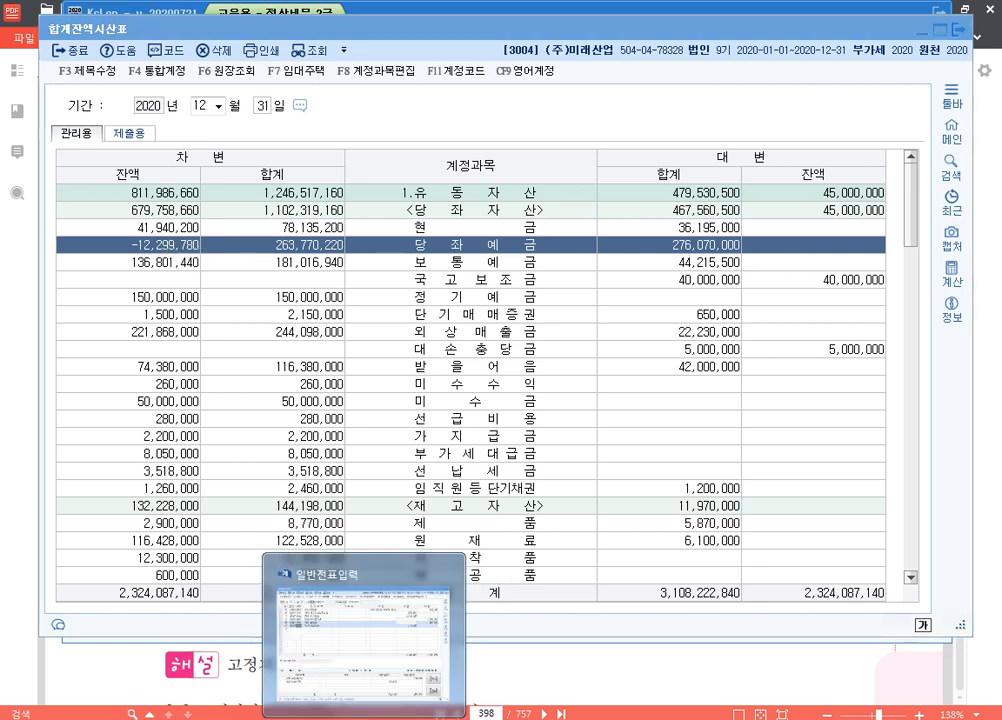
- Return to 일반전표입력 and add a 31 December debit line for 0102 당좌예금 of 12,299,780
{"action": "left_click", "coordinate": [364, 717]}
{"action": "left_click", "coordinate": [166, 236]}
{"action": "type", "text": "3"}
{"action": "key", "text": "Return"}
{"action": "type", "text": "102"}
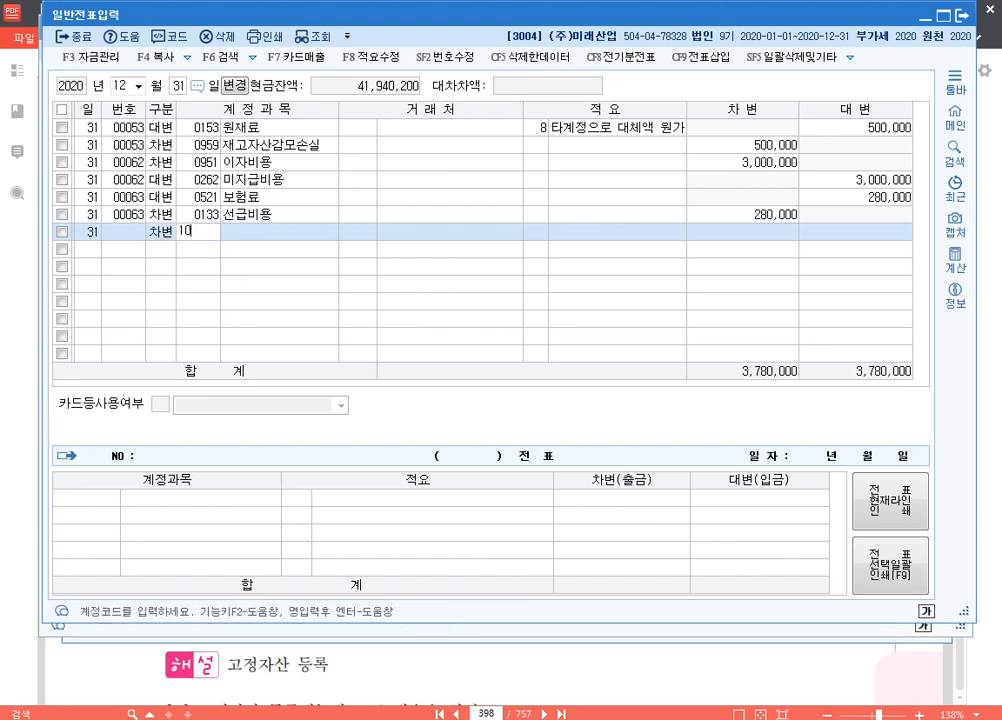
{"action": "key", "text": "Return"}
{"action": "key", "text": "Return"}
{"action": "key", "text": "Return"}
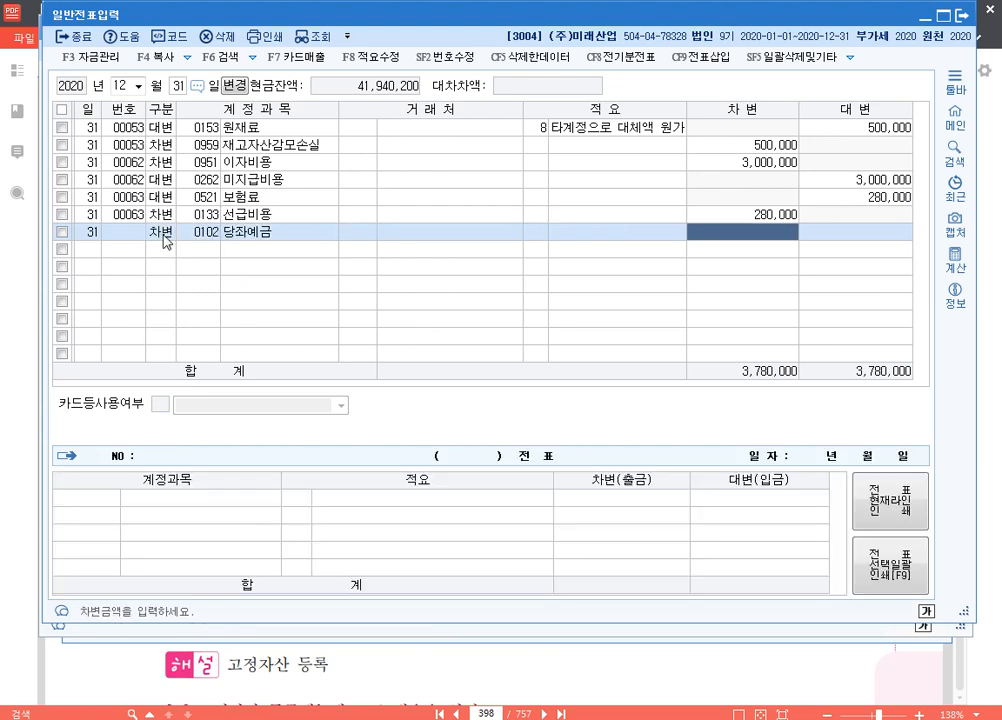
{"action": "type", "text": "12,299"}
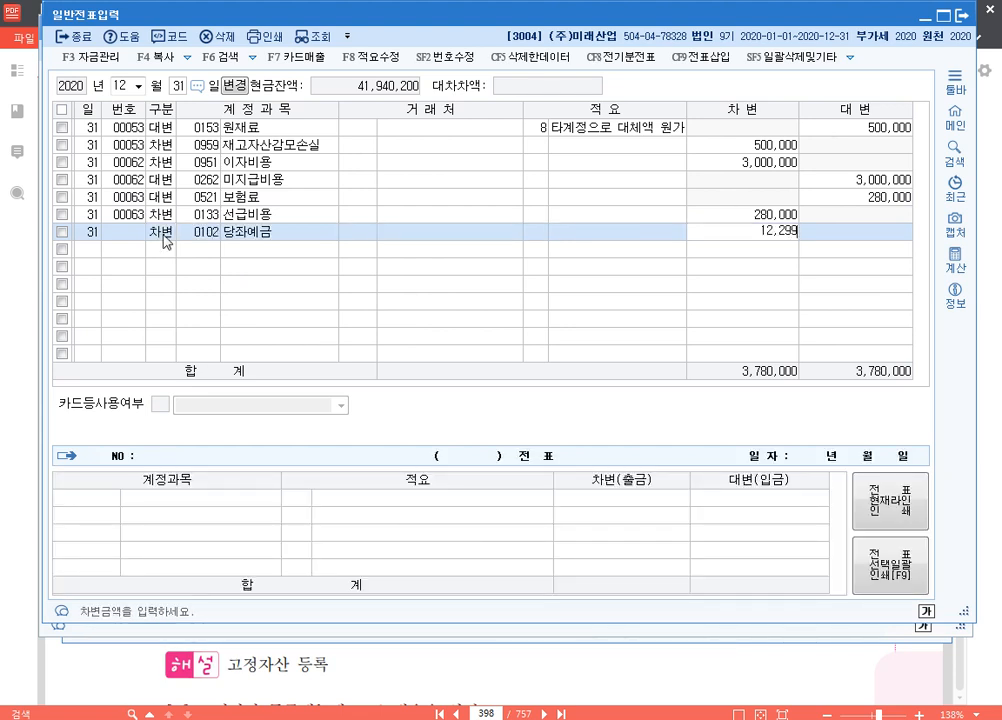
{"action": "type", "text": ",780"}
{"action": "key", "text": "Return"}
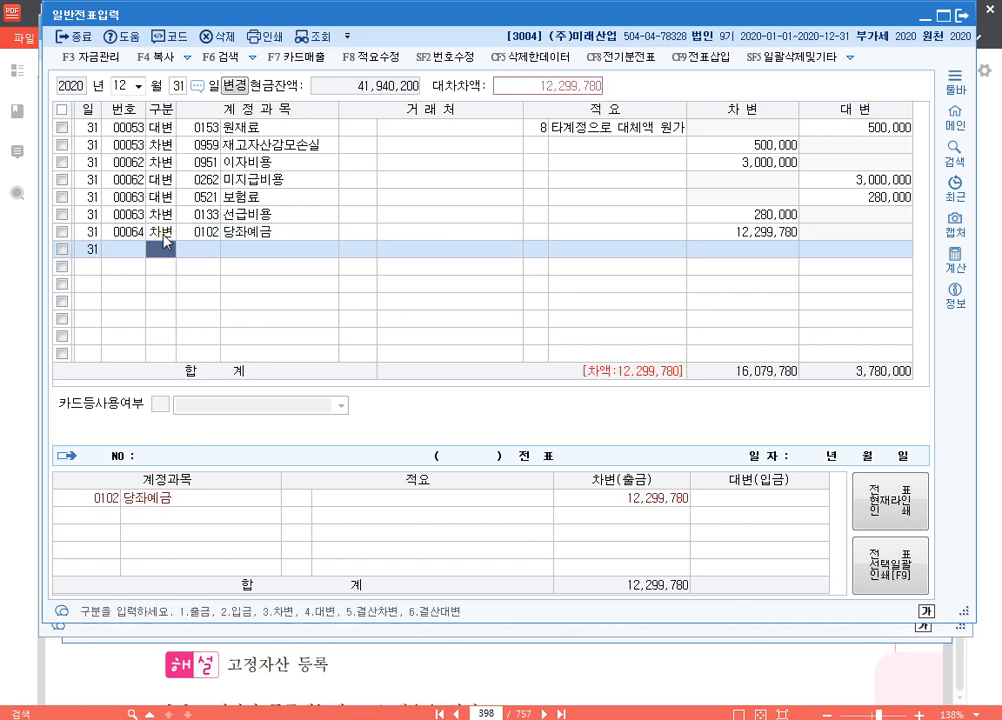
{"action": "left_click", "coordinate": [163, 232]}
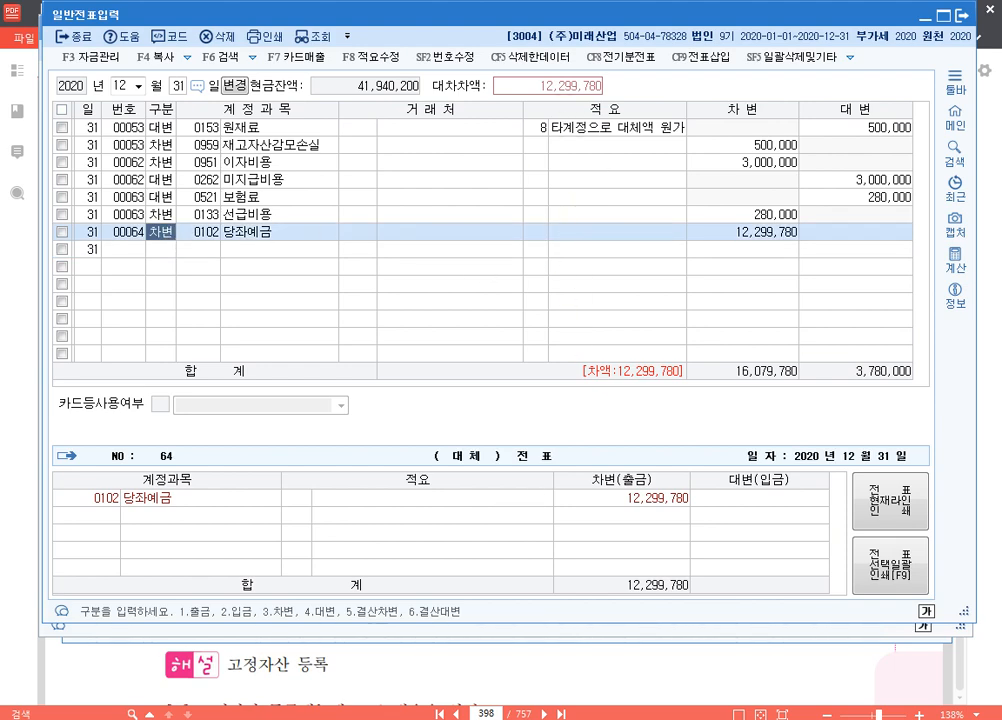
- Reload the 31 December 합계잔액시산표 without opening the difference details and check the 당좌예금 row
{"action": "left_click", "coordinate": [348, 630]}
{"action": "left_click", "coordinate": [265, 109]}
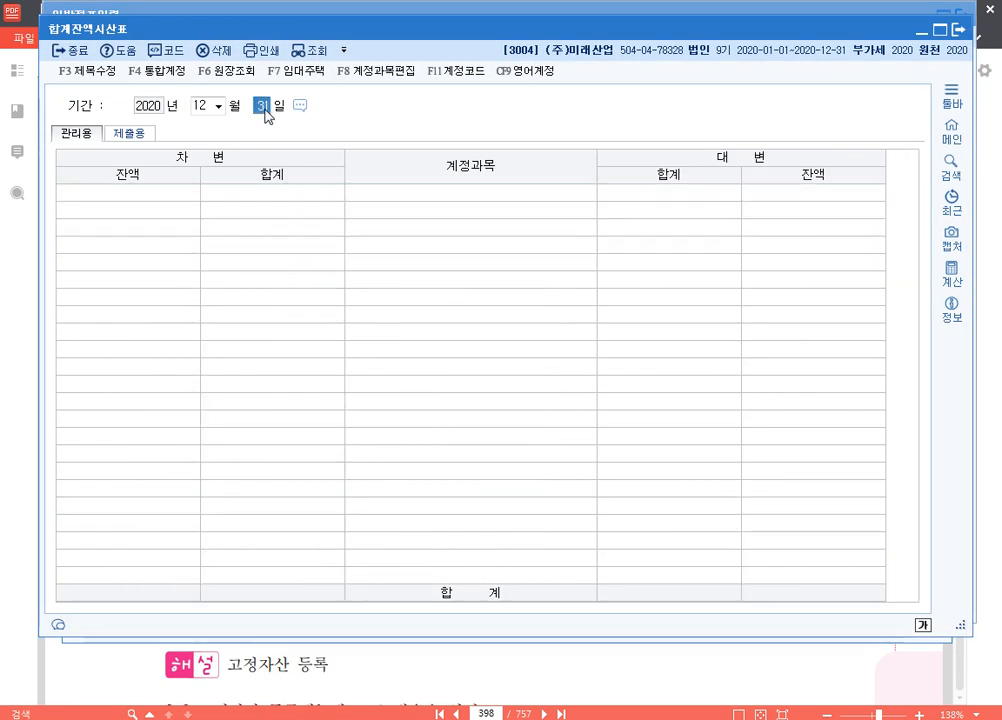
{"action": "key", "text": "Return"}
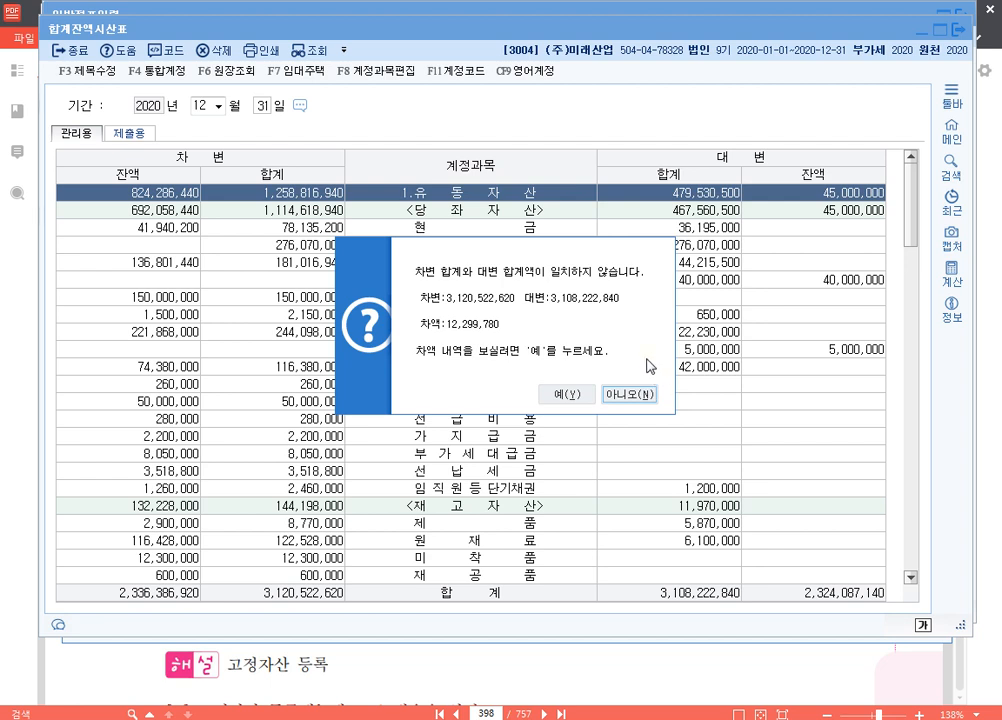
{"action": "left_click", "coordinate": [645, 396]}
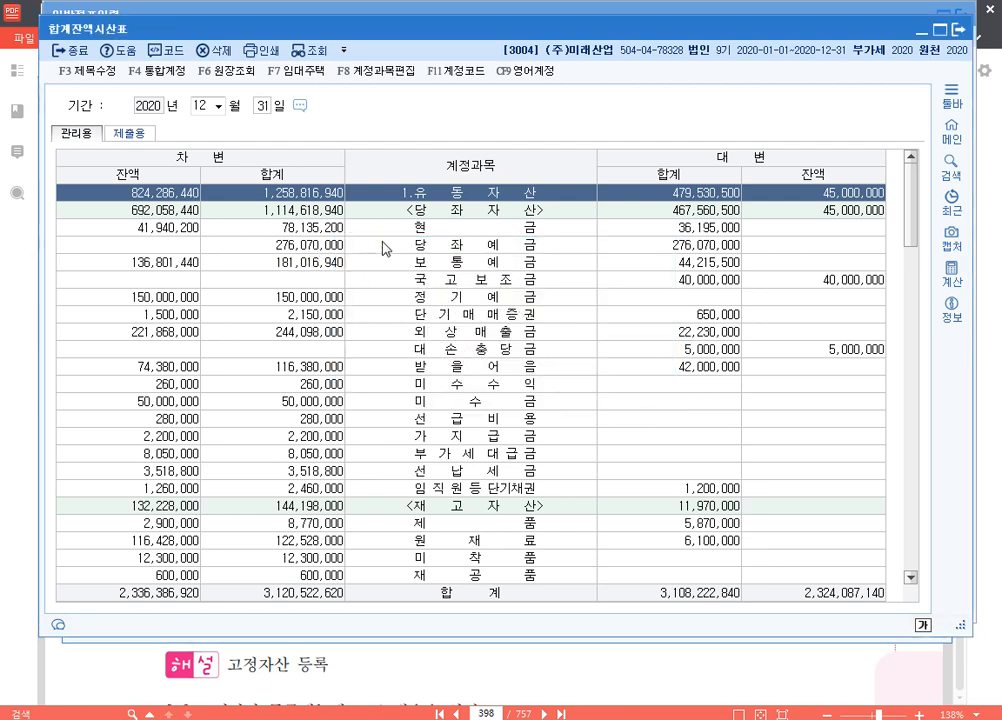
{"action": "left_click", "coordinate": [338, 246]}
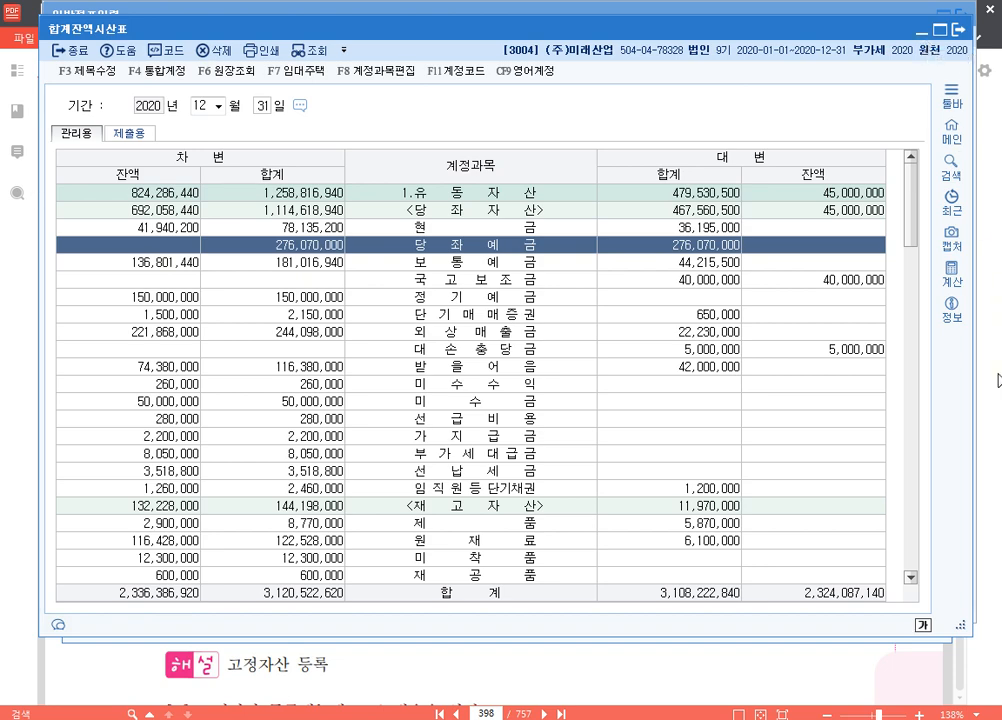
- Complete the 당좌예금 voucher in 일반전표입력 with a credit line for 0260 단기차입금 of 12,299,780
{"action": "left_click", "coordinate": [725, 9]}
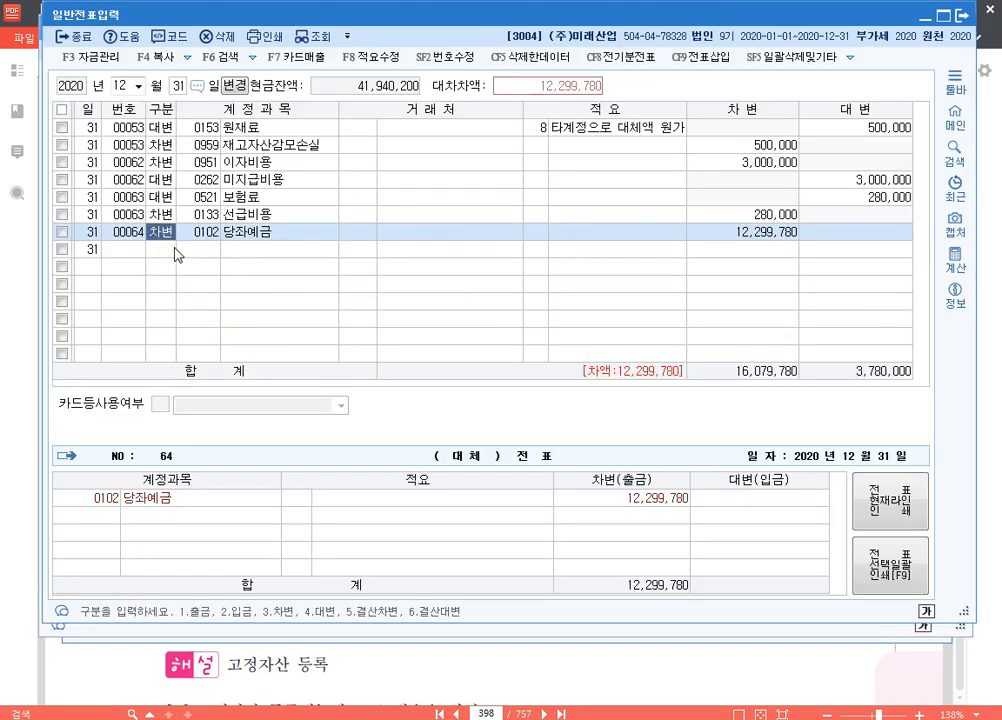
{"action": "left_click", "coordinate": [173, 249]}
{"action": "type", "text": "4단기차"}
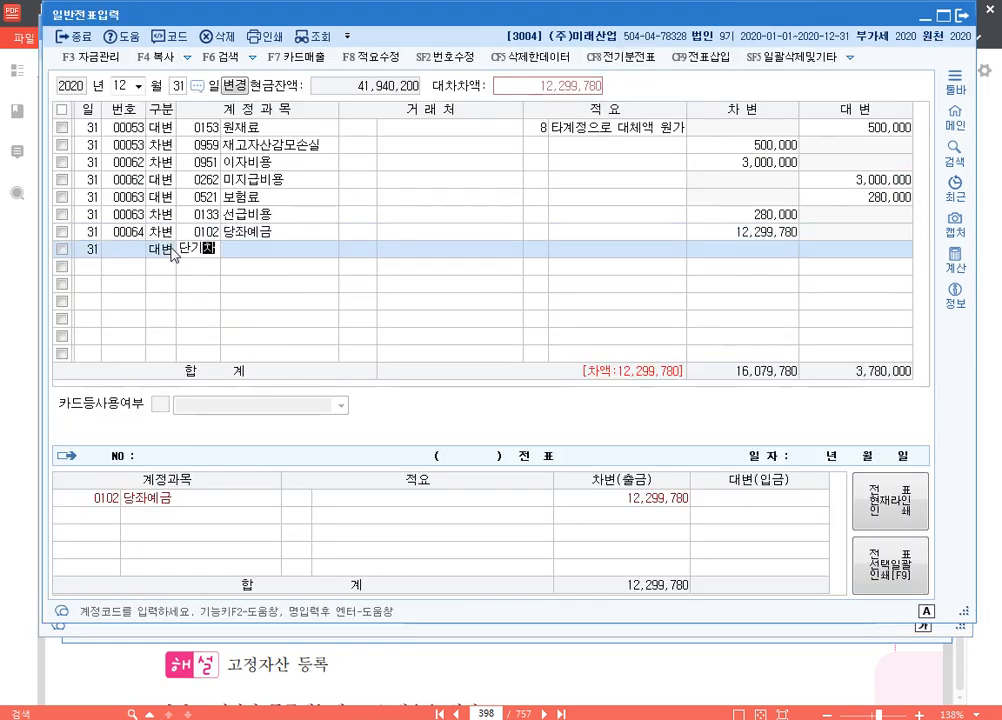
{"action": "key", "text": "Return"}
{"action": "key", "text": "Return"}
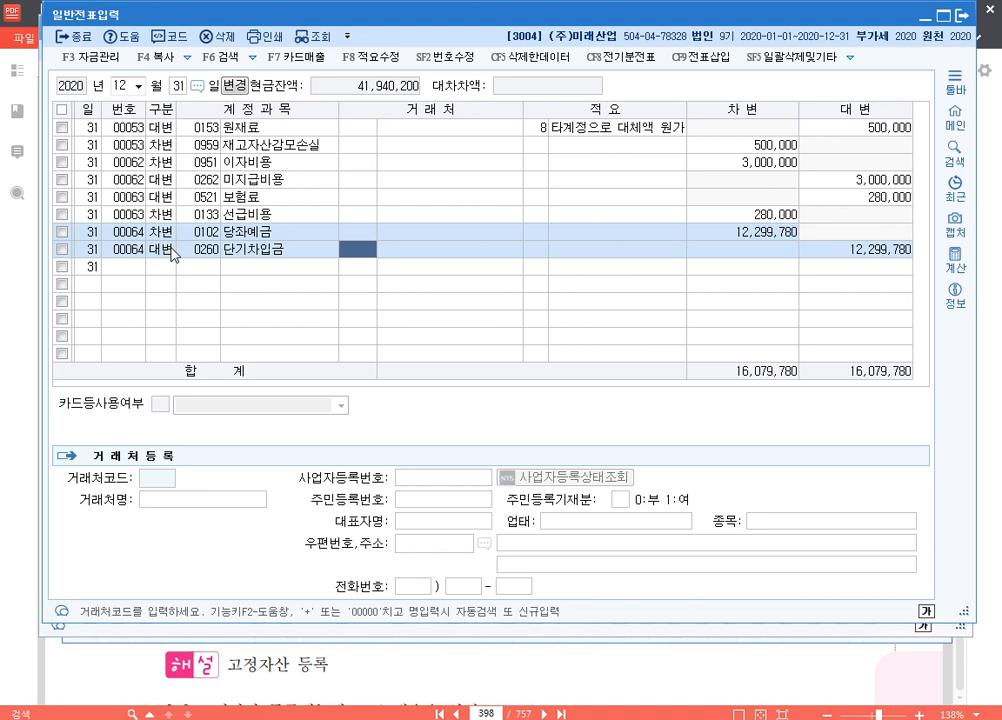
{"action": "key", "text": "Return"}
{"action": "key", "text": "Return"}
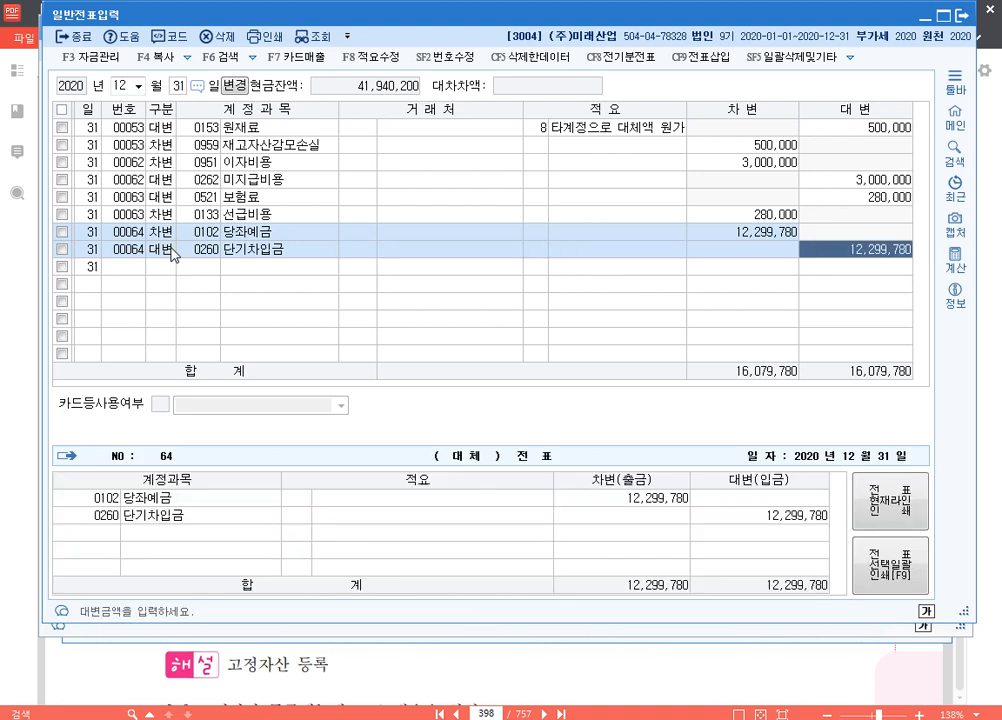
{"action": "key", "text": "Return"}
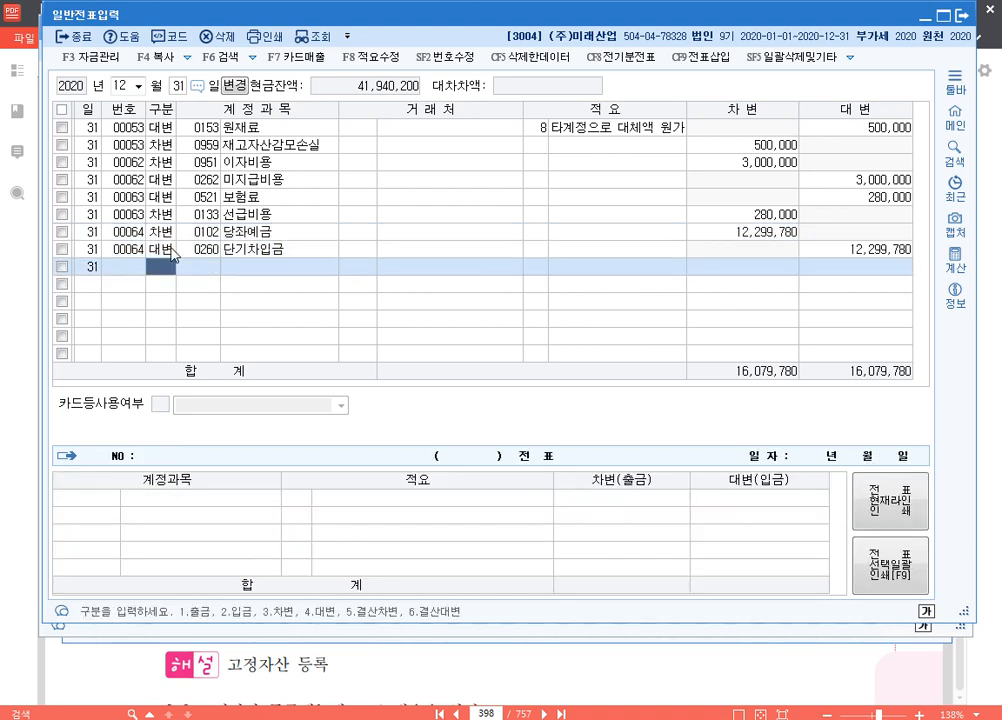
{"action": "left_click", "coordinate": [172, 254]}
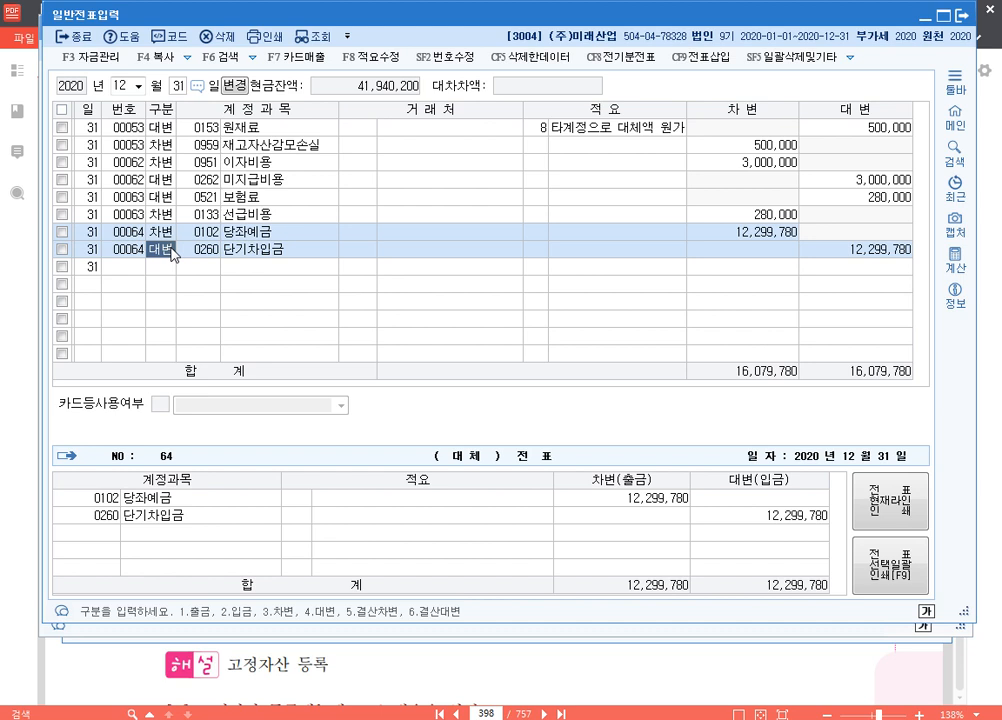
- Consult item [8] in the PDF workbook and add a 31 December debit line in 일반전표입력 for 0293 장기차입금, 뉴욕은행, of 30,000,000
{"action": "left_click", "coordinate": [566, 668]}
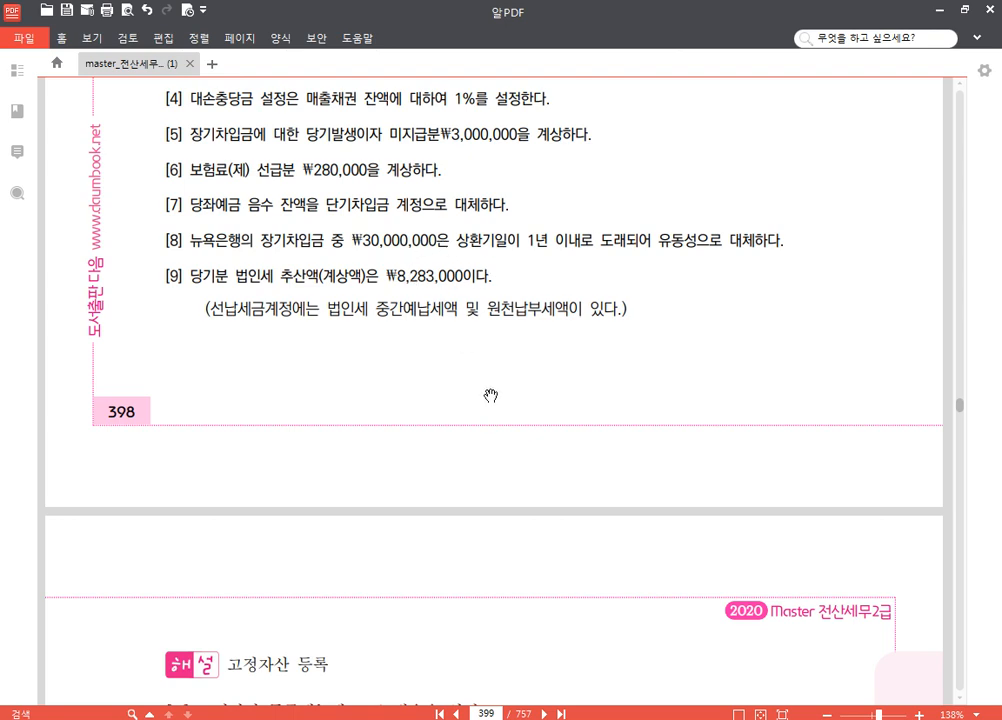
{"action": "scroll", "coordinate": [480, 375], "scroll_direction": "down", "scroll_amount": 1}
{"action": "scroll", "coordinate": [480, 375], "scroll_direction": "down", "scroll_amount": 1}
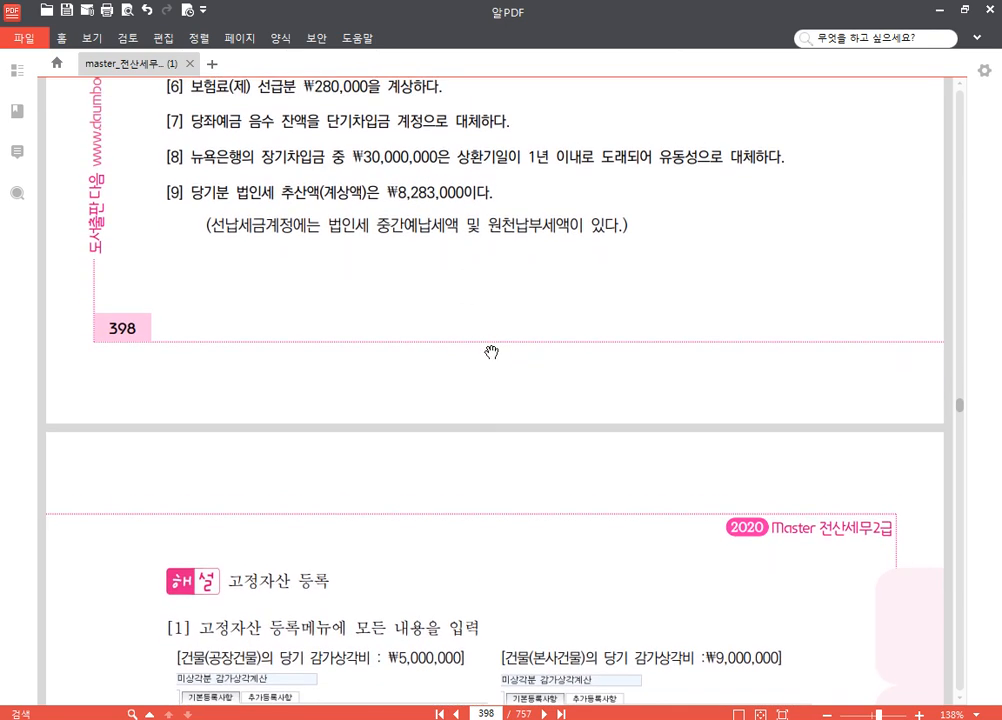
{"action": "left_click", "coordinate": [376, 718]}
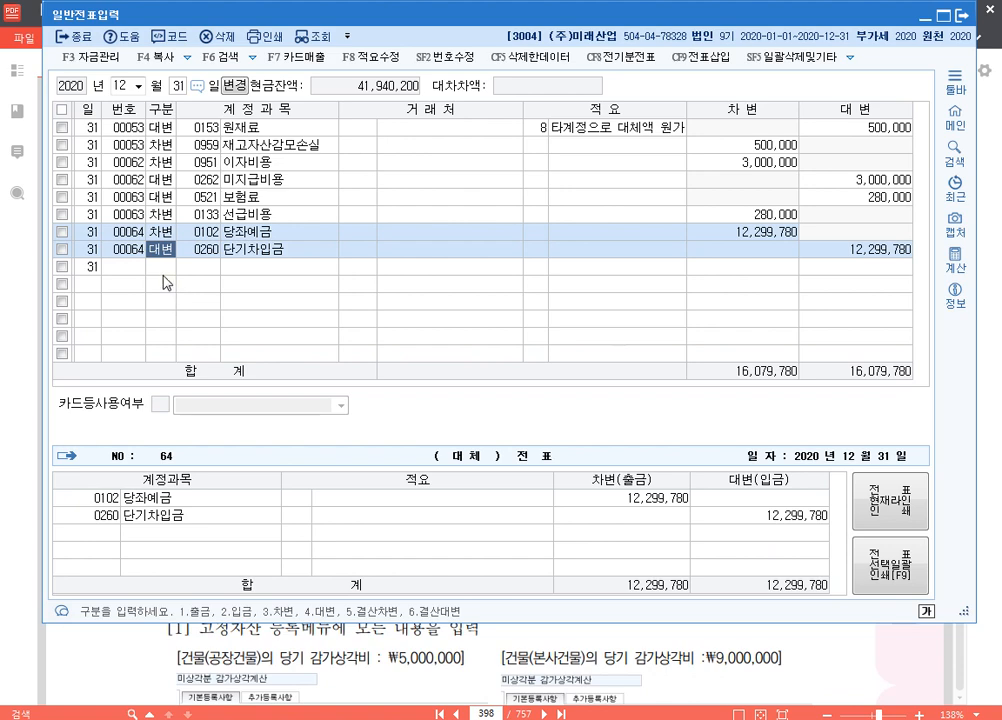
{"action": "left_click", "coordinate": [163, 271]}
{"action": "type", "text": "3"}
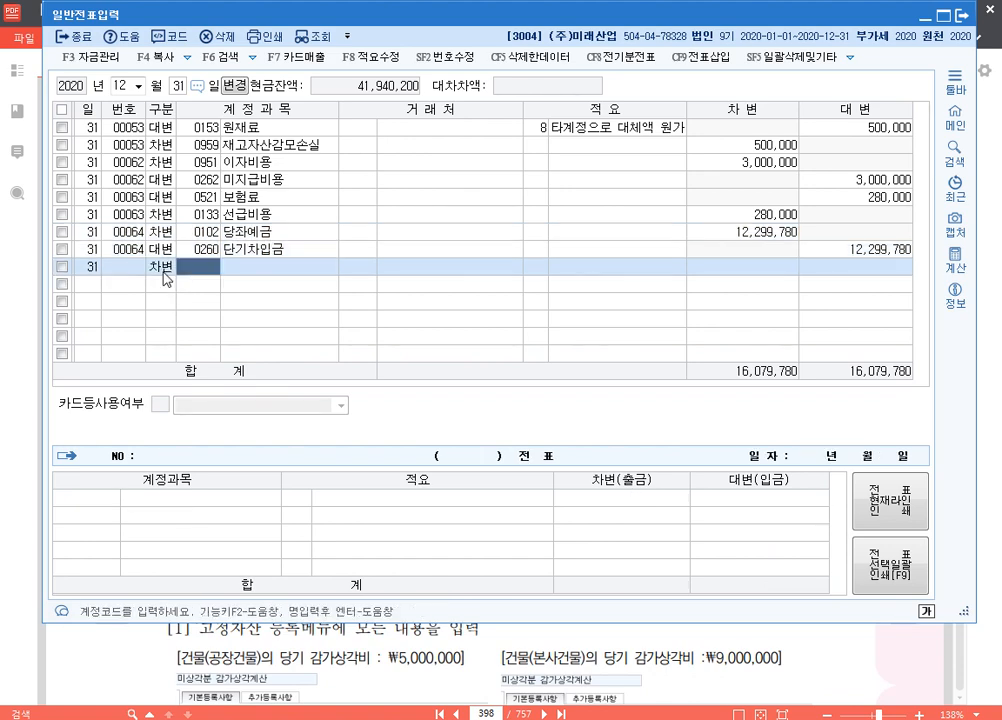
{"action": "type", "text": "ㅈ장기차"}
{"action": "key", "text": "Return"}
{"action": "key", "text": "Return"}
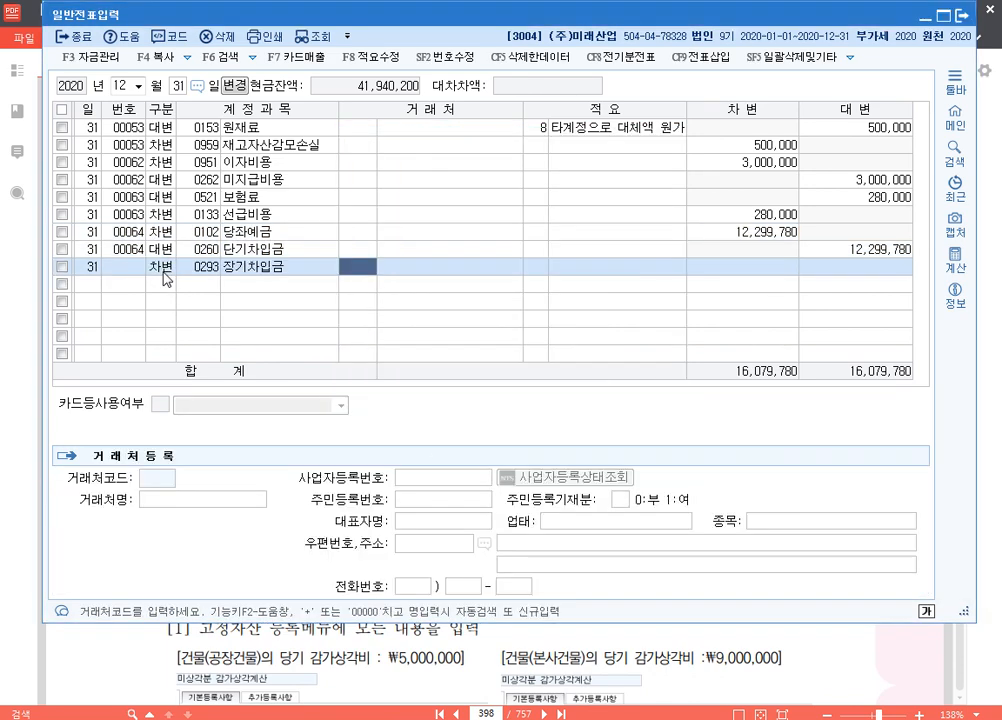
{"action": "type", "text": "뉴"}
{"action": "key", "text": "Return"}
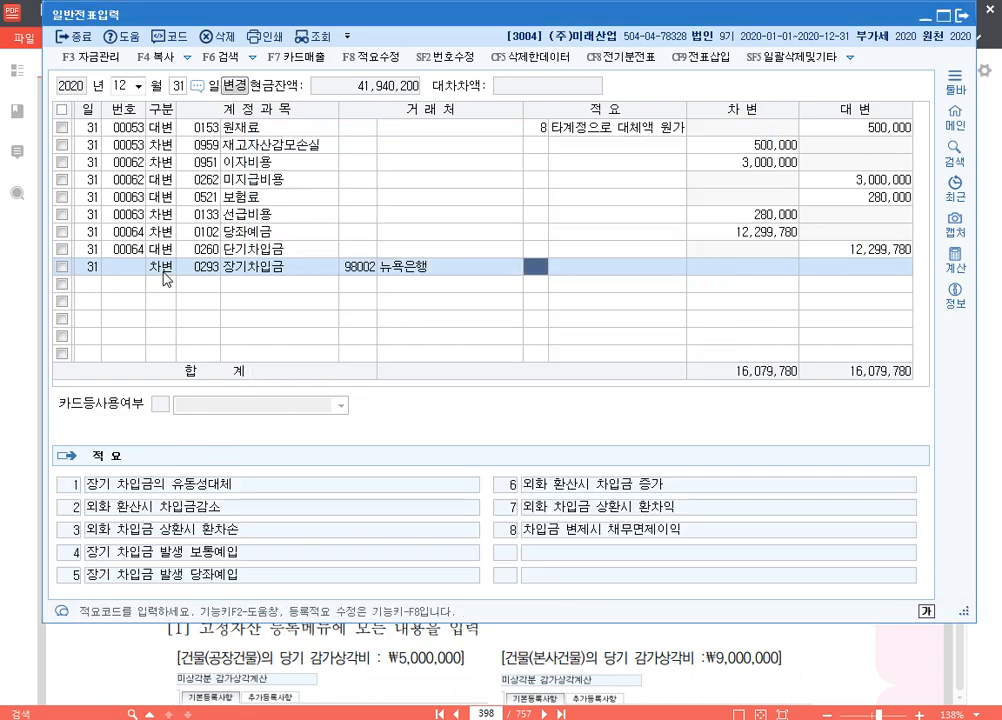
{"action": "key", "text": "Return"}
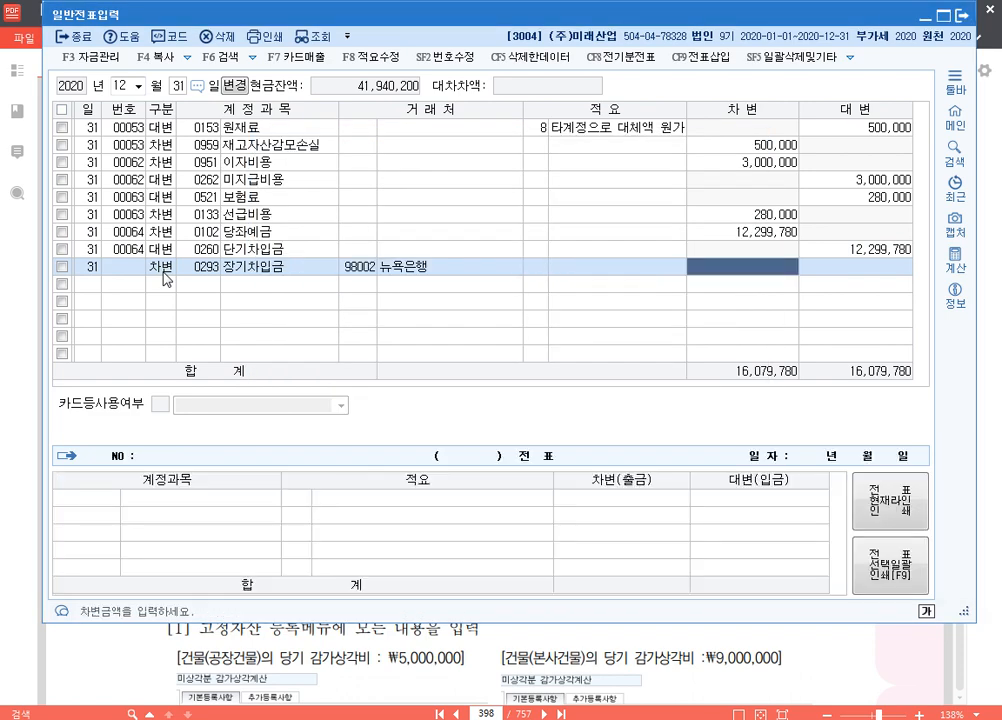
{"action": "type", "text": "30000000"}
{"action": "key", "text": "Return"}
- Complete the long-term loan voucher with a credit line for 0264 유동성장기부채, 뉴욕은행, of 30,000,000
{"action": "type", "text": "4 "}
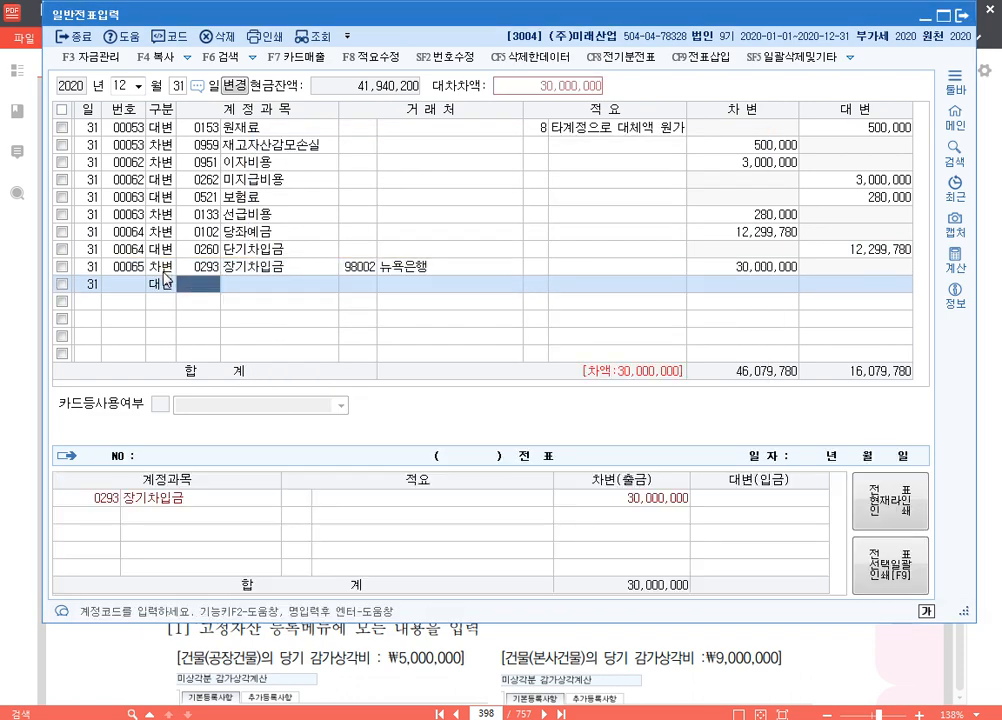
{"action": "type", "text": "유동"}
{"action": "key", "text": "Return"}
{"action": "key", "text": "Return"}
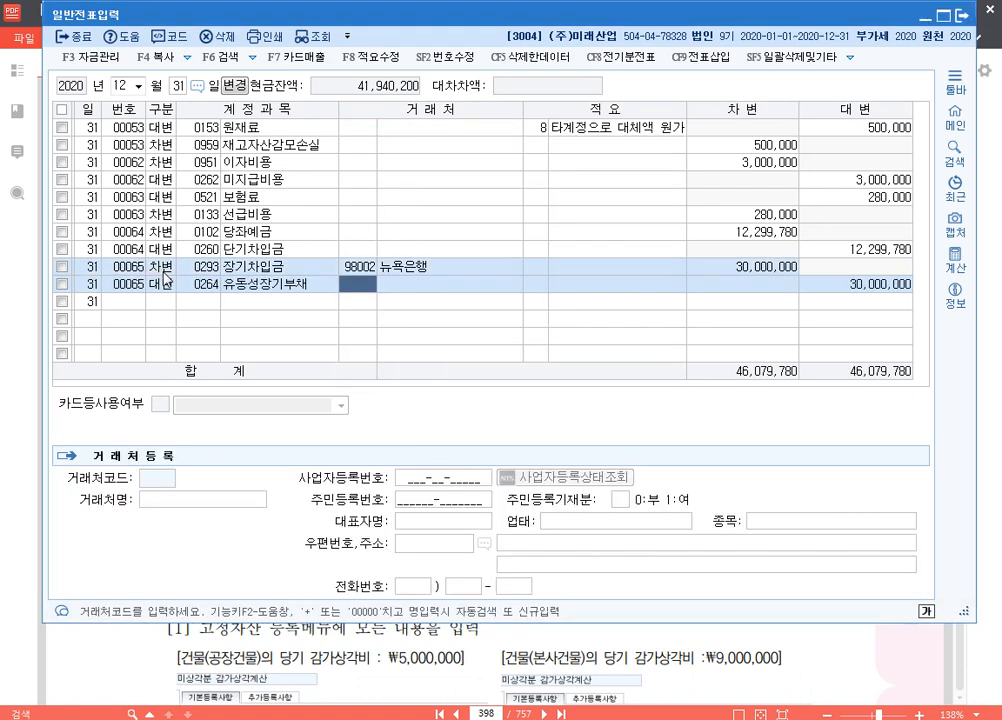
{"action": "type", "text": "98002"}
{"action": "key", "text": "Return"}
{"action": "key", "text": "Return"}
{"action": "key", "text": "Return"}
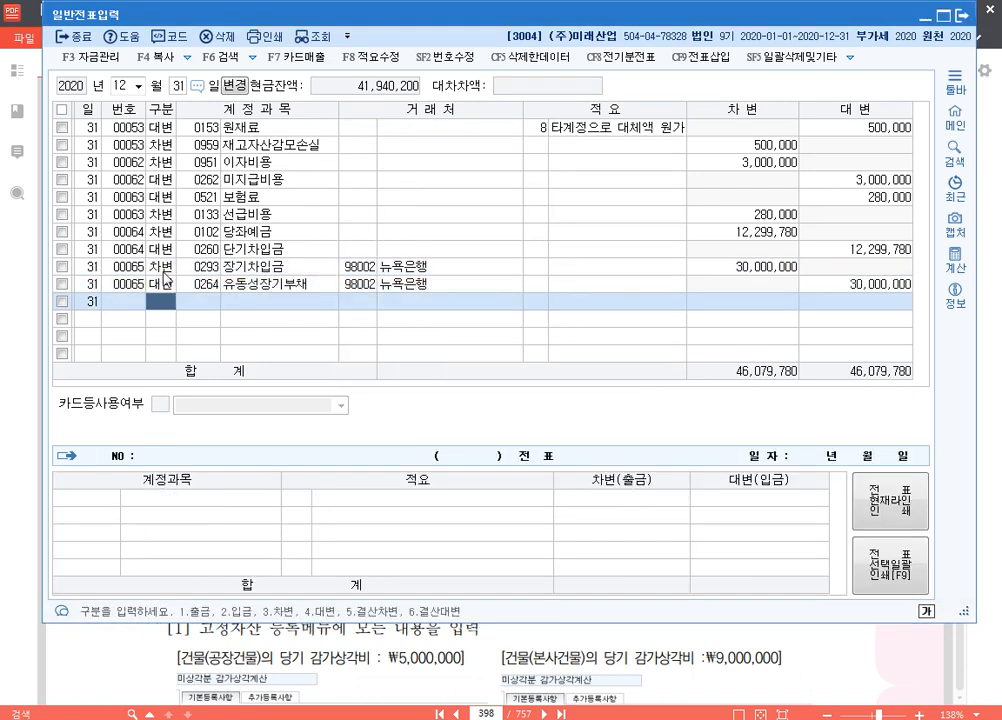
{"action": "key", "text": "Up"}
{"action": "key", "text": "Return"}
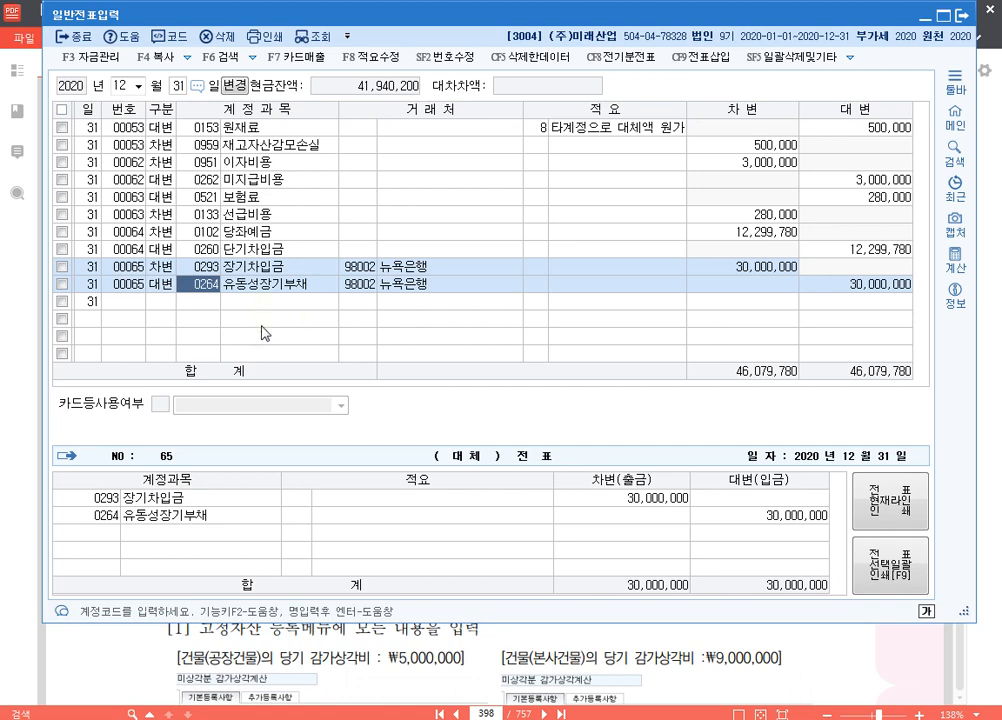
- Consult item [9] in the PDF workbook, check the 선납세금 row in the KcLep 합계잔액시산표, and close the trial balance
{"action": "left_click", "coordinate": [577, 626]}
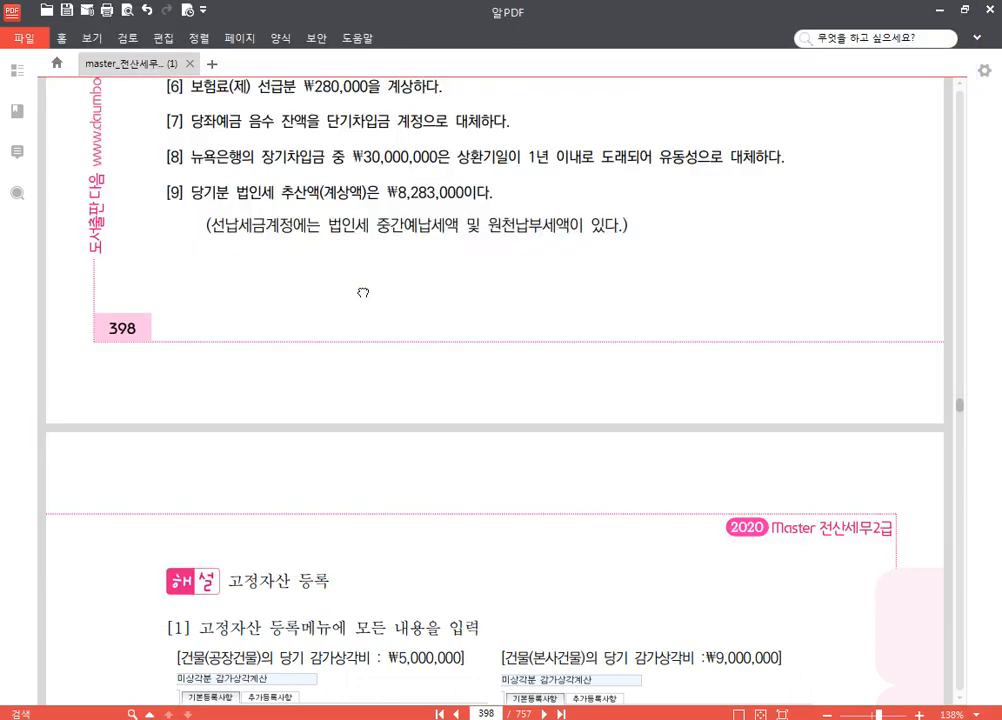
{"action": "left_click_drag", "start_coordinate": [363, 293], "coordinate": [363, 326]}
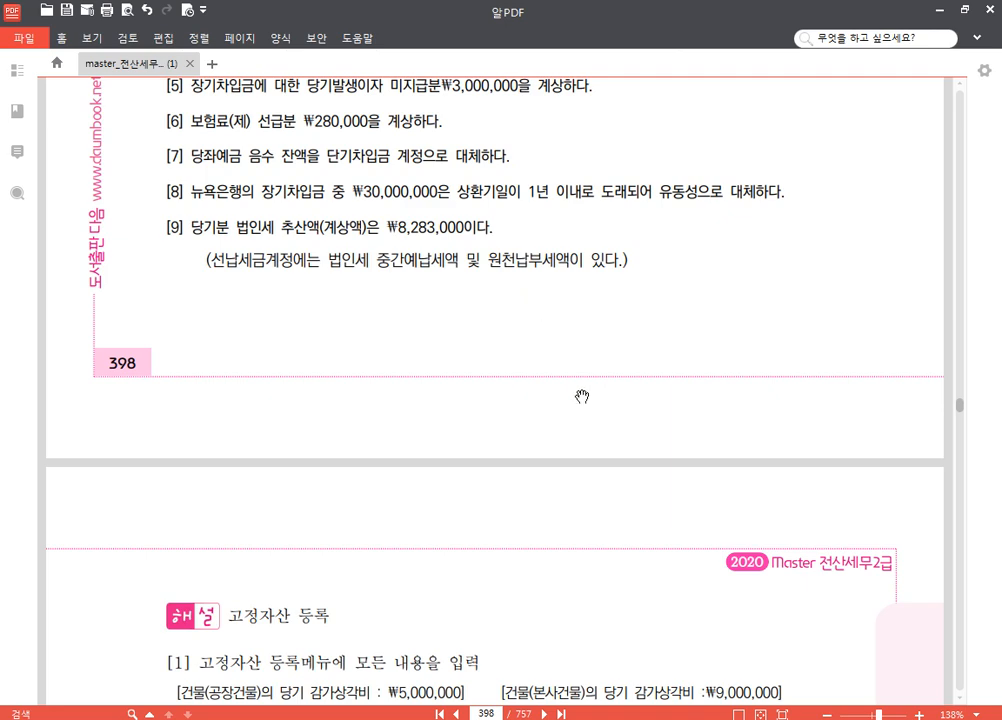
{"action": "key", "text": "alt+Tab"}
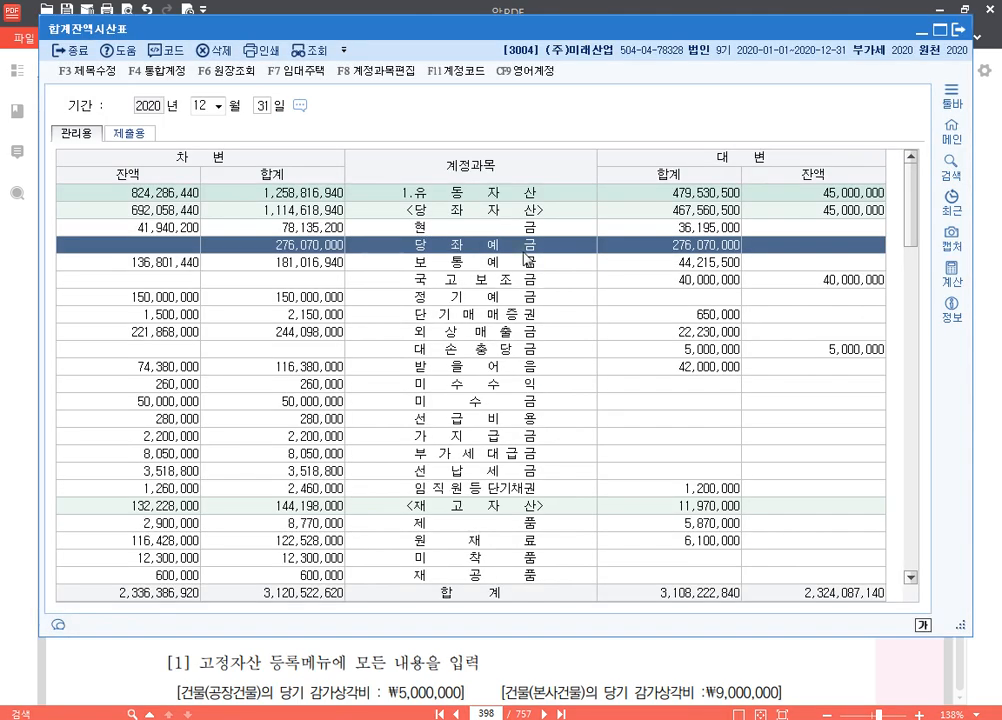
{"action": "scroll", "coordinate": [507, 300], "scroll_direction": "down", "scroll_amount": 3}
{"action": "left_click", "coordinate": [181, 318]}
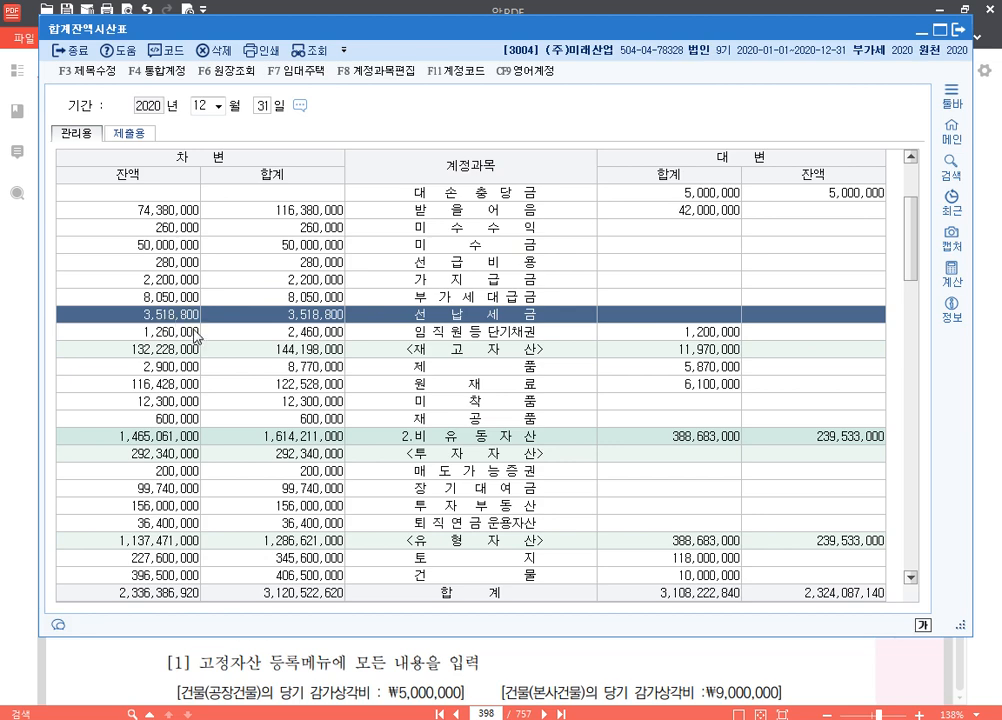
{"action": "left_click", "coordinate": [958, 29]}
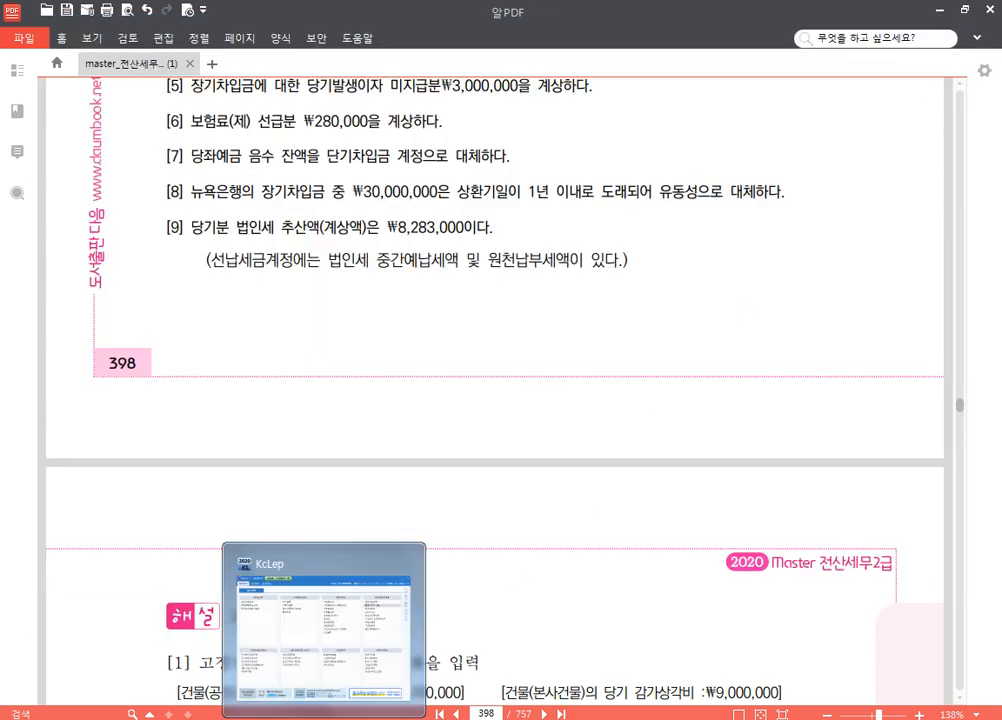
- Open 결산자료입력 for January to December 2020 without loading earlier data, check the 선납세금 row under 법인세등, and close it
{"action": "left_click", "coordinate": [323, 718]}
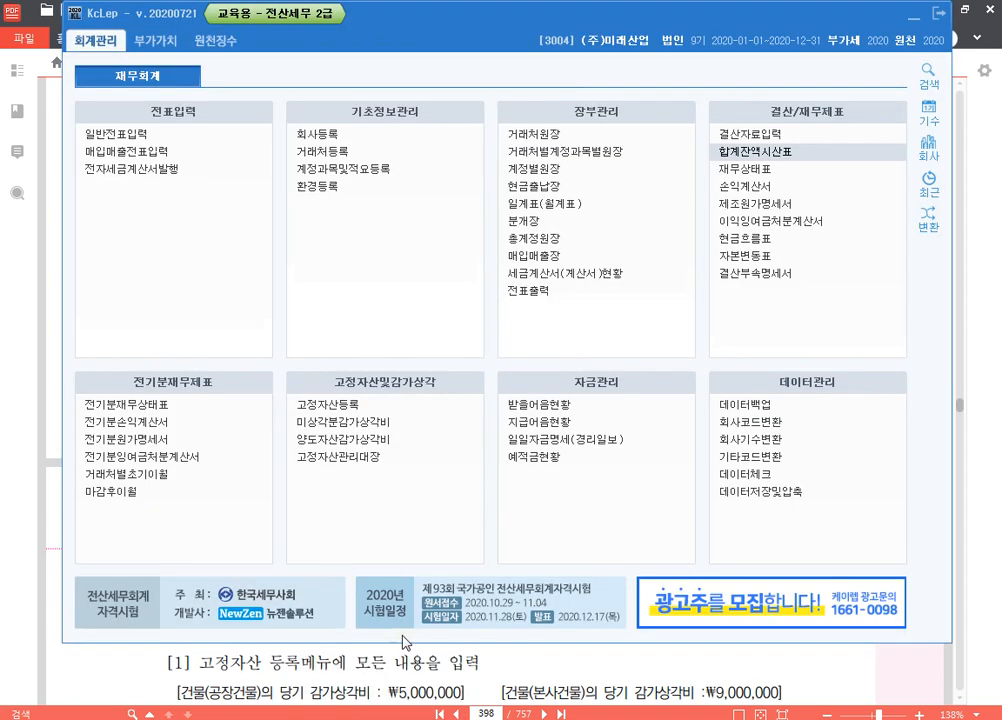
{"action": "left_click", "coordinate": [738, 152]}
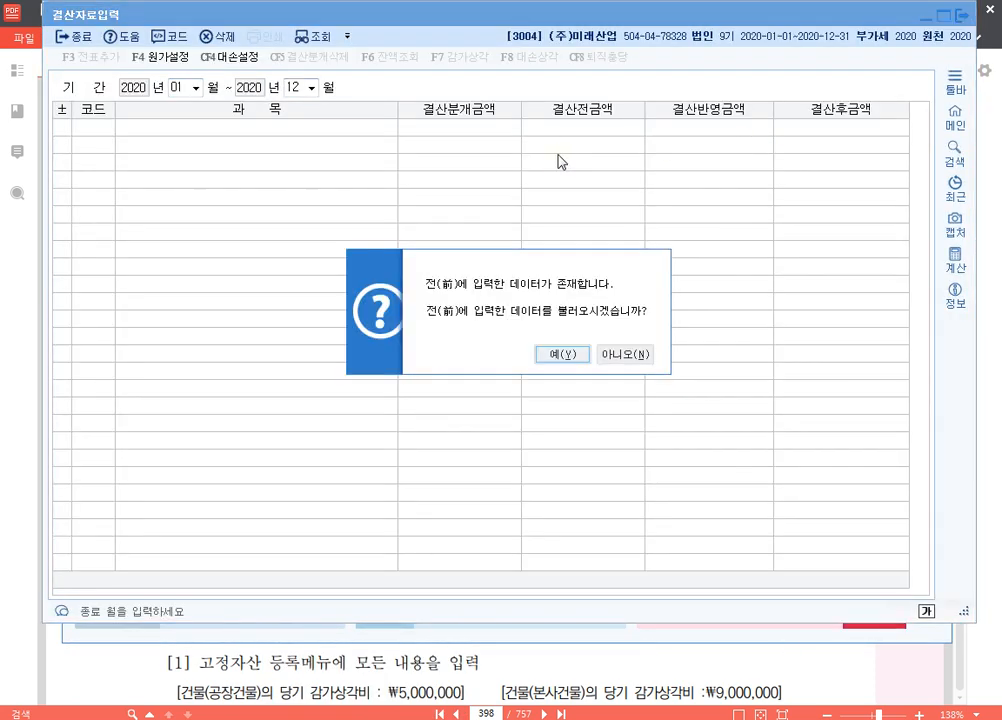
{"action": "left_click", "coordinate": [622, 353]}
{"action": "scroll", "coordinate": [521, 340], "scroll_direction": "down", "scroll_amount": 15}
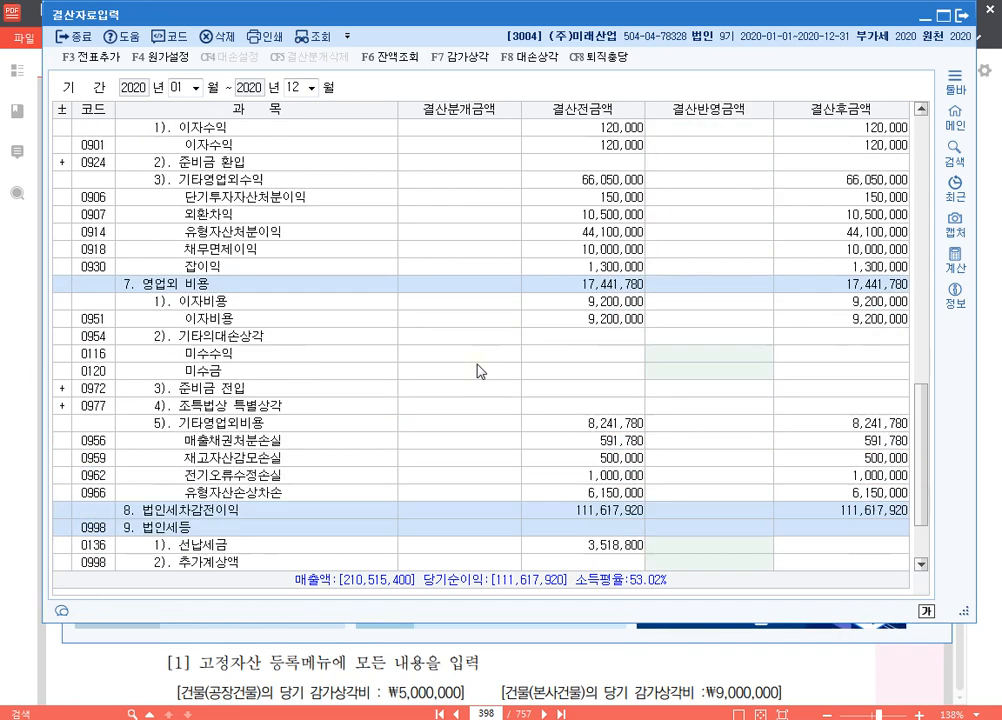
{"action": "left_click", "coordinate": [609, 499]}
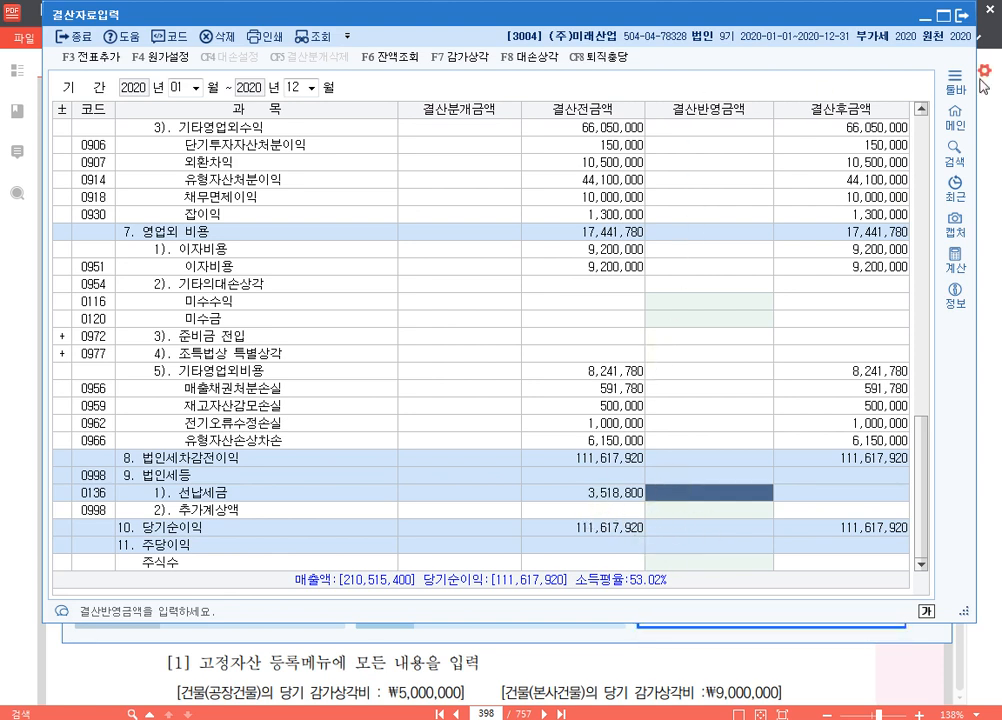
{"action": "left_click", "coordinate": [961, 15]}
- Review closing items [3] to [9] in the PDF workbook and close KcLep's 일반전표입력 window
{"action": "left_click", "coordinate": [983, 369]}
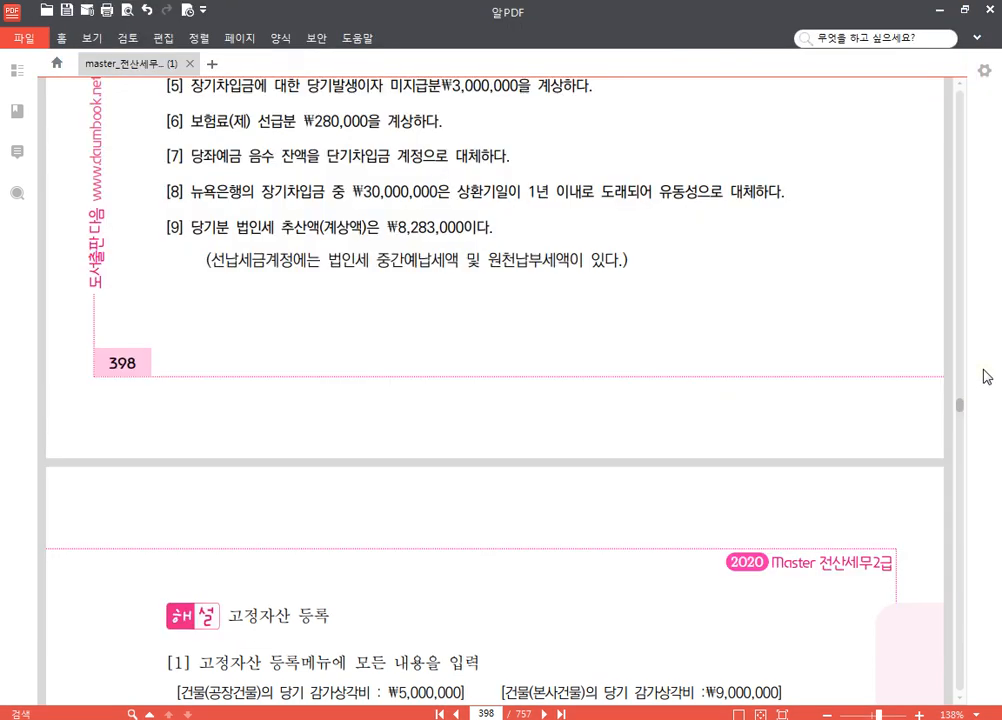
{"action": "scroll", "coordinate": [430, 440], "scroll_direction": "up", "scroll_amount": 3}
{"action": "scroll", "coordinate": [466, 407], "scroll_direction": "down", "scroll_amount": 1}
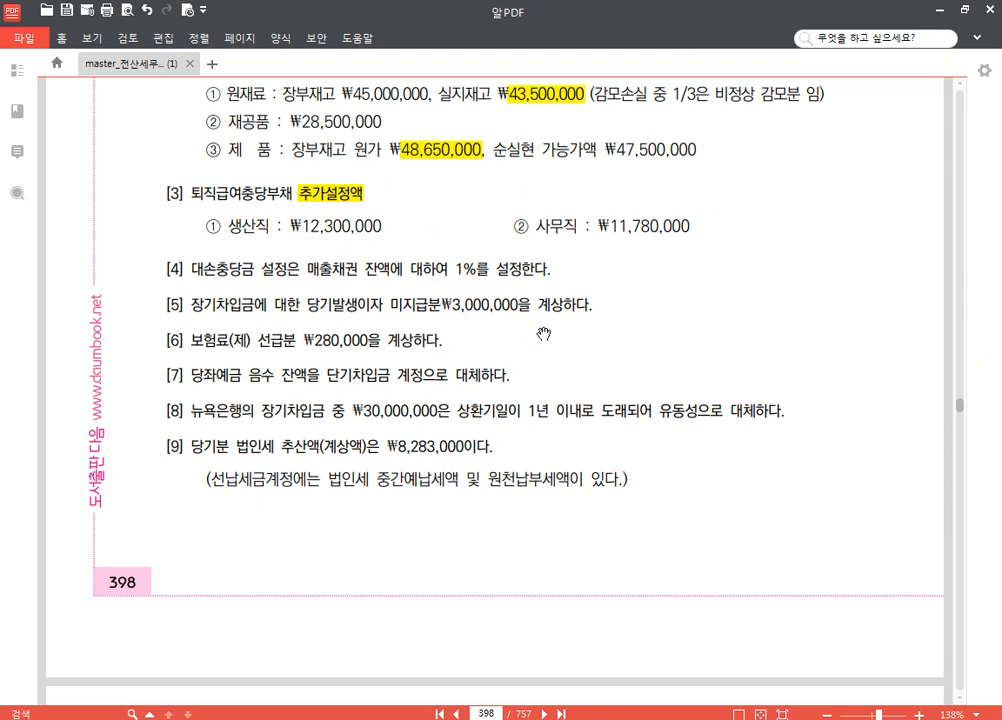
{"action": "key", "text": "alt+Tab"}
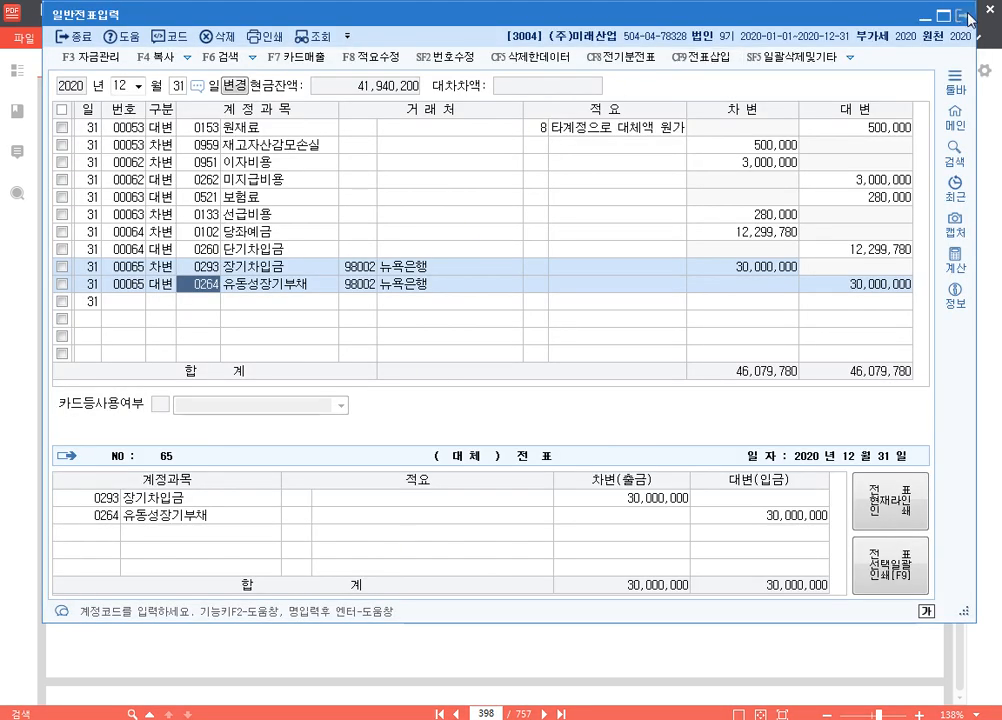
{"action": "left_click", "coordinate": [966, 17]}
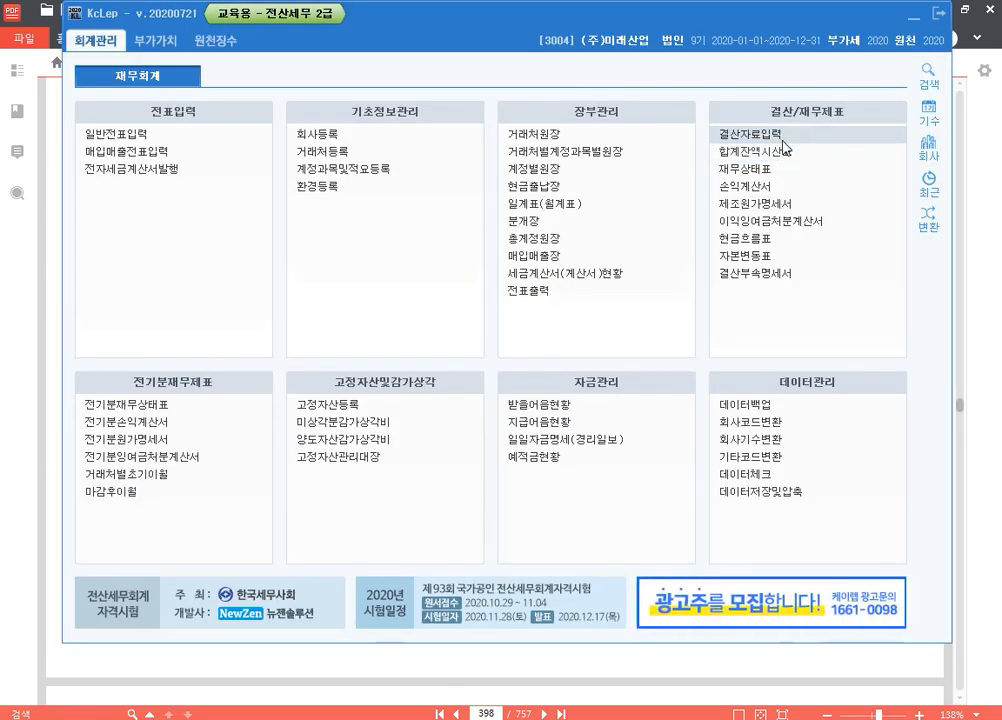
- Open 결산자료입력 for months 1 to 12 of 2020 and decline loading the previously entered data
{"action": "left_click", "coordinate": [785, 148]}
{"action": "type", "text": "1"}
{"action": "key", "text": "Return"}
{"action": "type", "text": "12"}
{"action": "key", "text": "Return"}
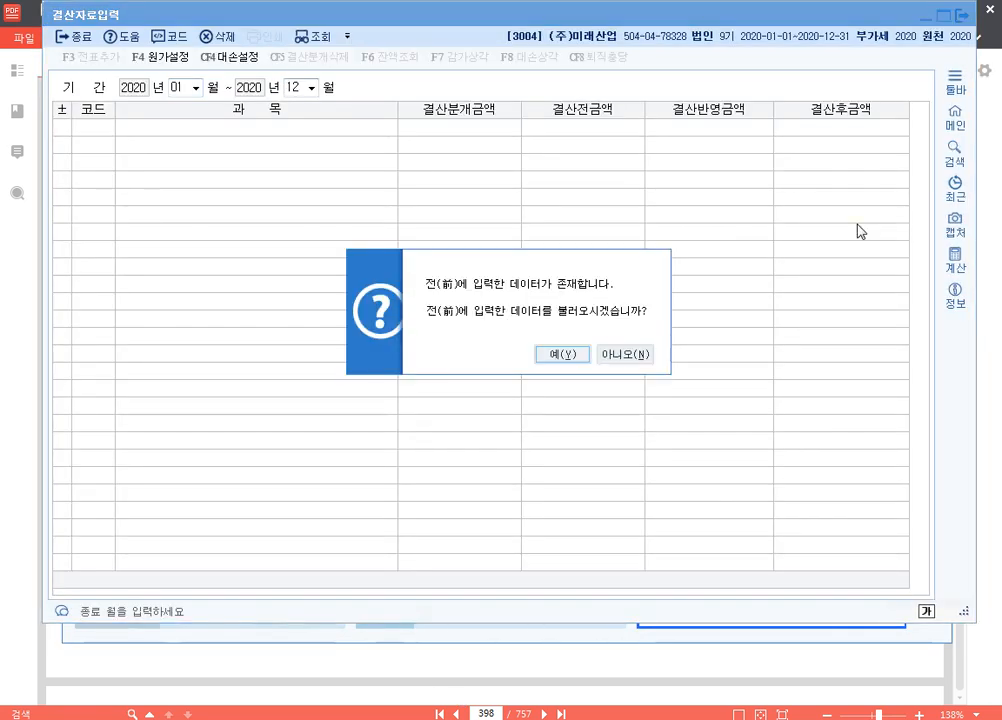
{"action": "key", "text": "Tab"}
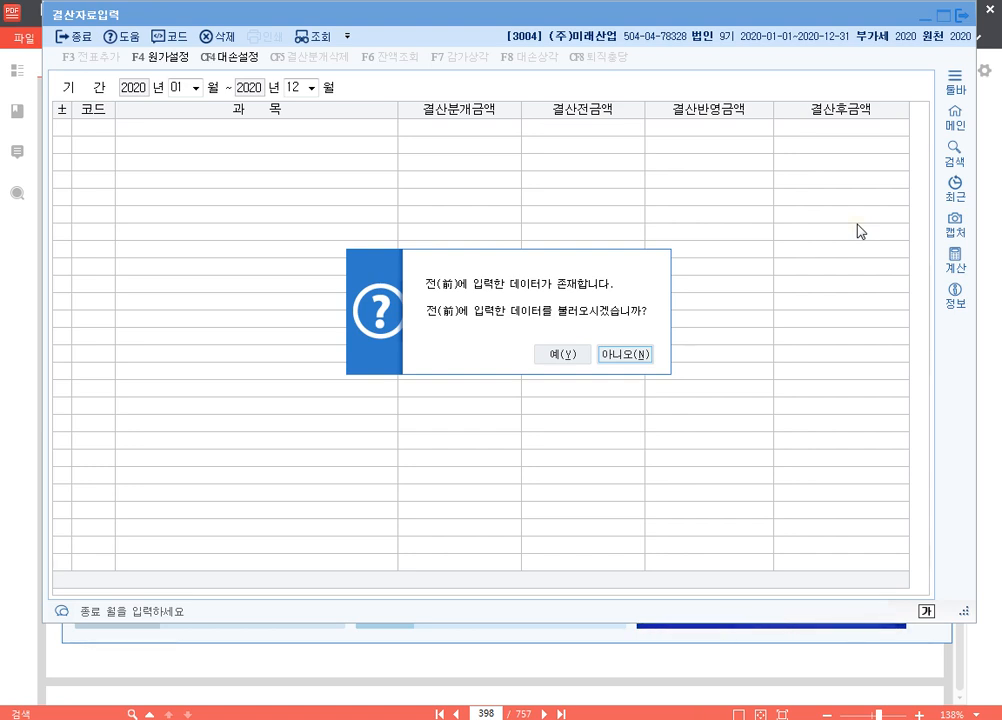
{"action": "key", "text": "Return"}
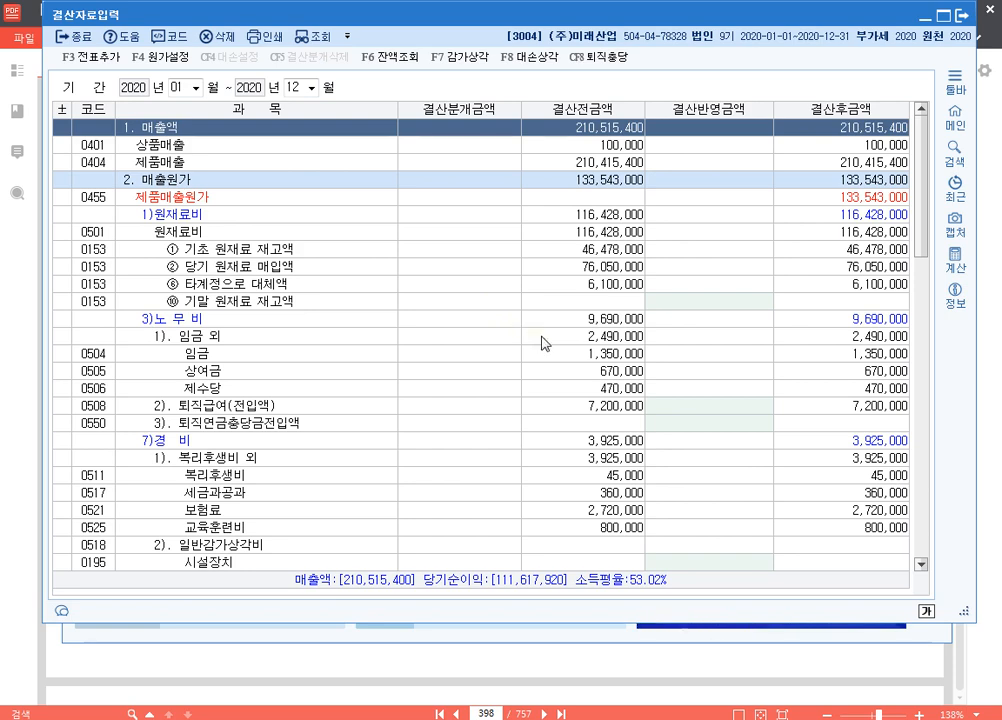
- Look through the 결산자료입력 rows from 매출액 to 영업외 비용 and bring up the 대손상각 calculation
{"action": "scroll", "coordinate": [548, 318], "scroll_direction": "down", "scroll_amount": 4}
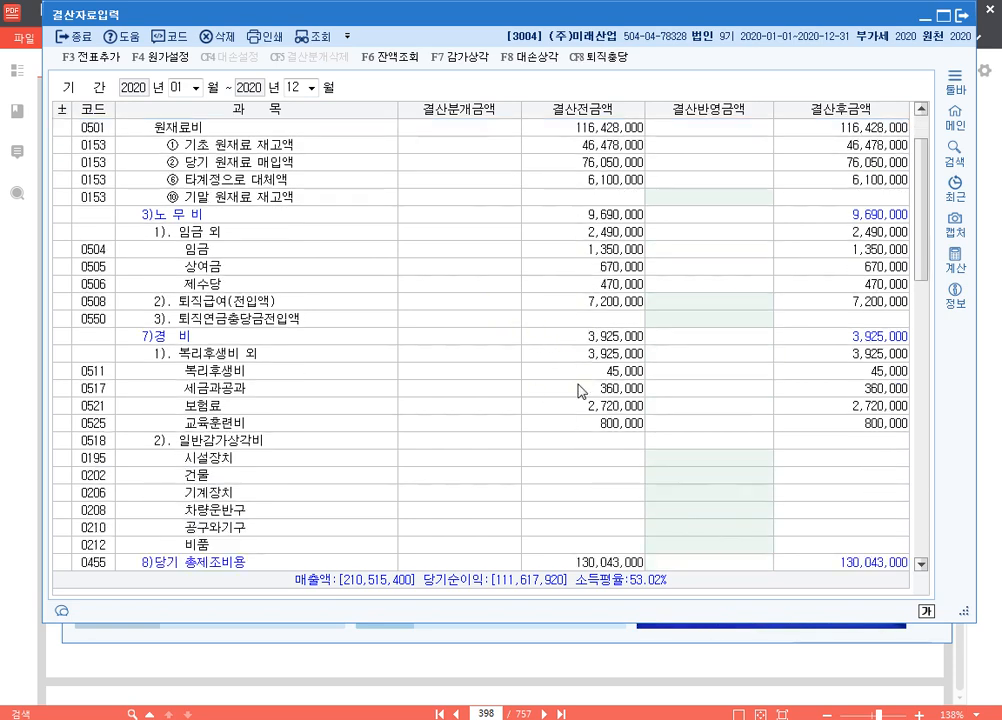
{"action": "scroll", "coordinate": [612, 345], "scroll_direction": "down", "scroll_amount": 13}
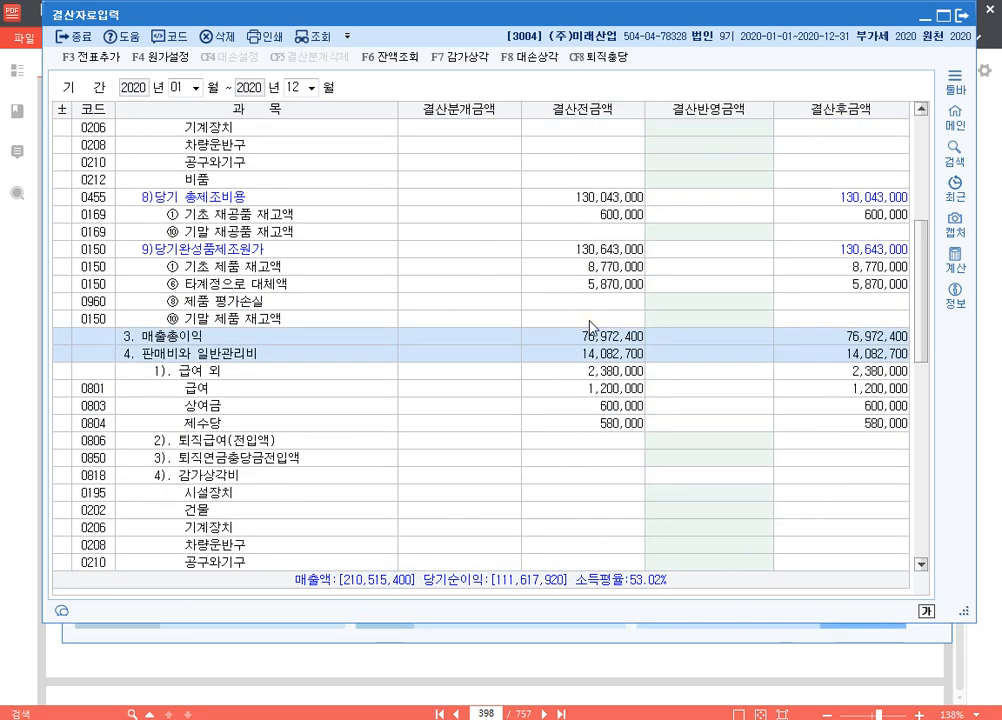
{"action": "scroll", "coordinate": [637, 347], "scroll_direction": "down", "scroll_amount": 5}
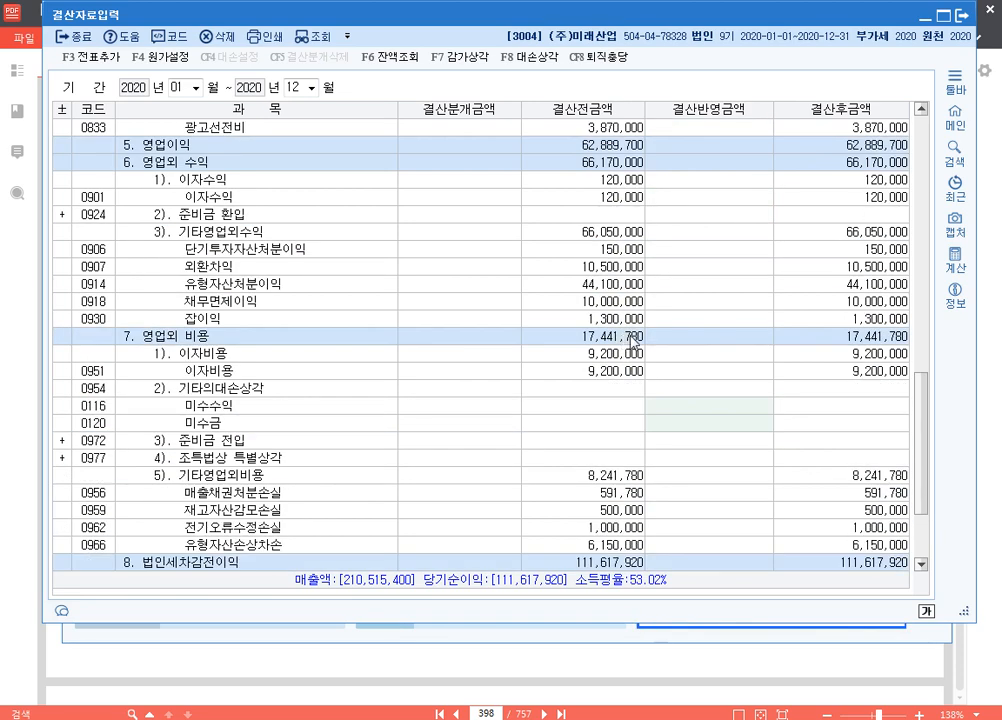
{"action": "scroll", "coordinate": [624, 369], "scroll_direction": "up", "scroll_amount": 20}
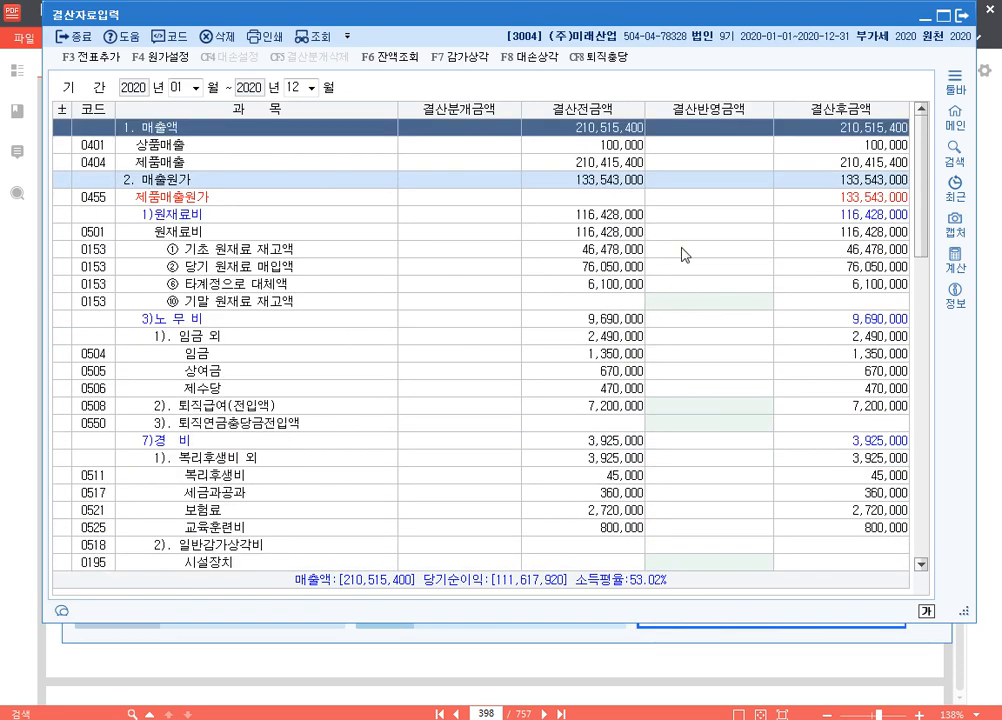
{"action": "key", "text": "F9"}
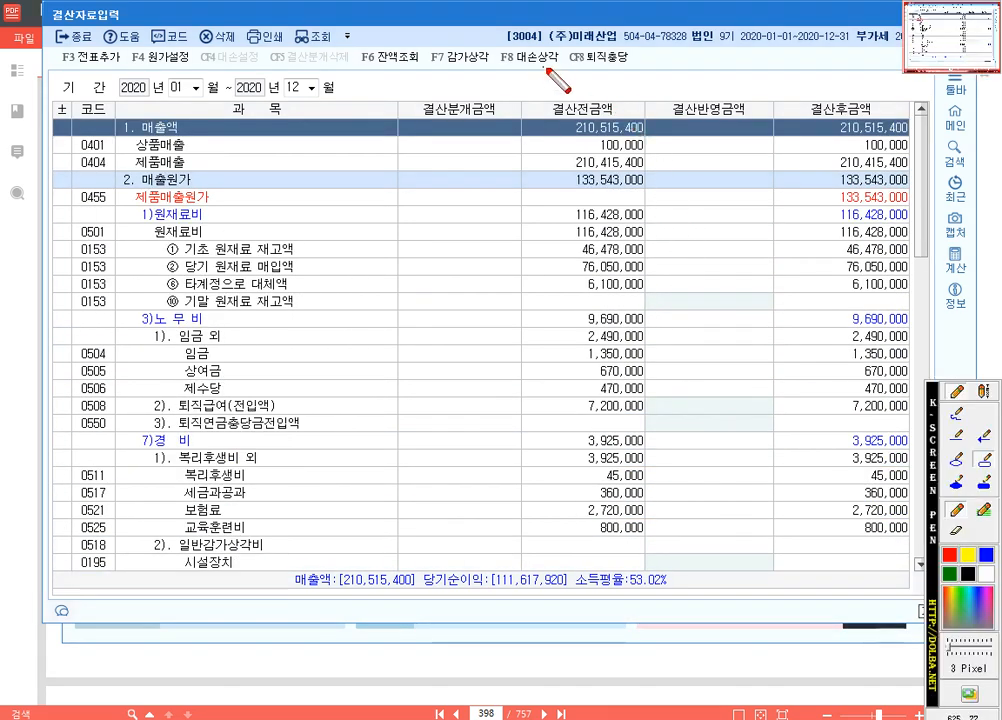
{"action": "left_click_drag", "start_coordinate": [489, 36], "coordinate": [567, 76]}
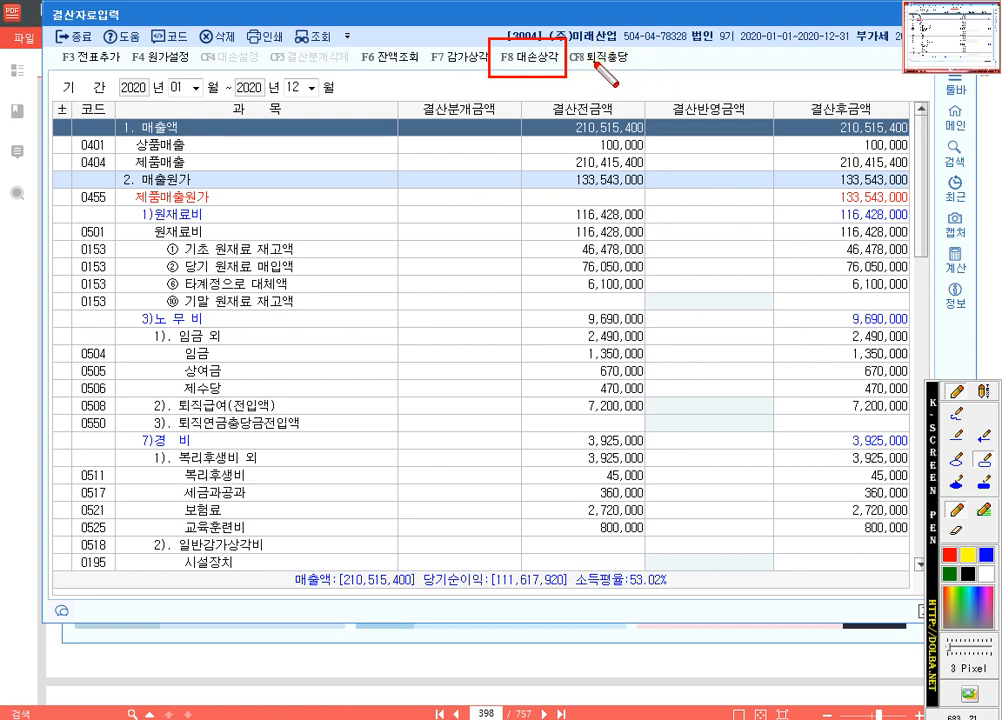
{"action": "key", "text": "Escape"}
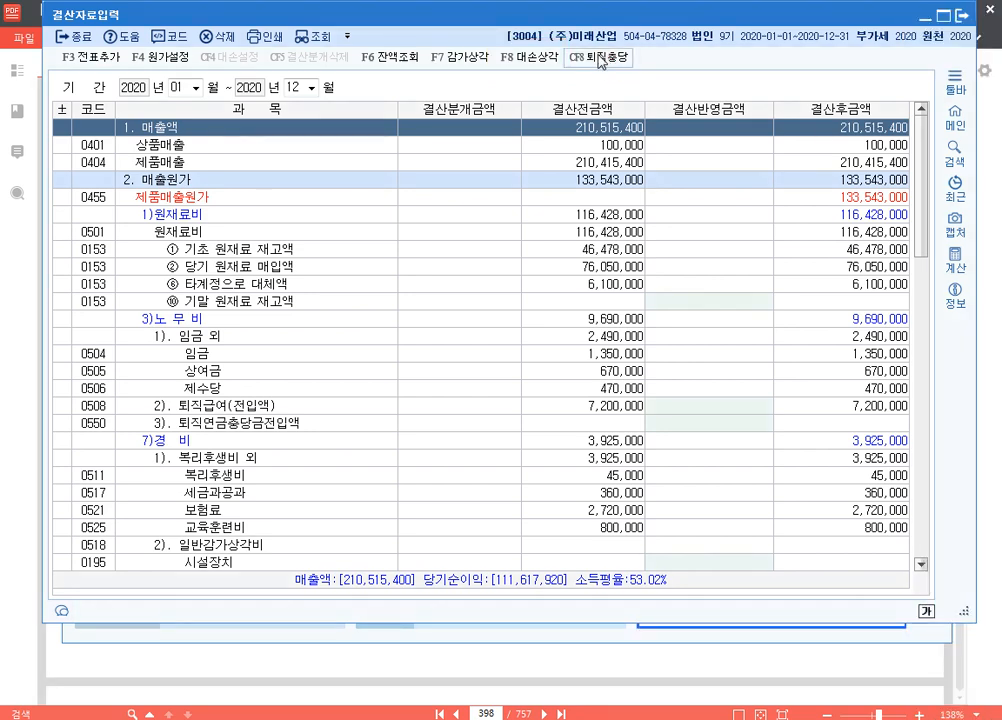
{"action": "left_click", "coordinate": [529, 57]}
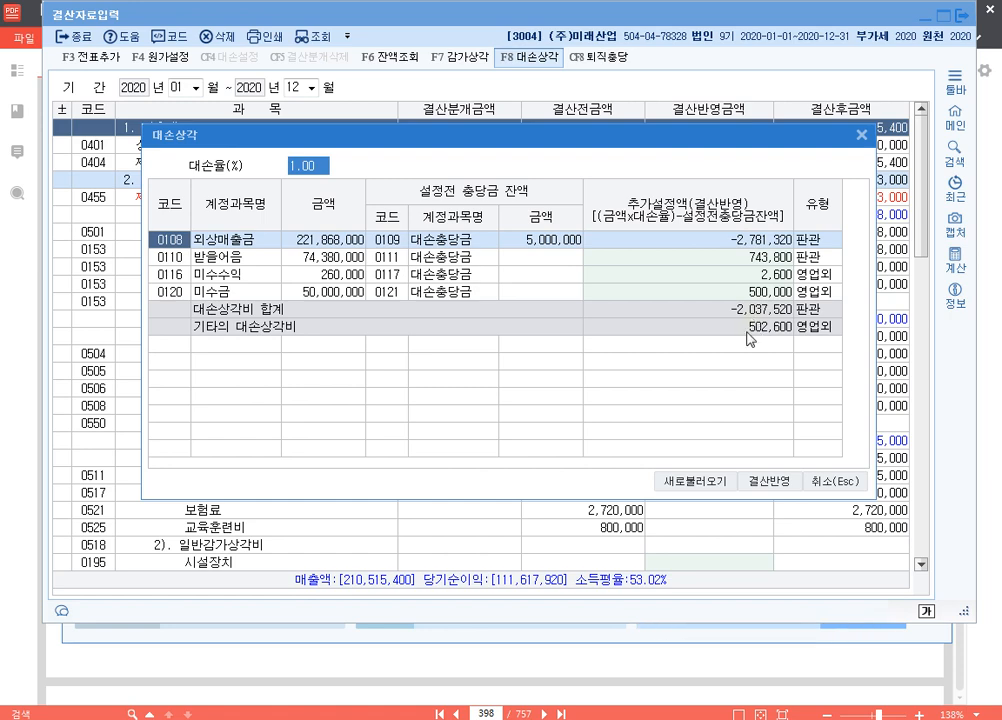
- Highlight 매출채권 and 1% in item [4] of the PDF workbook
{"action": "key", "text": "alt+Tab"}
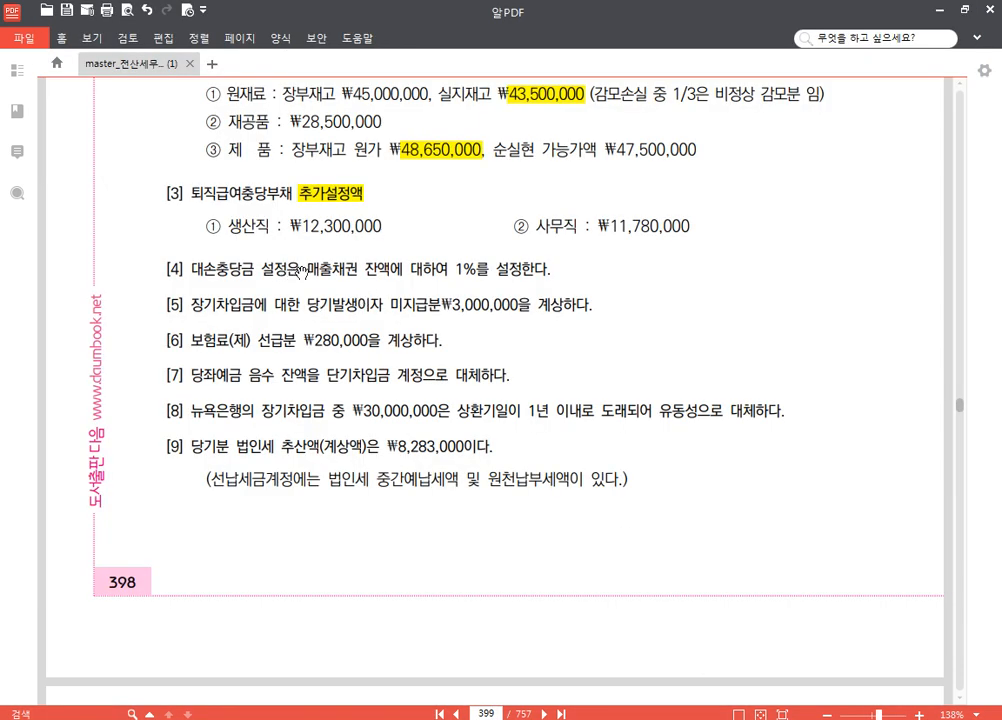
{"action": "double_click", "coordinate": [311, 269]}
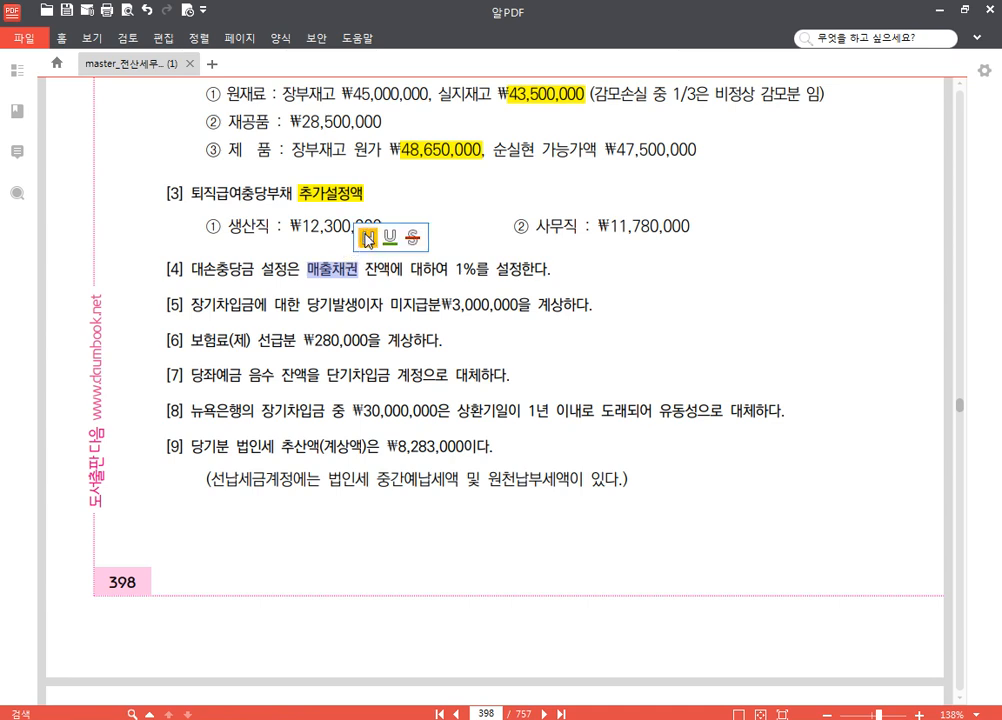
{"action": "left_click", "coordinate": [366, 237]}
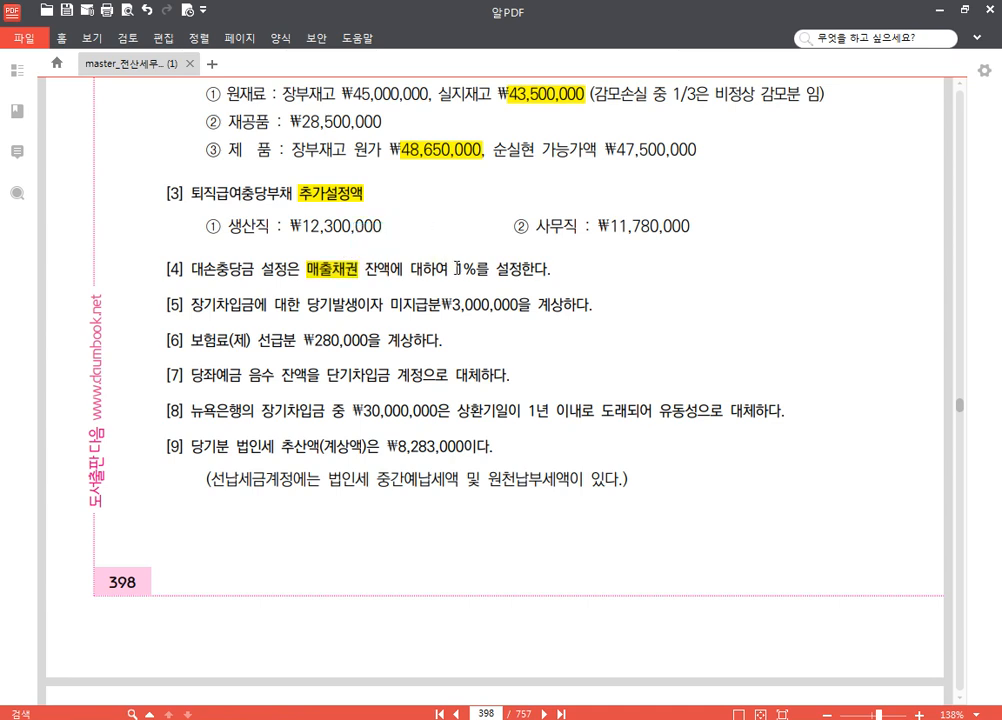
{"action": "left_click_drag", "start_coordinate": [456, 270], "coordinate": [476, 270]}
{"action": "left_click", "coordinate": [482, 243]}
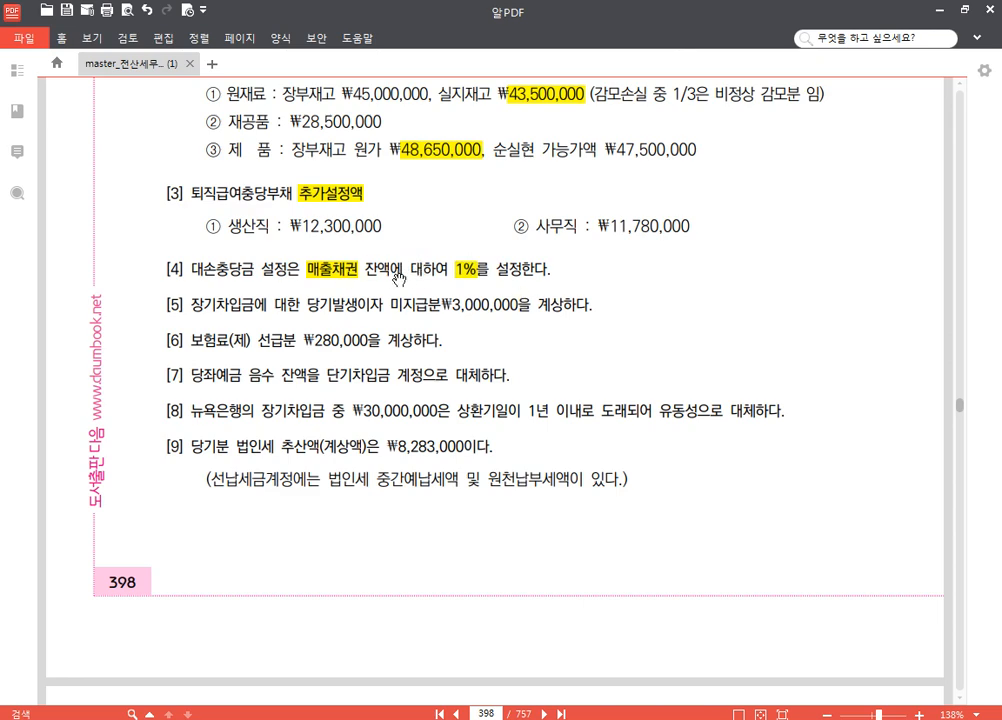
- Examine the 대손상각 amounts for 외상매출금 and 받을어음 in KcLep, then cancel without applying them and return to the main menu
{"action": "key", "text": "alt+Tab"}
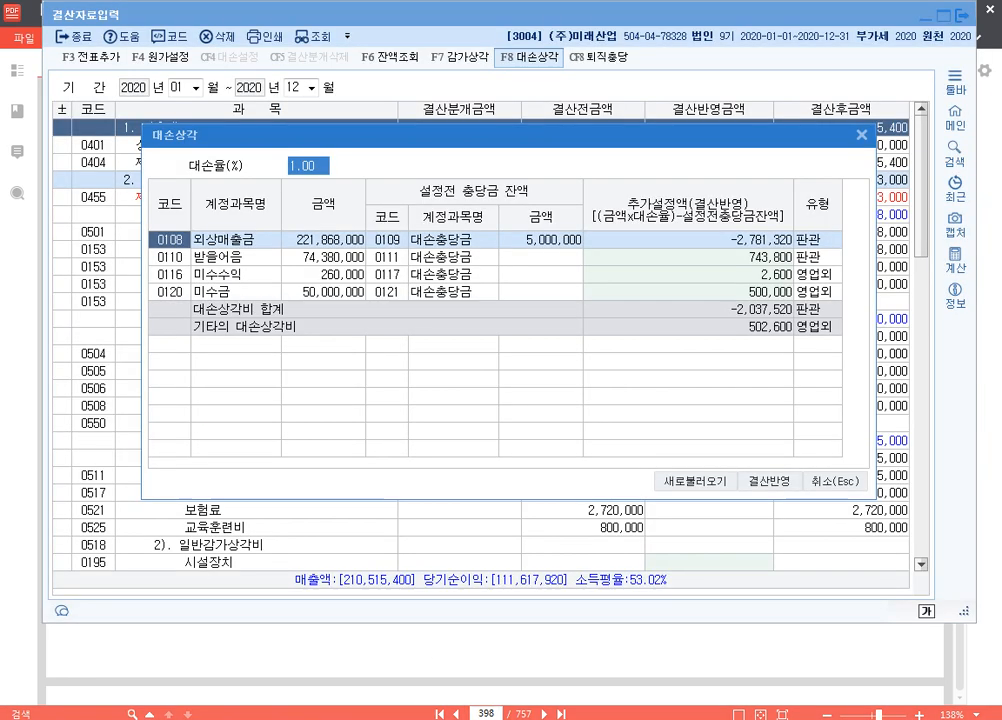
{"action": "key", "text": "ctrl+2"}
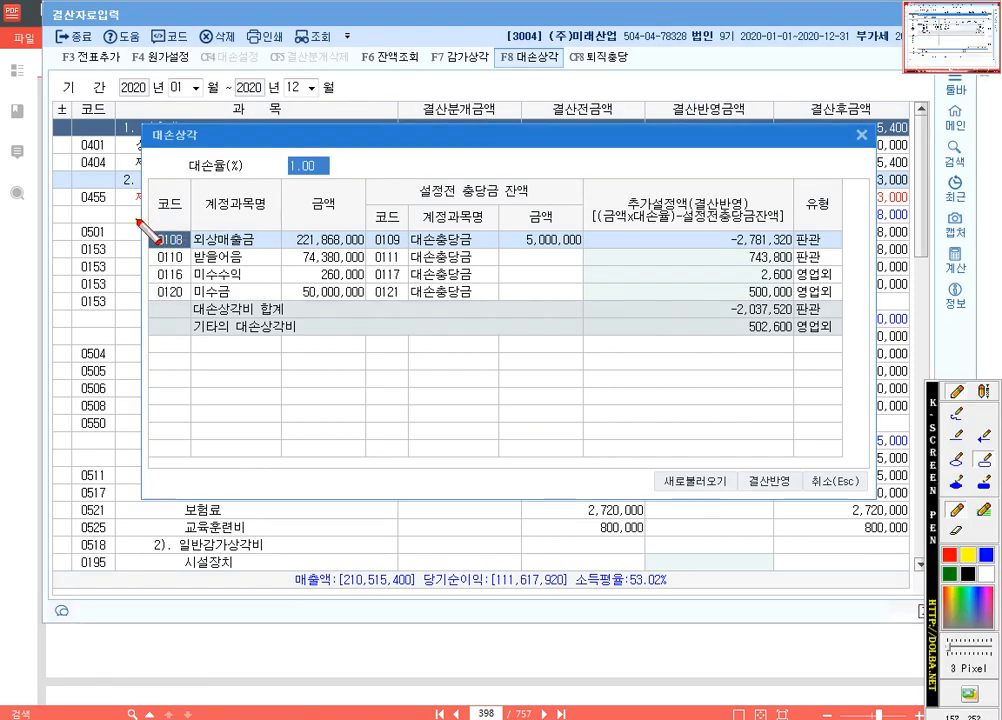
{"action": "left_click_drag", "start_coordinate": [137, 219], "coordinate": [850, 266]}
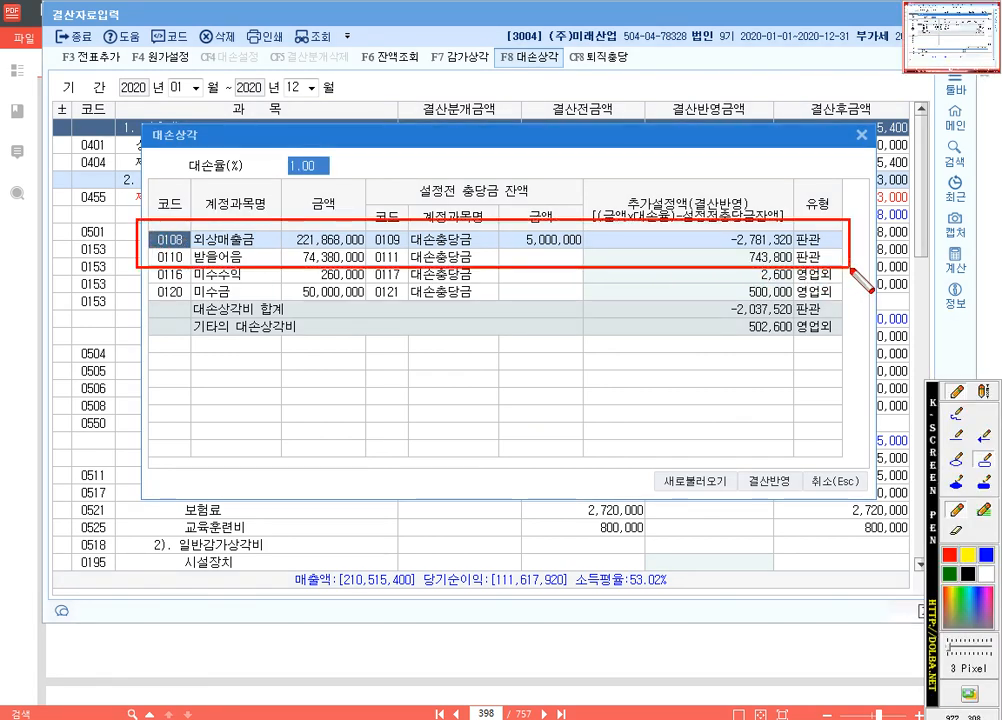
{"action": "key", "text": "Escape"}
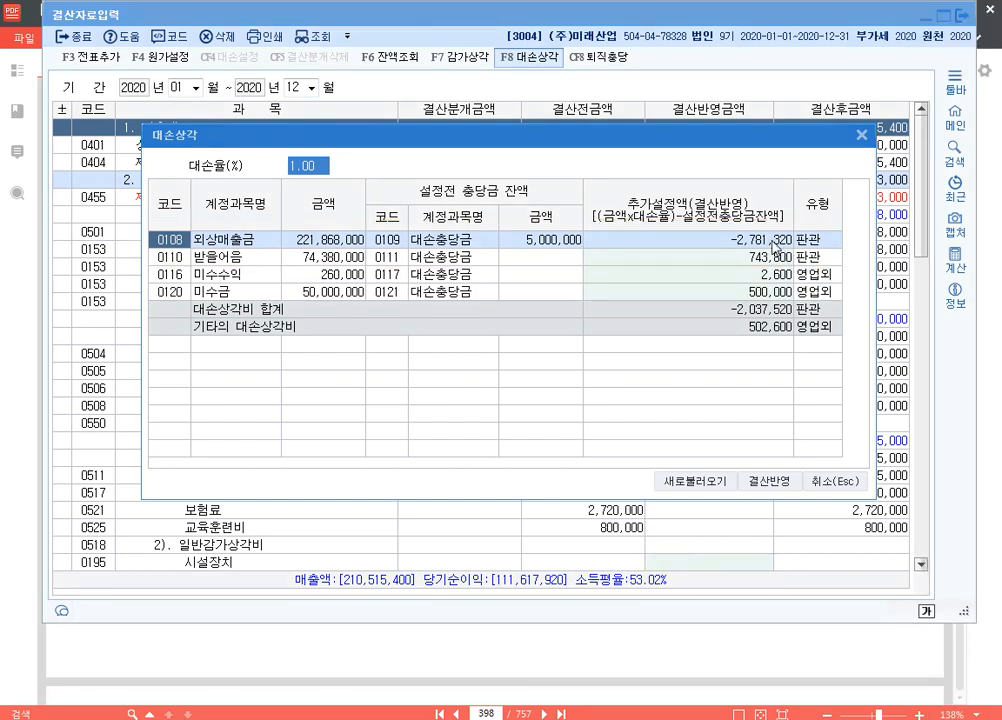
{"action": "left_click", "coordinate": [774, 244]}
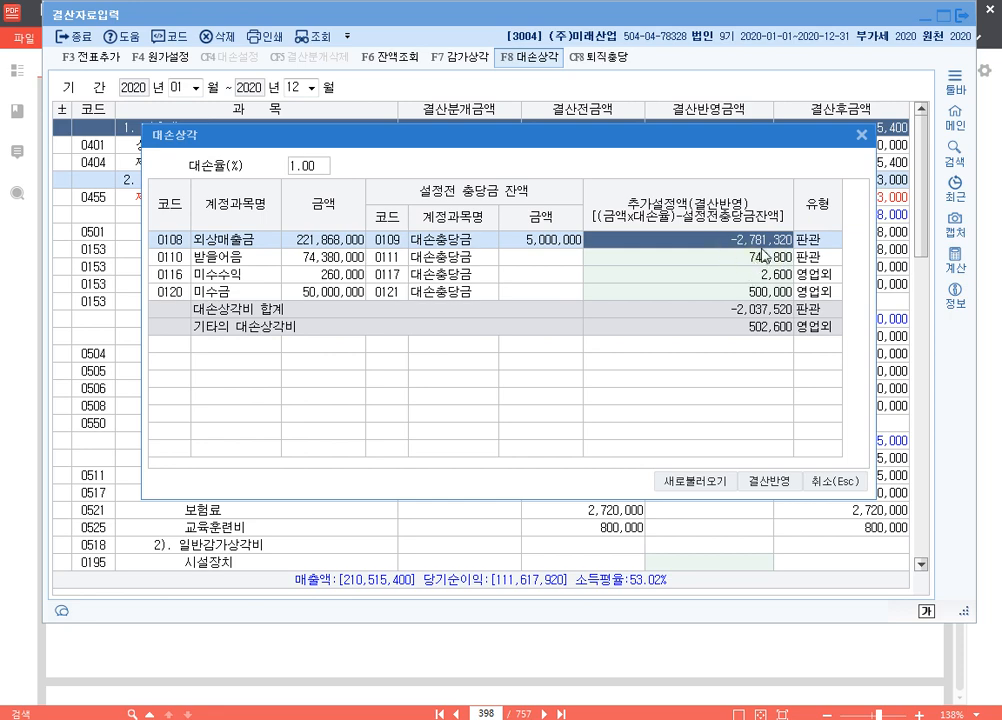
{"action": "key", "text": "Escape"}
{"action": "key", "text": "Escape"}
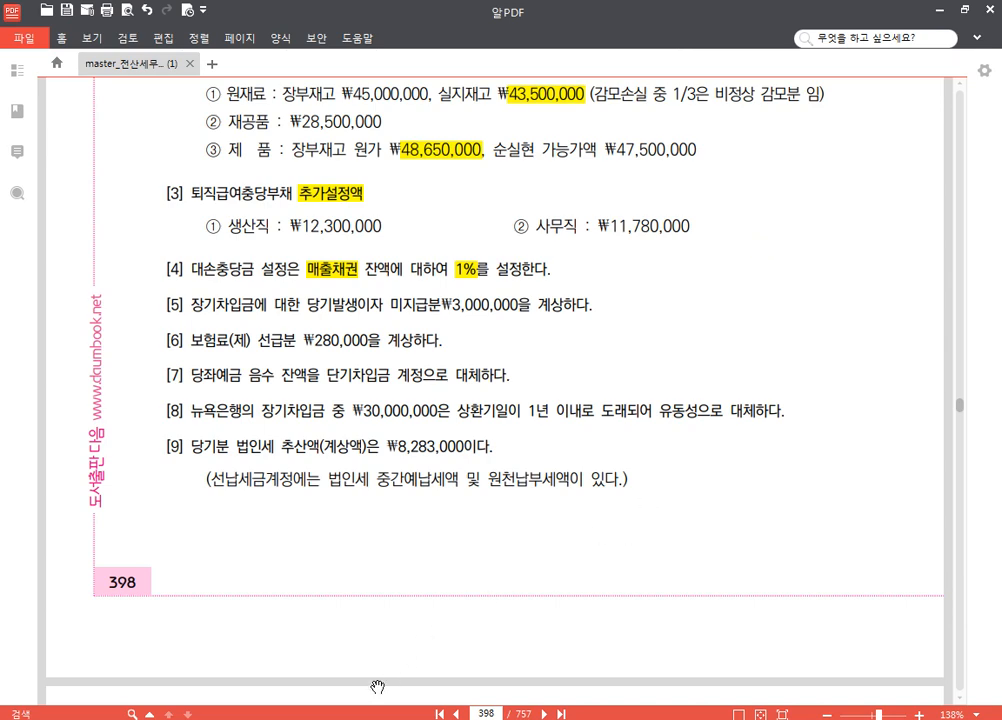
{"action": "left_click", "coordinate": [356, 718]}
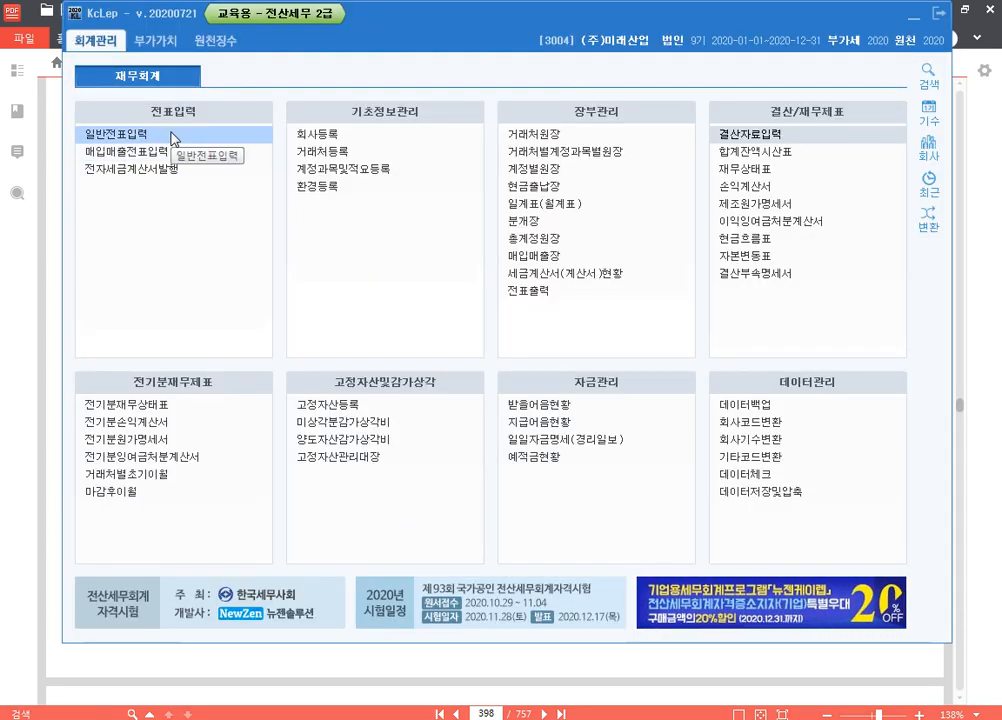
- Open 일반전표입력 for December 31, 2020 and enter a debit of 2,781,320 to 0109 대손충당금 for 외상매출금
{"action": "left_click", "coordinate": [173, 138]}
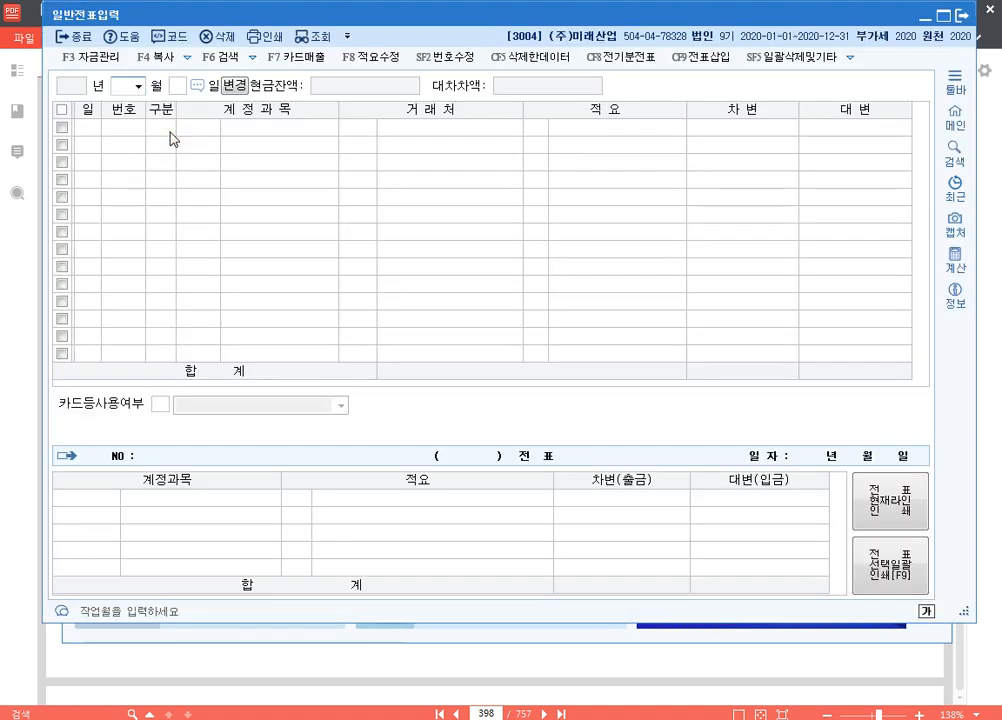
{"action": "key", "text": "Return"}
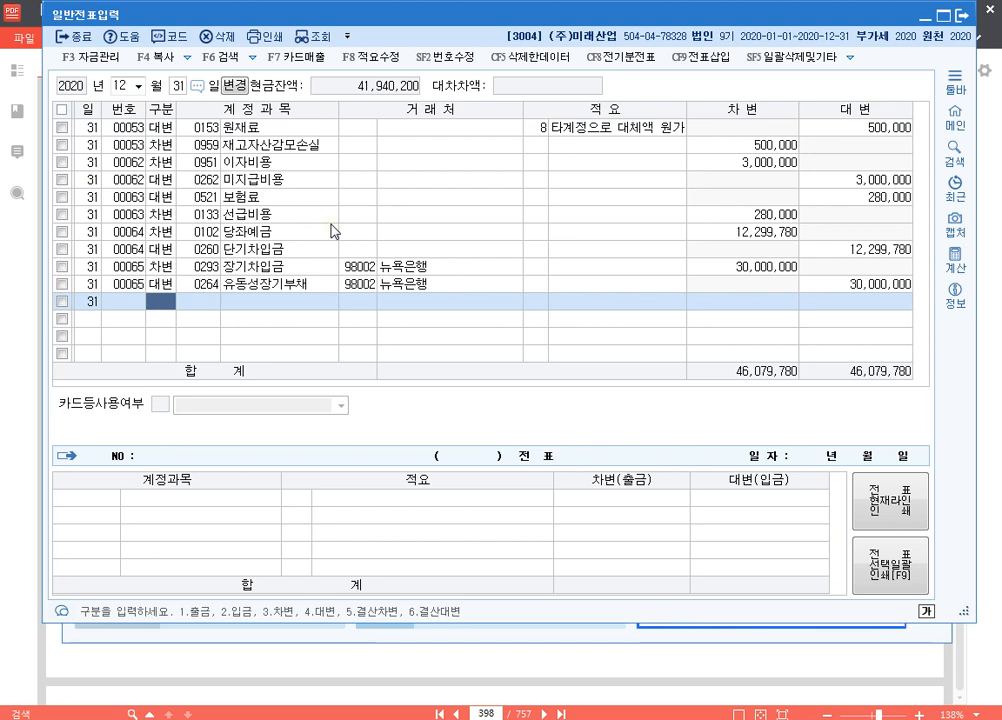
{"action": "type", "text": "3"}
{"action": "key", "text": "Return"}
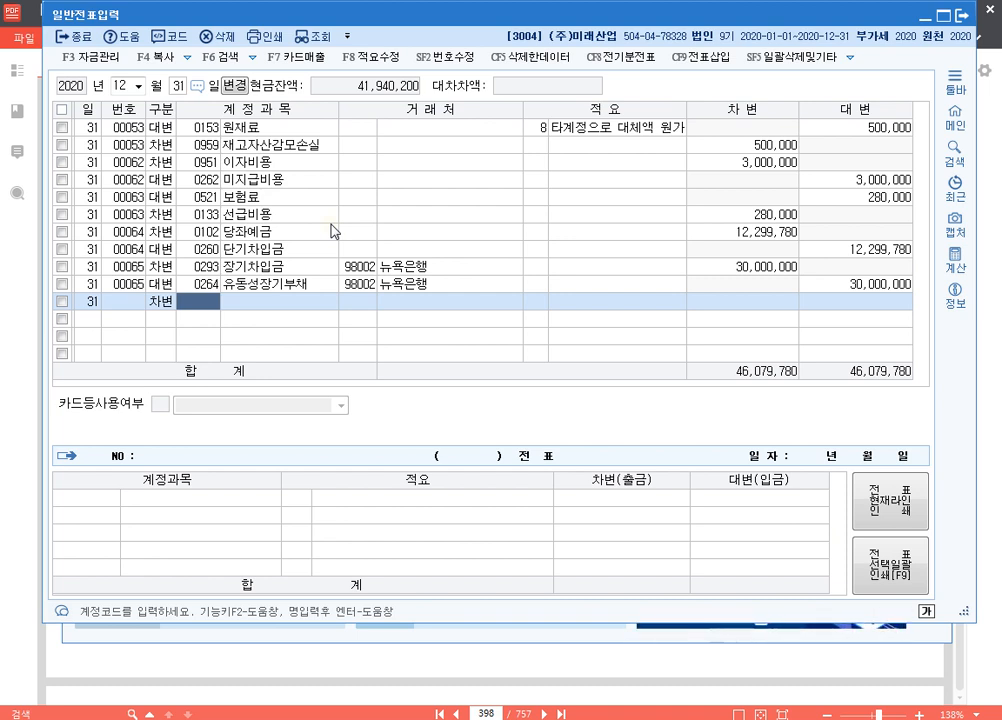
{"action": "type", "text": "대손"}
{"action": "key", "text": "Return"}
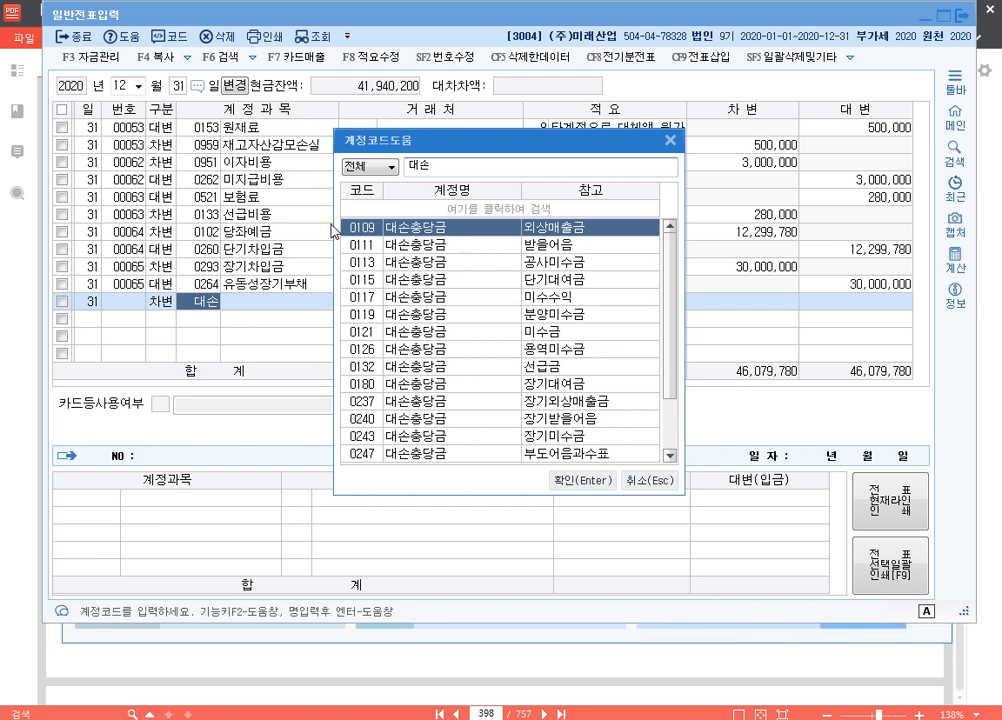
{"action": "key", "text": "Return"}
{"action": "key", "text": "Return"}
{"action": "key", "text": "Return"}
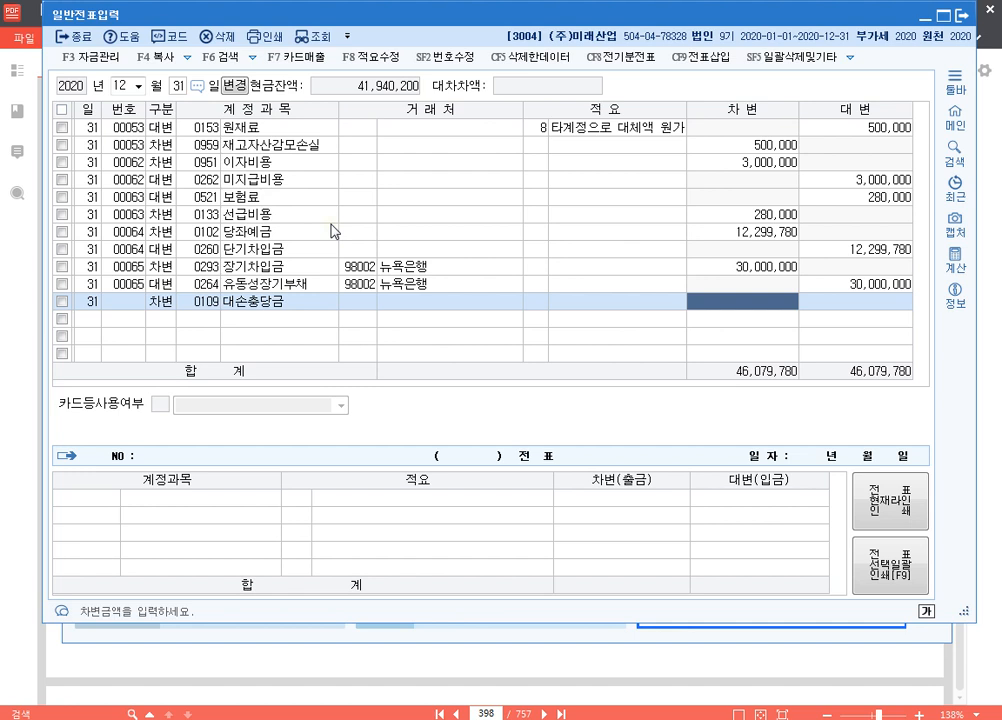
{"action": "type", "text": "2,781,320"}
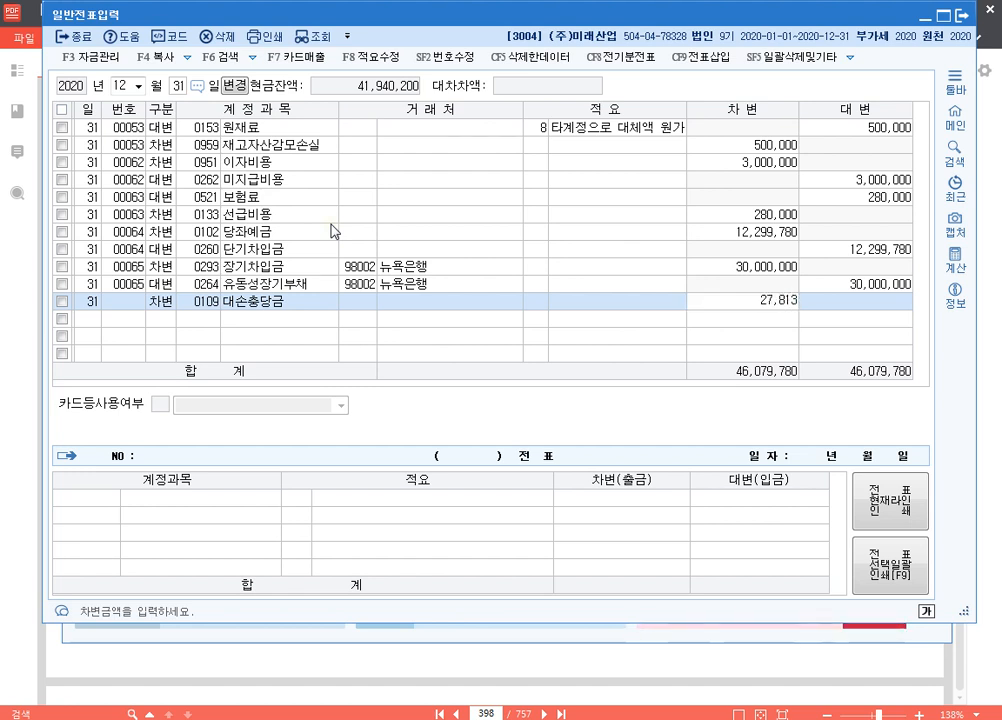
{"action": "key", "text": "Return"}
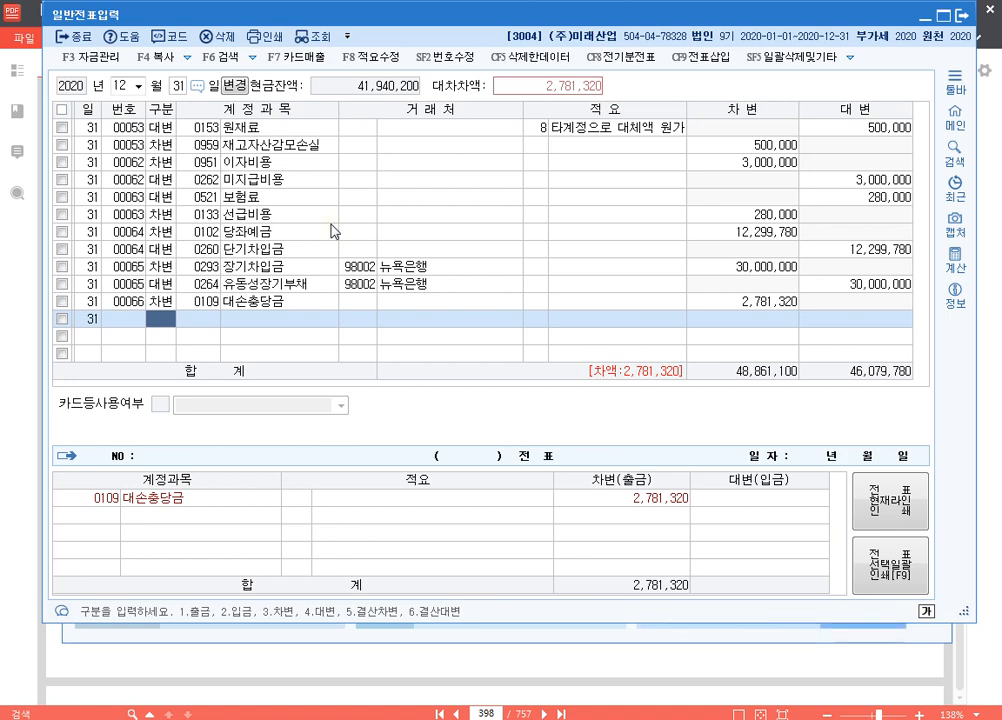
- Balance the voucher with a 2,781,320 credit to 0851 대손충당금환입 (판매관리비) and return to the main menu
{"action": "type", "text": "4대손"}
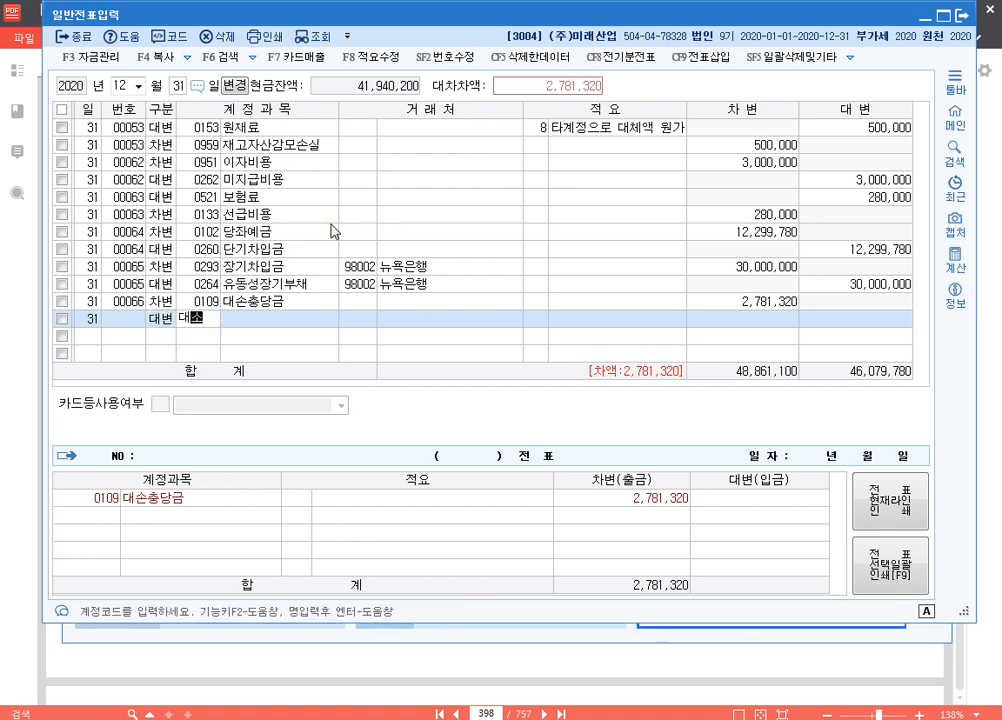
{"action": "key", "text": "Return"}
{"action": "type", "text": "충당"}
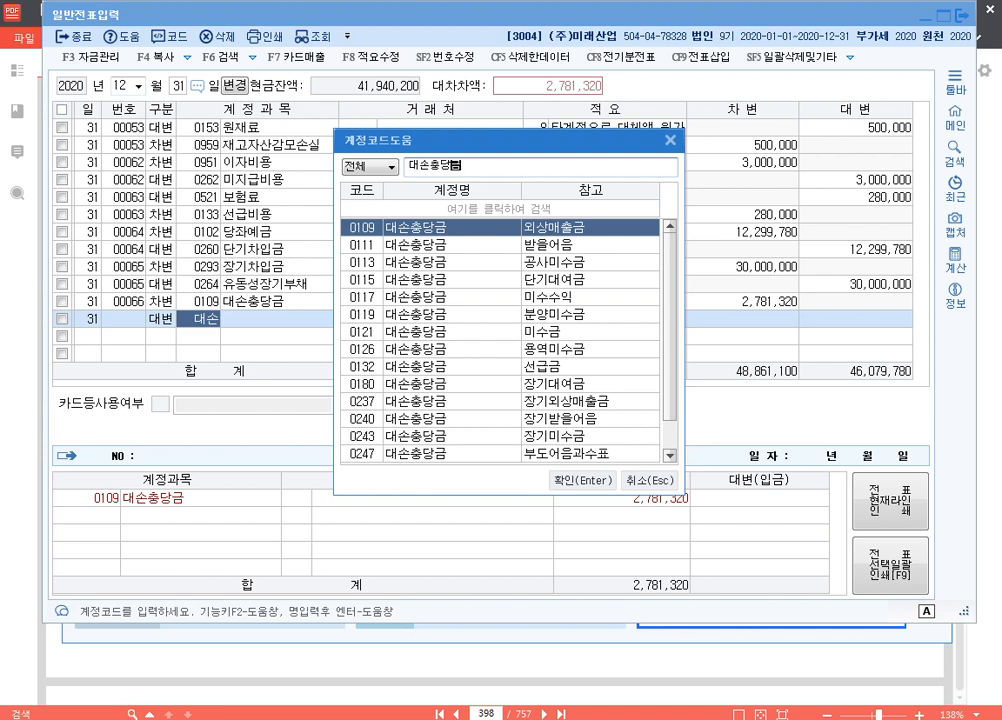
{"action": "type", "text": "금환"}
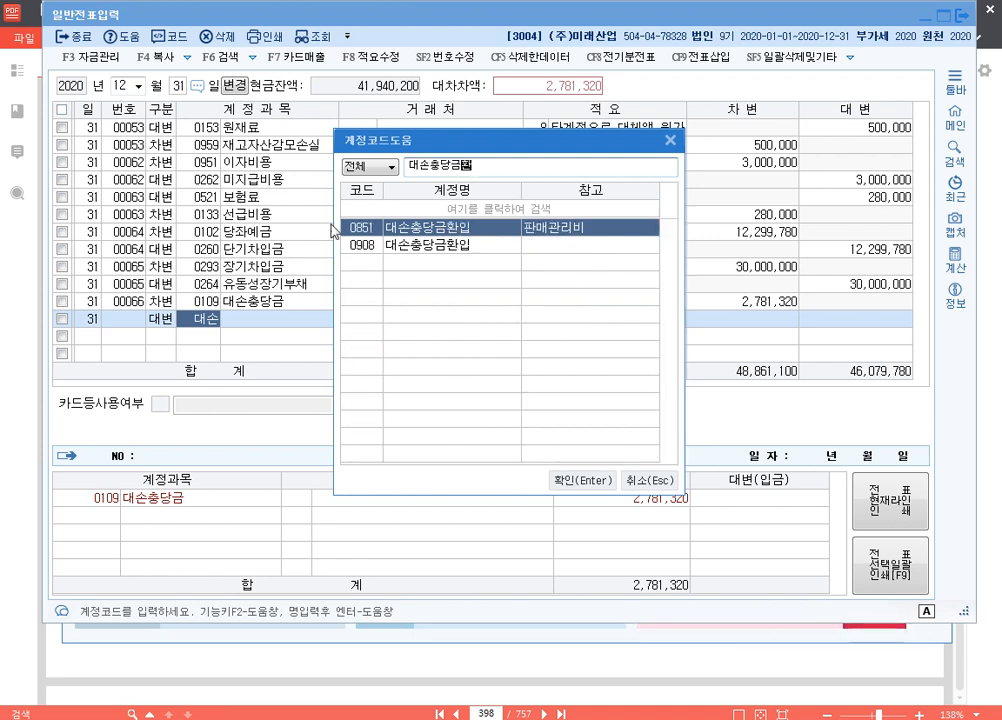
{"action": "left_click", "coordinate": [448, 246]}
{"action": "left_click", "coordinate": [447, 227]}
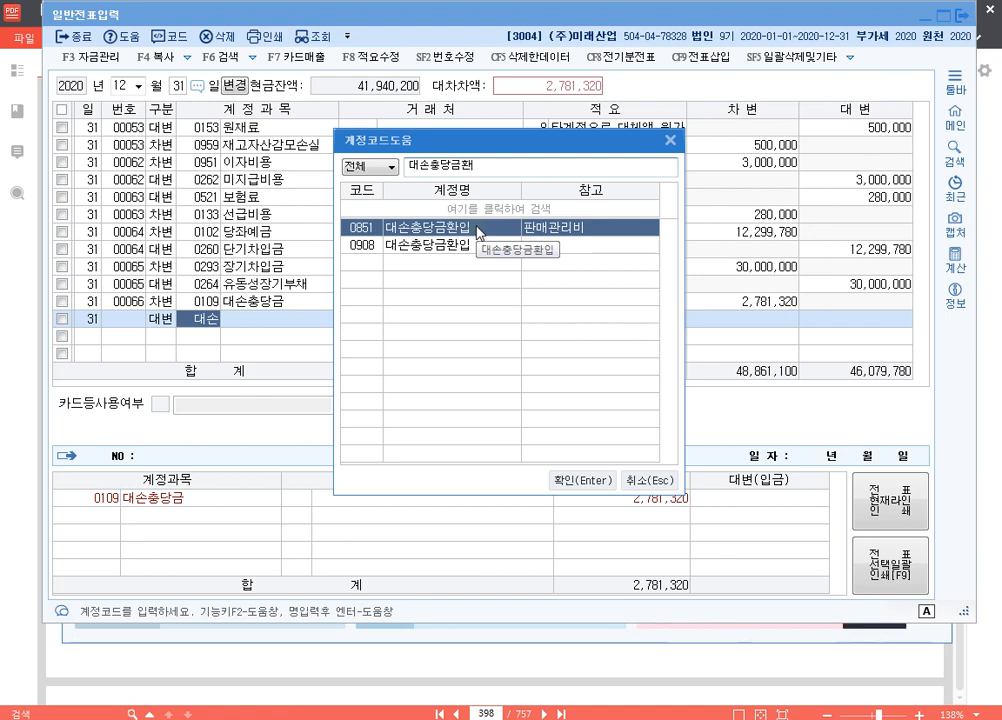
{"action": "left_click", "coordinate": [580, 480]}
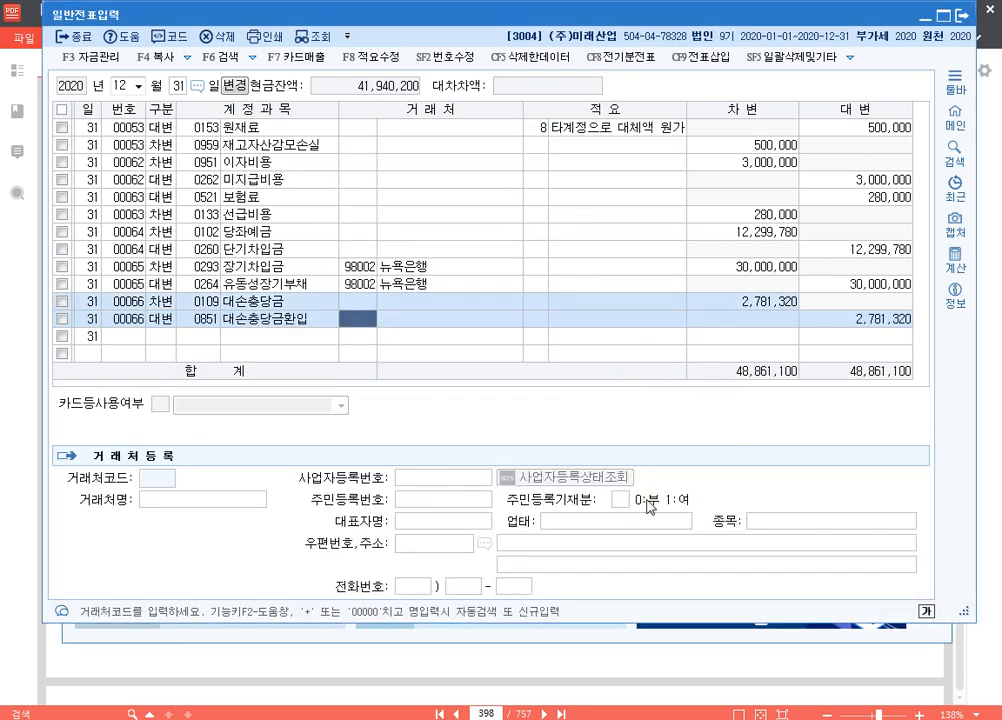
{"action": "key", "text": "Return"}
{"action": "key", "text": "Return"}
{"action": "key", "text": "Return"}
{"action": "key", "text": "Up"}
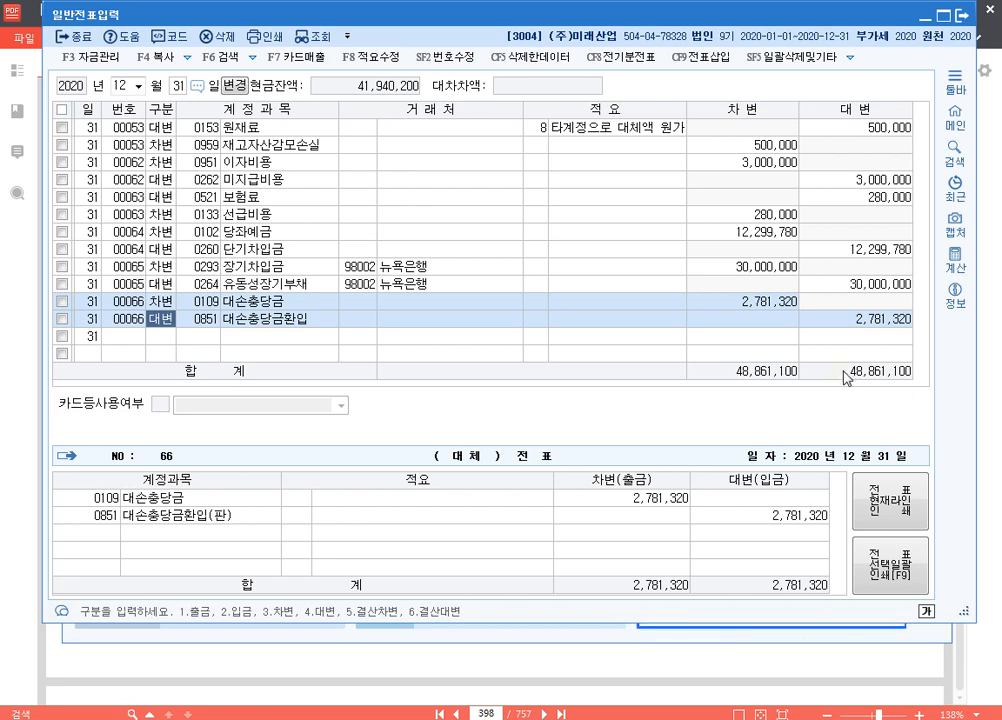
{"action": "key", "text": "Escape"}
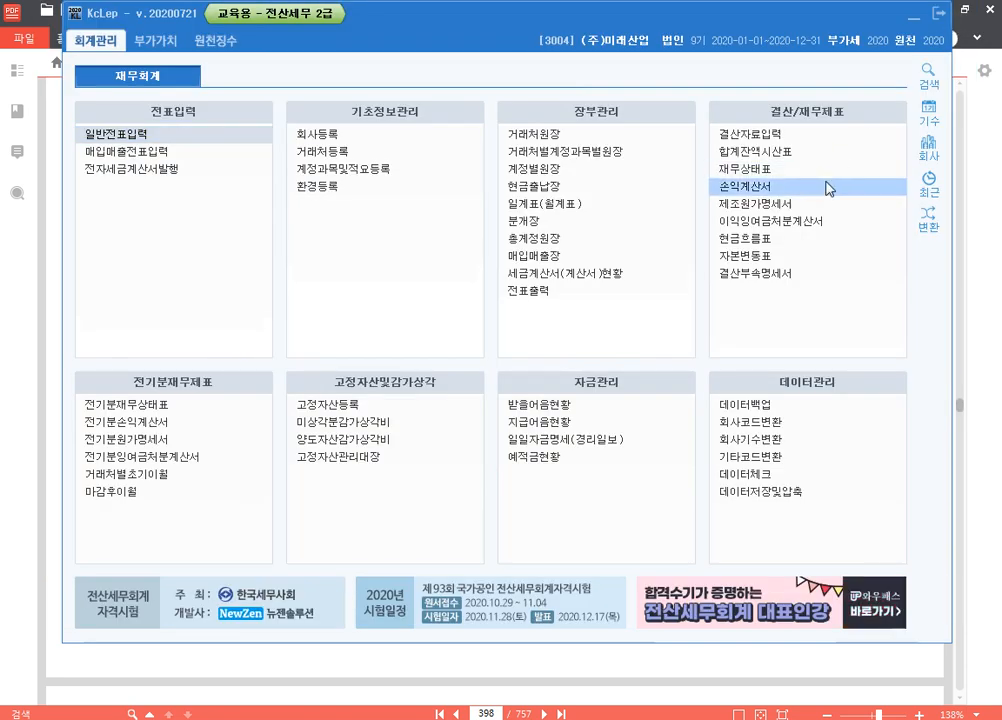
- Open 결산자료입력 for months 1 to 12 of 2020 without loading the earlier data, and bring up the 대손상각 calculation
{"action": "left_click", "coordinate": [750, 134]}
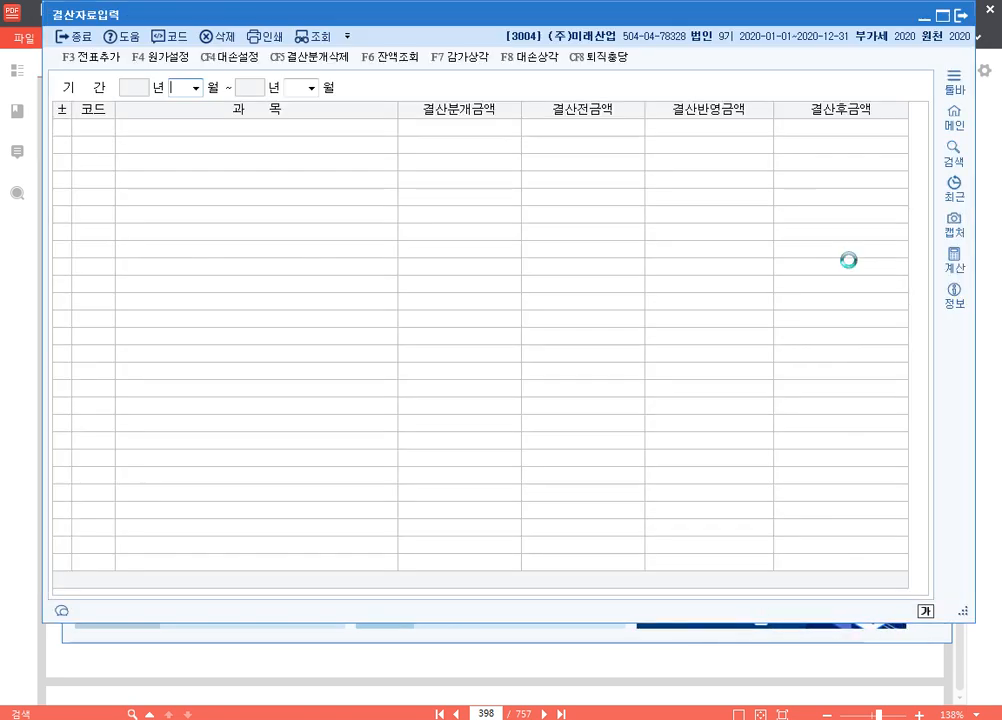
{"action": "key", "text": "Right"}
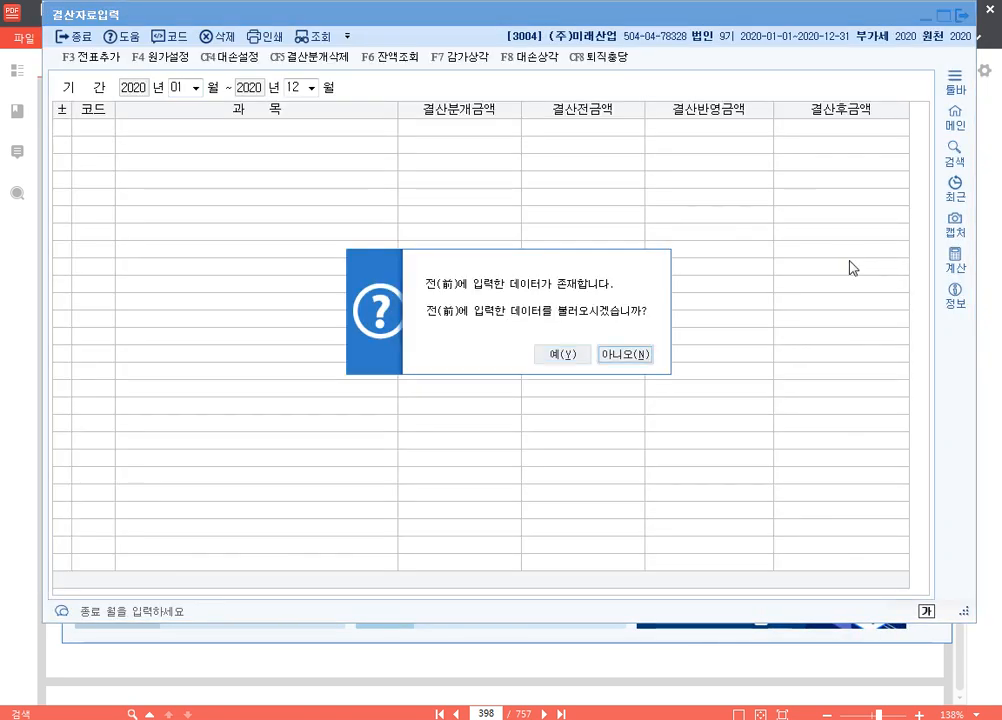
{"action": "key", "text": "Return"}
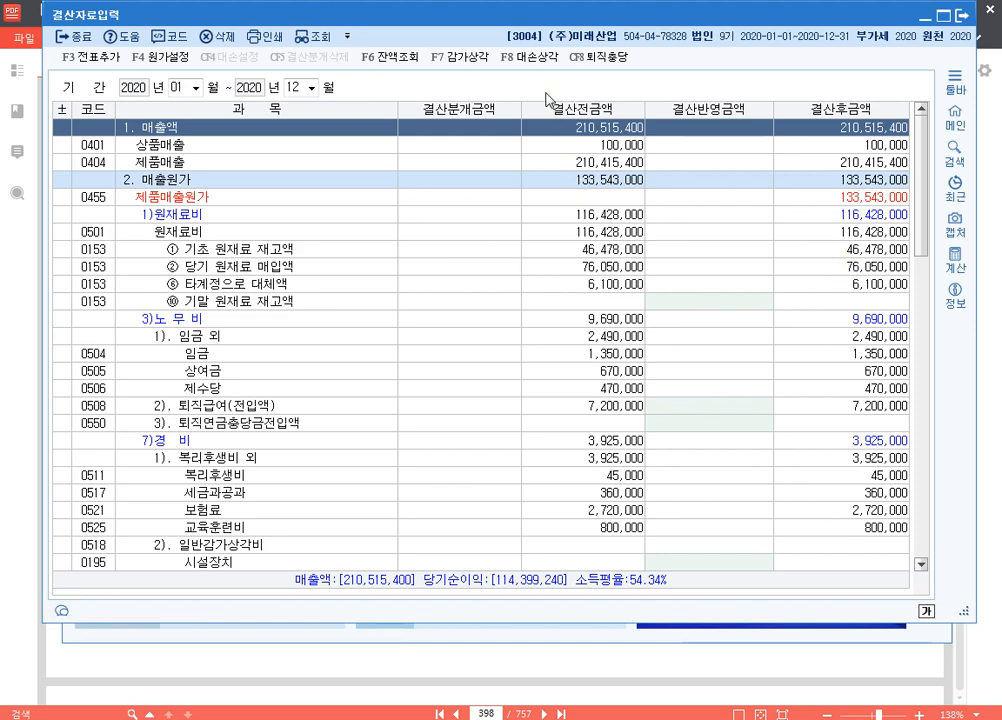
{"action": "left_click", "coordinate": [545, 60]}
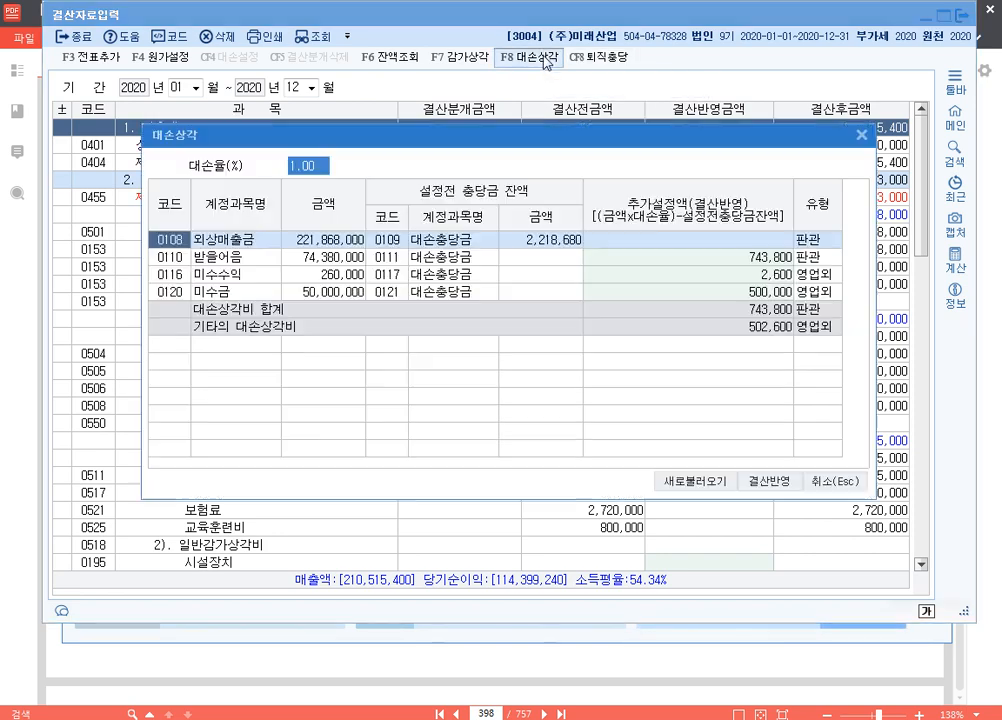
- Examine the 외상매출금 row in 대손상각, marking its balance, the 대손율 and the existing 대손충당금 with the screen pen, then clear the marks
{"action": "left_click", "coordinate": [669, 246]}
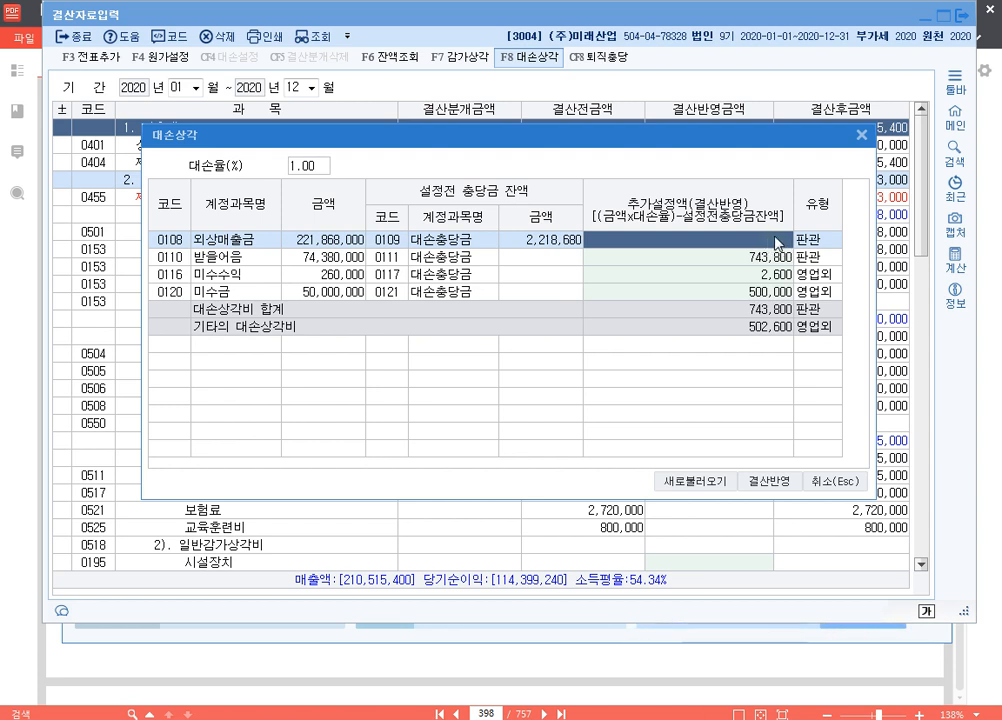
{"action": "key", "text": "ctrl+2"}
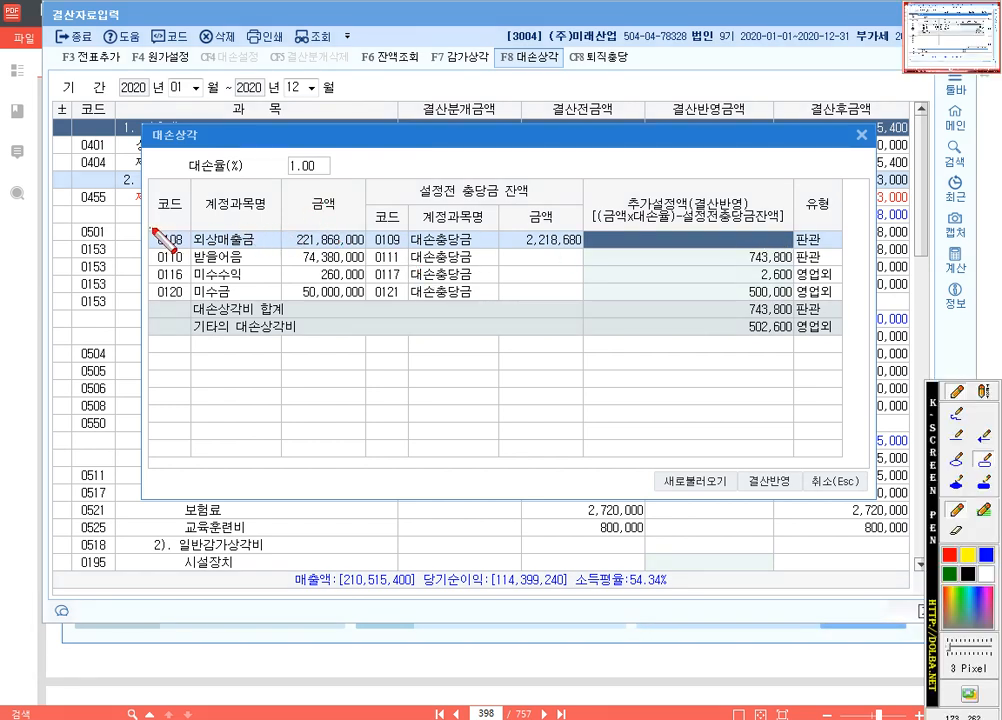
{"action": "mouse_move", "coordinate": [149, 230]}
{"action": "left_mouse_down"}
{"action": "mouse_move", "coordinate": [234, 253]}
{"action": "mouse_move", "coordinate": [367, 249]}
{"action": "left_mouse_up"}
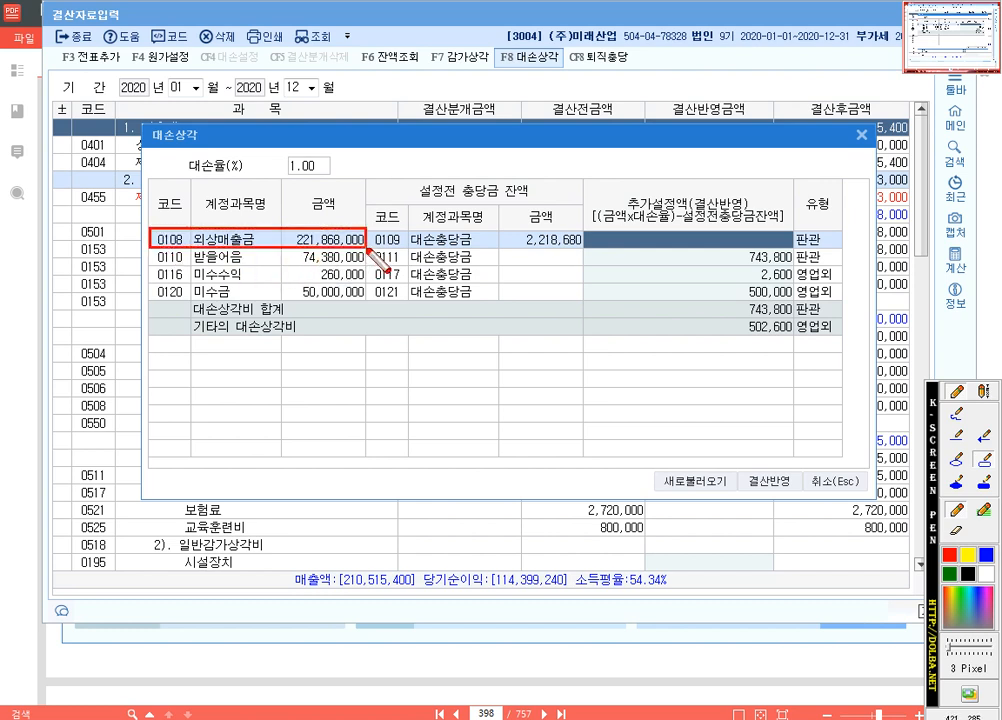
{"action": "left_click_drag", "start_coordinate": [283, 156], "coordinate": [333, 178]}
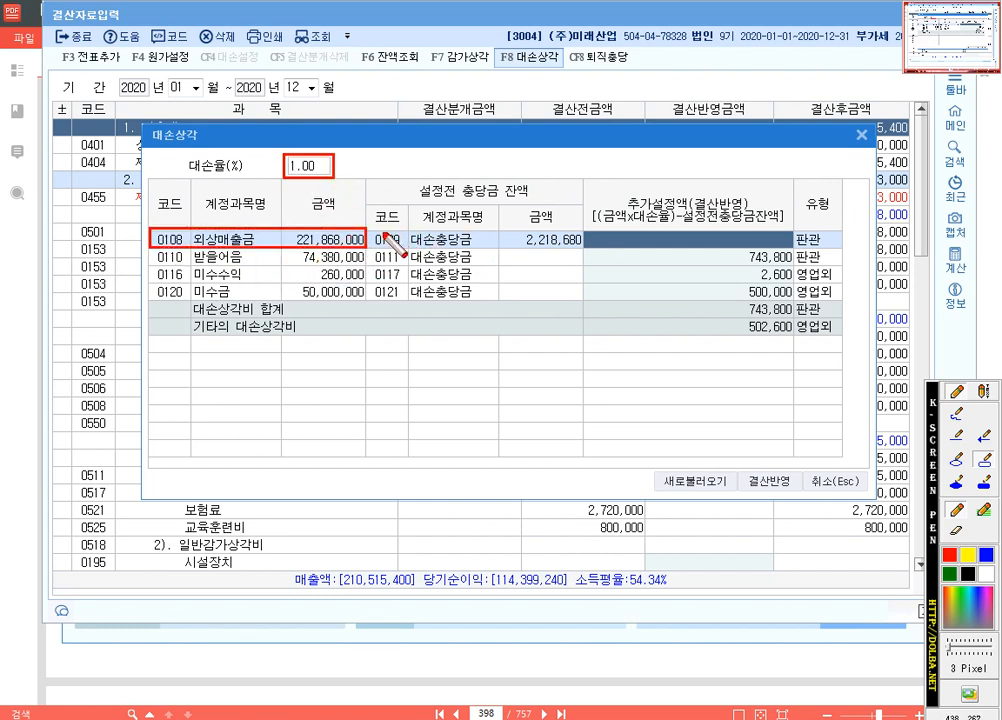
{"action": "left_click_drag", "start_coordinate": [521, 247], "coordinate": [586, 249]}
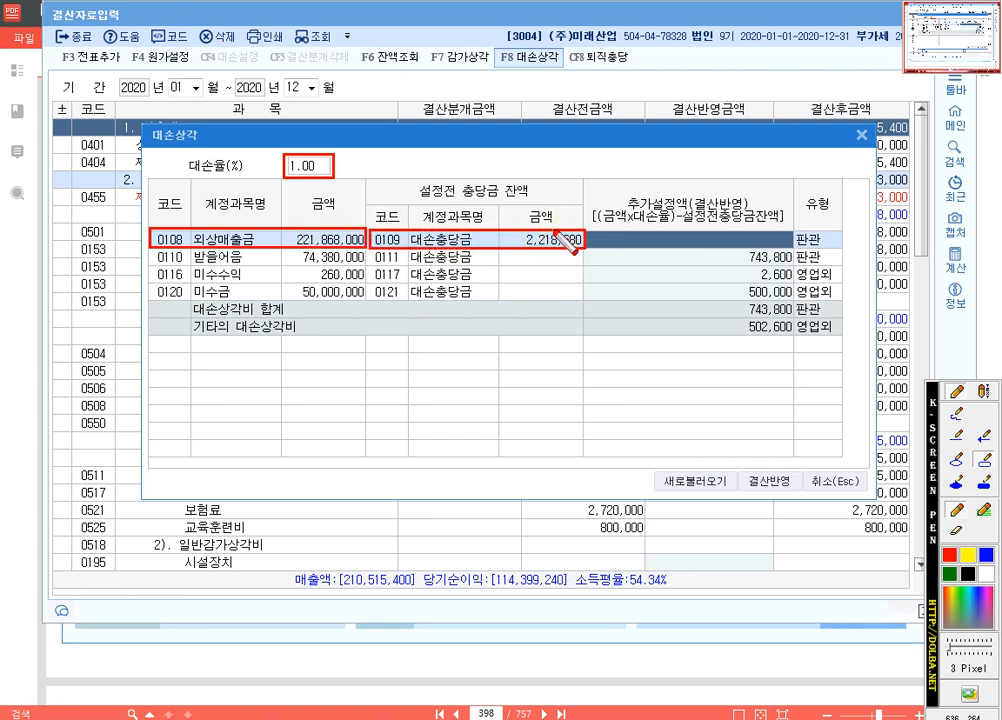
{"action": "key", "text": "Escape"}
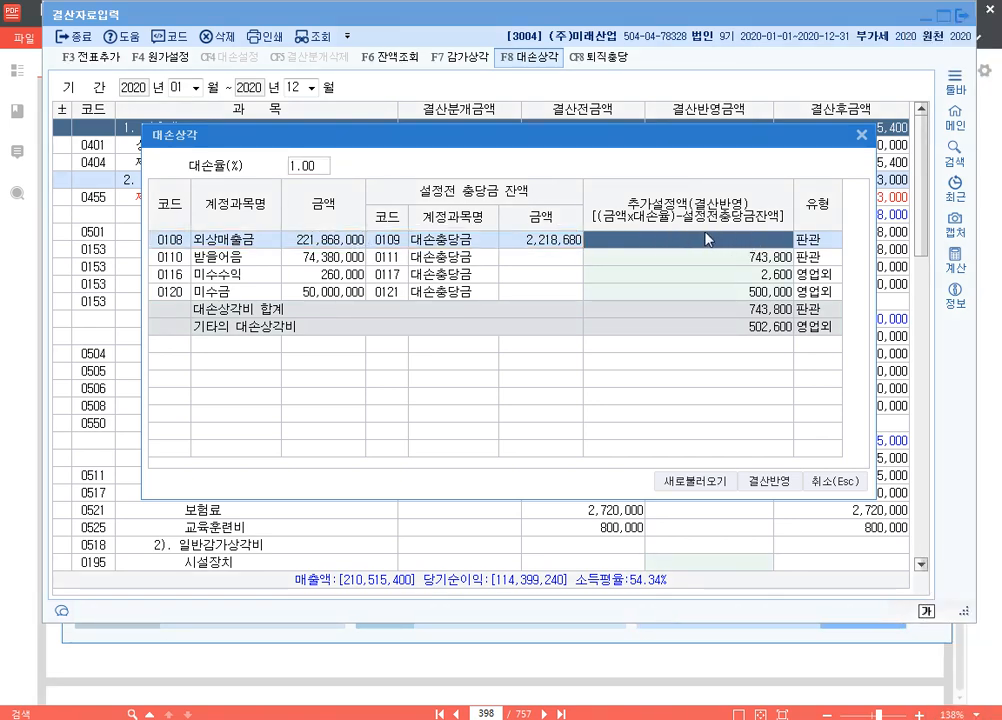
- Set the additional allowance amounts for 미수수익 and 미수금 to 0, keeping only the 받을어음 amount
{"action": "left_click", "coordinate": [677, 265]}
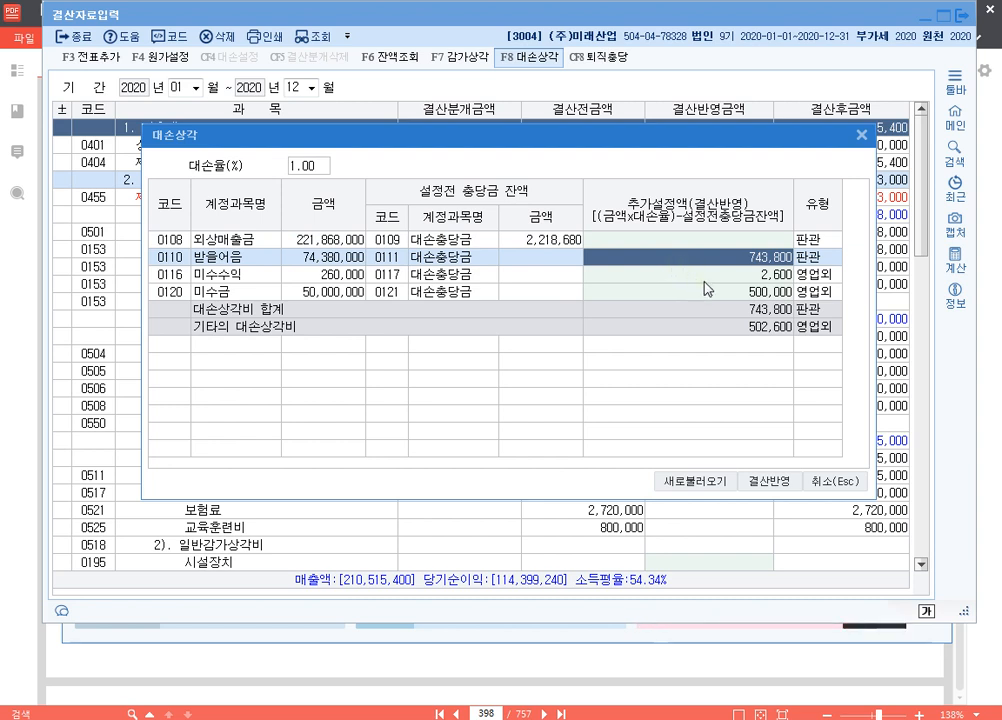
{"action": "left_click", "coordinate": [708, 280]}
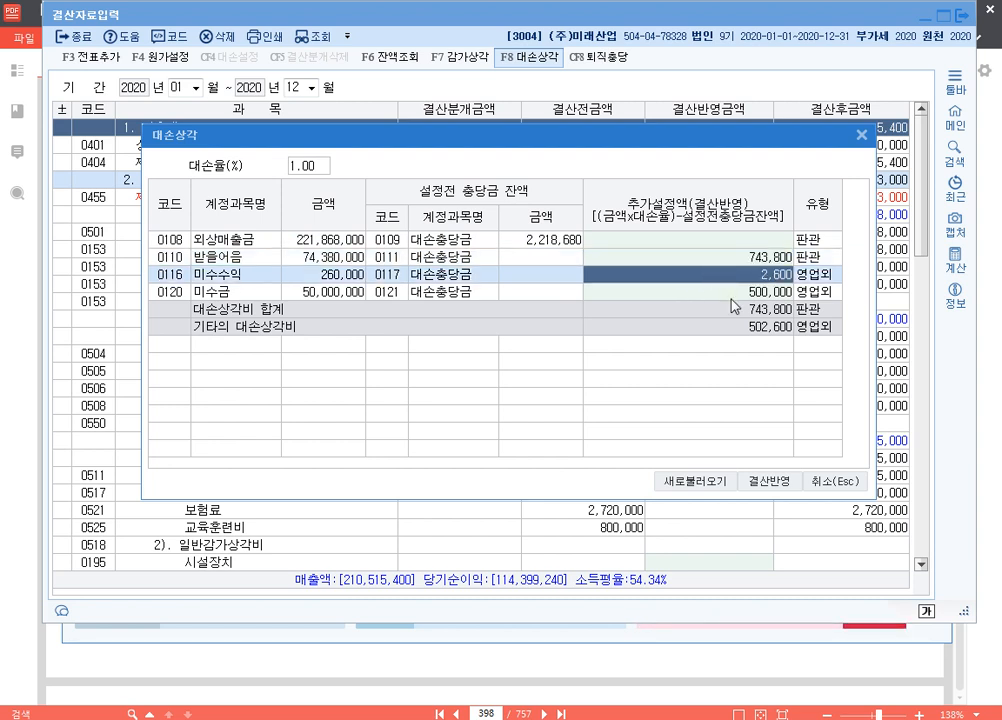
{"action": "type", "text": "0"}
{"action": "left_click", "coordinate": [736, 306]}
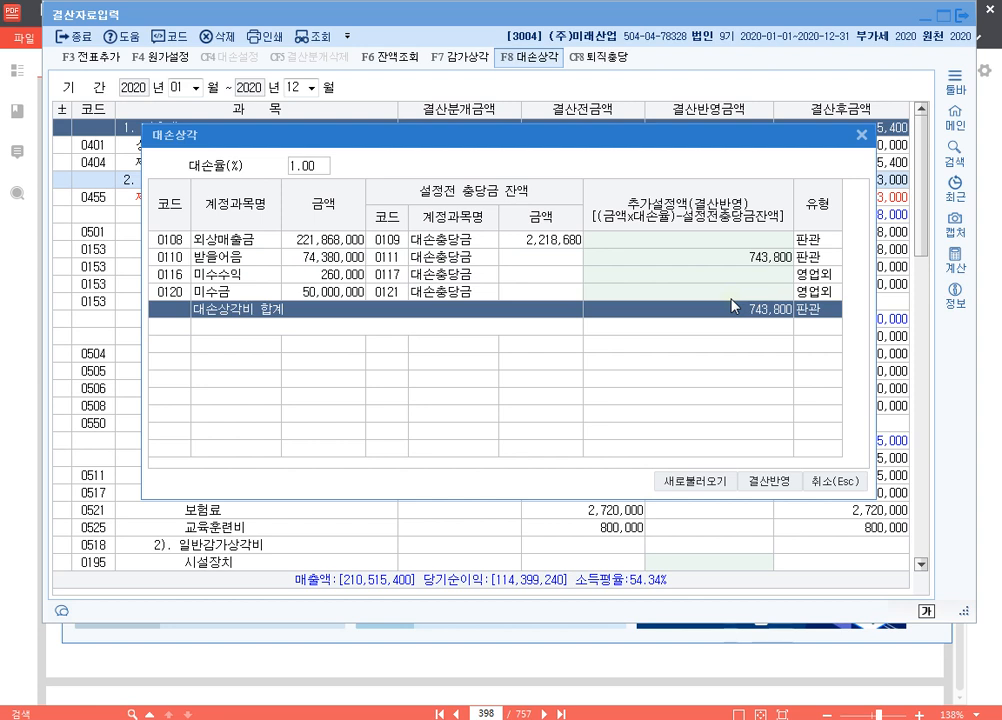
{"action": "key", "text": "Up"}
{"action": "key", "text": "Up"}
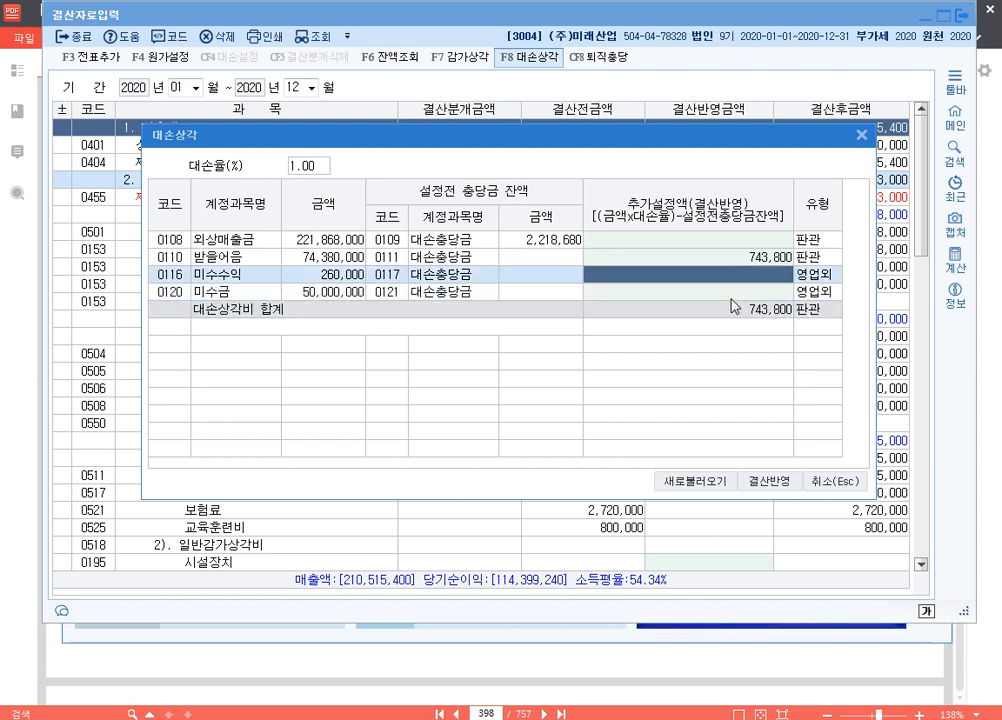
{"action": "key", "text": "Down"}
{"action": "key", "text": "Up"}
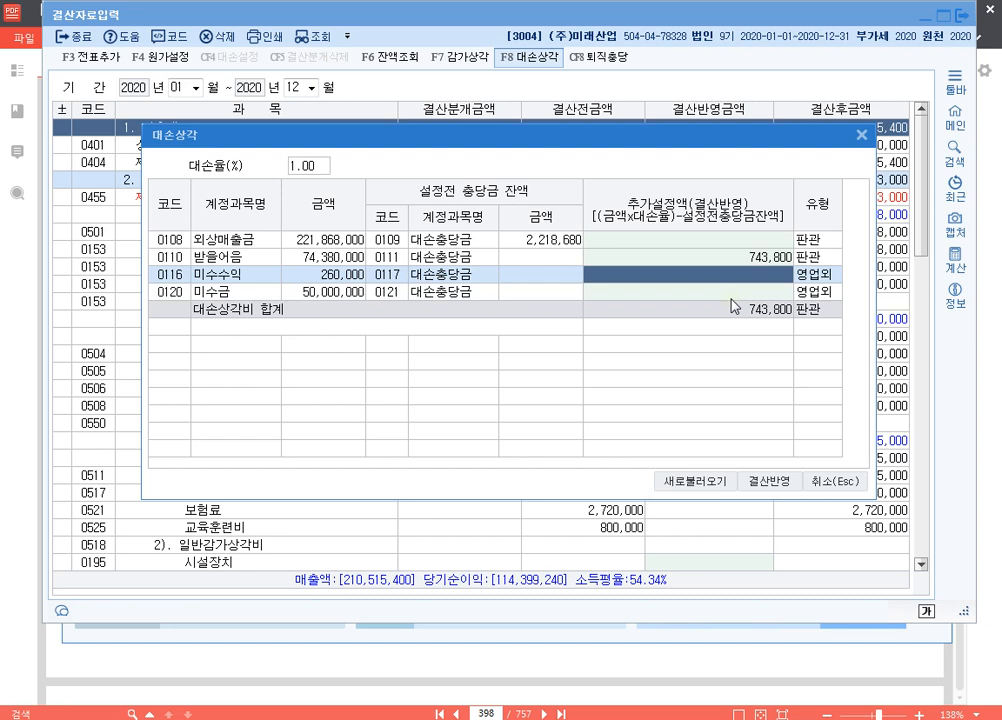
{"action": "key", "text": "Up"}
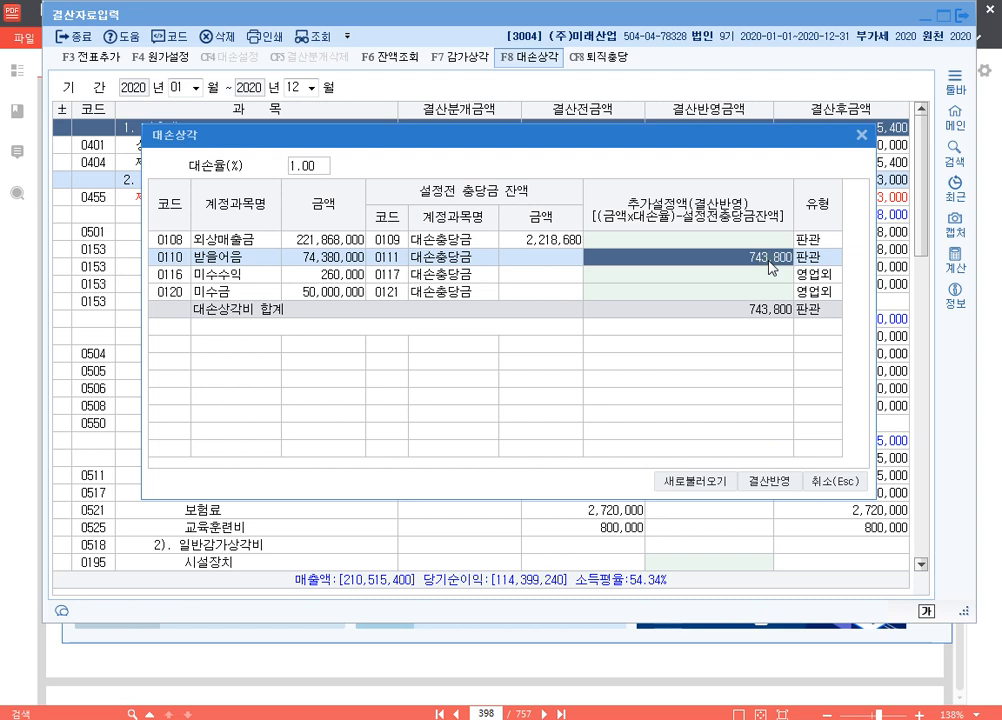
- Apply the 대손상각 amounts to the closing data and check the 받을어음 row under 판매비와 일반관리비
{"action": "left_click", "coordinate": [771, 484]}
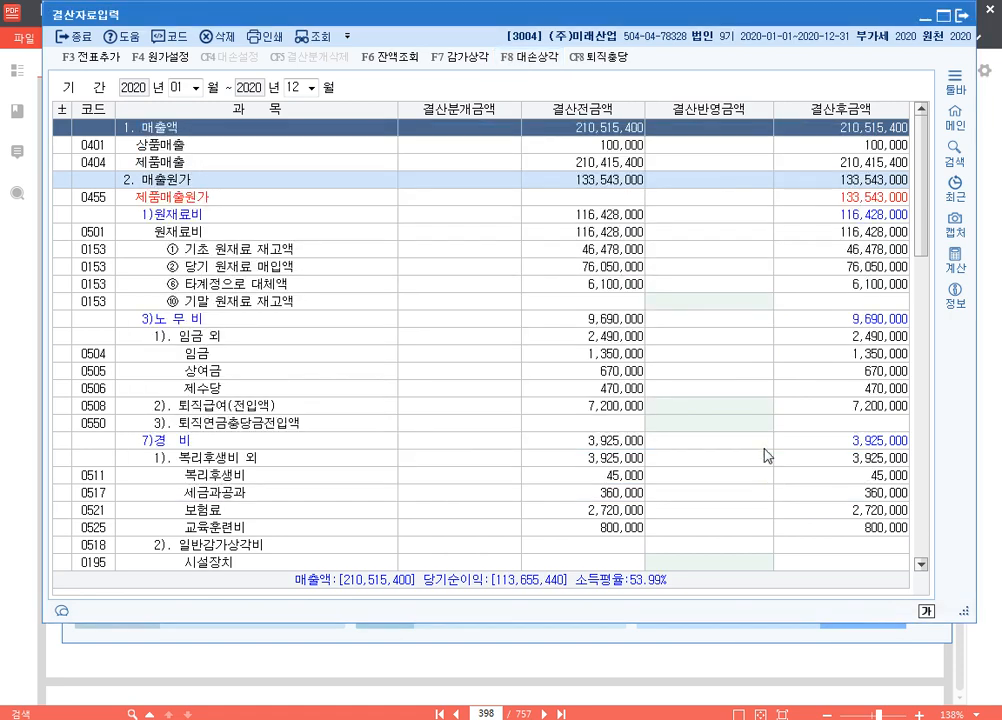
{"action": "scroll", "coordinate": [761, 372], "scroll_direction": "down", "scroll_amount": 4}
{"action": "scroll", "coordinate": [759, 369], "scroll_direction": "down", "scroll_amount": 9}
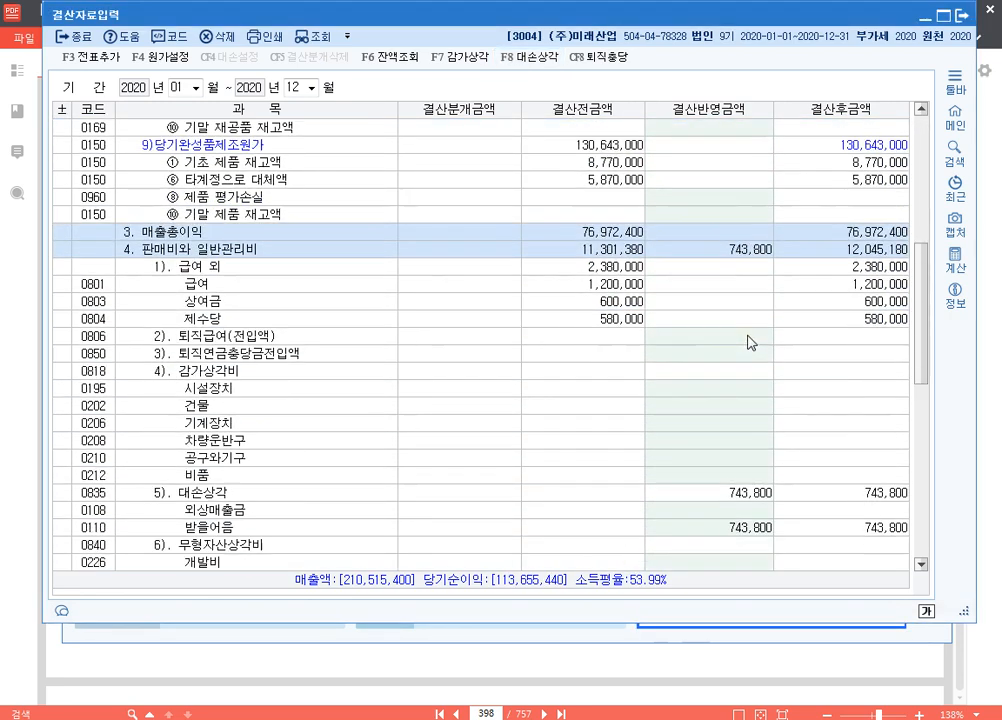
{"action": "left_click", "coordinate": [693, 423]}
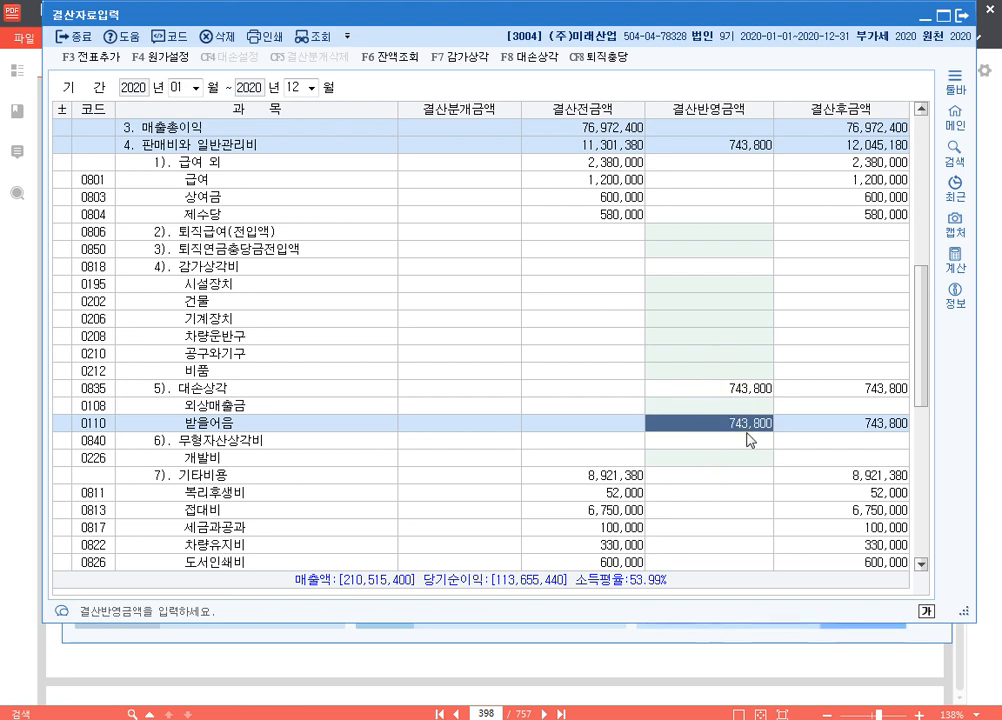
- Switch to the PDF workbook in 알PDF and review the closing items on page 398
{"action": "left_click", "coordinate": [985, 398]}
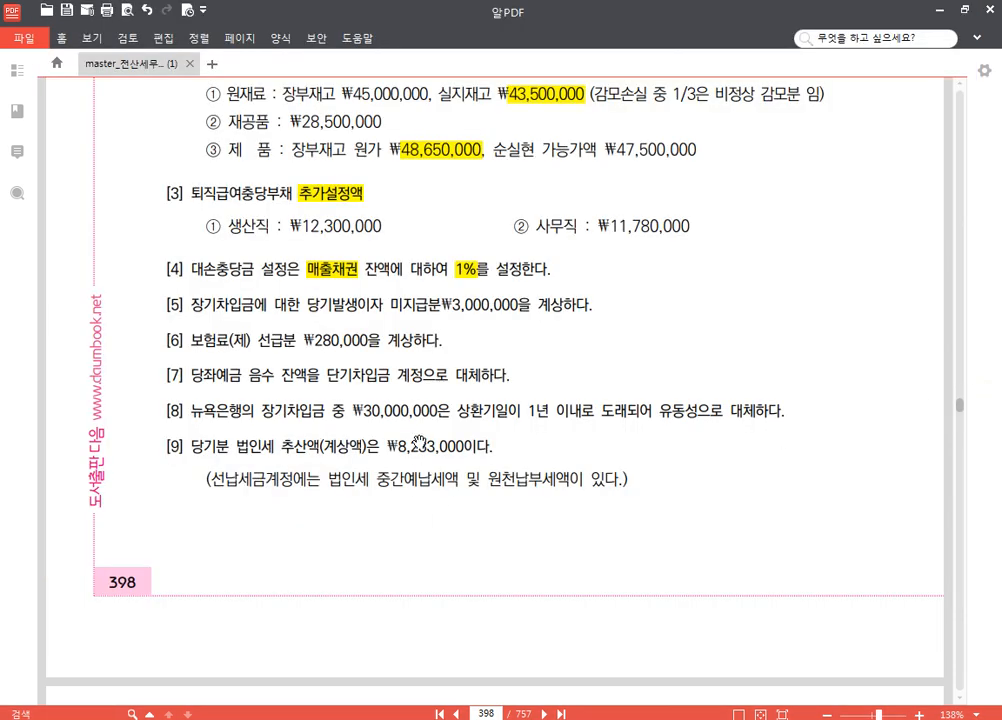
{"action": "scroll", "coordinate": [419, 443], "scroll_direction": "up", "scroll_amount": 3}
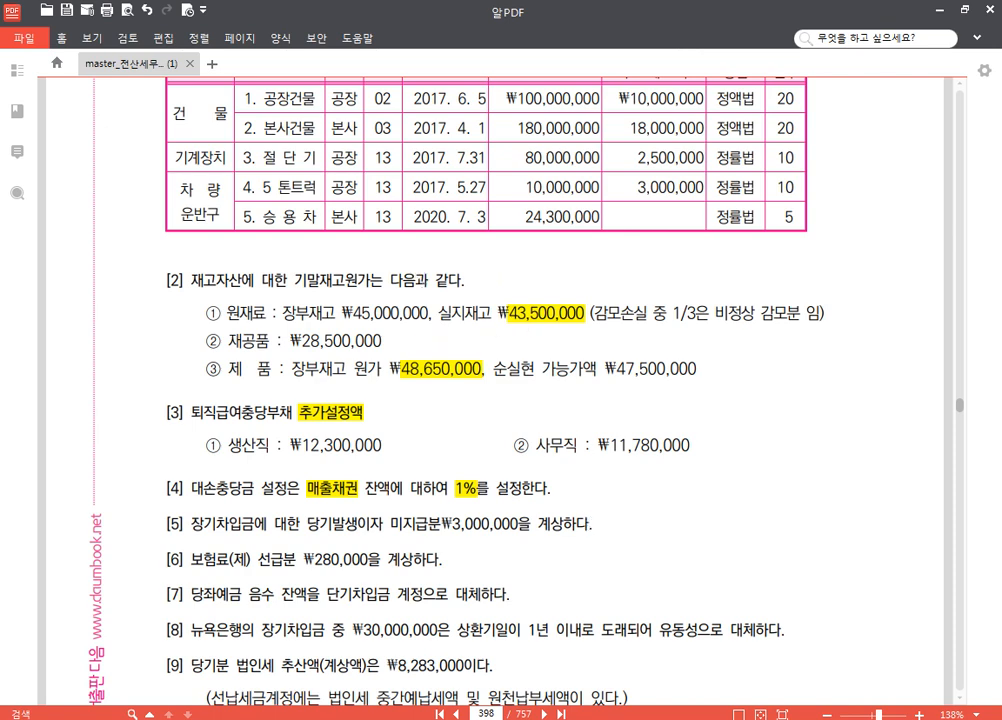
- Switch back to KcLep's 결산자료입력 and enter 43,500,000 as the 결산반영금액 for 기말 원재료 재고액
{"action": "key", "text": "alt+Tab"}
{"action": "scroll", "coordinate": [650, 250], "scroll_direction": "up", "scroll_amount": 12}
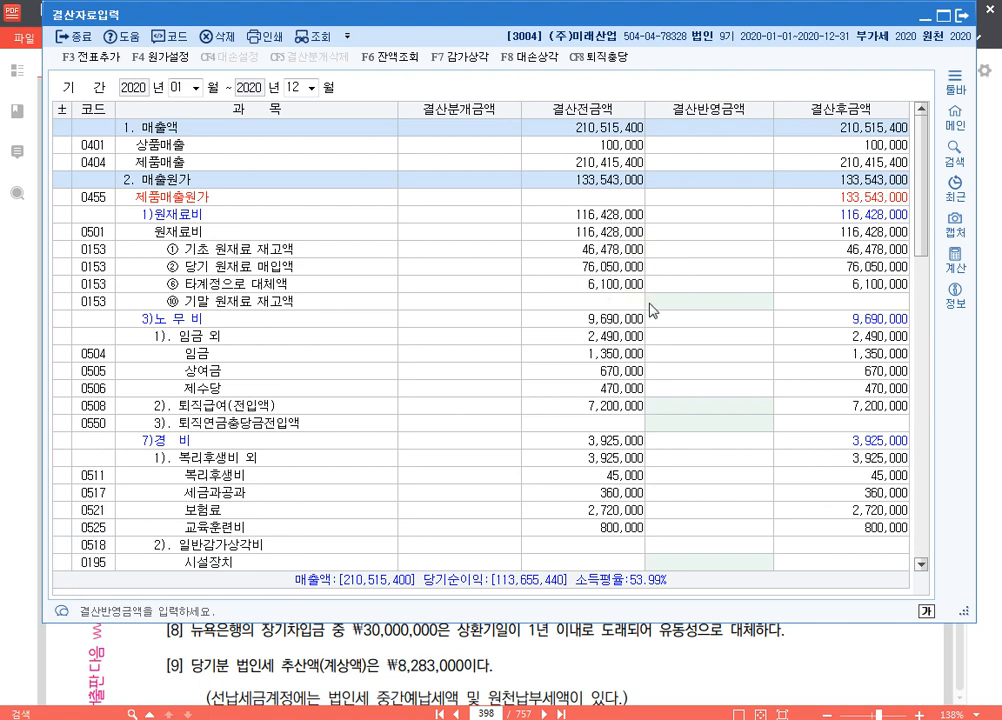
{"action": "left_click", "coordinate": [650, 302]}
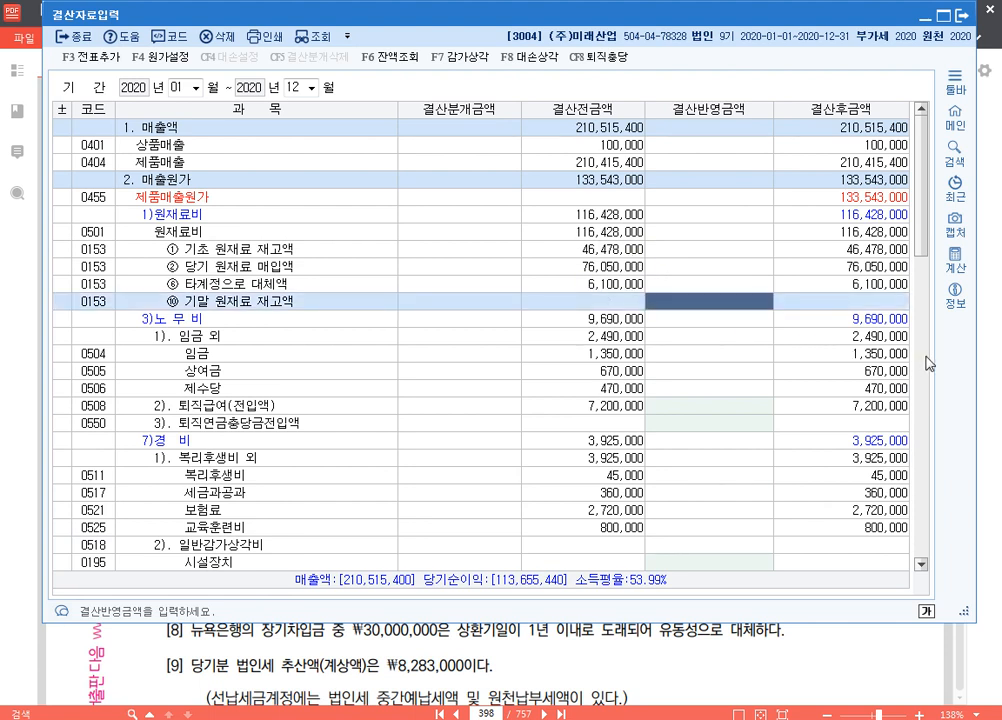
{"action": "type", "text": "43,500"}
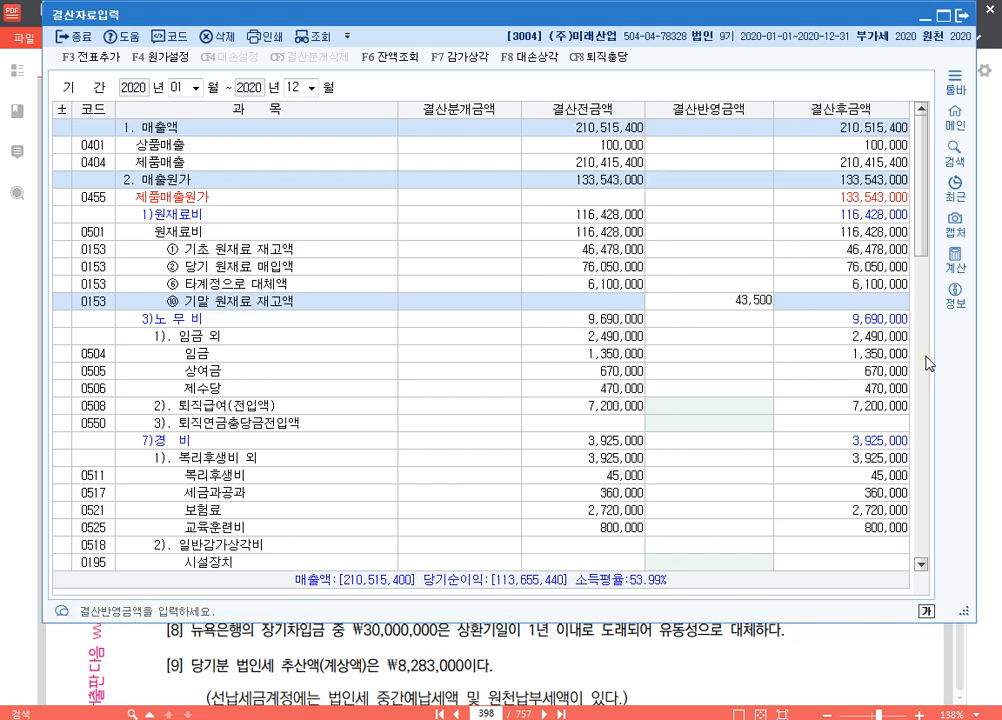
{"action": "type", "text": ",000"}
{"action": "key", "text": "Return"}
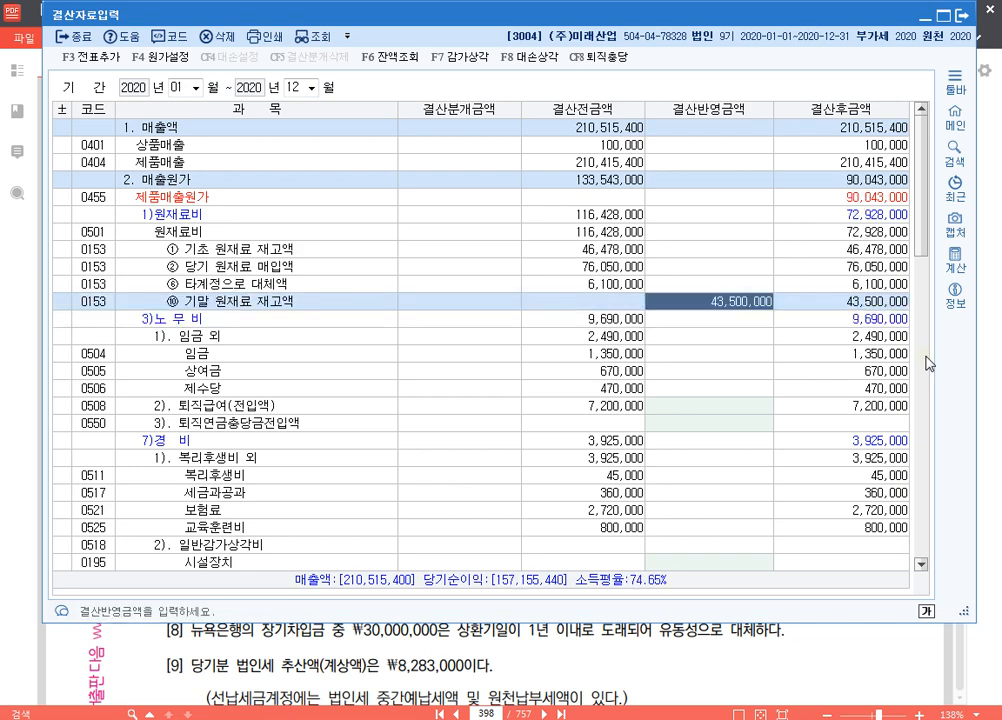
{"action": "left_click", "coordinate": [614, 287]}
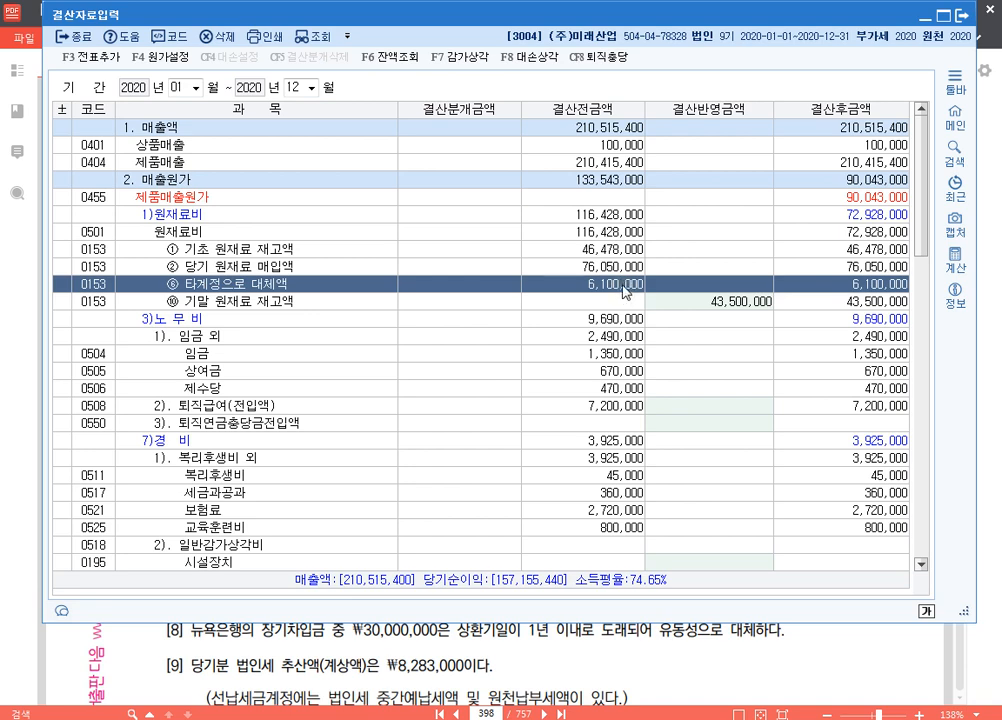
{"action": "left_click", "coordinate": [740, 303]}
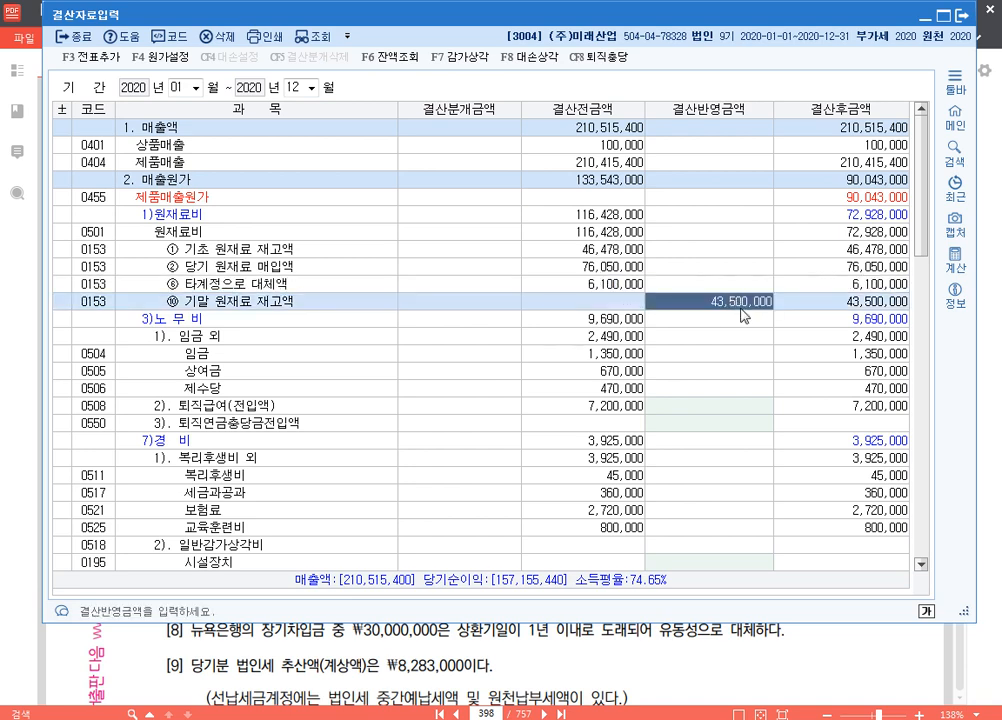
- Enter 28,500,000 as the 결산반영금액 for 기말 재공품 재고액
{"action": "scroll", "coordinate": [740, 315], "scroll_direction": "down", "scroll_amount": 7}
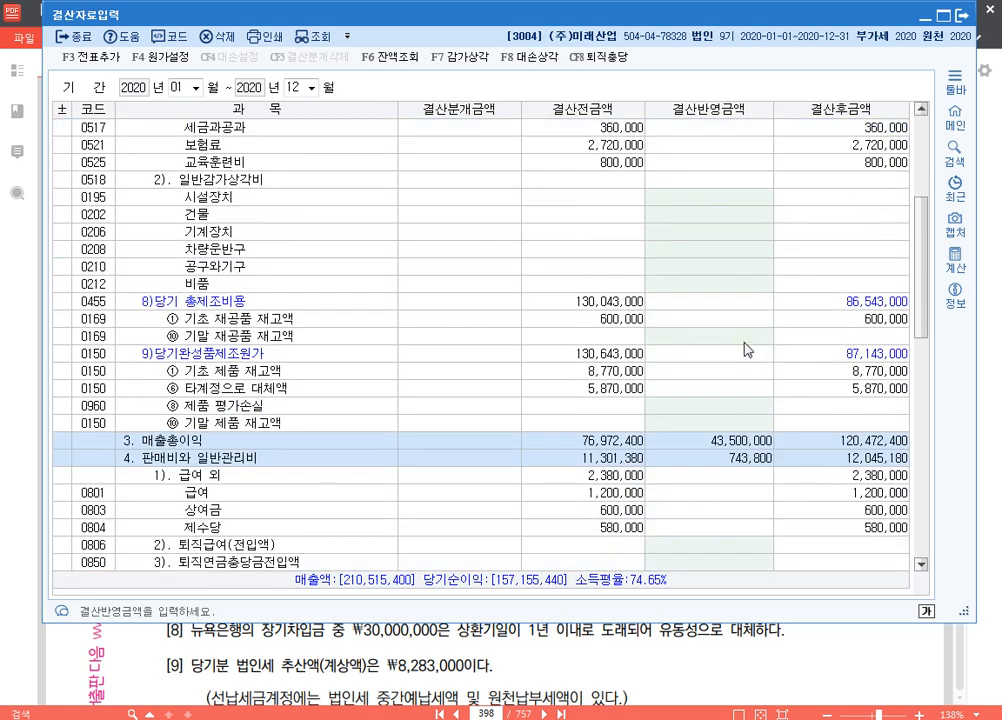
{"action": "scroll", "coordinate": [744, 349], "scroll_direction": "down", "scroll_amount": 1}
{"action": "scroll", "coordinate": [606, 276], "scroll_direction": "up", "scroll_amount": 5}
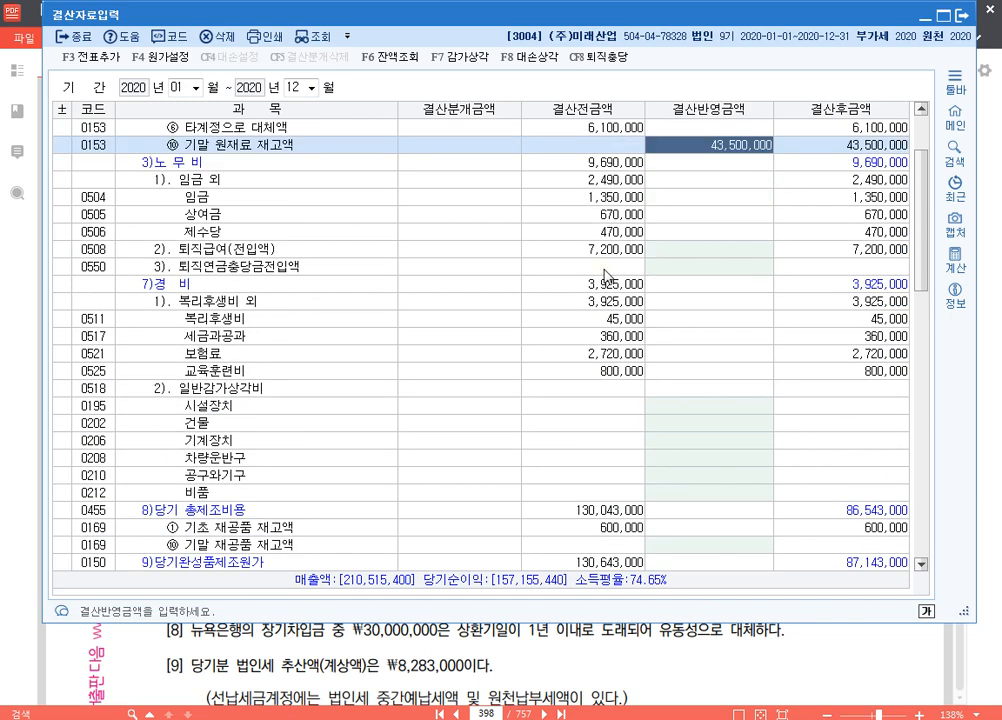
{"action": "scroll", "coordinate": [606, 276], "scroll_direction": "up", "scroll_amount": 3}
{"action": "scroll", "coordinate": [258, 335], "scroll_direction": "down", "scroll_amount": 8}
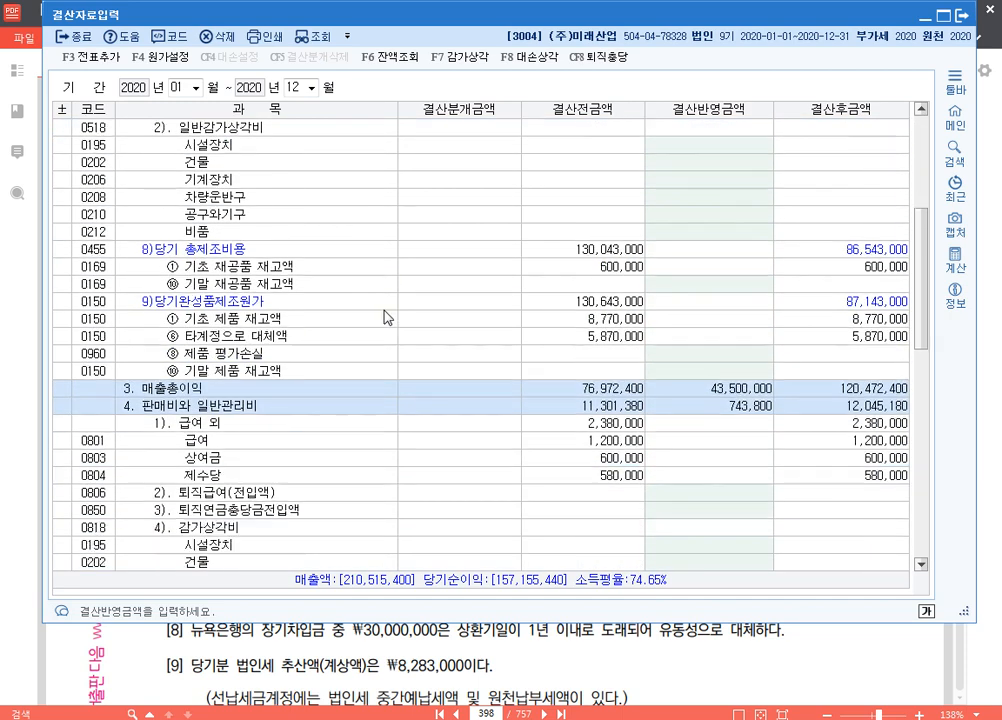
{"action": "left_click", "coordinate": [705, 284]}
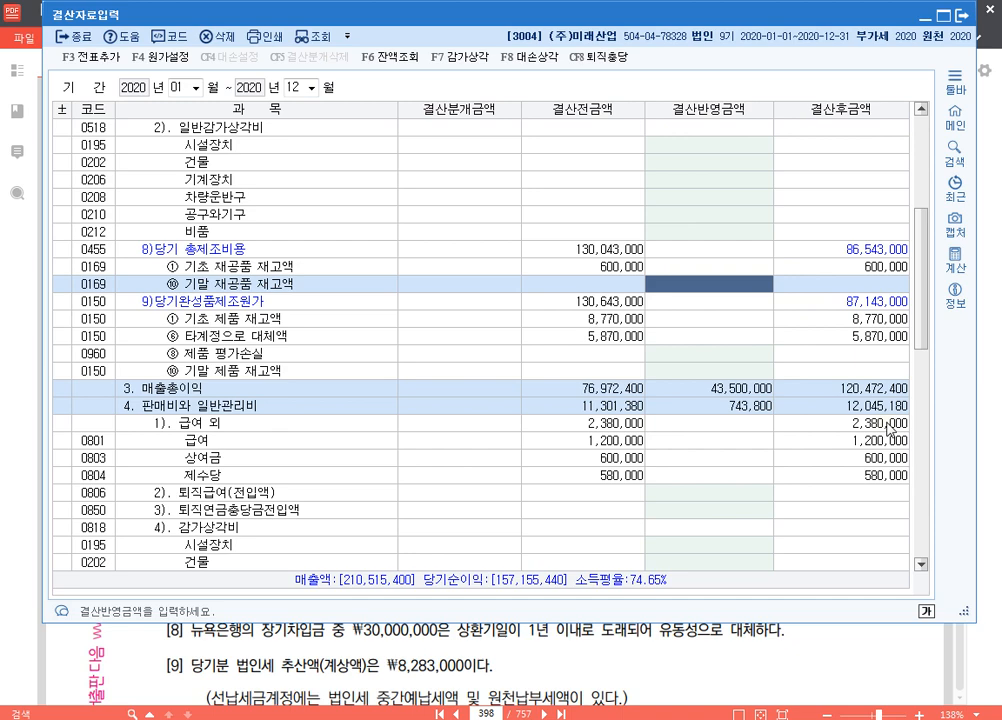
{"action": "type", "text": "28,500,000"}
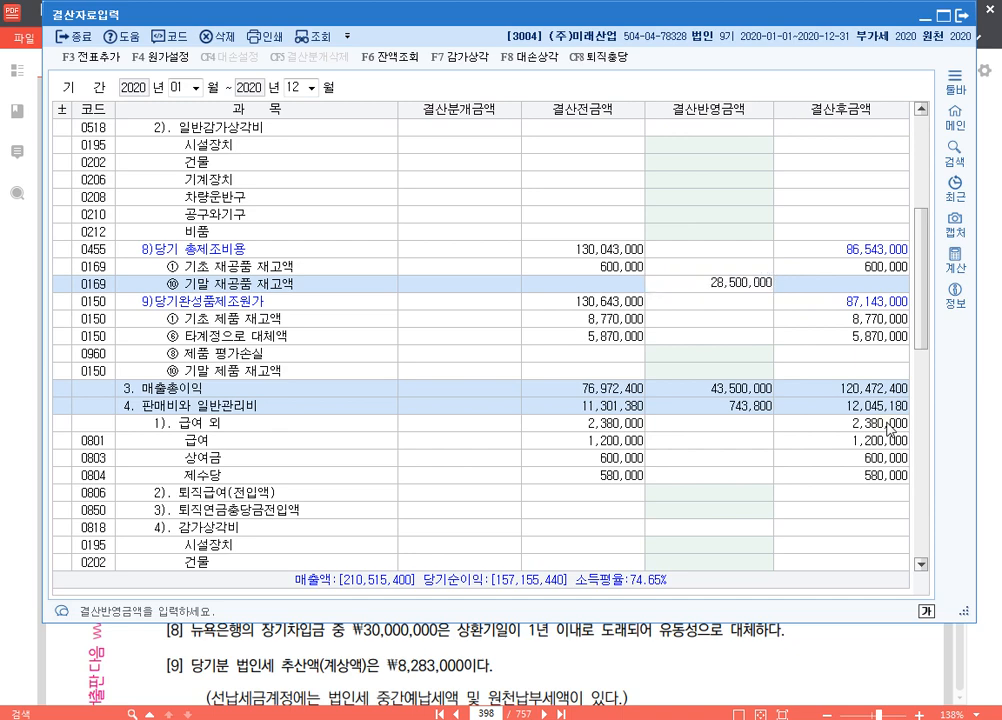
{"action": "key", "text": "Return"}
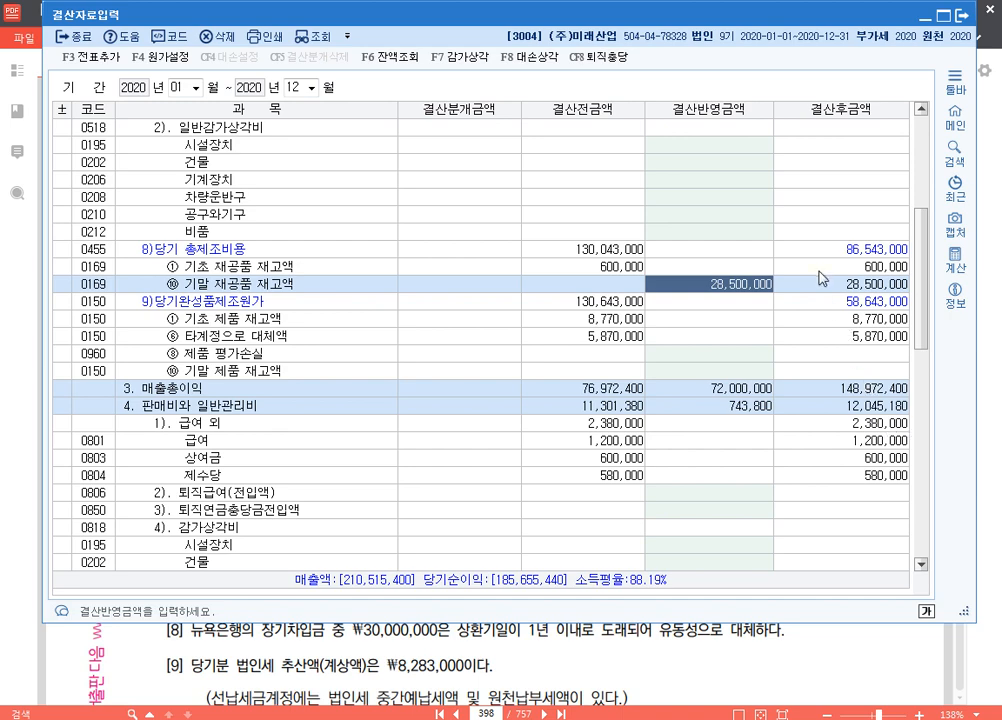
- Enter 1,150,000 as the closing adjustment amount (결산반영금액) for 제품 평가손실 (0960)
{"action": "scroll", "coordinate": [821, 282], "scroll_direction": "down", "scroll_amount": 2}
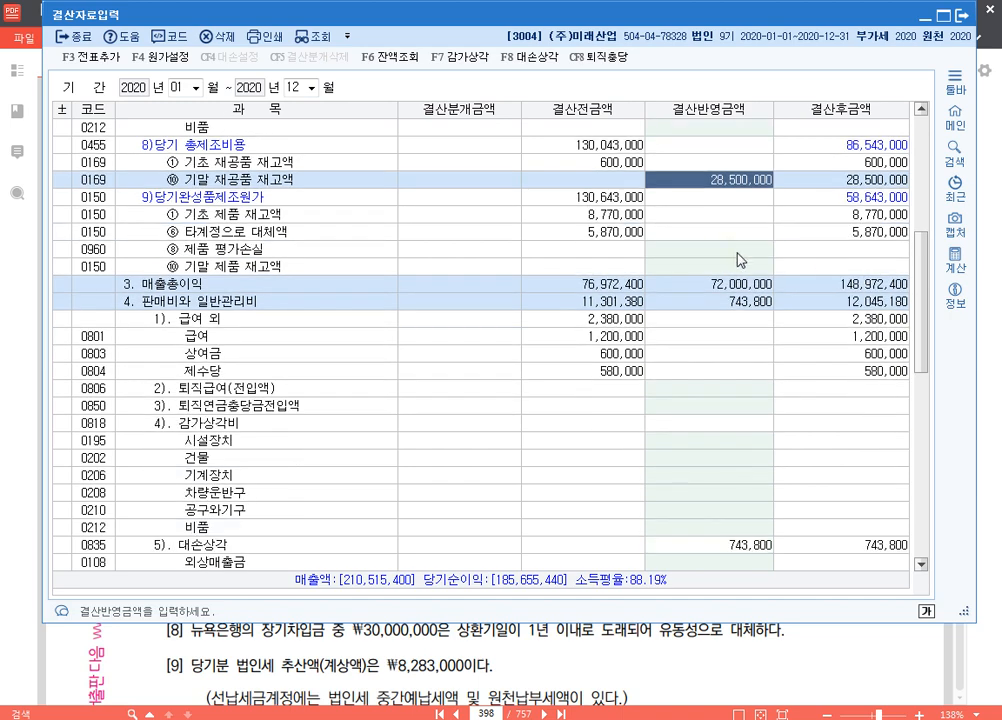
{"action": "left_click", "coordinate": [737, 253]}
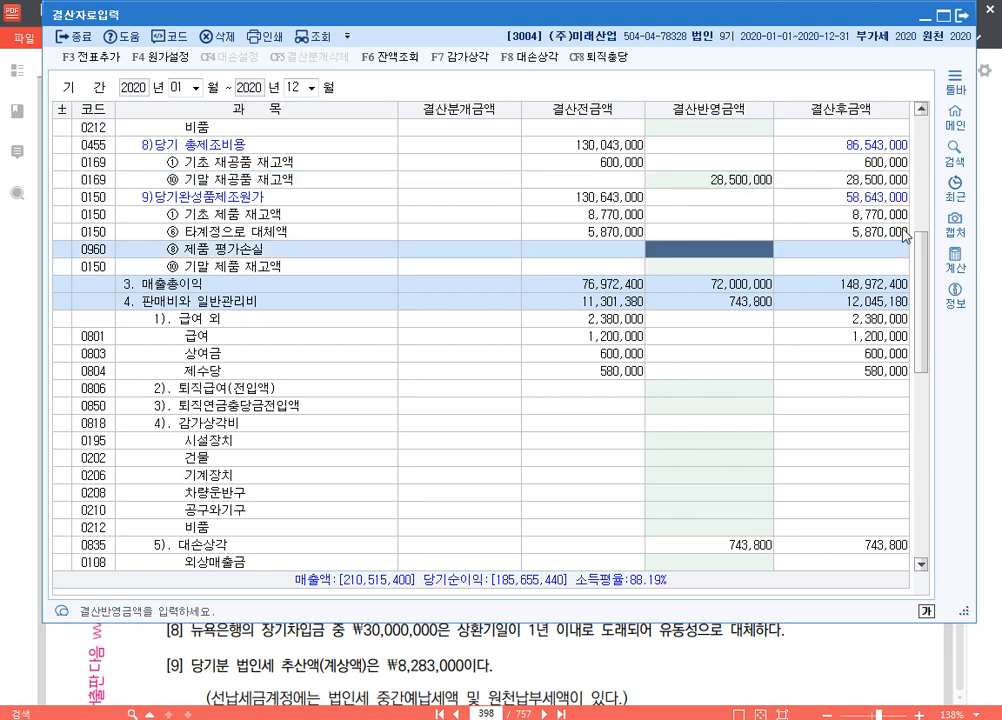
{"action": "type", "text": "1"}
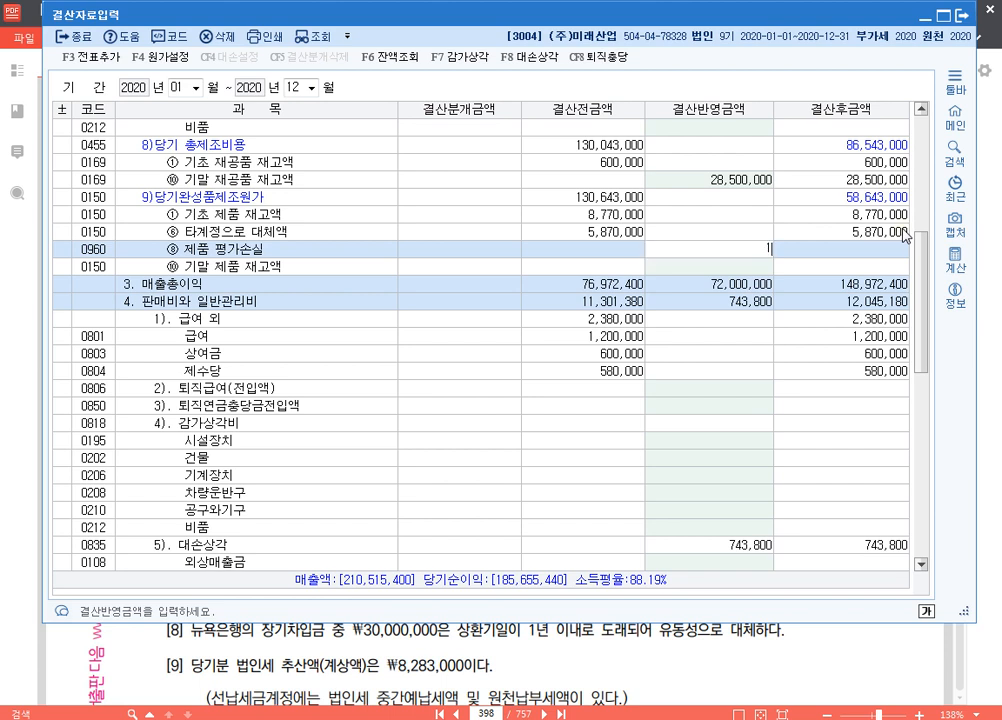
{"action": "type", "text": ",150,000"}
{"action": "key", "text": "Return"}
{"action": "key", "text": "Up"}
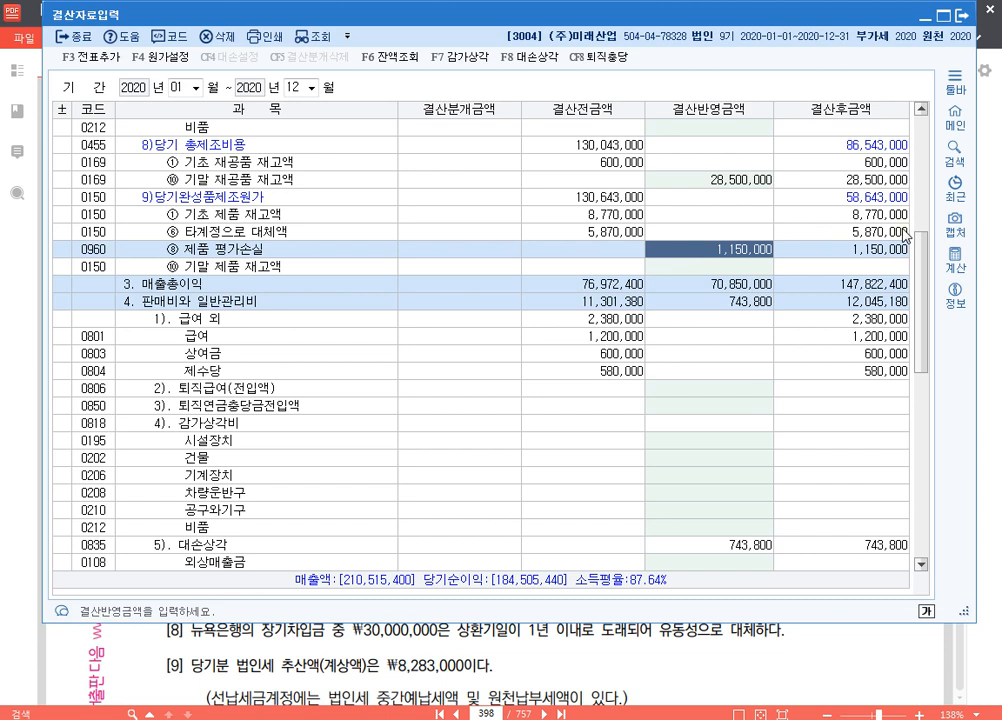
- Enter 48,650,000 as the closing adjustment amount for 기말 제품 재고액 (0150)
{"action": "key", "text": "Down"}
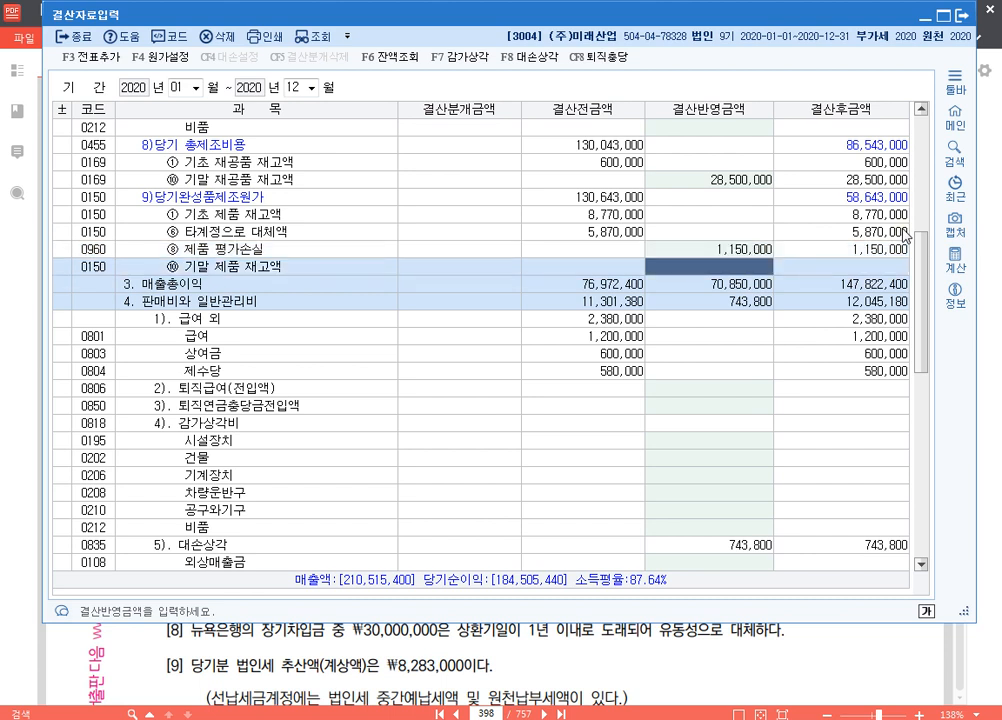
{"action": "type", "text": "4"}
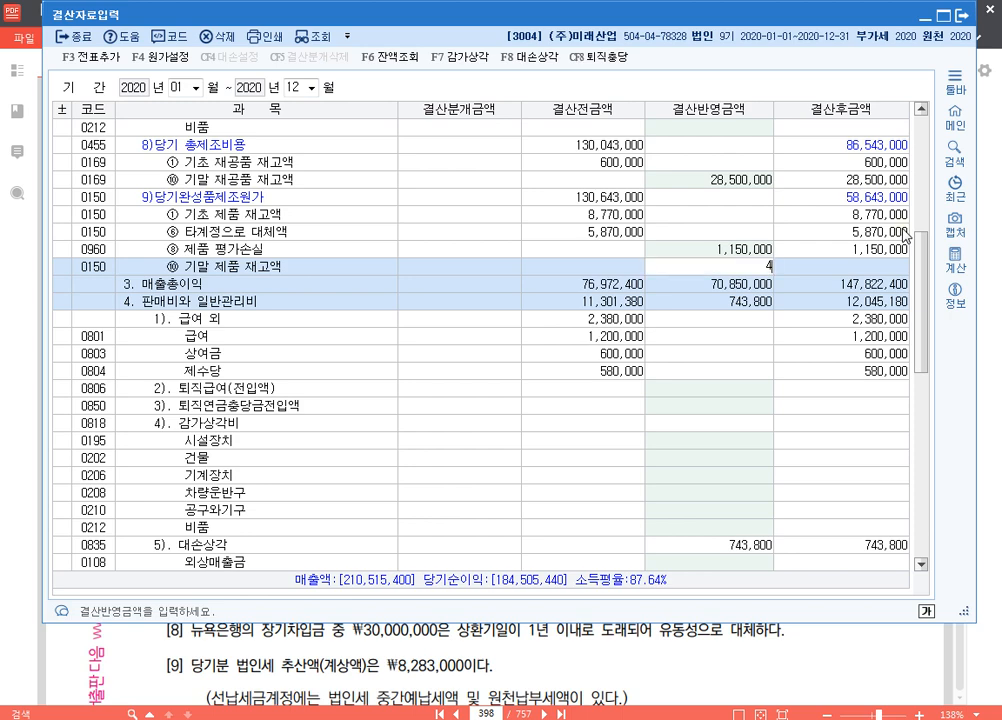
{"action": "type", "text": "8,650,000"}
{"action": "key", "text": "Return"}
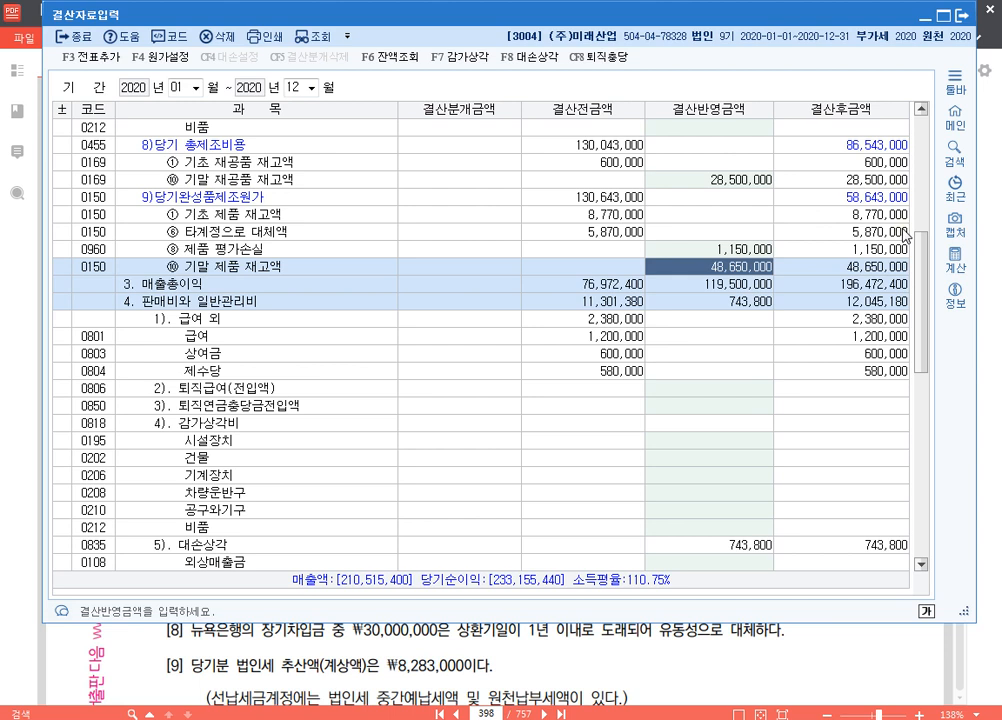
{"action": "key", "text": "Up"}
{"action": "key", "text": "Down"}
{"action": "key", "text": "Up"}
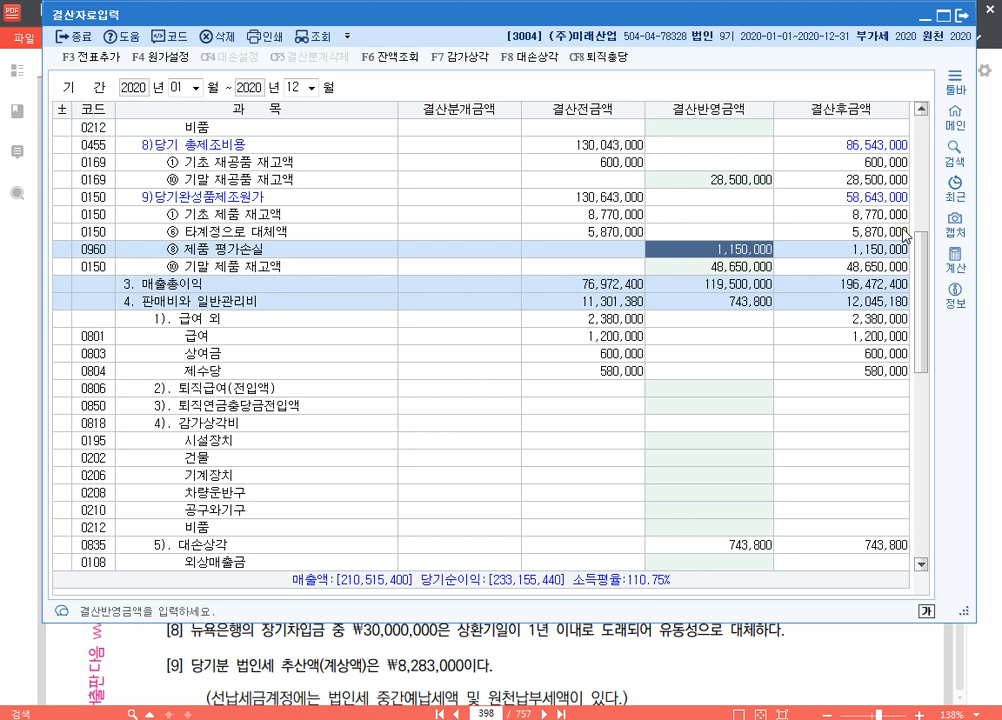
{"action": "key", "text": "Down"}
{"action": "key", "text": "Up"}
{"action": "key", "text": "Down"}
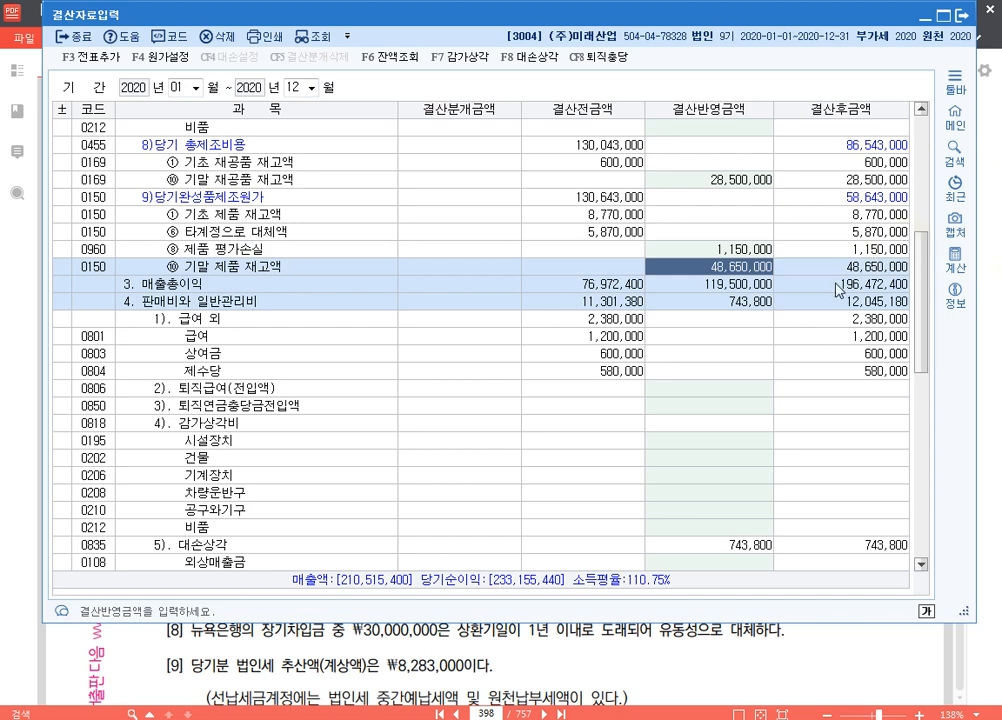
- Switch to 알PDF to check the year-end adjustment items on page 398, and return to 결산자료입력 to review the 노무비 section
{"action": "left_click", "coordinate": [754, 640]}
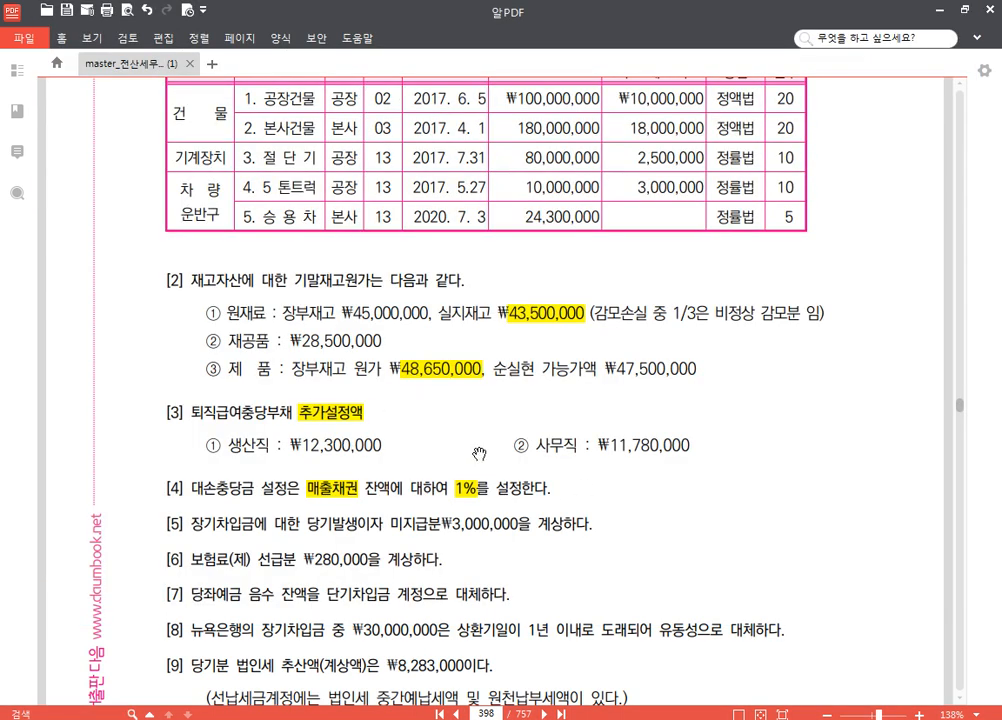
{"action": "scroll", "coordinate": [477, 451], "scroll_direction": "down", "scroll_amount": 2}
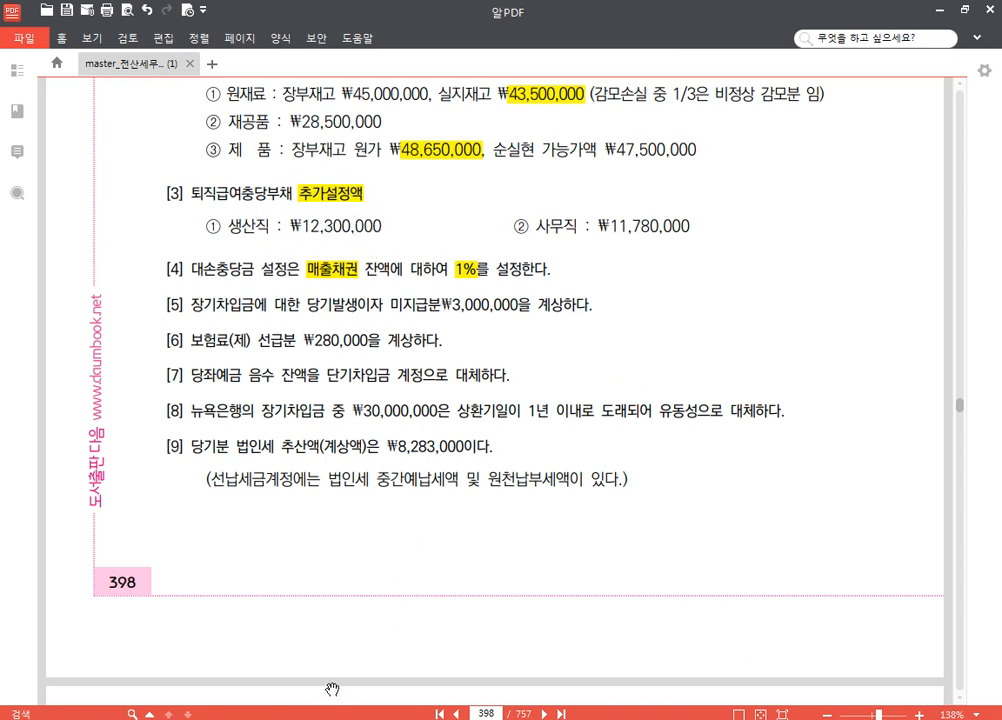
{"action": "right_click", "coordinate": [396, 717]}
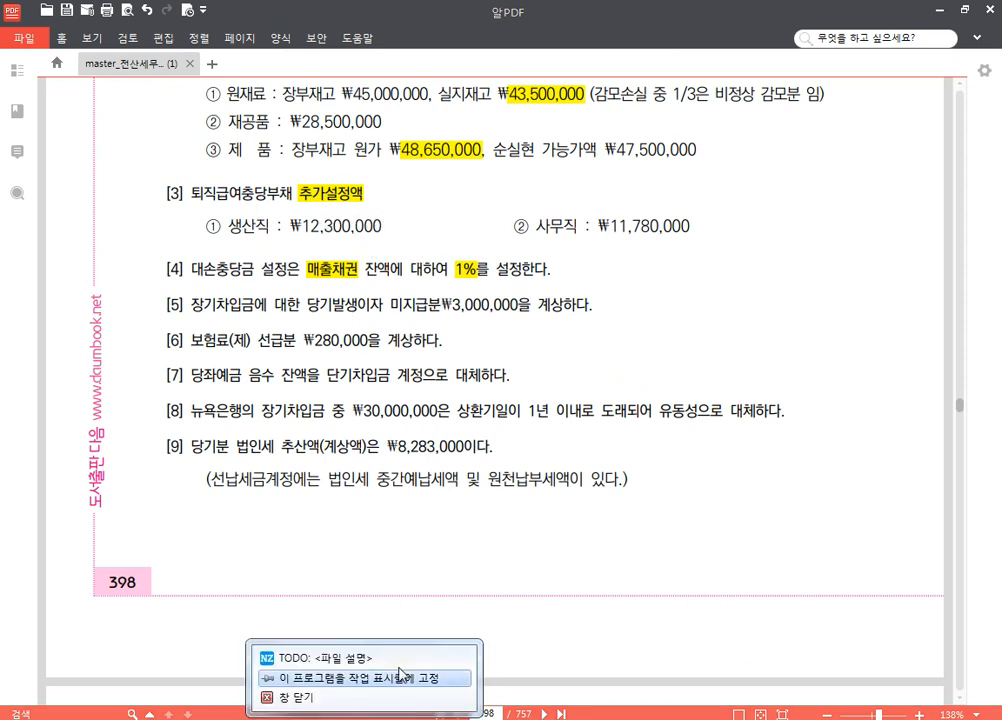
{"action": "left_click", "coordinate": [396, 717]}
{"action": "scroll", "coordinate": [588, 347], "scroll_direction": "up", "scroll_amount": 10}
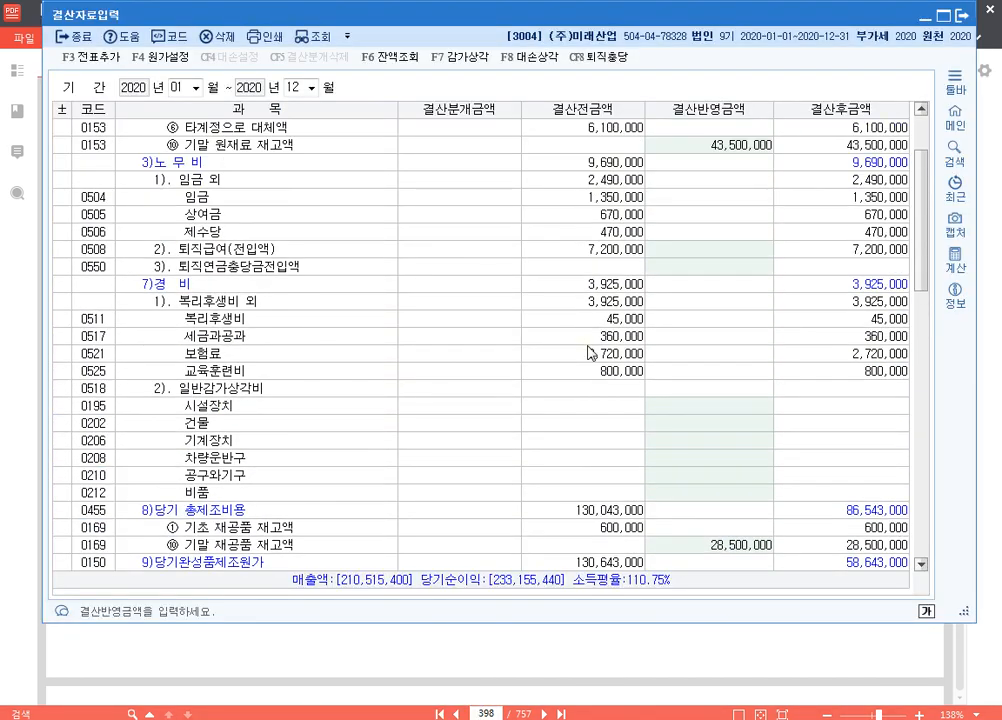
{"action": "left_click", "coordinate": [395, 182]}
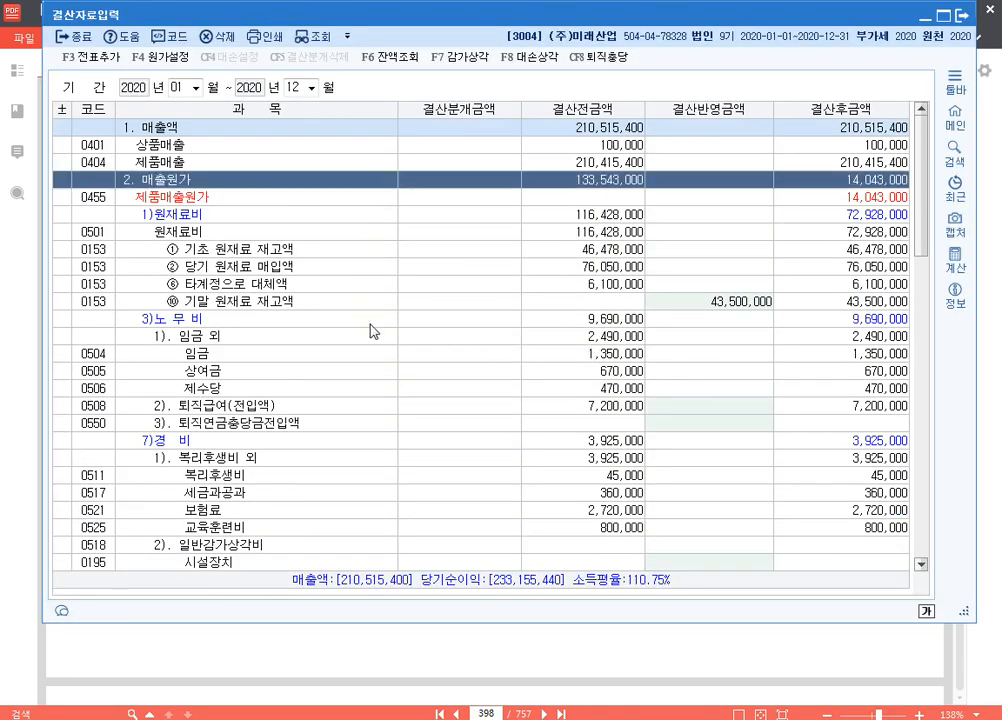
{"action": "left_click", "coordinate": [370, 323]}
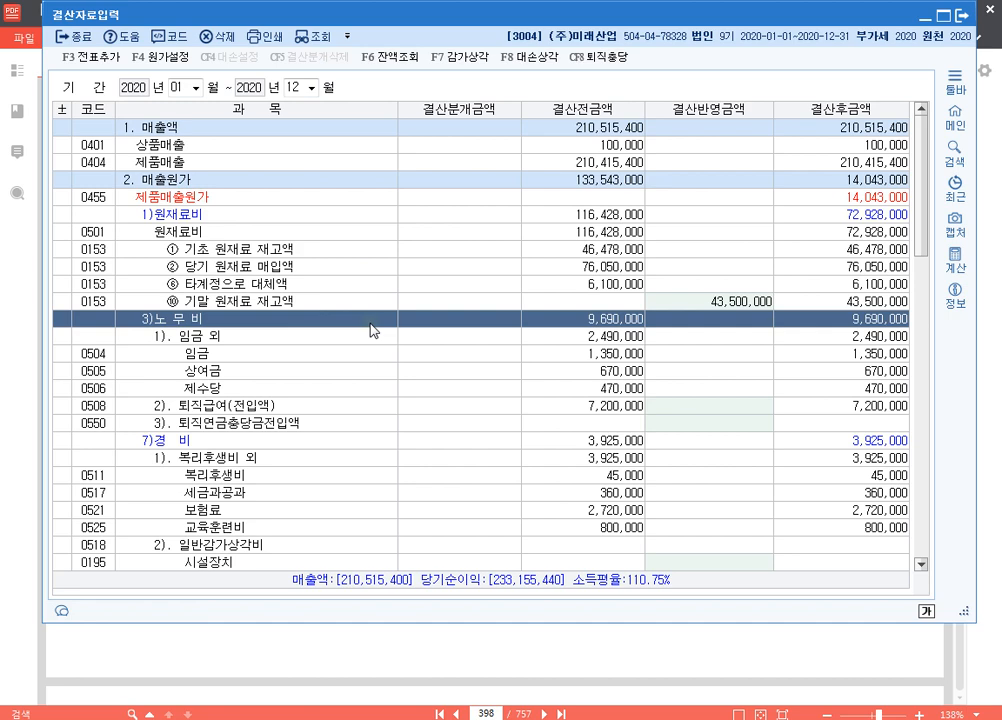
{"action": "left_click", "coordinate": [366, 337]}
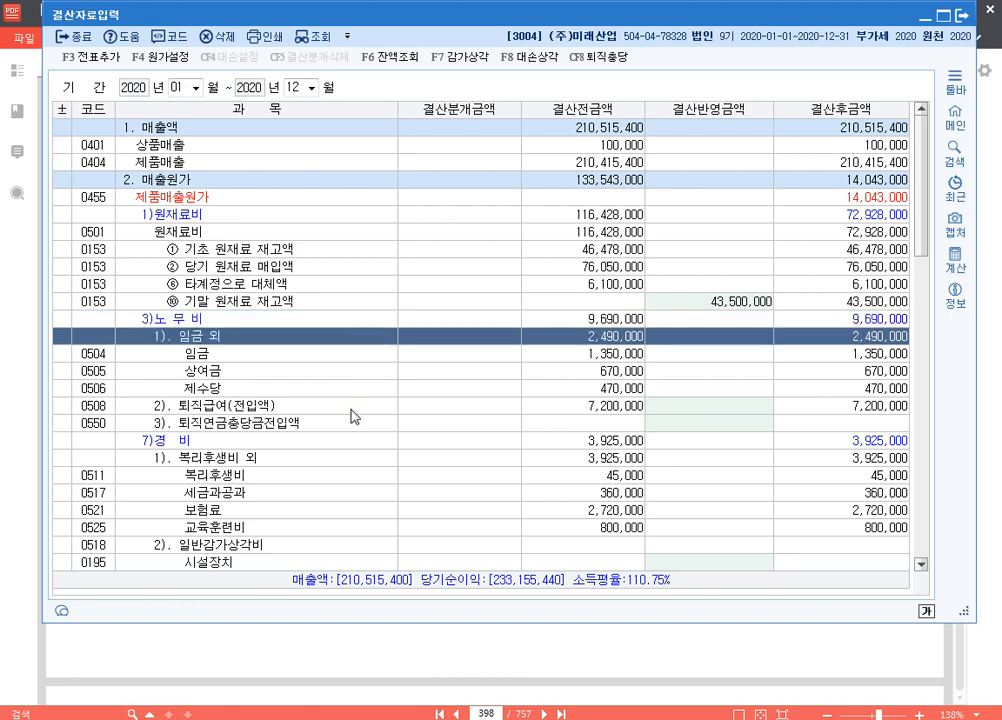
- Enter 12,300,000 as the closing adjustment amount for the manufacturing 퇴직급여(전입액) under 노무비 (0508)
{"action": "left_click", "coordinate": [352, 409]}
{"action": "scroll", "coordinate": [501, 412], "scroll_direction": "down", "scroll_amount": 3}
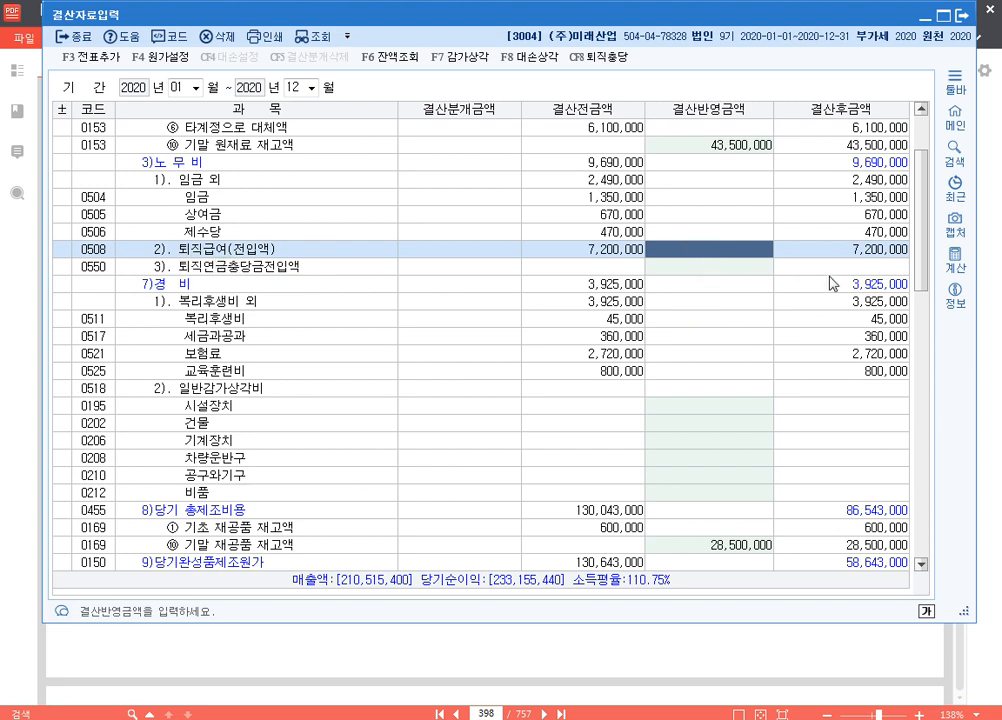
{"action": "type", "text": "12"}
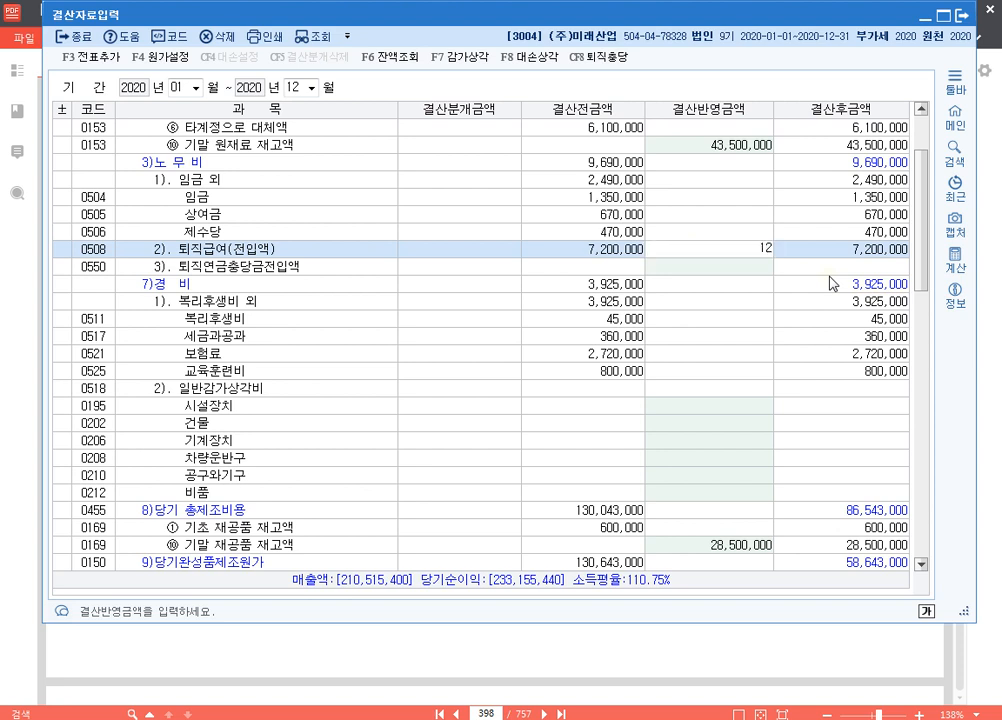
{"action": "type", "text": ",300,000"}
{"action": "key", "text": "Return"}
{"action": "key", "text": "Up"}
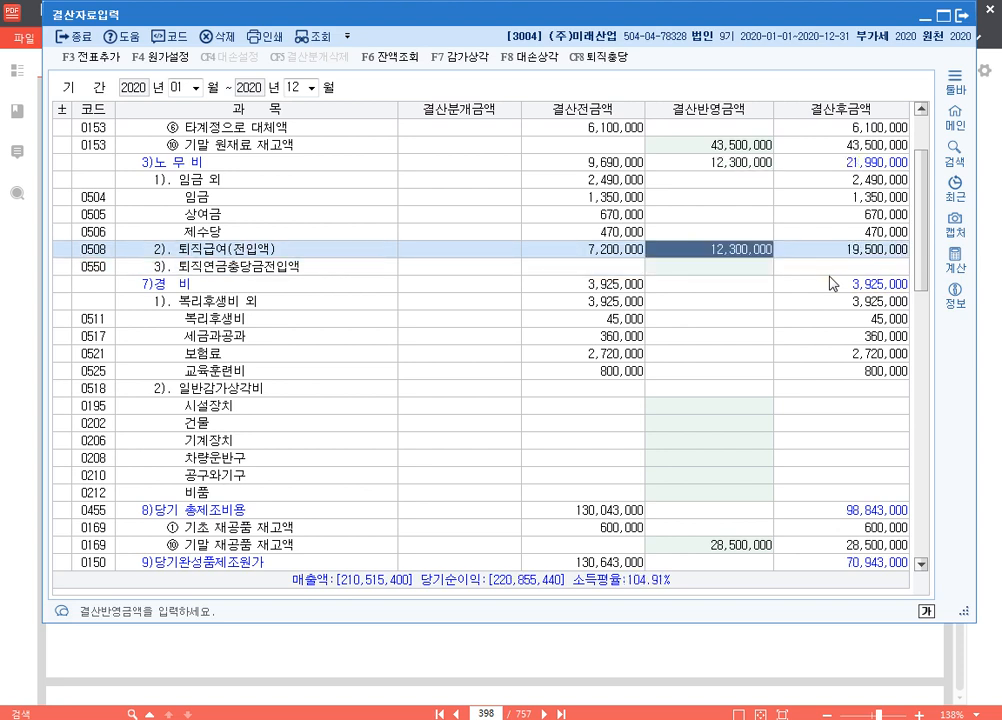
- Outline the 퇴직급여(전입액) labels of accounts 0508 and 0806 in red with the screen pen, clearing each marking
{"action": "key", "text": "F12"}
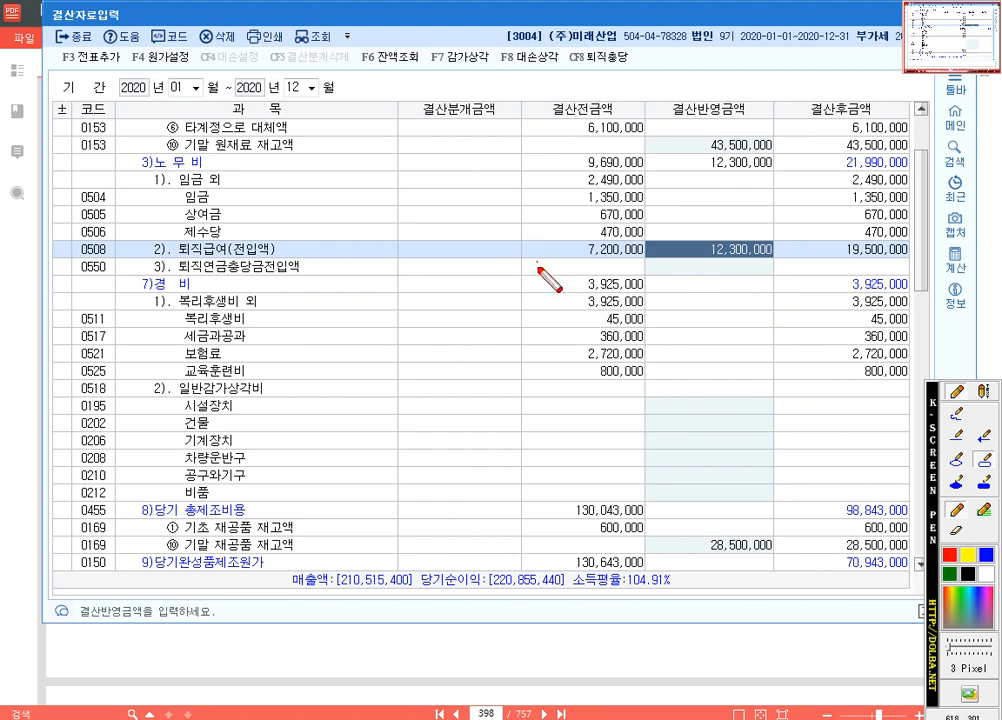
{"action": "mouse_move", "coordinate": [68, 232]}
{"action": "left_mouse_down"}
{"action": "mouse_move", "coordinate": [24, 258]}
{"action": "mouse_move", "coordinate": [283, 259]}
{"action": "left_mouse_up"}
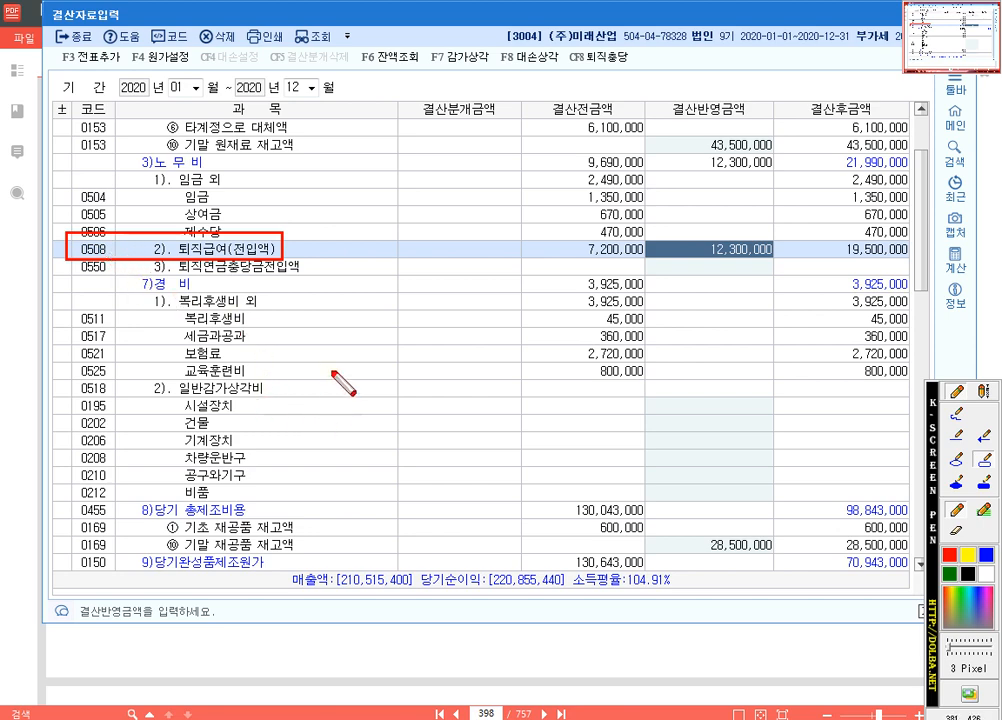
{"action": "key", "text": "Escape"}
{"action": "scroll", "coordinate": [320, 347], "scroll_direction": "down", "scroll_amount": 6}
{"action": "scroll", "coordinate": [320, 343], "scroll_direction": "down", "scroll_amount": 3}
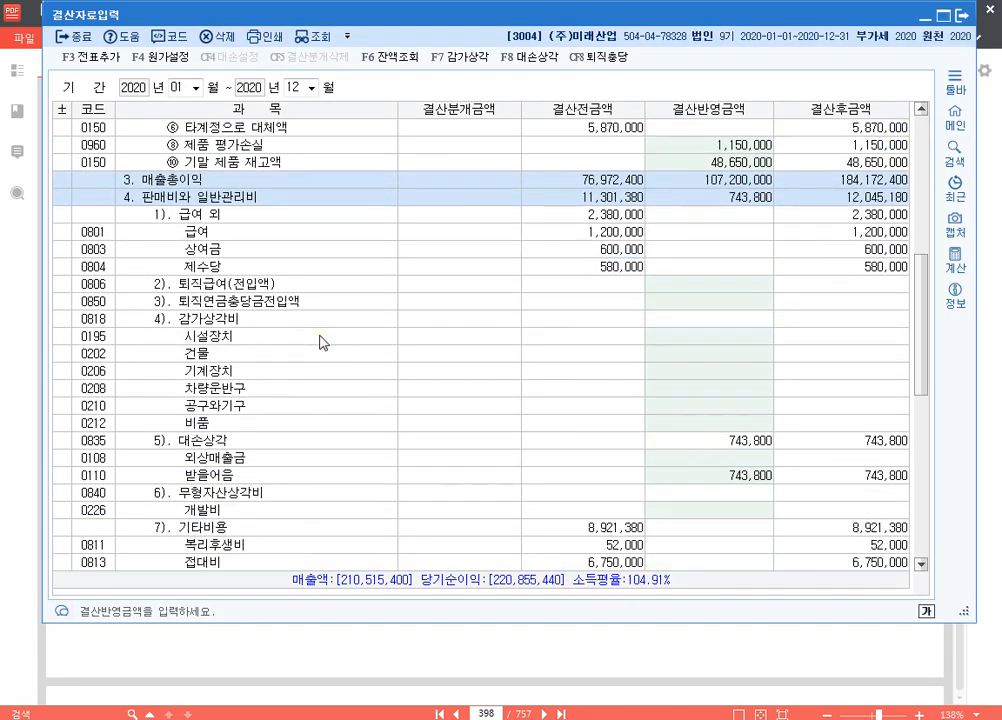
{"action": "key", "text": "F12"}
{"action": "mouse_move", "coordinate": [68, 270]}
{"action": "left_mouse_down"}
{"action": "mouse_move", "coordinate": [140, 305]}
{"action": "mouse_move", "coordinate": [325, 310]}
{"action": "mouse_move", "coordinate": [298, 295]}
{"action": "left_mouse_up"}
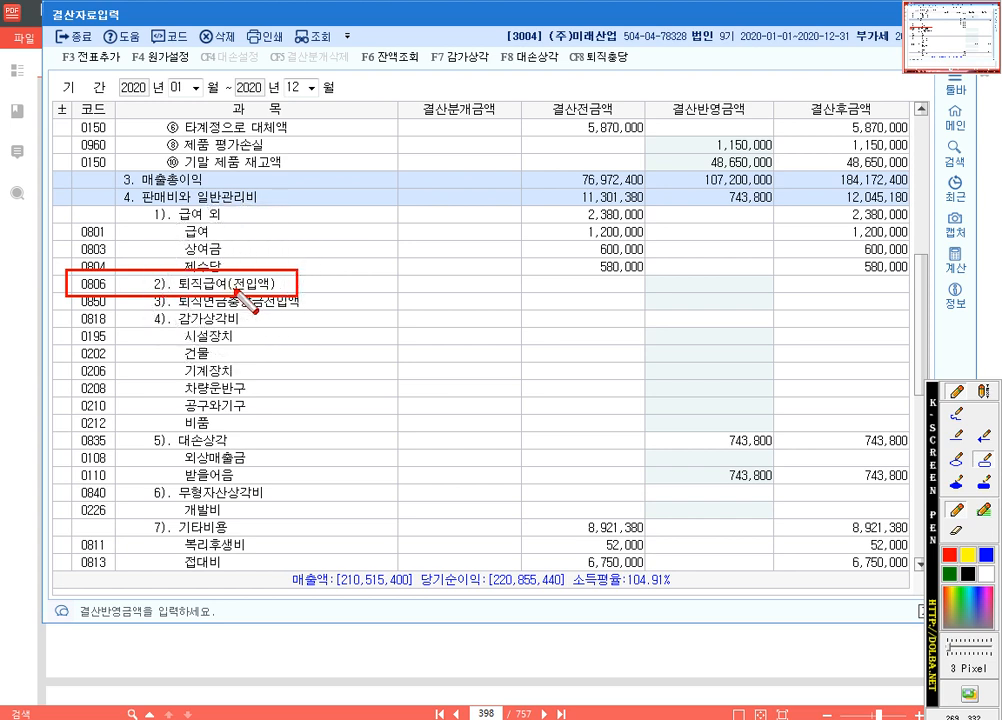
{"action": "key", "text": "Escape"}
- Enter 11,780,000 as the closing adjustment amount for 퇴직급여(전입액) under 판매비와 일반관리비 (0806)
{"action": "left_click", "coordinate": [700, 286]}
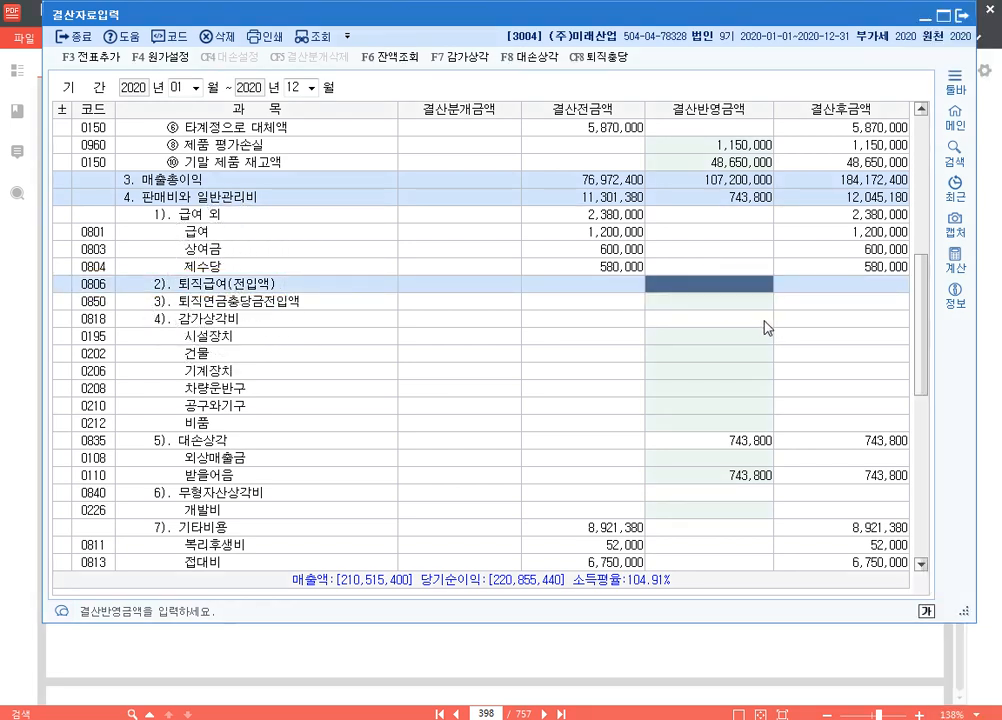
{"action": "type", "text": "11,7"}
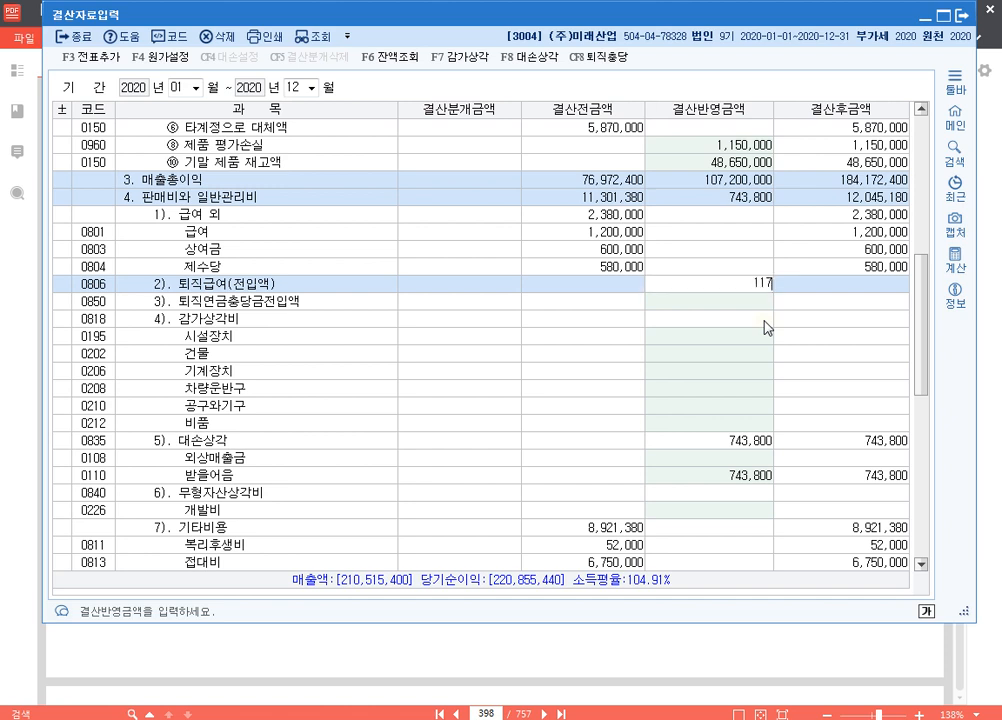
{"action": "type", "text": "80,000"}
{"action": "key", "text": "Return"}
{"action": "key", "text": "Up"}
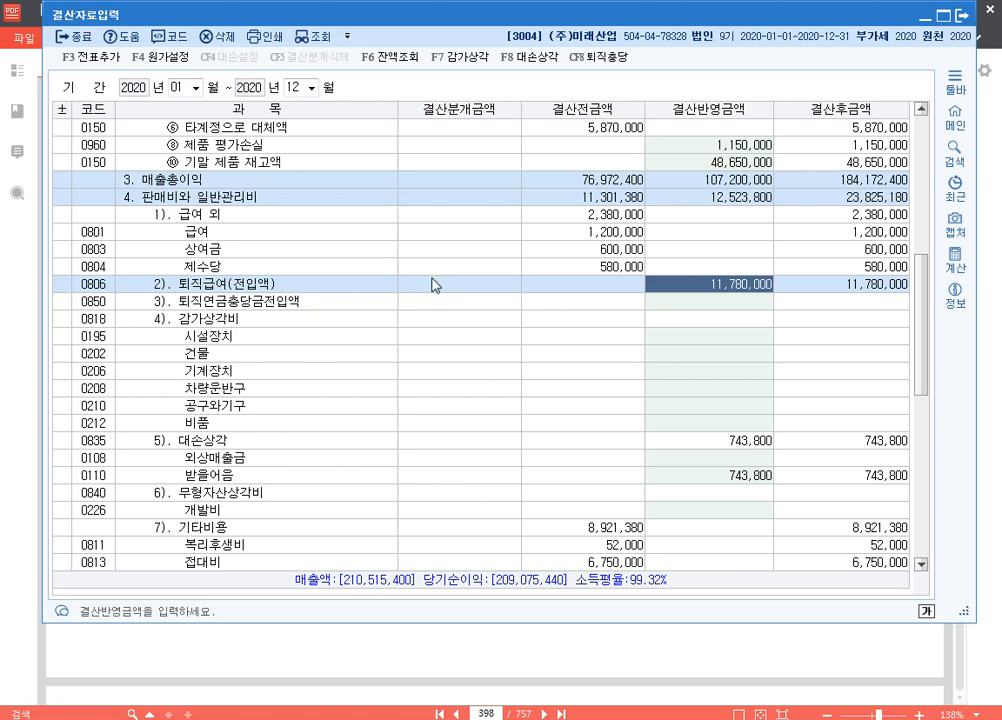
- Switch to 알PDF to check the fixed asset table in item [1], and return to the 결산자료입력 window
{"action": "key", "text": "alt+Tab"}
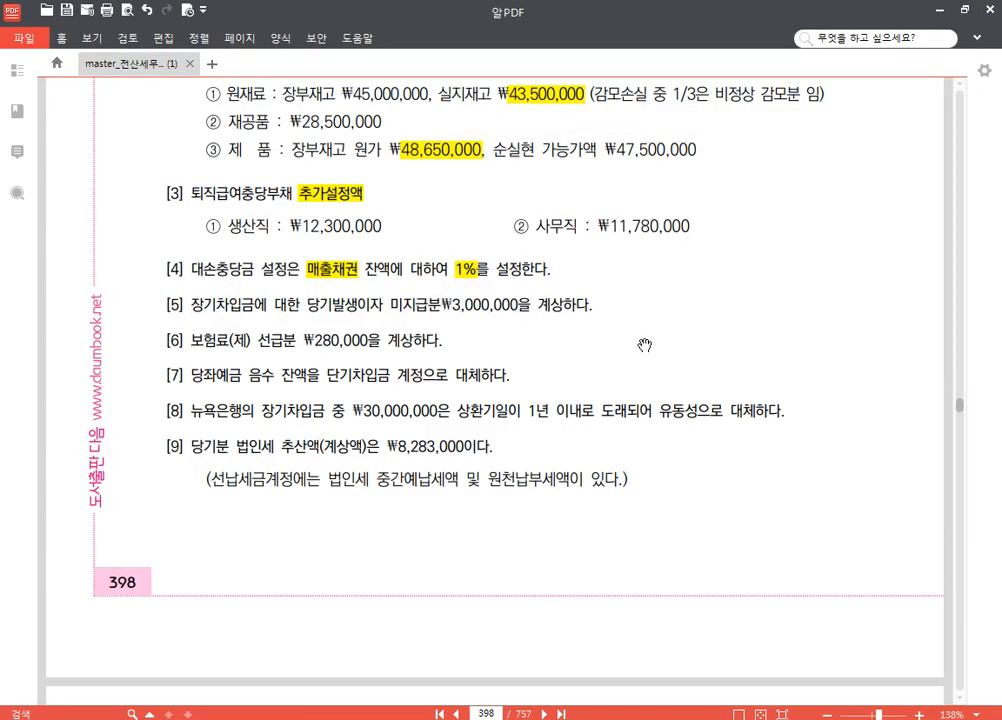
{"action": "scroll", "coordinate": [649, 337], "scroll_direction": "up", "scroll_amount": 10}
{"action": "scroll", "coordinate": [595, 342], "scroll_direction": "down", "scroll_amount": 6}
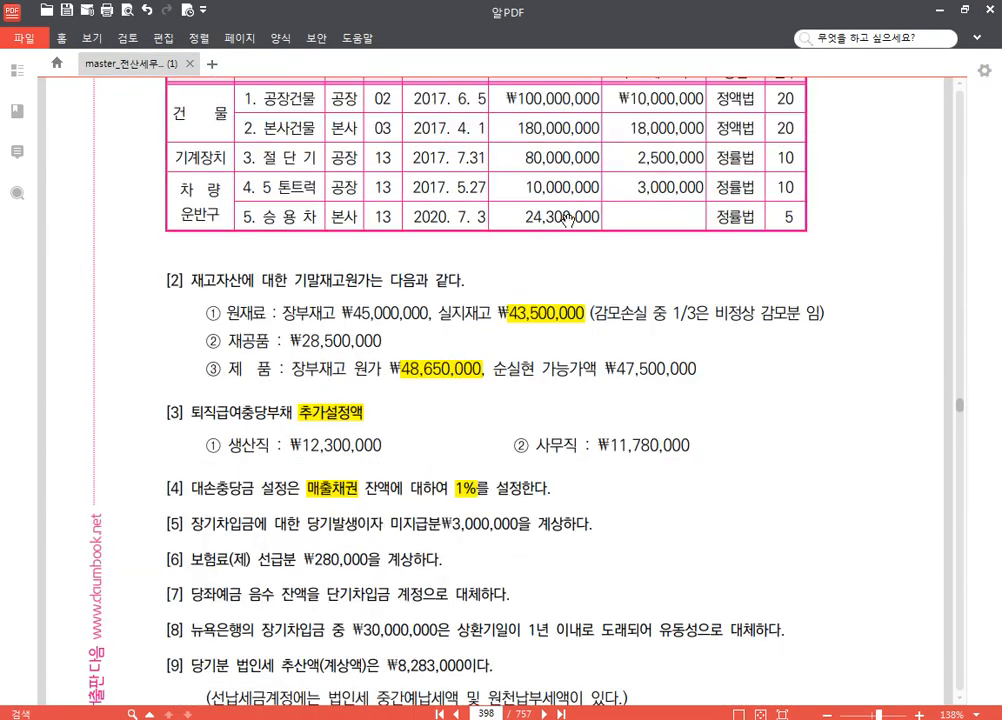
{"action": "scroll", "coordinate": [560, 225], "scroll_direction": "up", "scroll_amount": 2}
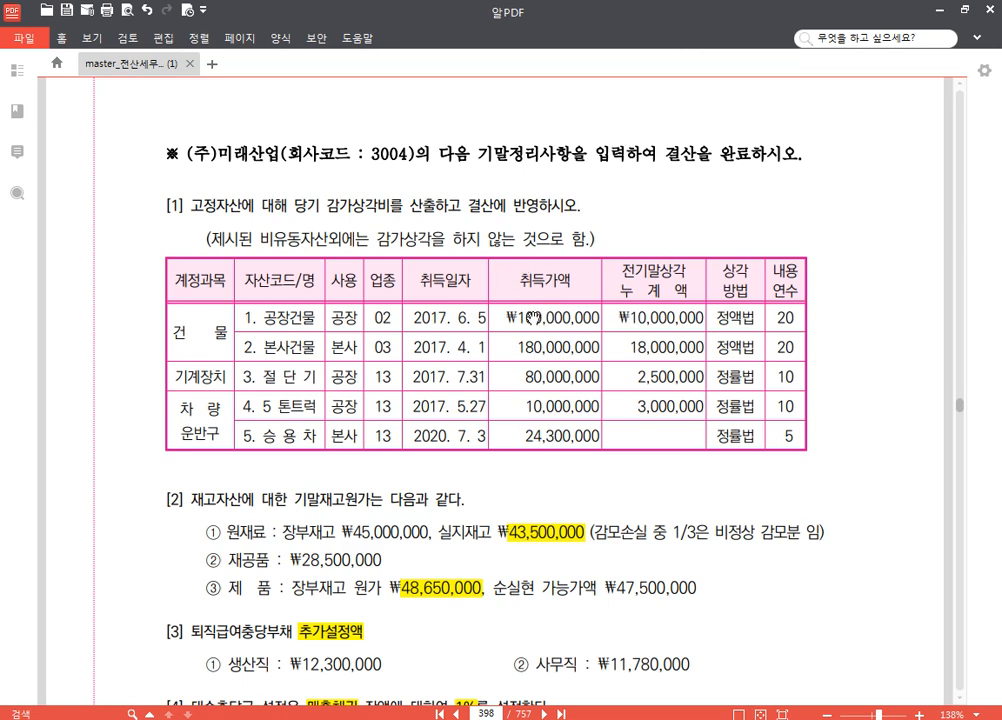
{"action": "key", "text": "alt+Tab"}
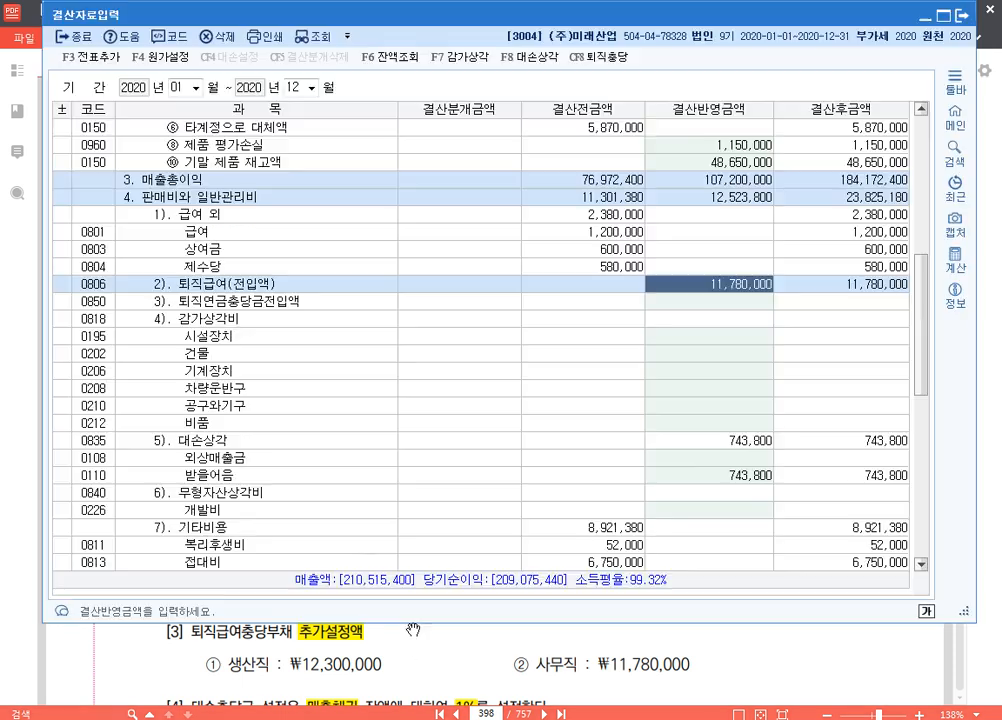
{"action": "scroll", "coordinate": [641, 343], "scroll_direction": "up", "scroll_amount": 2}
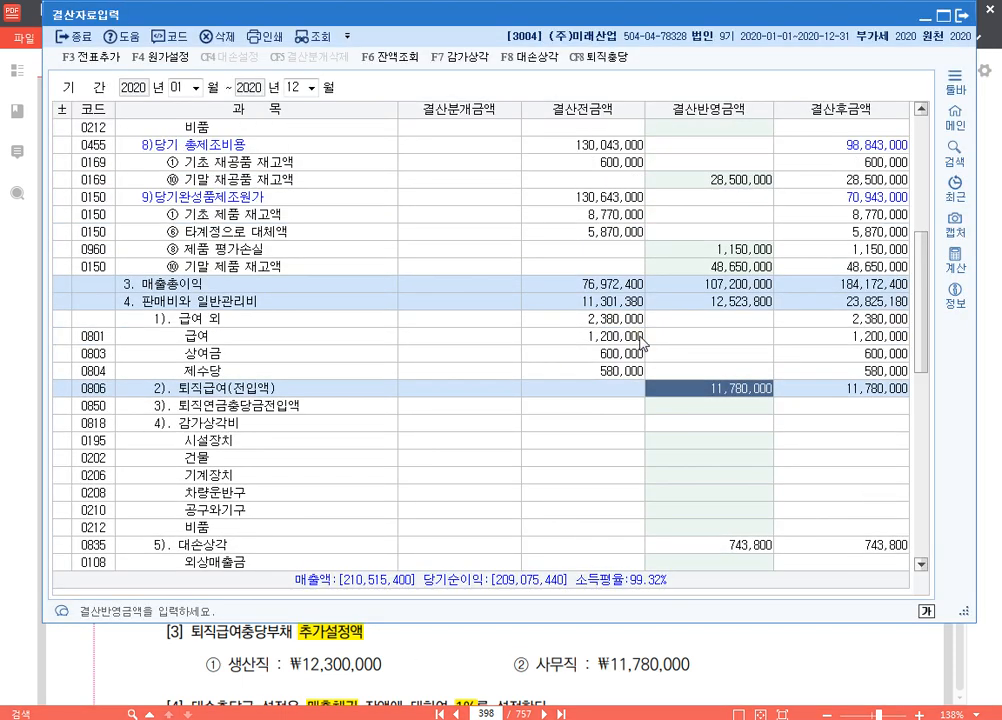
- Outline the 감가상각 function in red with the screen pen and clear the marking
{"action": "key", "text": "ctrl+2"}
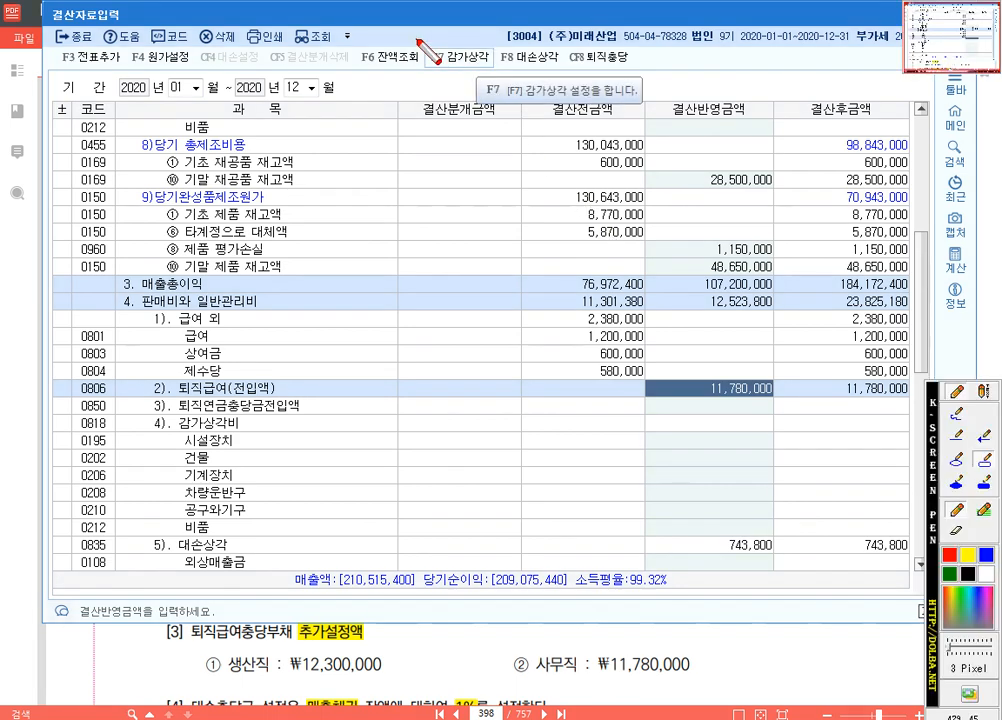
{"action": "left_click_drag", "start_coordinate": [411, 40], "coordinate": [498, 75]}
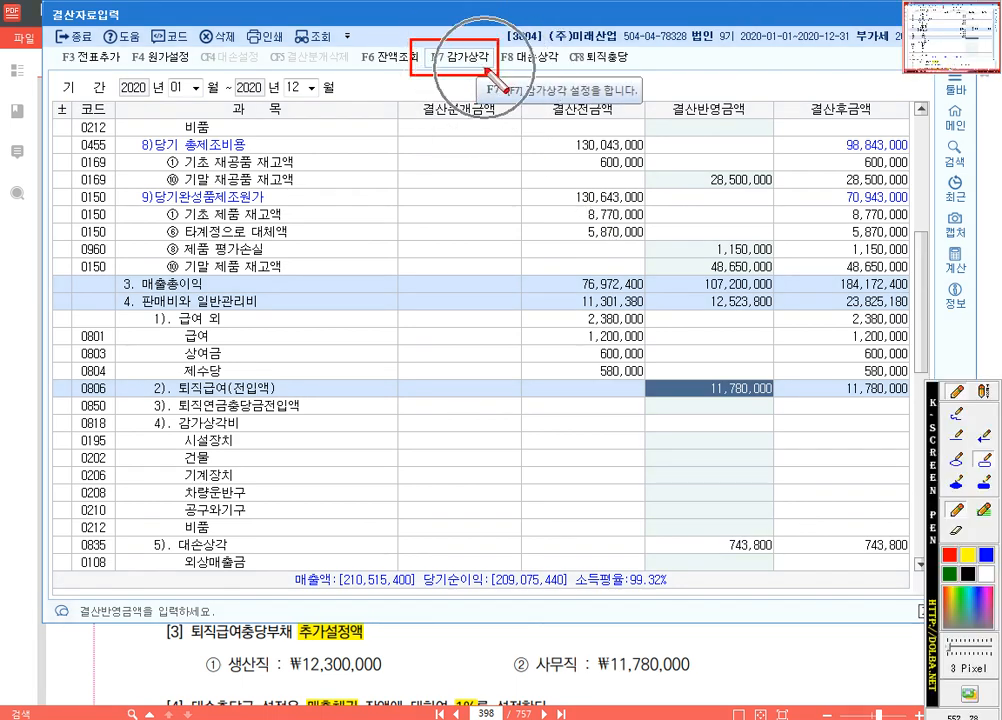
{"action": "key", "text": "Escape"}
- Load the registered fixed assets' depreciation and apply it to the closing data (결산반영)
{"action": "left_click", "coordinate": [477, 63]}
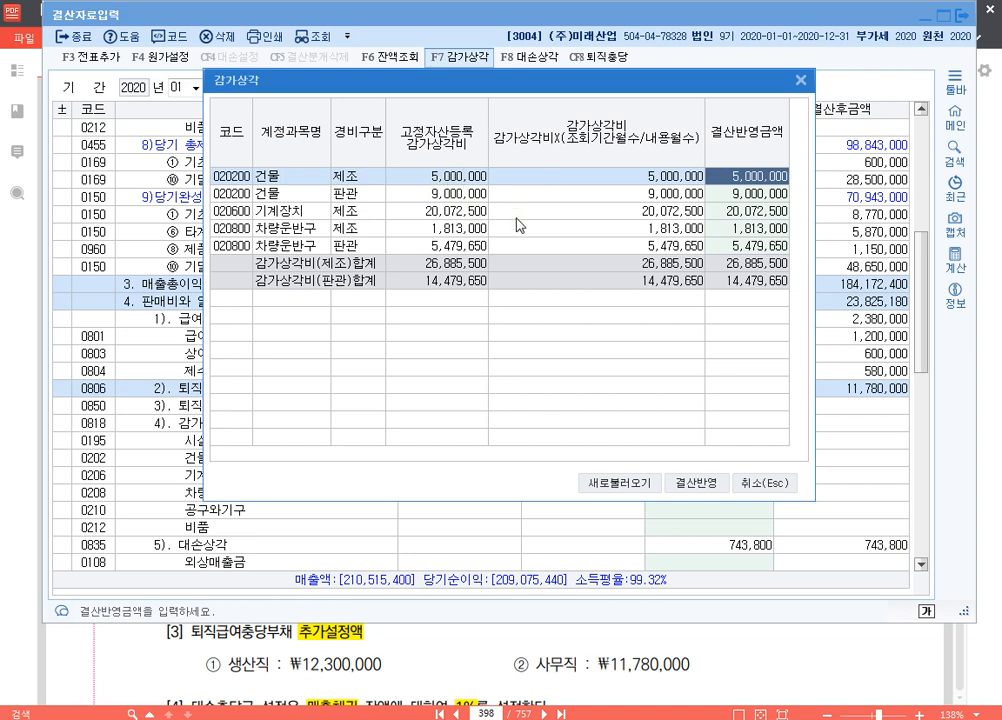
{"action": "left_click", "coordinate": [694, 484]}
{"action": "left_click", "coordinate": [539, 285]}
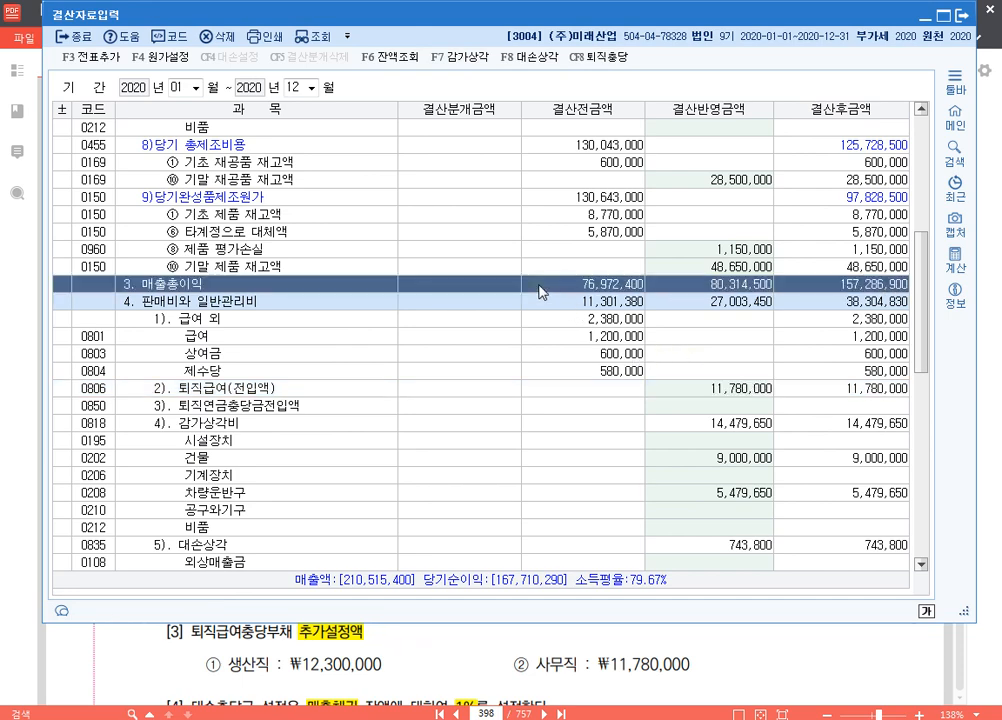
- Outline the 일반감가상각비 (0518) block of manufacturing costs in red with the screen pen and clear the marking
{"action": "scroll", "coordinate": [540, 288], "scroll_direction": "up", "scroll_amount": 2}
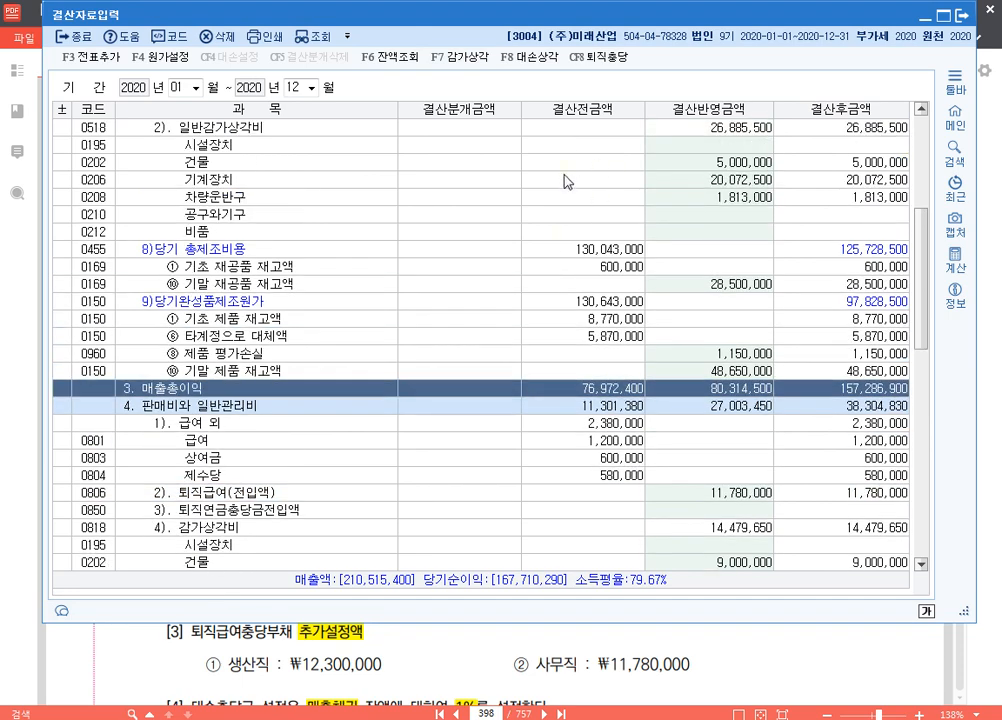
{"action": "key", "text": "ctrl+2"}
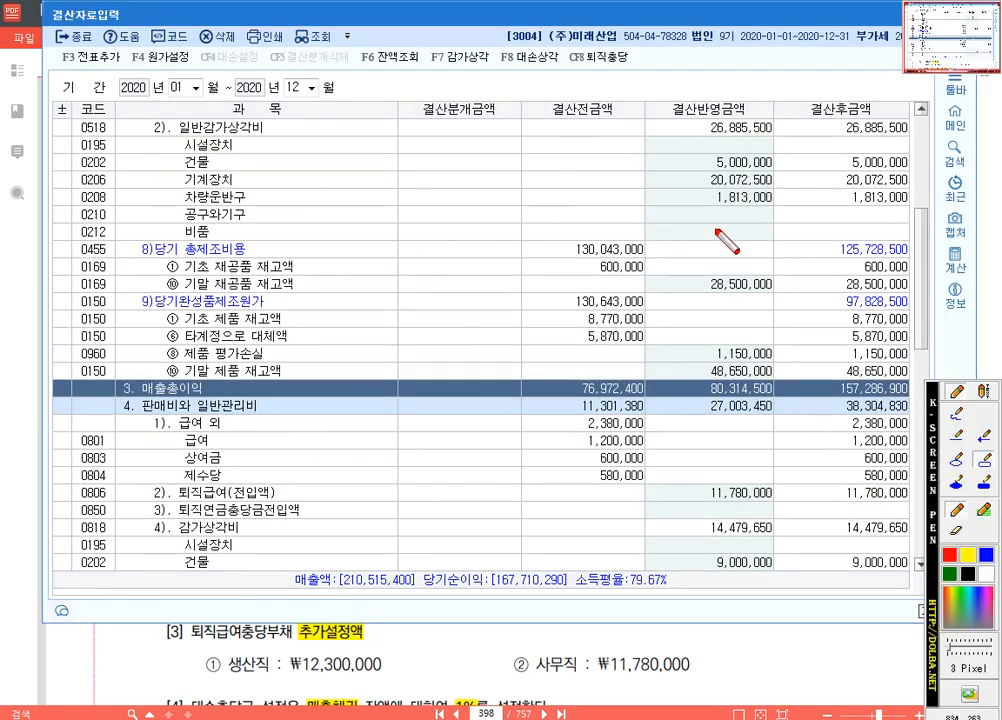
{"action": "left_click_drag", "start_coordinate": [145, 118], "coordinate": [785, 244]}
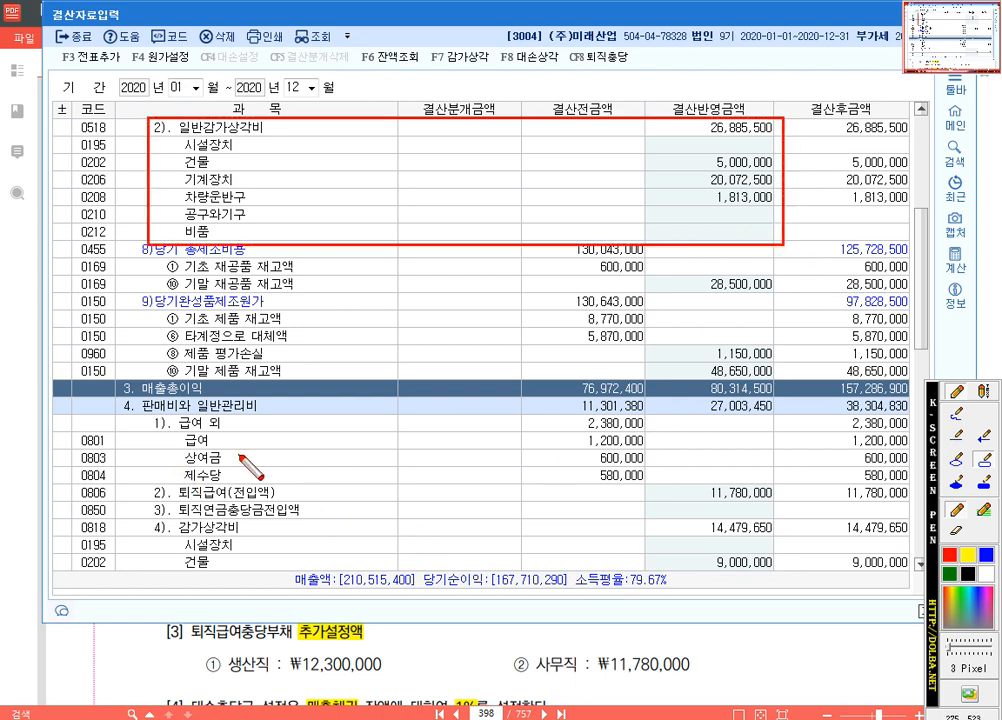
{"action": "key", "text": "Escape"}
- Outline the 감가상각비 (0818) block under 판매비와 일반관리비 in red with the screen pen and clear the marking
{"action": "scroll", "coordinate": [180, 521], "scroll_direction": "down", "scroll_amount": 1}
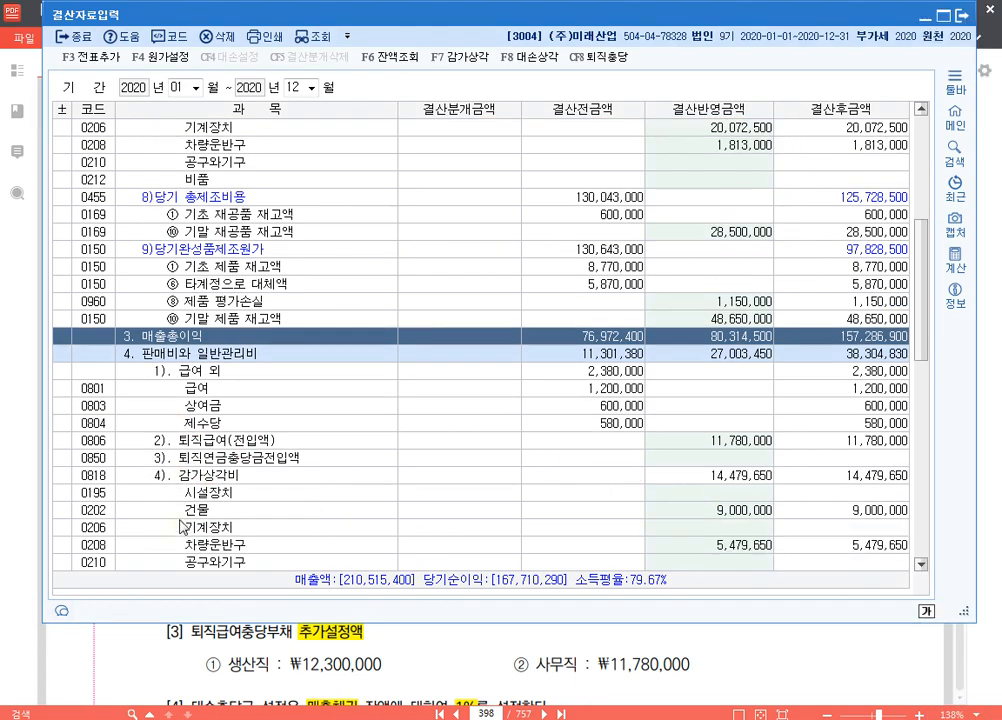
{"action": "scroll", "coordinate": [180, 521], "scroll_direction": "down", "scroll_amount": 1}
{"action": "key", "text": "ctrl+2"}
{"action": "left_click_drag", "start_coordinate": [135, 415], "coordinate": [813, 548]}
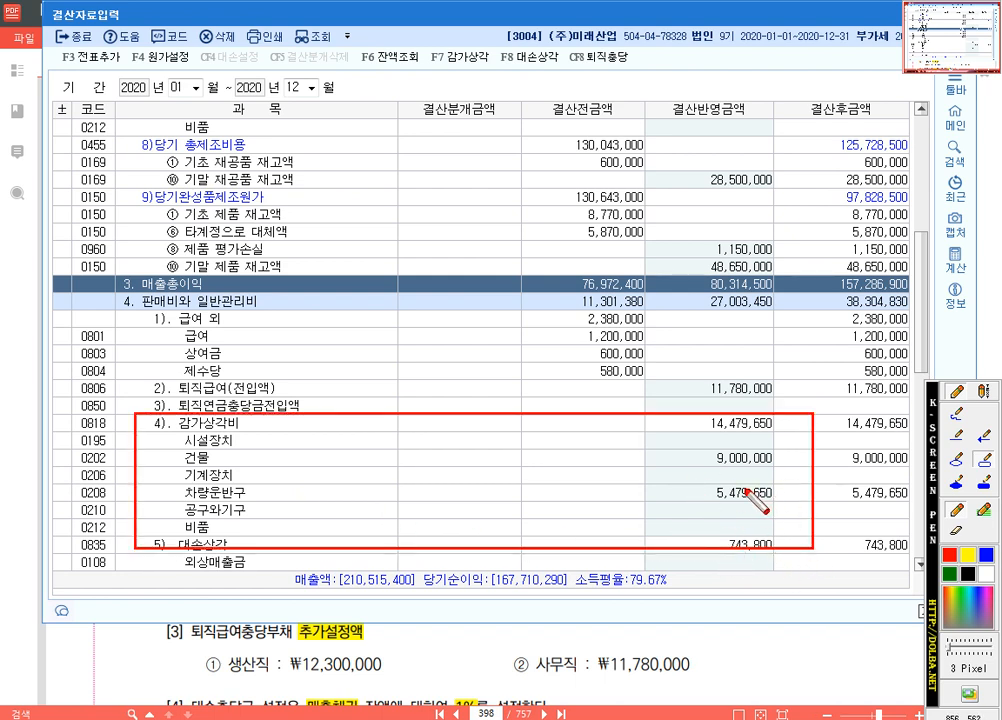
{"action": "key", "text": "Escape"}
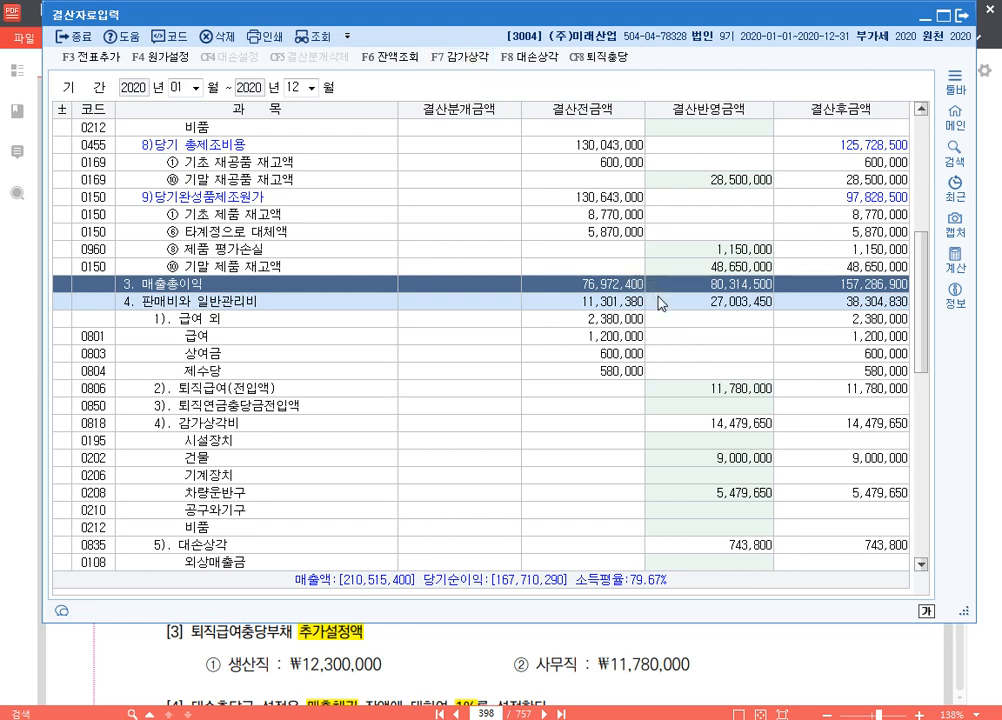
- Switch to 알PDF to read the remaining closing items through [9] on page 398, and return to the 결산자료입력 window
{"action": "left_click", "coordinate": [722, 353]}
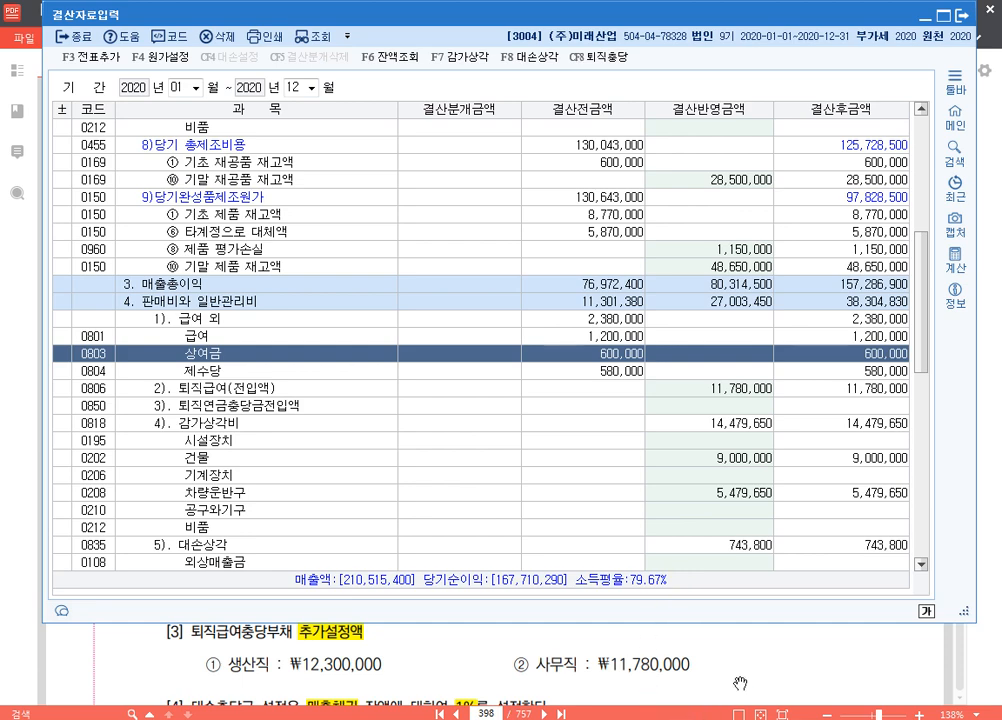
{"action": "key", "text": "alt+Tab"}
{"action": "scroll", "coordinate": [637, 570], "scroll_direction": "down", "scroll_amount": 3}
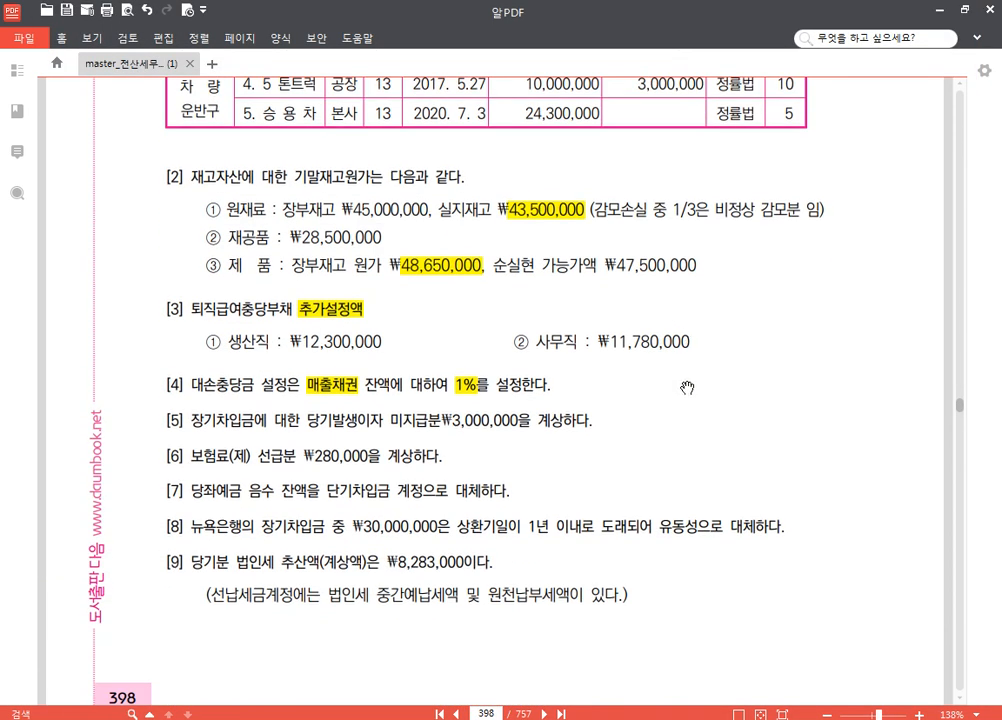
{"action": "scroll", "coordinate": [660, 405], "scroll_direction": "down", "scroll_amount": 3}
{"action": "scroll", "coordinate": [580, 400], "scroll_direction": "up", "scroll_amount": 1}
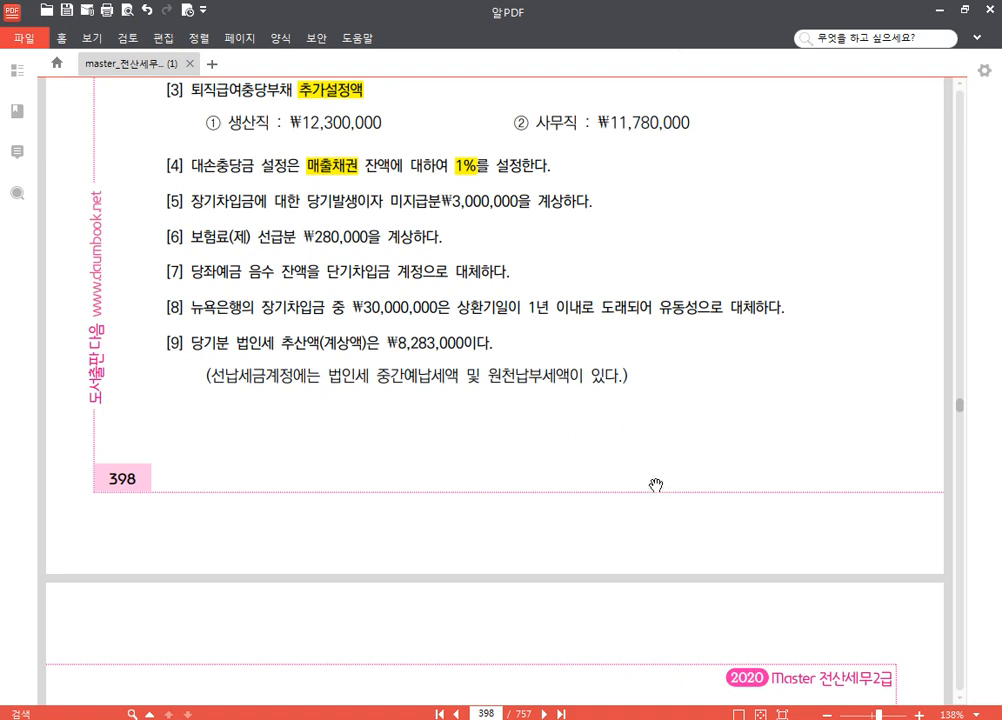
{"action": "key", "text": "alt+Tab"}
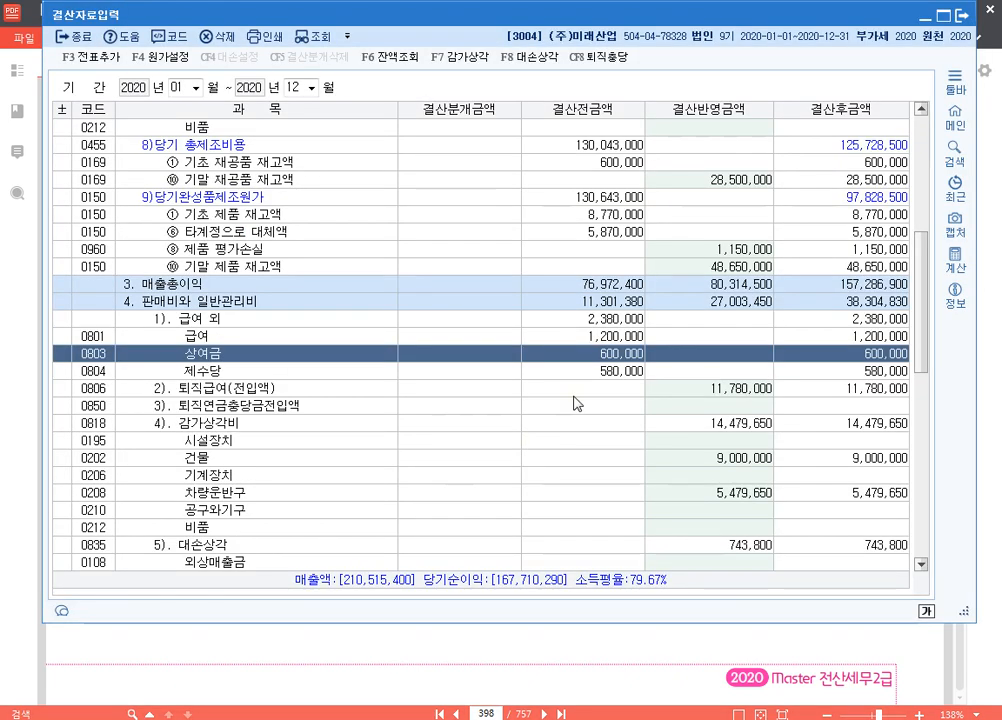
- Shorten the 결산자료입력 window, outline the 결산후금액 heading and the 법인세차감전이익 amount below it in red, and clear the markings
{"action": "scroll", "coordinate": [791, 378], "scroll_direction": "down", "scroll_amount": 14}
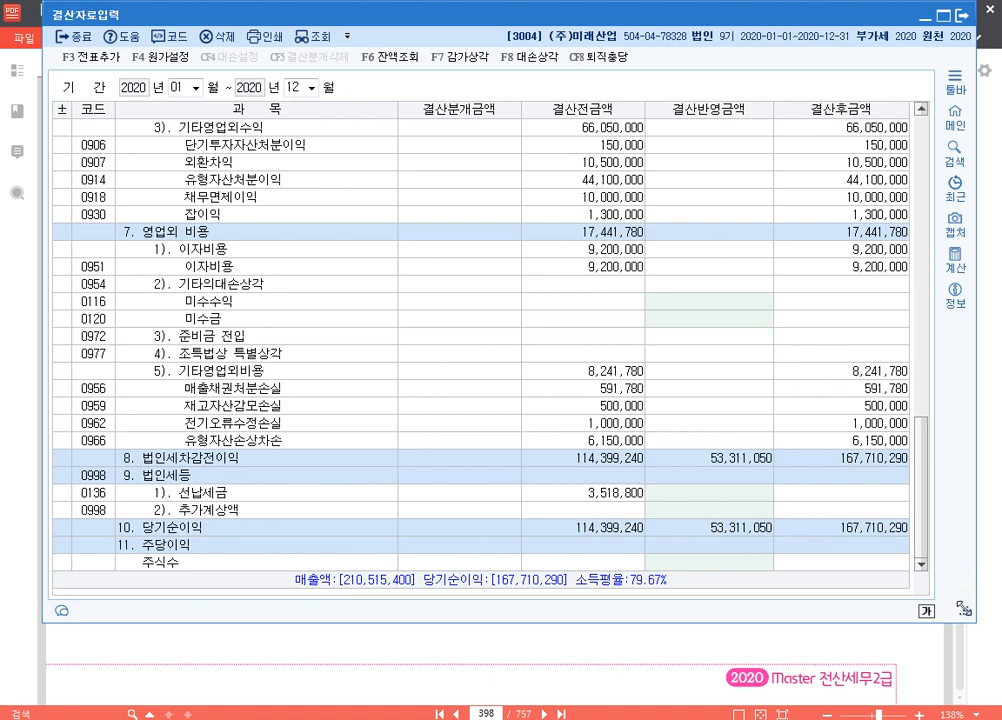
{"action": "left_click_drag", "start_coordinate": [963, 607], "coordinate": [985, 452]}
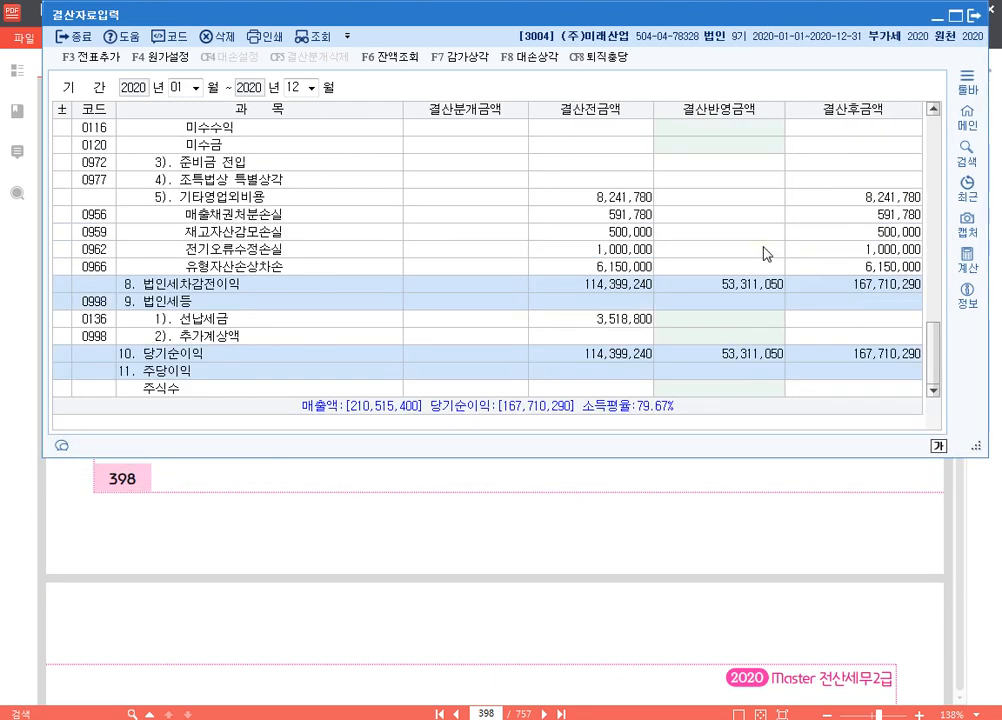
{"action": "key", "text": "F12"}
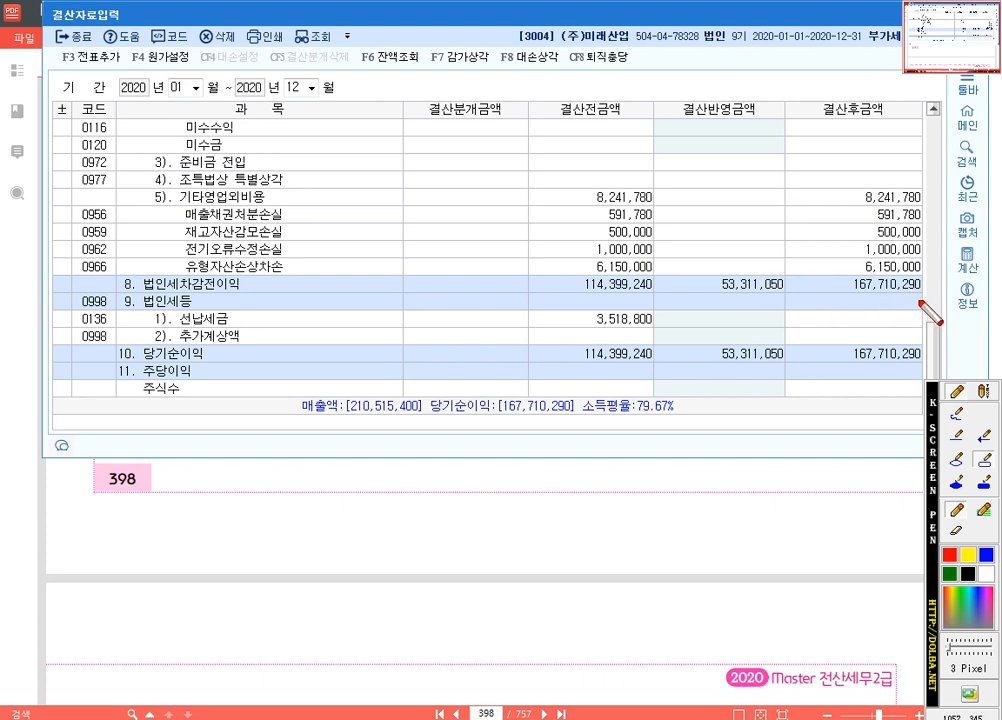
{"action": "left_click_drag", "start_coordinate": [929, 299], "coordinate": [781, 267]}
{"action": "left_click_drag", "start_coordinate": [920, 120], "coordinate": [903, 127]}
{"action": "key", "text": "ctrl"}
{"action": "key", "text": "ctrl"}
{"action": "key", "text": "ctrl"}
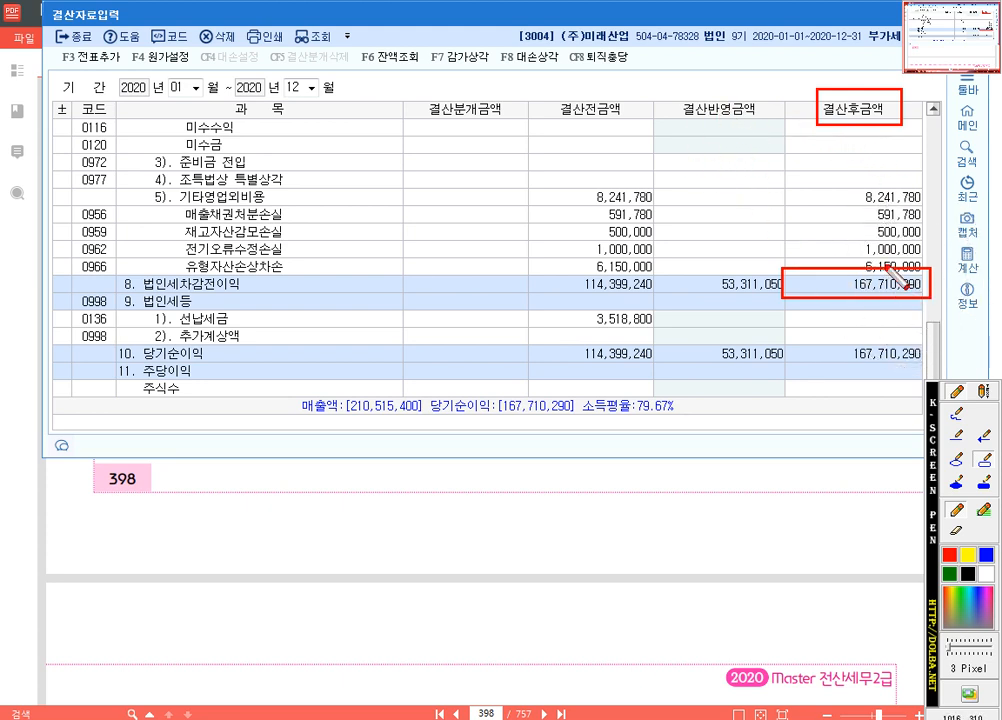
{"action": "key", "text": "ctrl"}
{"action": "key", "text": "ctrl"}
{"action": "key", "text": "ctrl"}
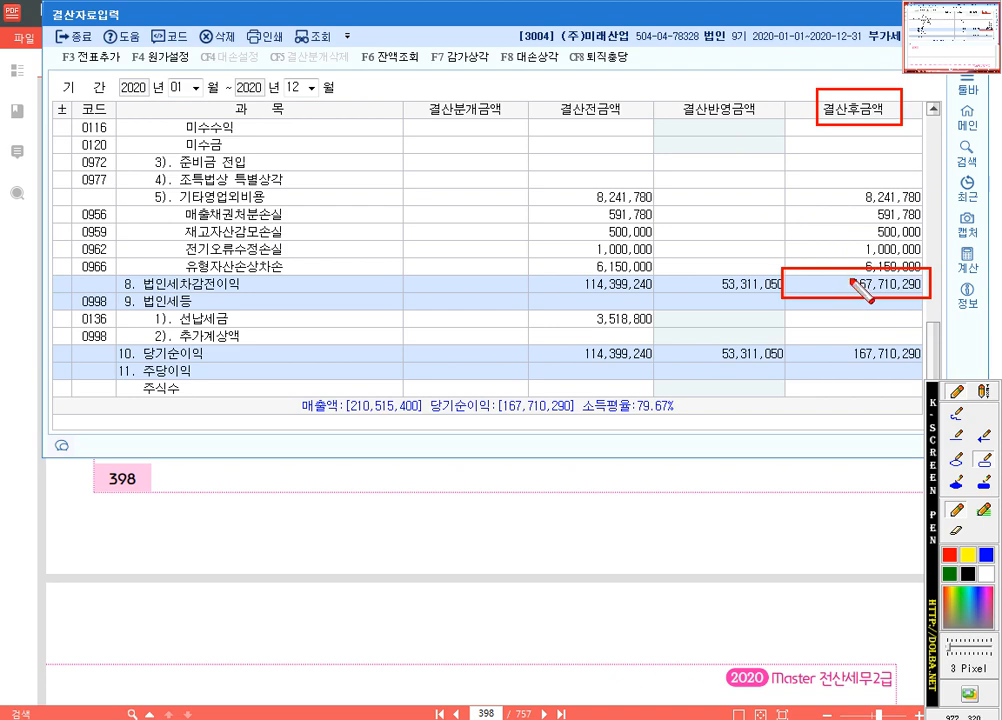
{"action": "key", "text": "Escape"}
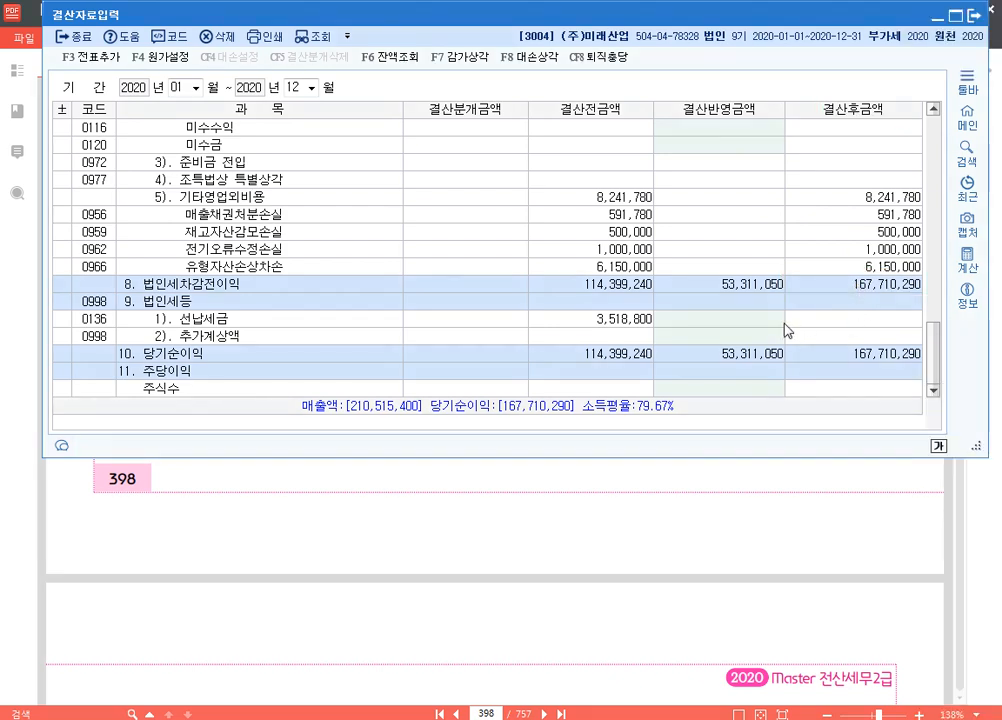
- Shorten the window further and enter 3,518,800 as the closing adjustment amount for 선납세금 (0136) under 법인세등
{"action": "left_click_drag", "start_coordinate": [975, 446], "coordinate": [971, 393]}
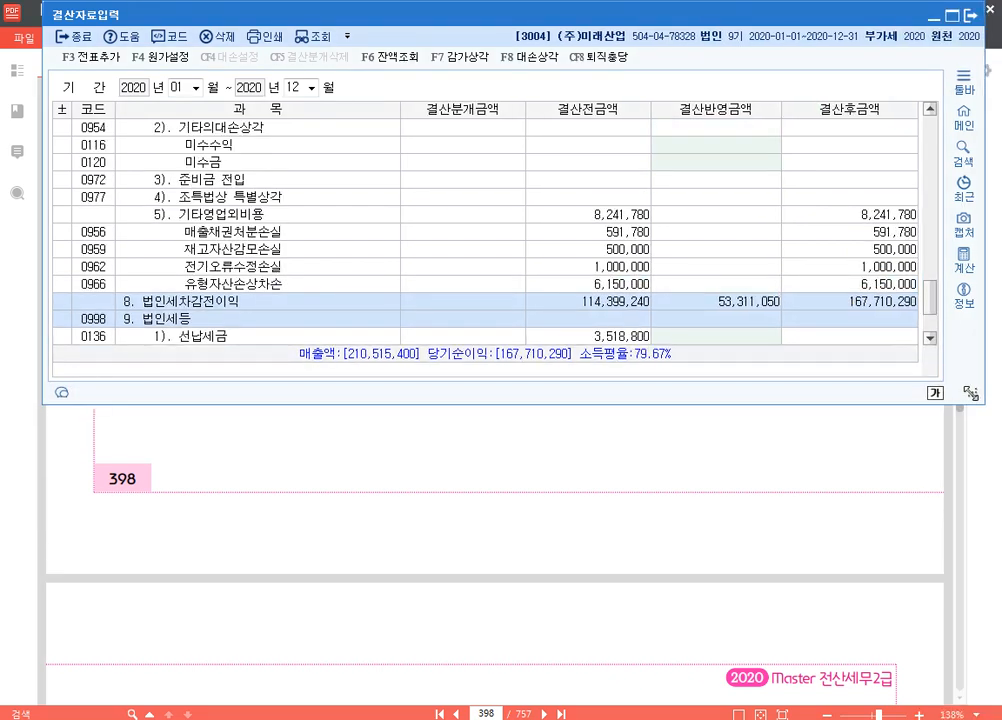
{"action": "scroll", "coordinate": [885, 281], "scroll_direction": "down", "scroll_amount": 2}
{"action": "left_click", "coordinate": [717, 268]}
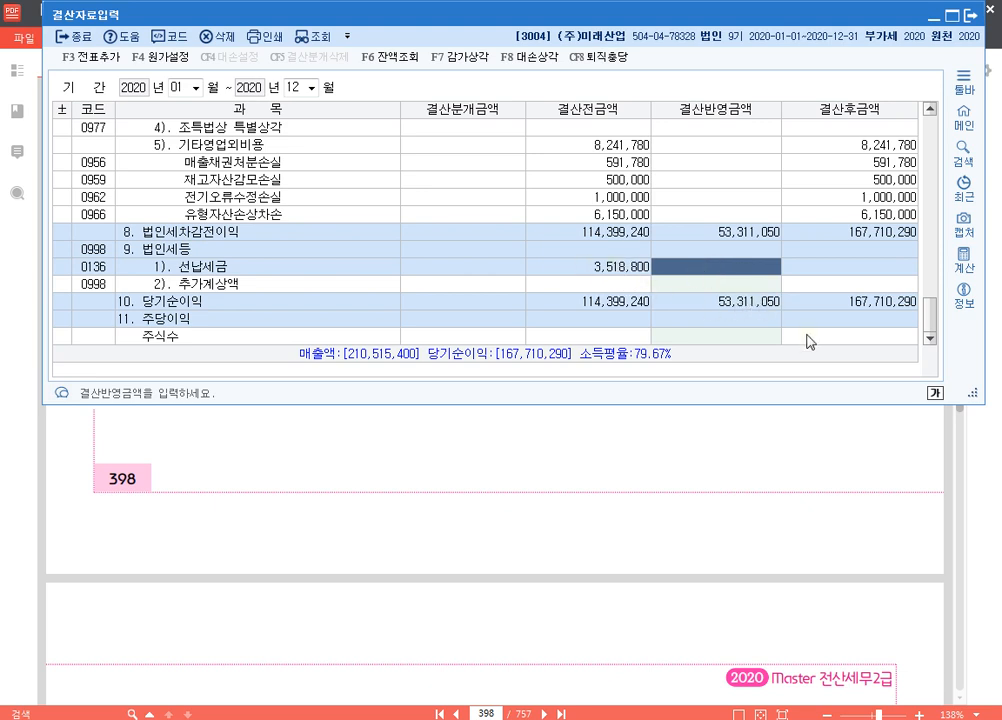
{"action": "type", "text": "3,518"}
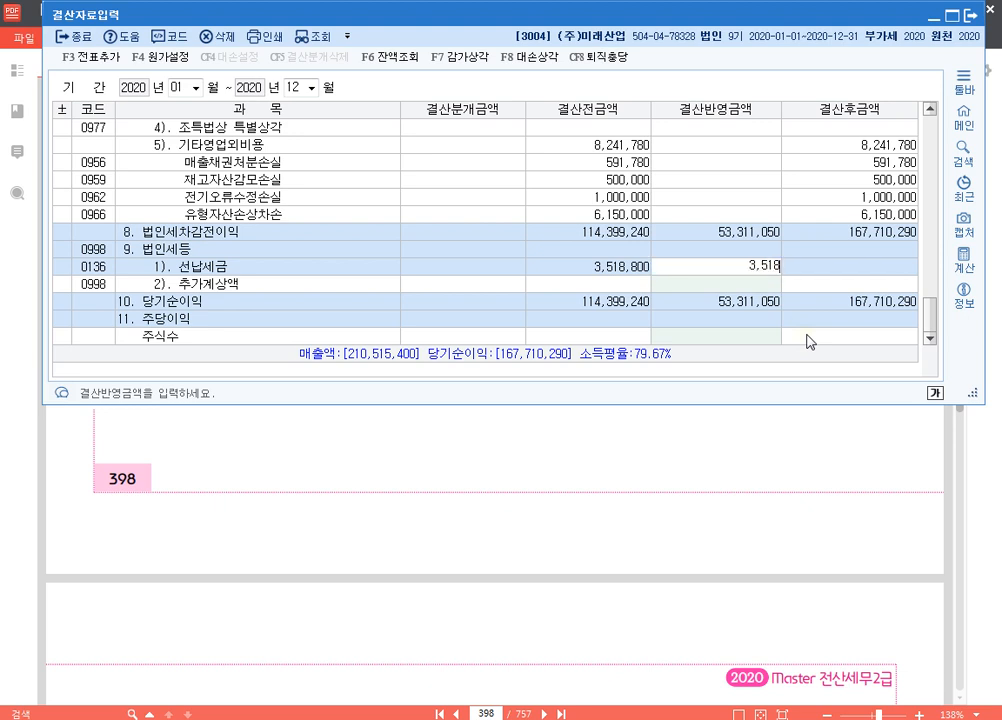
{"action": "type", "text": ",800"}
{"action": "key", "text": "Return"}
{"action": "key", "text": "Up"}
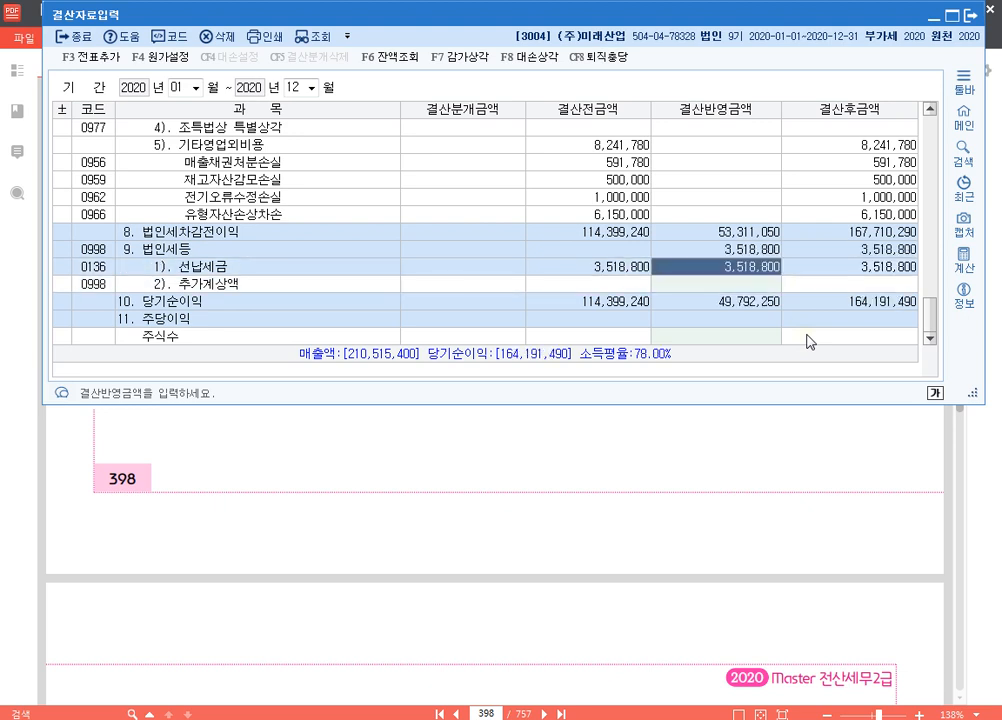
- Open the built-in calculator, move it clear of the adjustment column, and subtract 3,518,800 from 8,283,000
{"action": "left_click", "coordinate": [964, 260]}
{"action": "left_click_drag", "start_coordinate": [536, 22], "coordinate": [470, 32]}
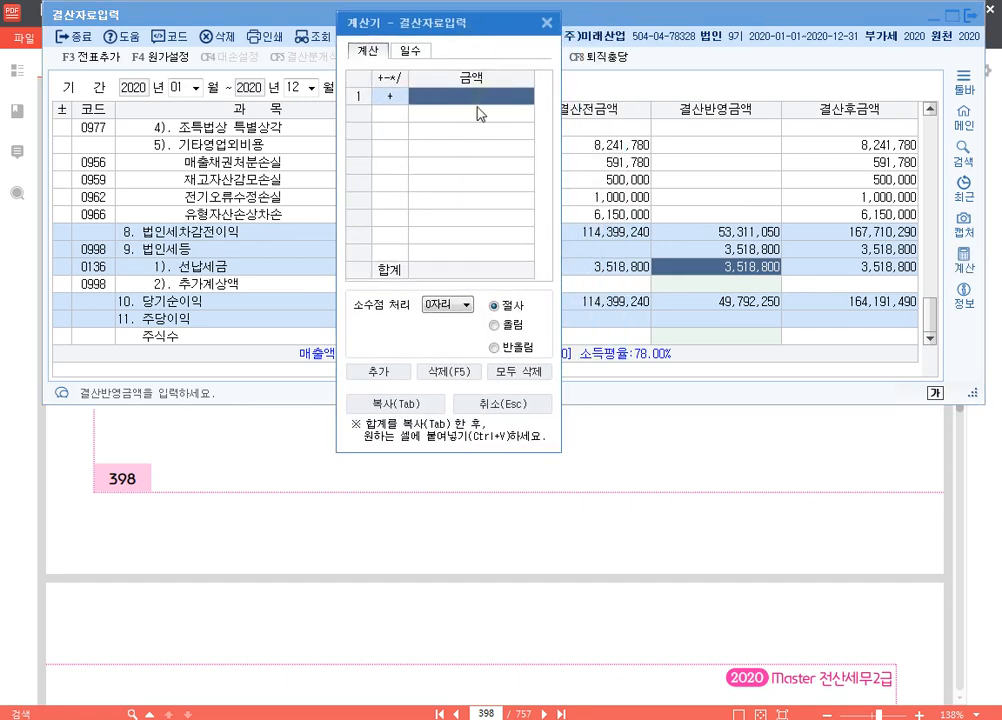
{"action": "type", "text": "8,283,"}
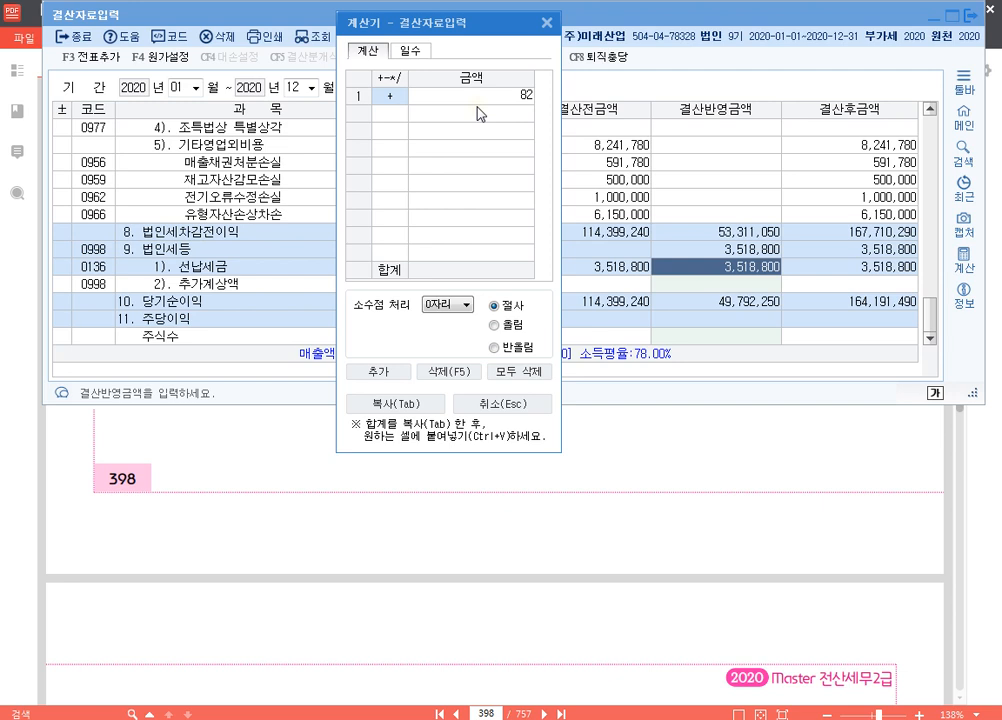
{"action": "type", "text": "000"}
{"action": "key", "text": "Return"}
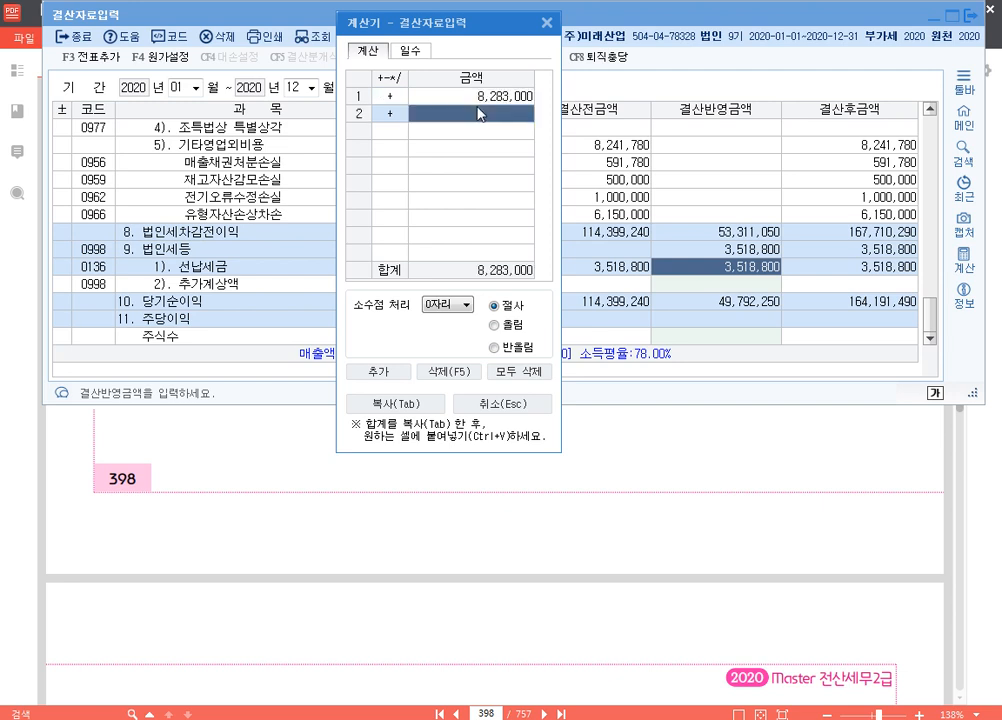
{"action": "key", "text": "Up"}
{"action": "key", "text": "Return"}
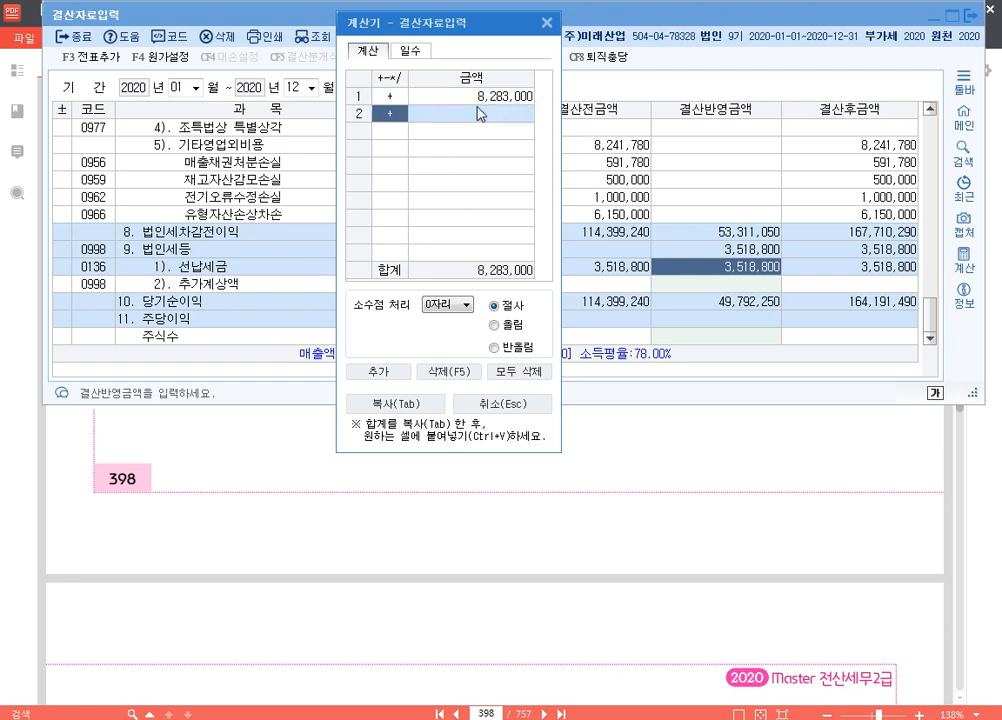
{"action": "key", "text": "minus"}
{"action": "type", "text": "3"}
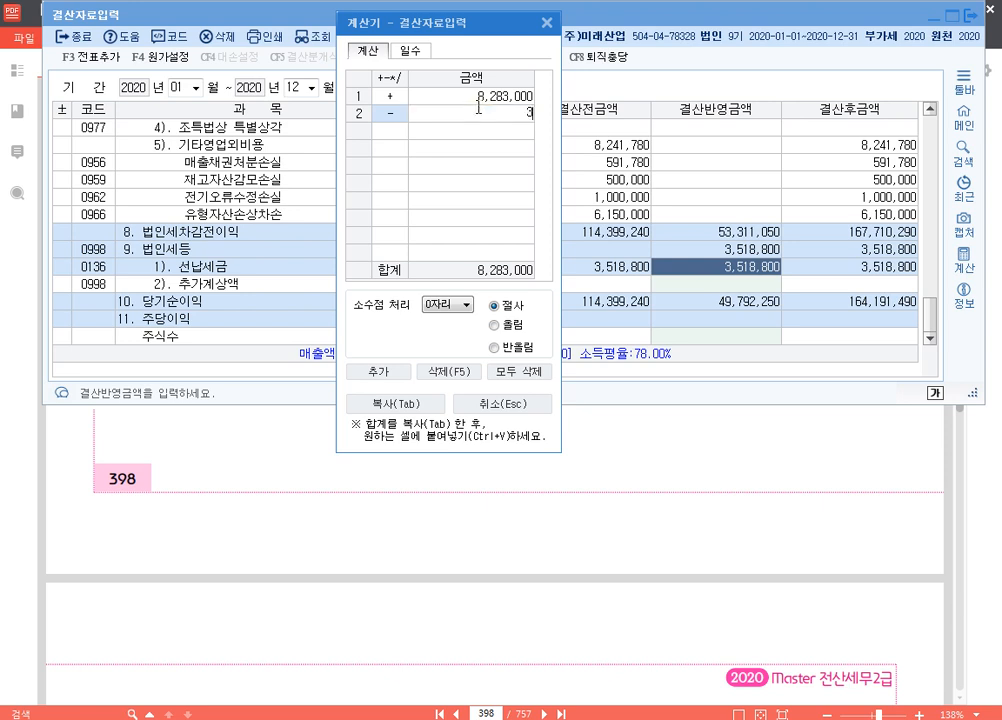
{"action": "type", "text": ",518,800"}
{"action": "key", "text": "Return"}
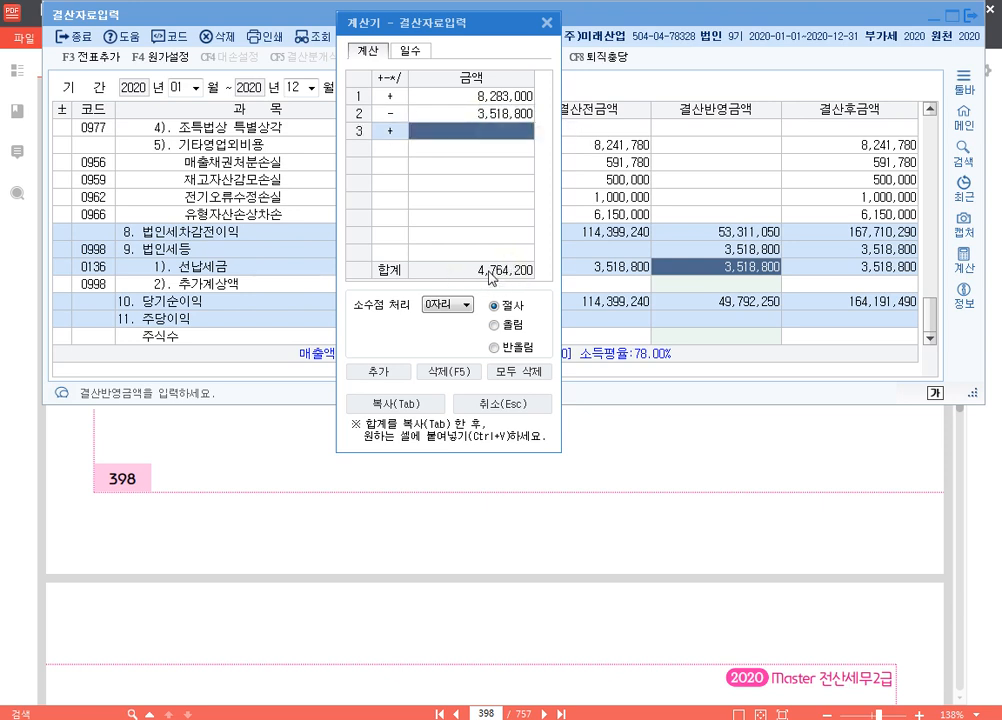
- Enter 4,764,200 as the closing adjustment amount for 추가계상액 (0998) under 법인세등
{"action": "left_click", "coordinate": [689, 274]}
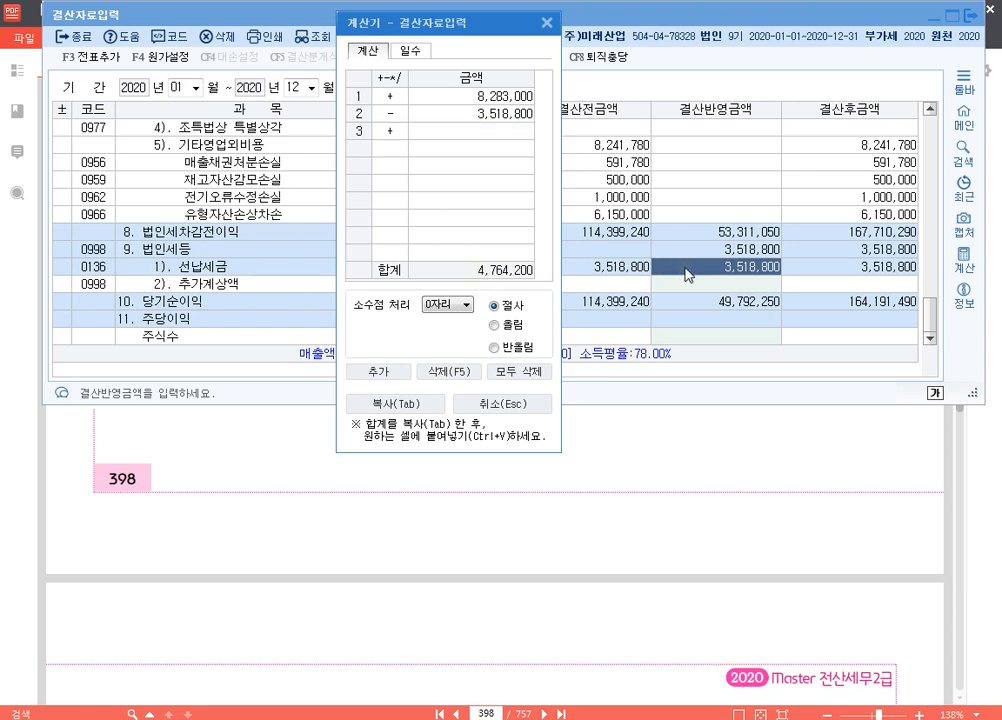
{"action": "left_click", "coordinate": [746, 285]}
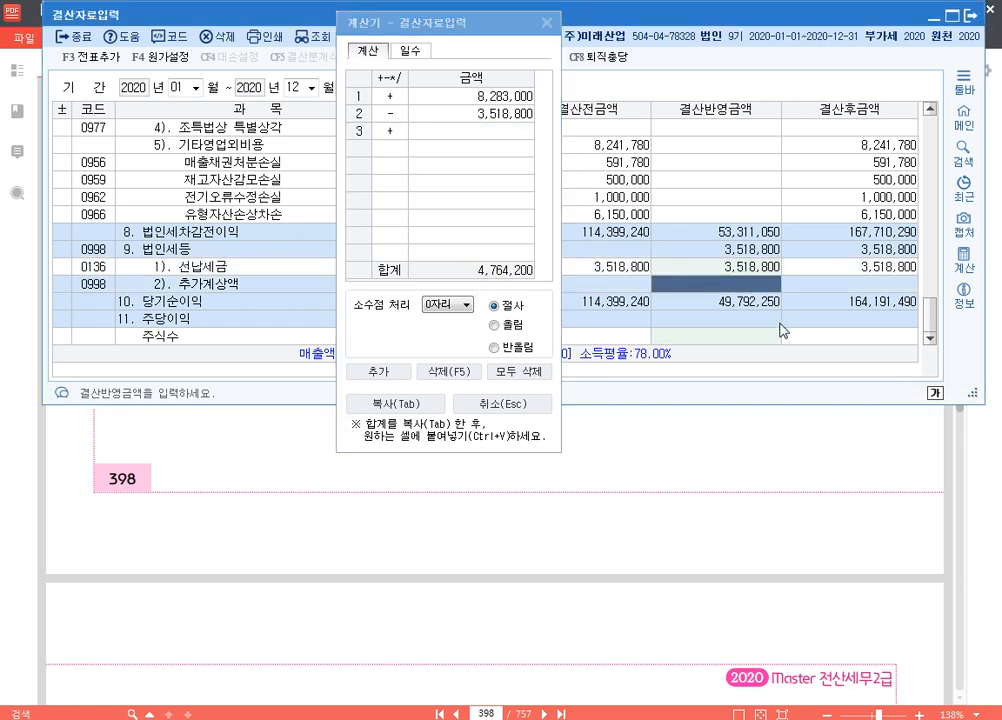
{"action": "type", "text": "4"}
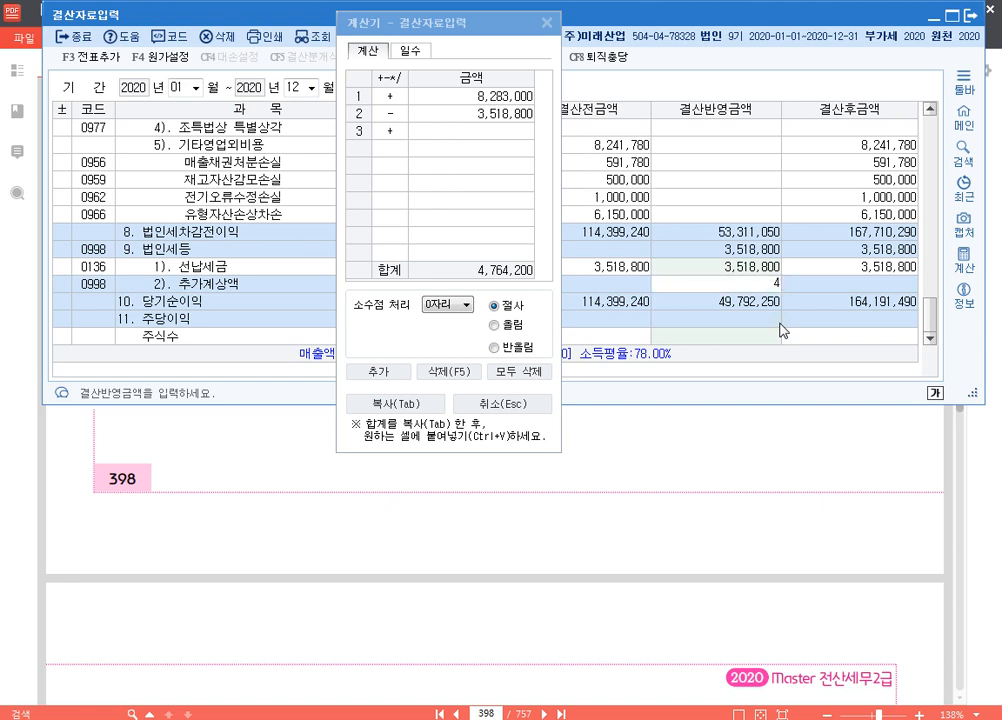
{"action": "type", "text": ",764,200"}
{"action": "key", "text": "Return"}
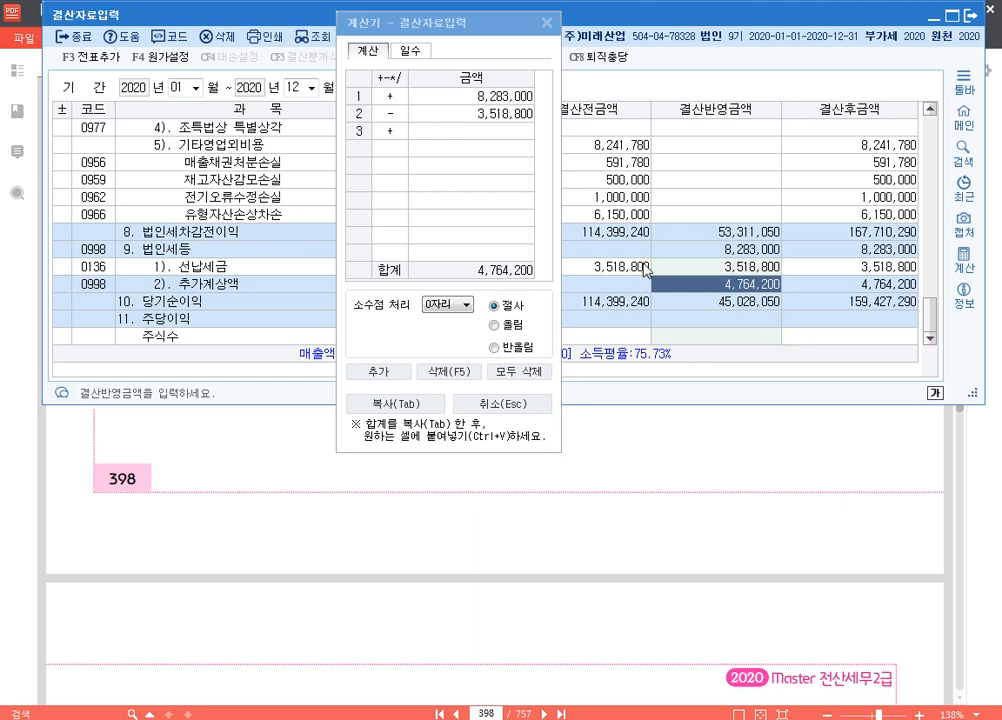
- Move the calculator aside and outline the 법인세등 total, its 선납세금 and 추가계상액 amounts, and the calculator's 8,283,000 in red
{"action": "left_click_drag", "start_coordinate": [455, 39], "coordinate": [433, 27]}
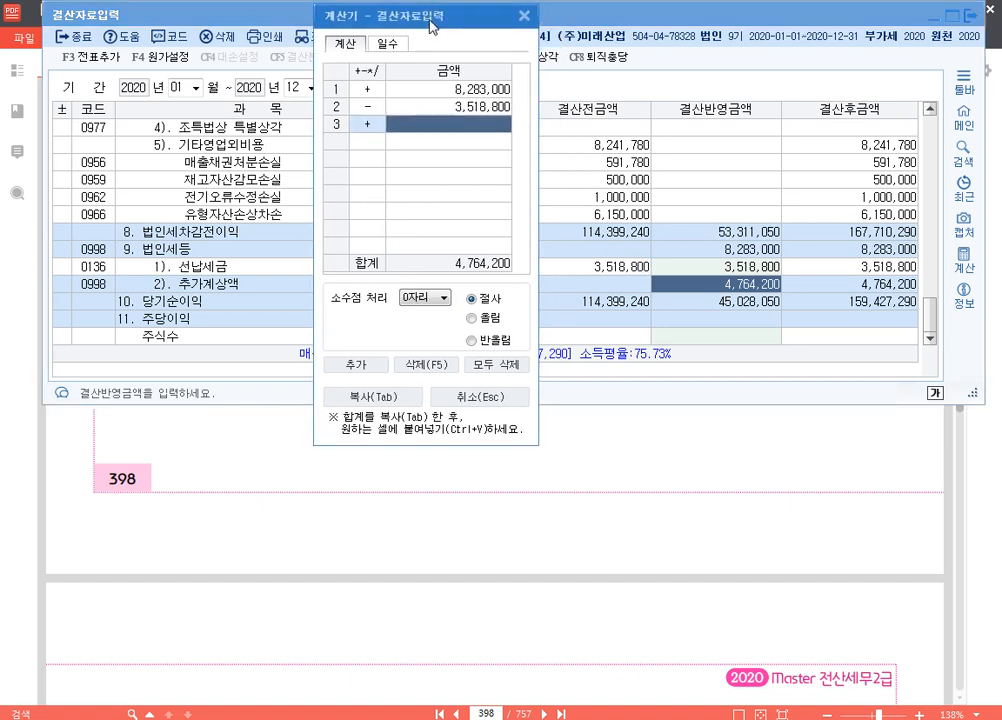
{"action": "key", "text": "ctrl+2"}
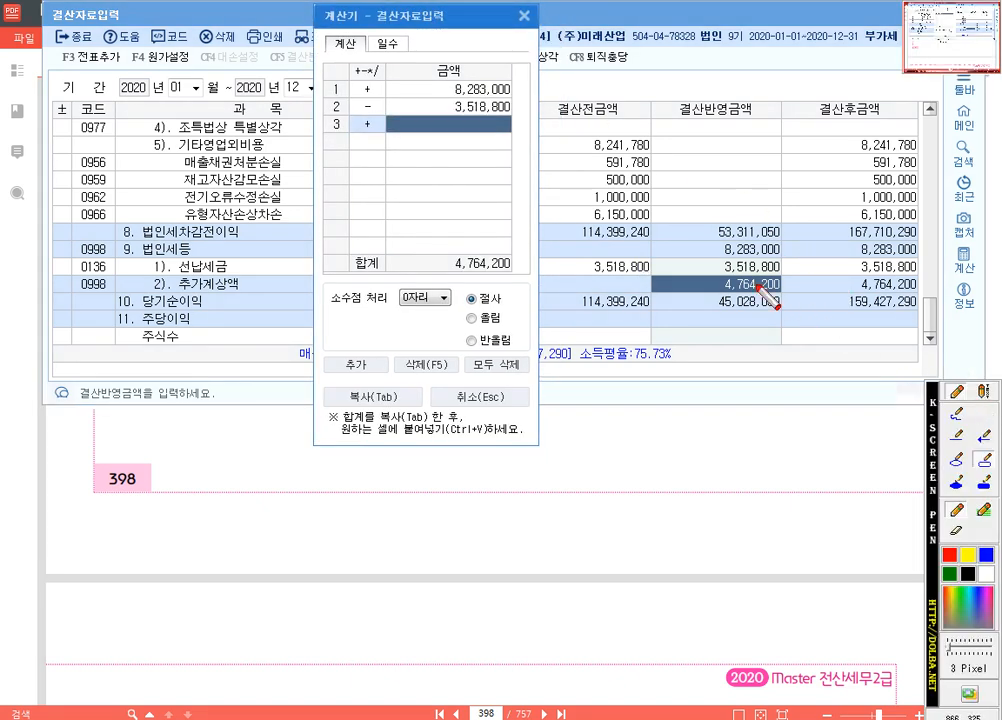
{"action": "mouse_move", "coordinate": [650, 241]}
{"action": "left_mouse_down"}
{"action": "mouse_move", "coordinate": [668, 258]}
{"action": "mouse_move", "coordinate": [790, 260]}
{"action": "left_mouse_up"}
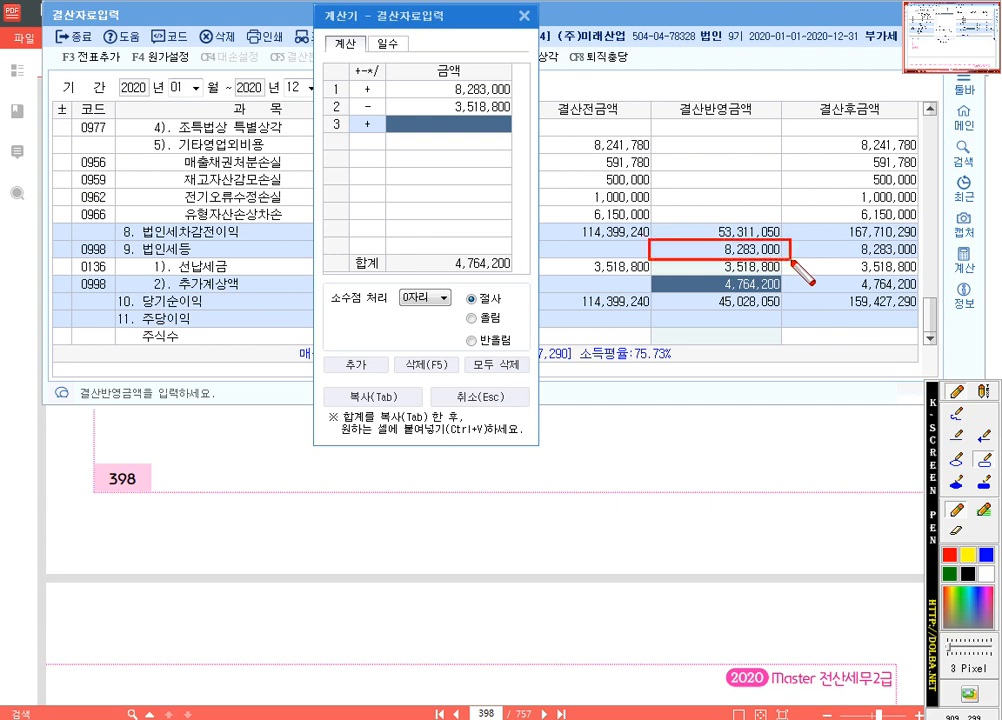
{"action": "mouse_move", "coordinate": [650, 262]}
{"action": "left_mouse_down"}
{"action": "mouse_move", "coordinate": [660, 282]}
{"action": "mouse_move", "coordinate": [796, 296]}
{"action": "left_mouse_up"}
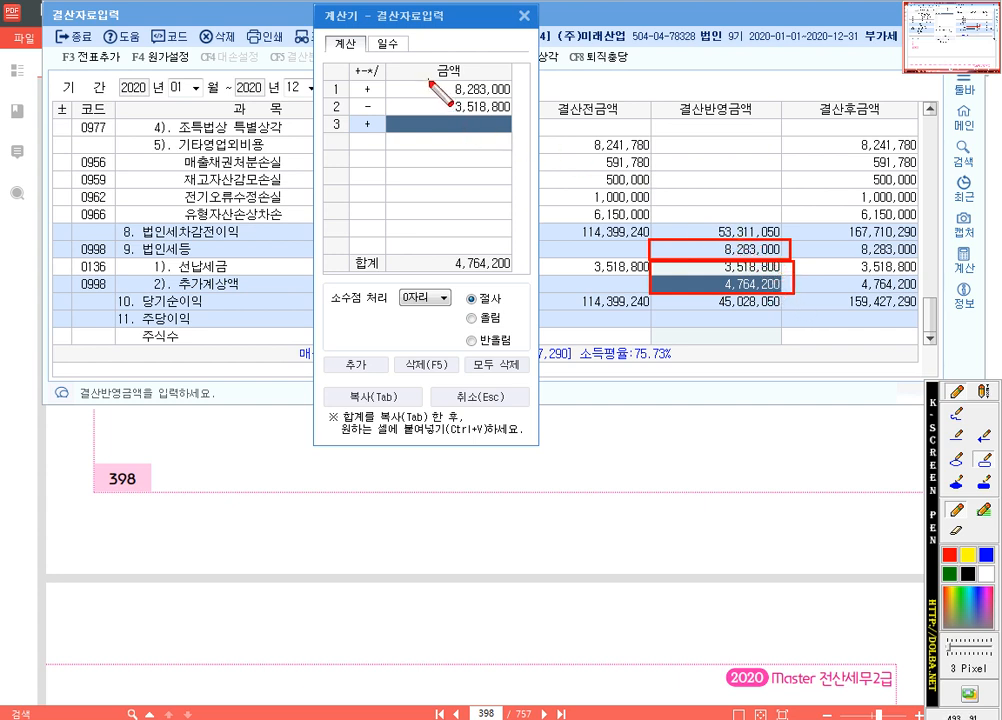
{"action": "left_click_drag", "start_coordinate": [500, 88], "coordinate": [523, 105]}
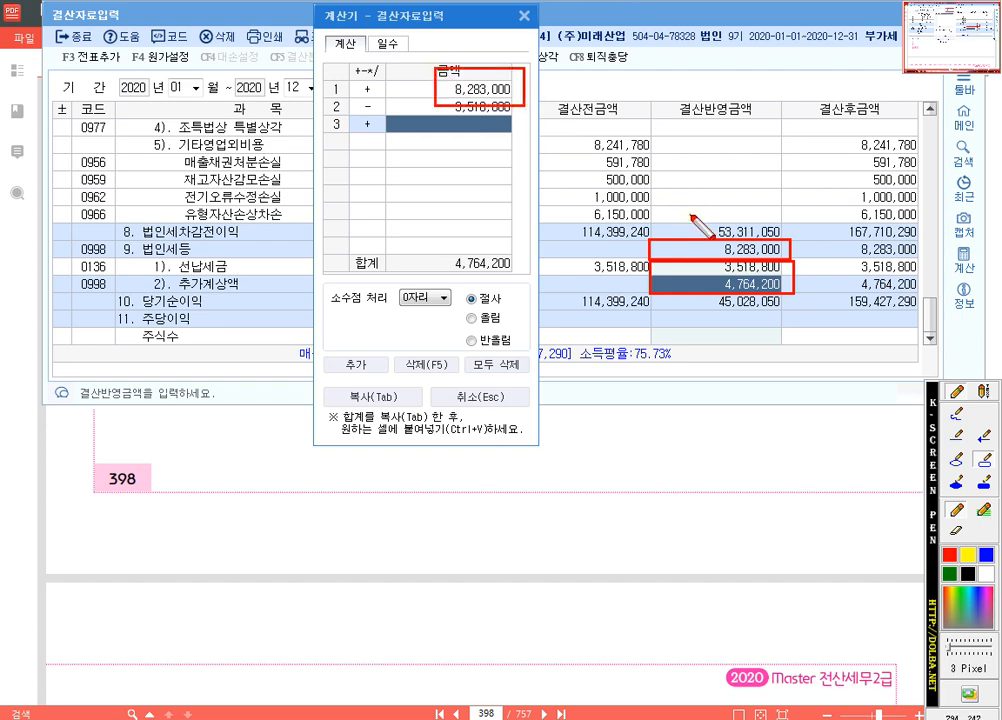
- Close the calculator, outline the 법인세등 (0998) row up to its closing adjustment amount in red, and clear the mark
{"action": "key", "text": "Escape"}
{"action": "key", "text": "F12"}
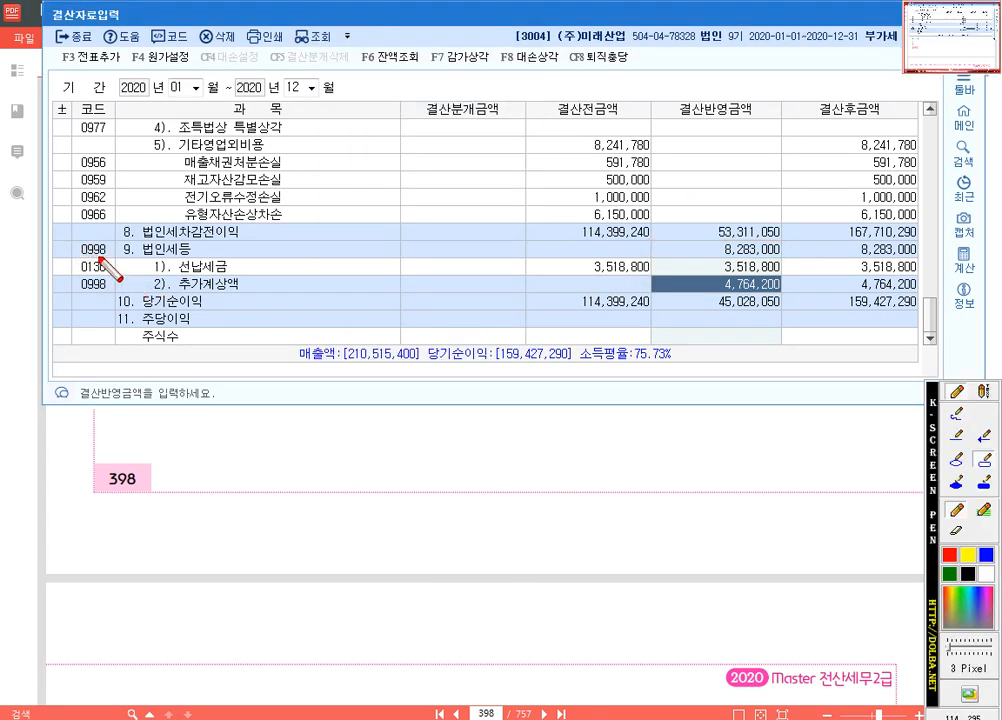
{"action": "left_click_drag", "start_coordinate": [59, 236], "coordinate": [790, 263]}
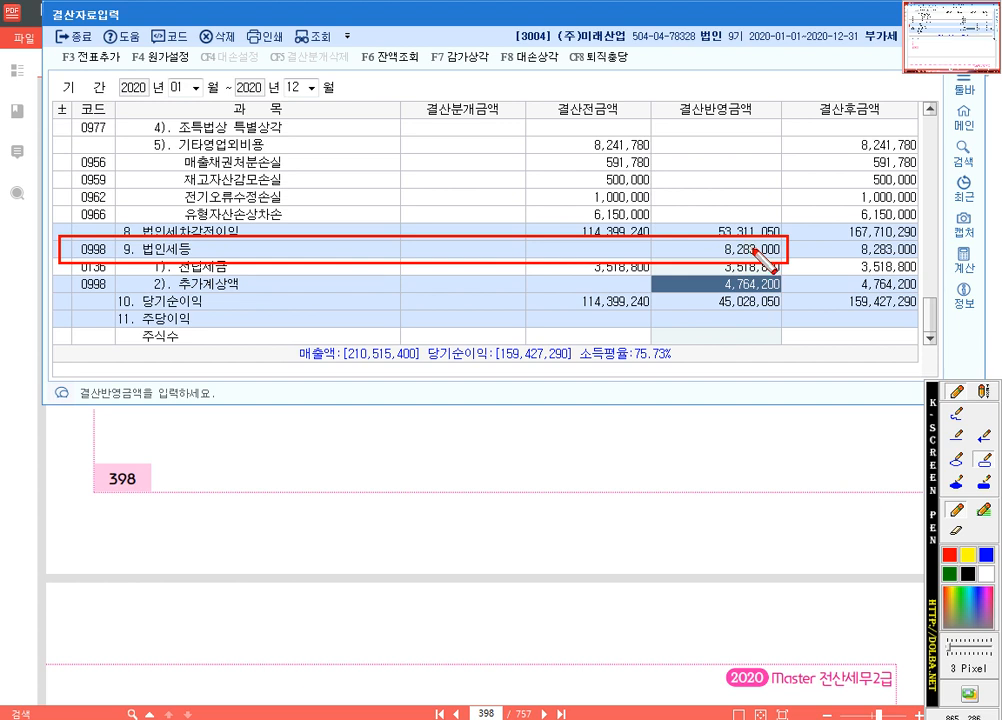
{"action": "key", "text": "ctrl"}
{"action": "key", "text": "ctrl"}
{"action": "key", "text": "ctrl"}
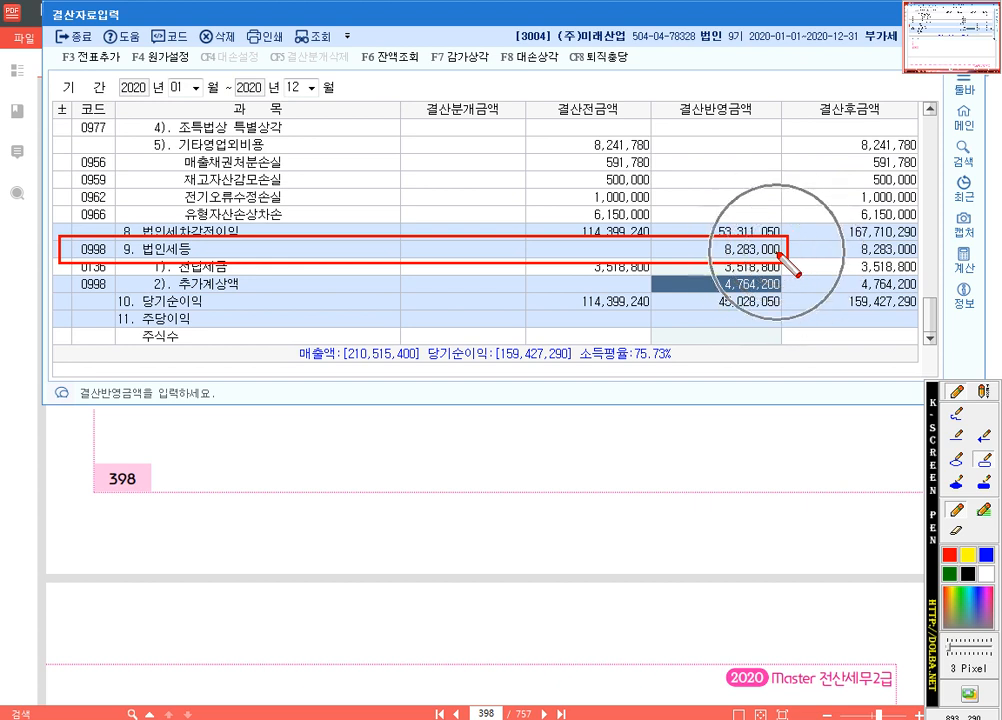
{"action": "key", "text": "ctrl"}
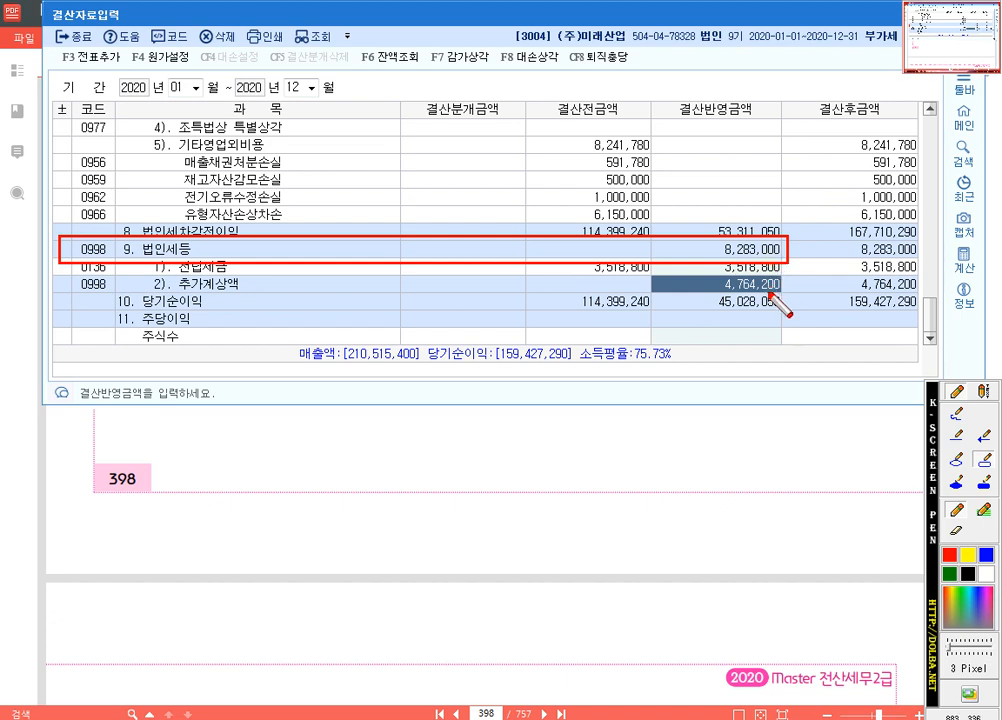
{"action": "key", "text": "Escape"}
- Enlarge the 결산자료입력 window and open the 합계잔액시산표 as of 31 December 2020
{"action": "left_click_drag", "start_coordinate": [975, 397], "coordinate": [988, 578]}
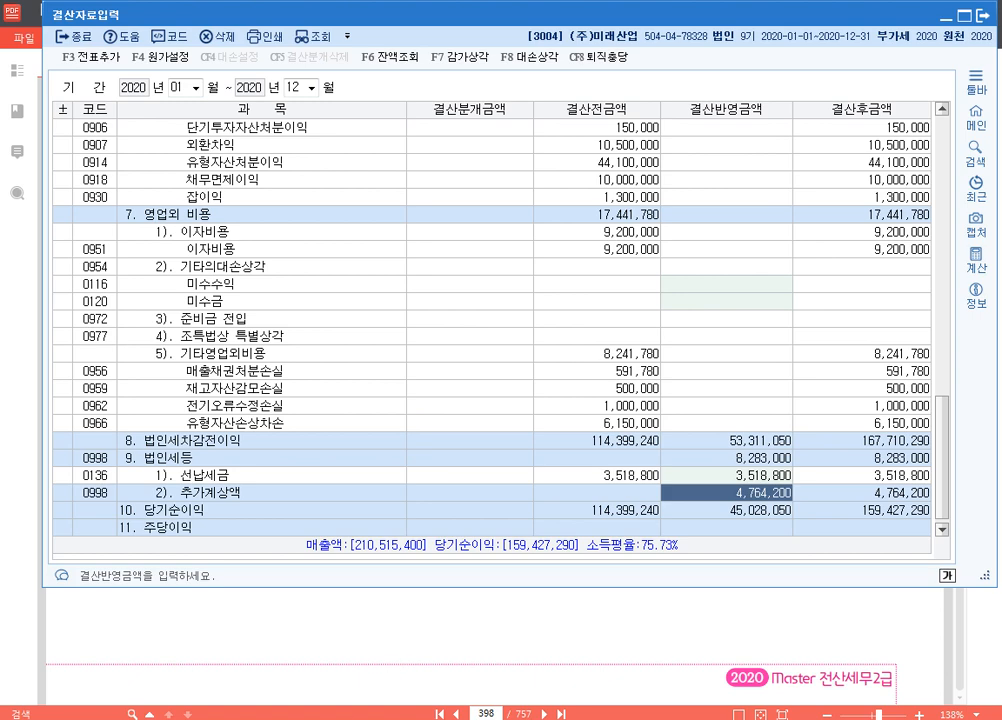
{"action": "key", "text": "alt+Tab"}
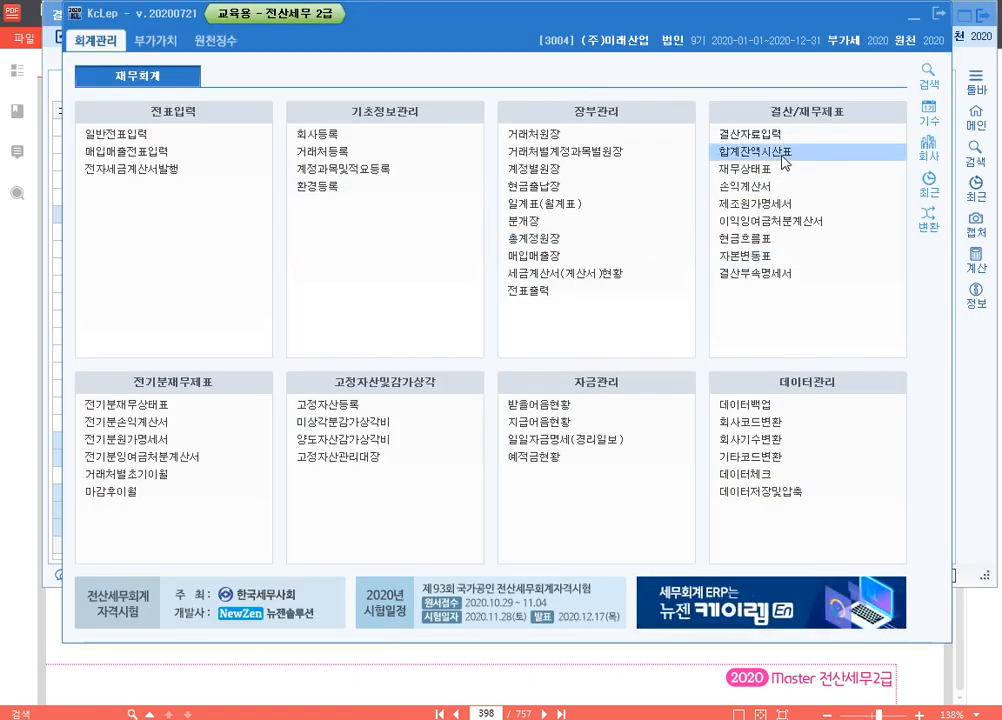
{"action": "left_click", "coordinate": [785, 153]}
{"action": "left_click_drag", "start_coordinate": [617, 60], "coordinate": [617, 13]}
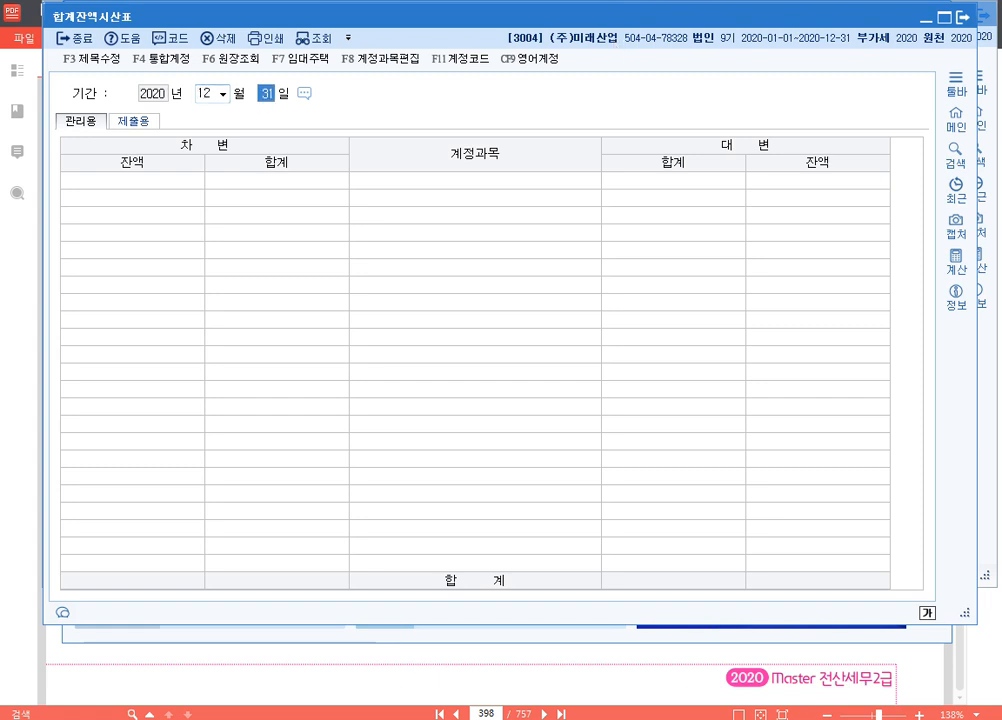
{"action": "key", "text": "Return"}
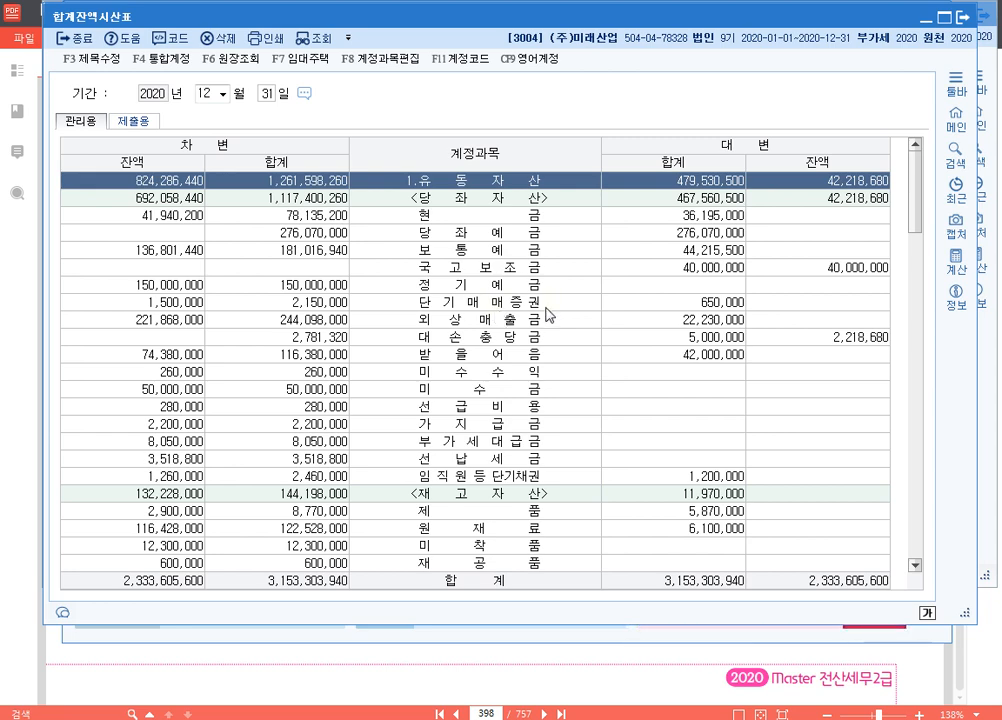
- Examine the trial balance down to the 제조원가 section, including its 노무비, 제조경비 and 보험료 balances
{"action": "scroll", "coordinate": [601, 285], "scroll_direction": "down", "scroll_amount": 2}
{"action": "scroll", "coordinate": [601, 287], "scroll_direction": "down", "scroll_amount": 6}
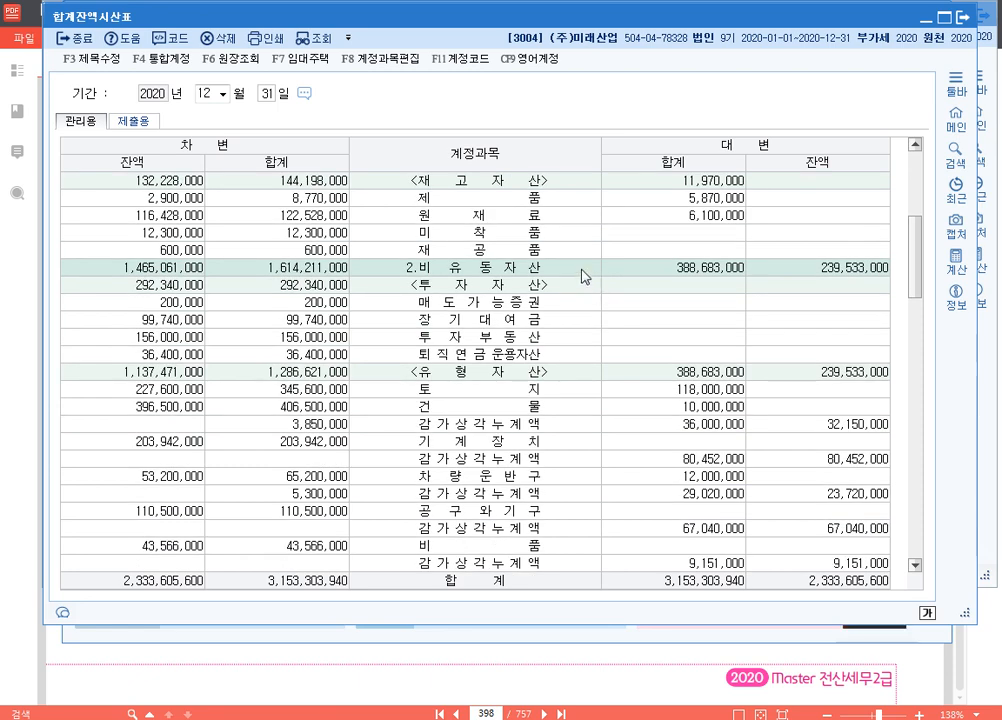
{"action": "scroll", "coordinate": [582, 272], "scroll_direction": "up", "scroll_amount": 1}
{"action": "scroll", "coordinate": [580, 270], "scroll_direction": "down", "scroll_amount": 15}
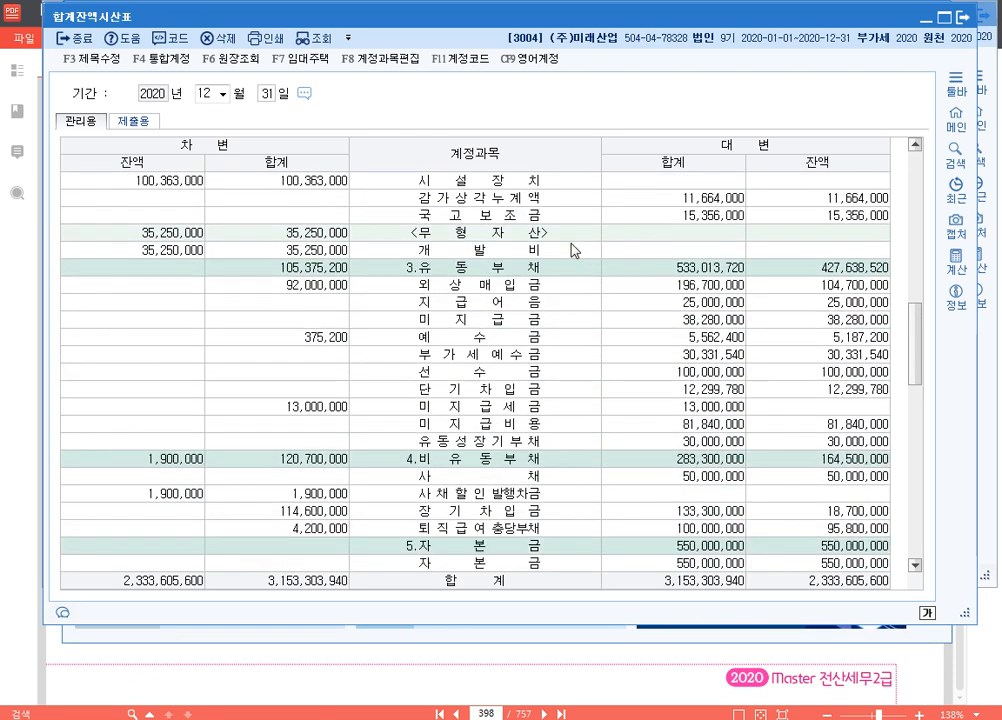
{"action": "scroll", "coordinate": [572, 236], "scroll_direction": "down", "scroll_amount": 4}
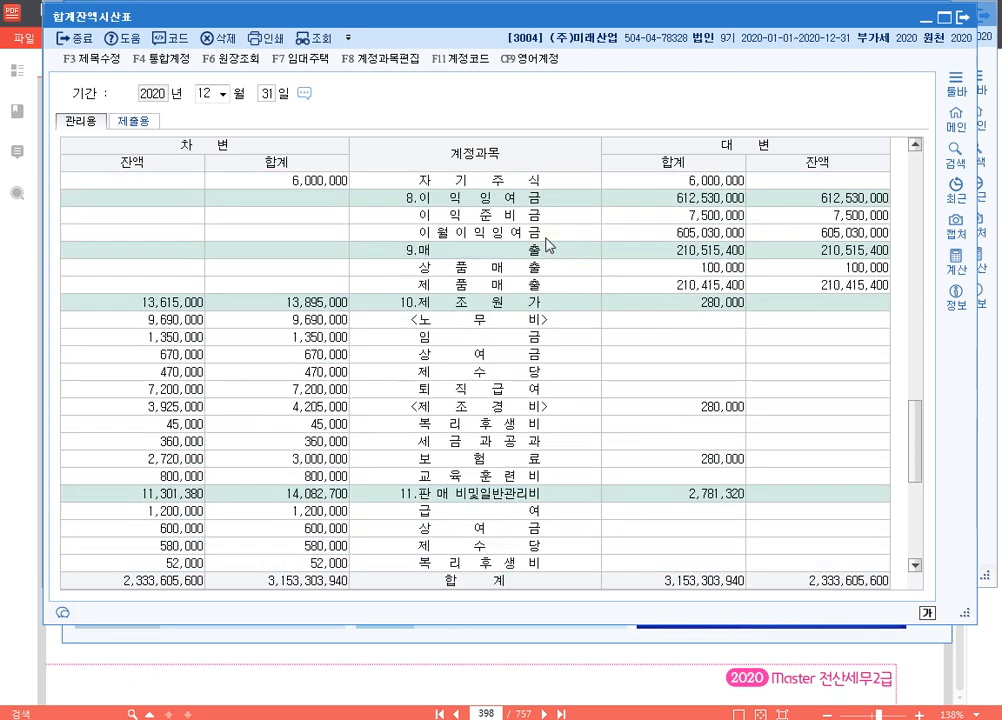
{"action": "left_click", "coordinate": [482, 198]}
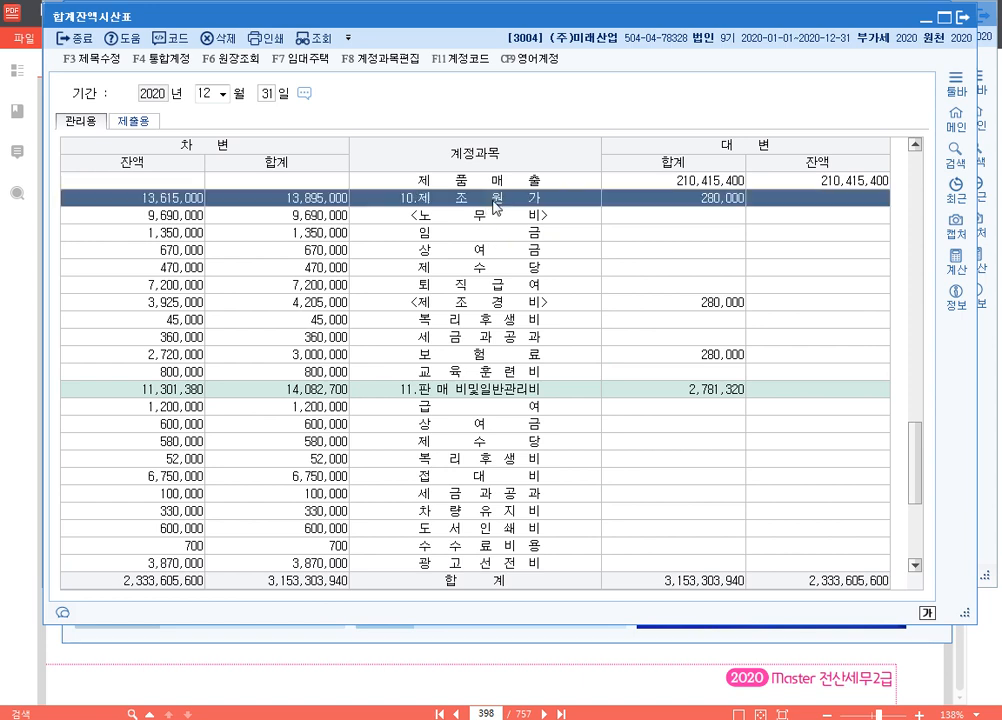
{"action": "left_click", "coordinate": [452, 217]}
{"action": "left_click", "coordinate": [463, 303]}
{"action": "left_click", "coordinate": [459, 352]}
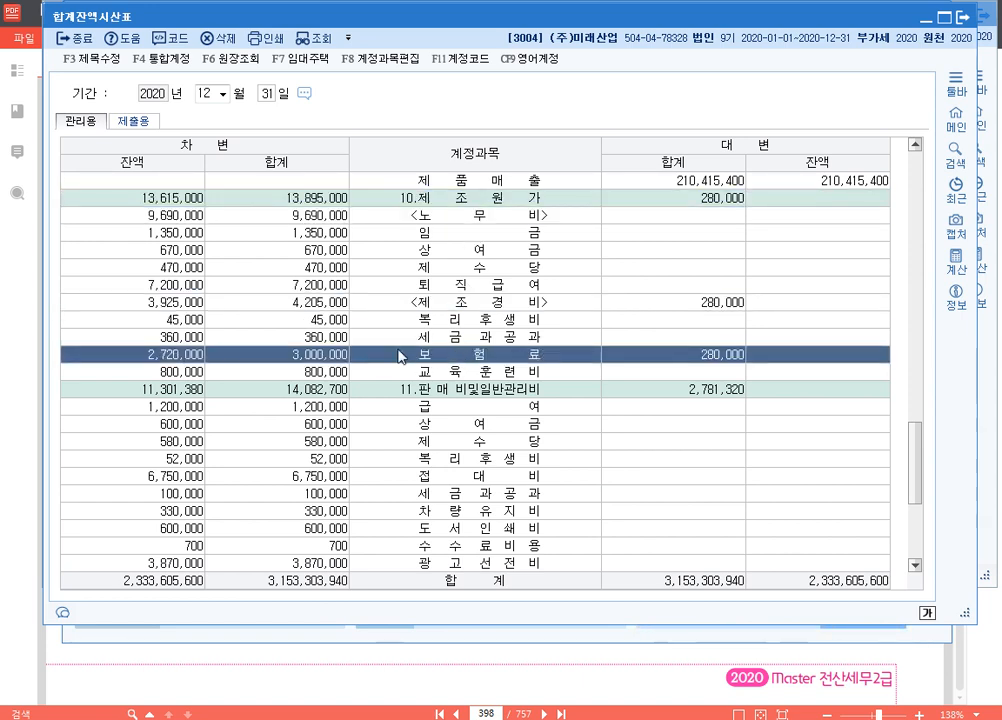
{"action": "left_click", "coordinate": [140, 250]}
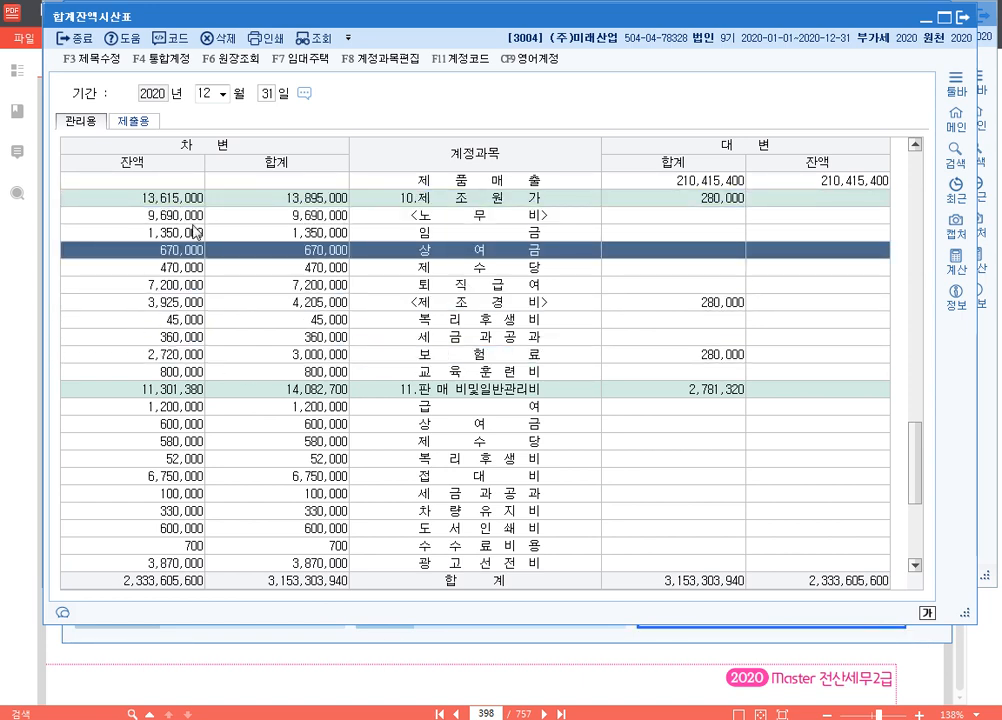
{"action": "scroll", "coordinate": [158, 230], "scroll_direction": "down", "scroll_amount": 1}
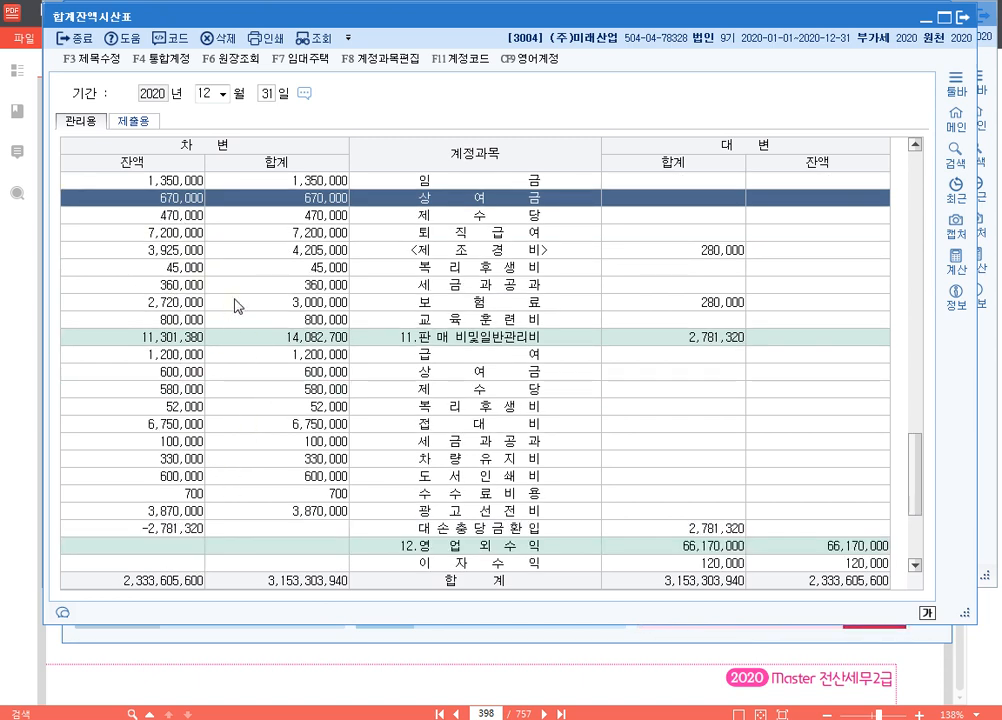
{"action": "scroll", "coordinate": [188, 240], "scroll_direction": "up", "scroll_amount": 1}
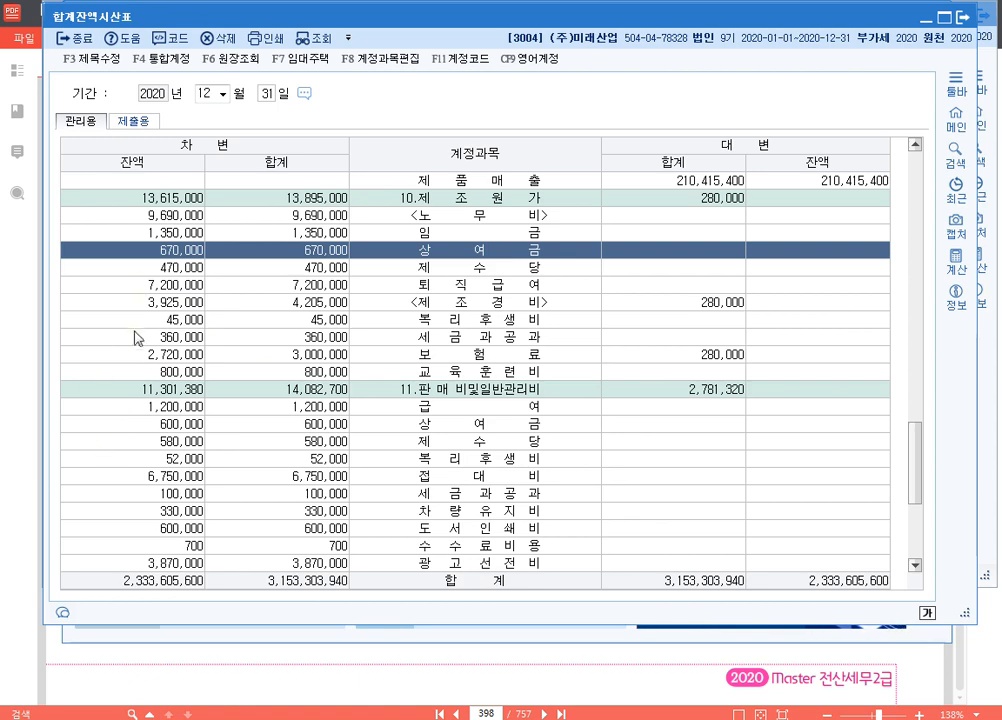
- Return to 결산자료입력 and add the closing entries to the general vouchers with 전표추가
{"action": "key", "text": "Escape"}
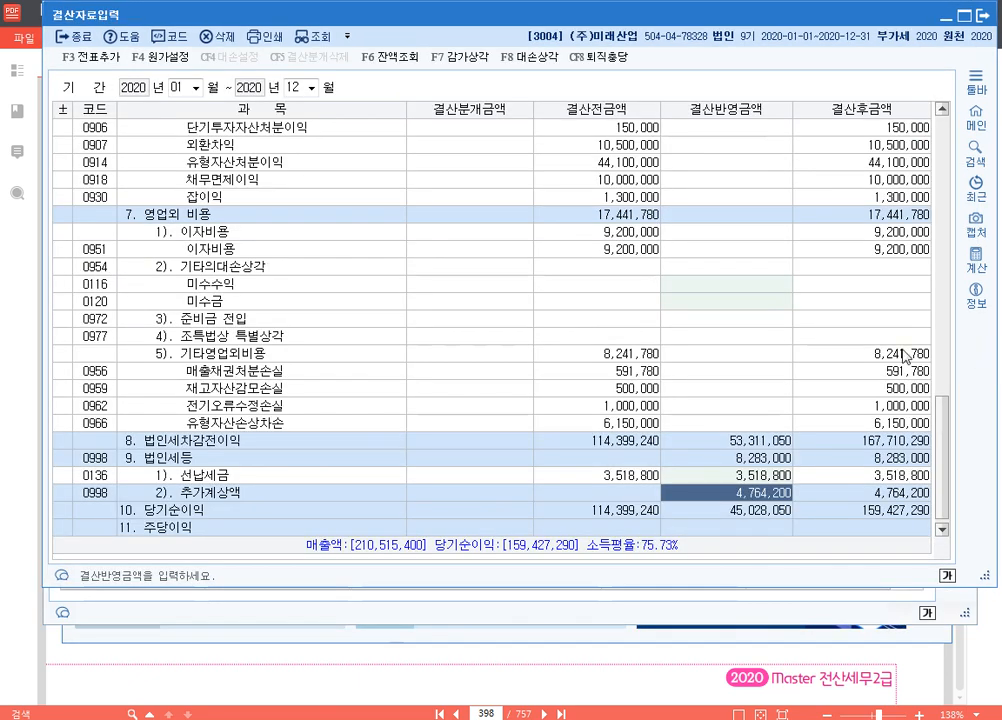
{"action": "left_click", "coordinate": [90, 57]}
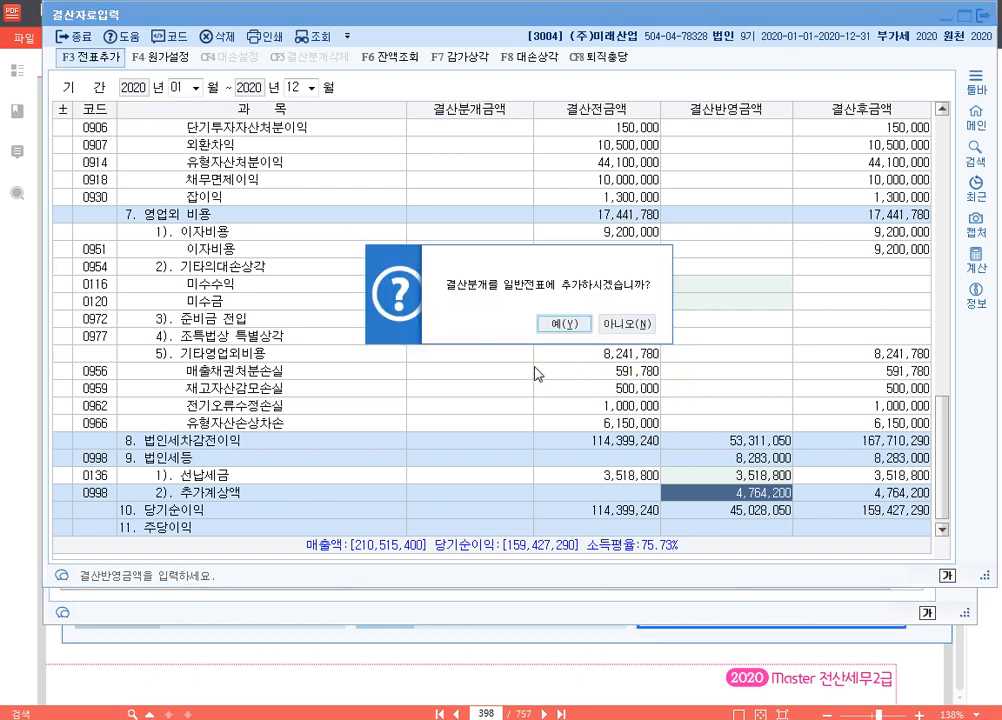
{"action": "left_click", "coordinate": [563, 325]}
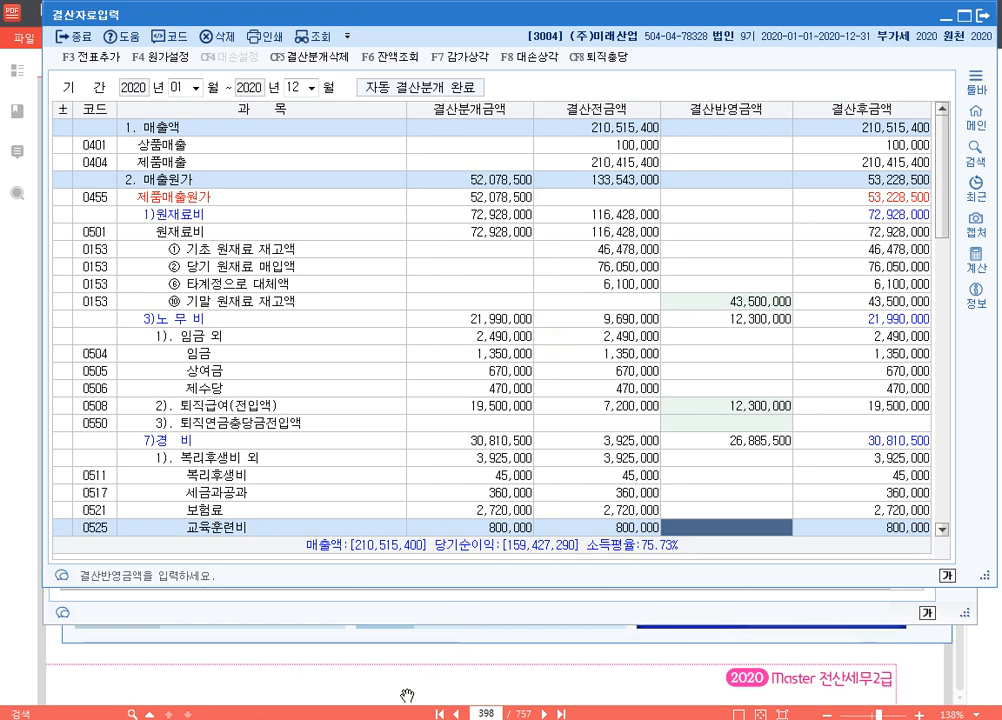
- Reload the 합계잔액시산표 for 31 December 2020 and examine the 매출원가 and 제조원가 sections
{"action": "mouse_move", "coordinate": [404, 716]}
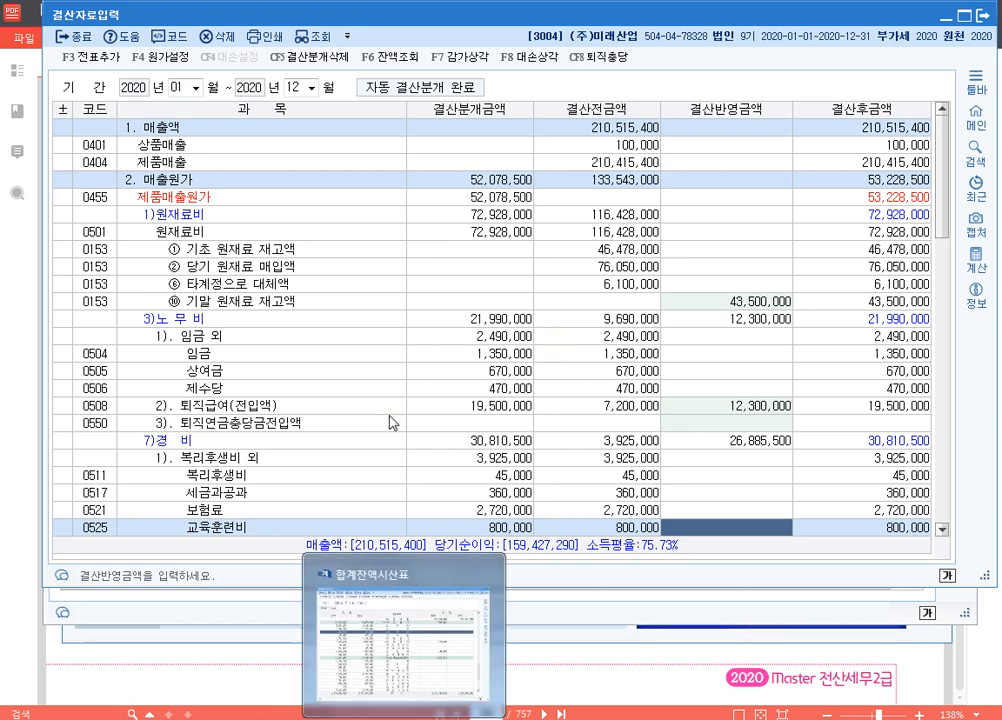
{"action": "left_click", "coordinate": [404, 640]}
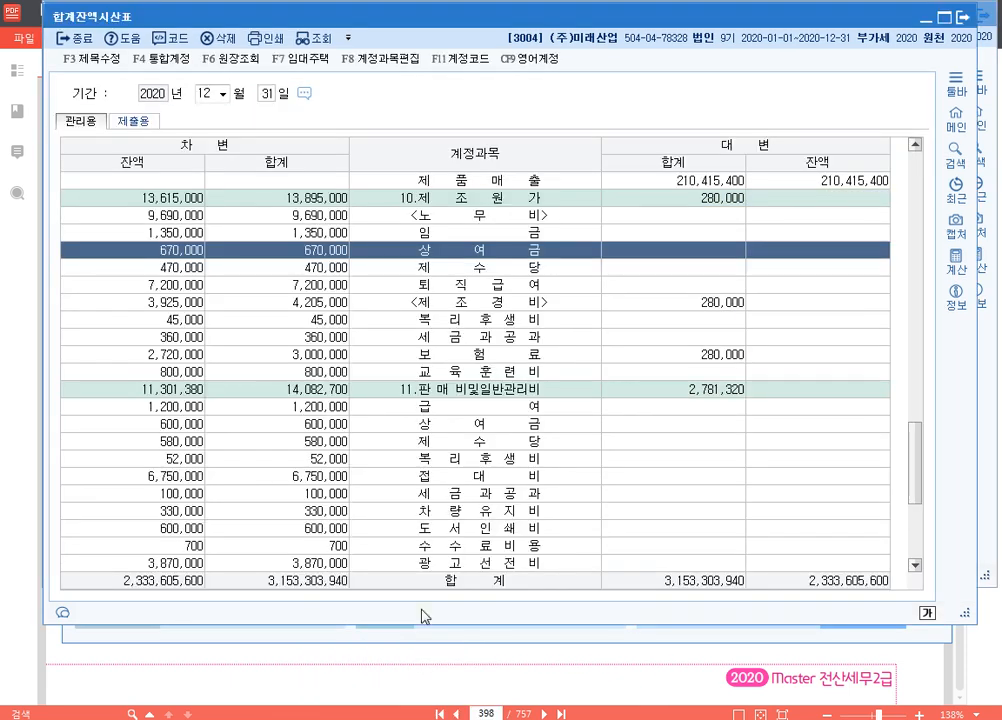
{"action": "left_click", "coordinate": [222, 93]}
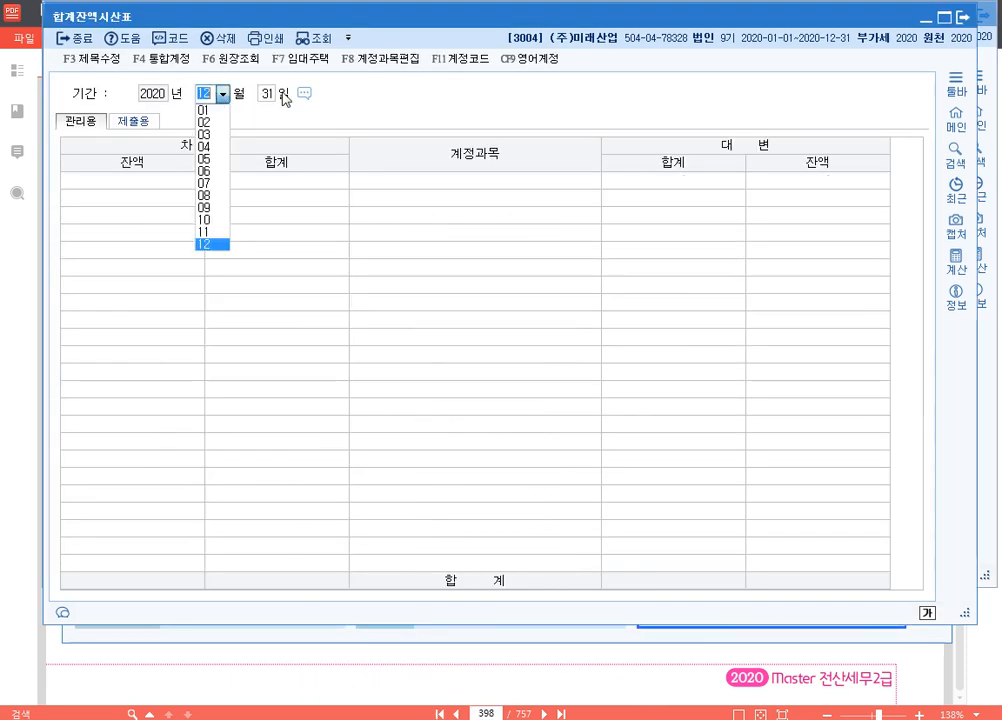
{"action": "left_click", "coordinate": [269, 96]}
{"action": "key", "text": "Return"}
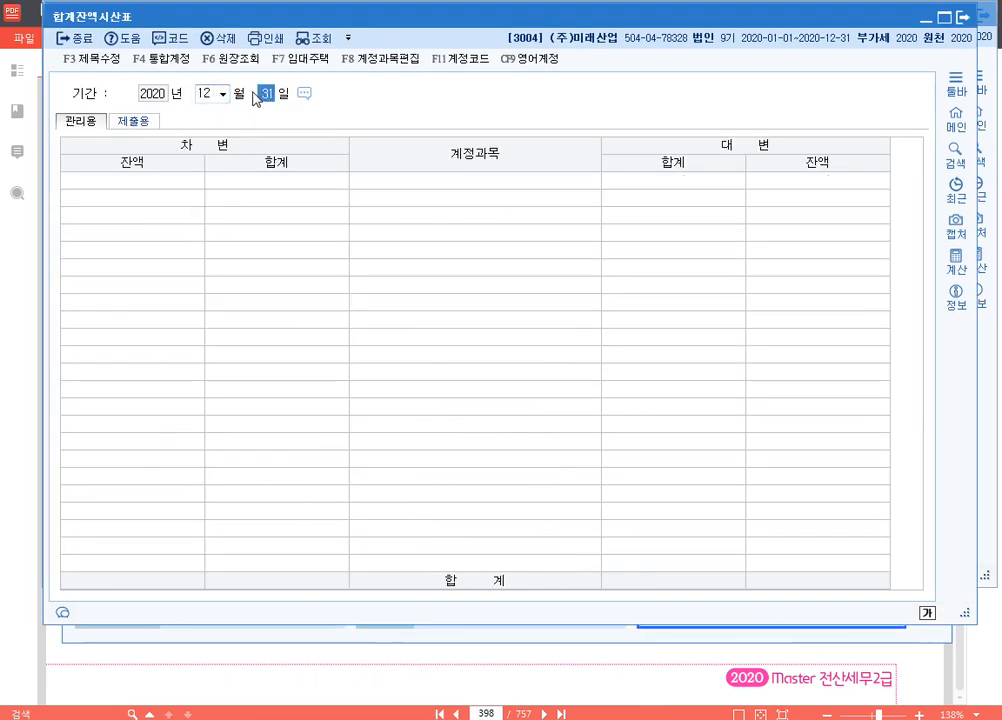
{"action": "key", "text": "Return"}
{"action": "scroll", "coordinate": [350, 238], "scroll_direction": "down", "scroll_amount": 4}
{"action": "scroll", "coordinate": [350, 238], "scroll_direction": "down", "scroll_amount": 20}
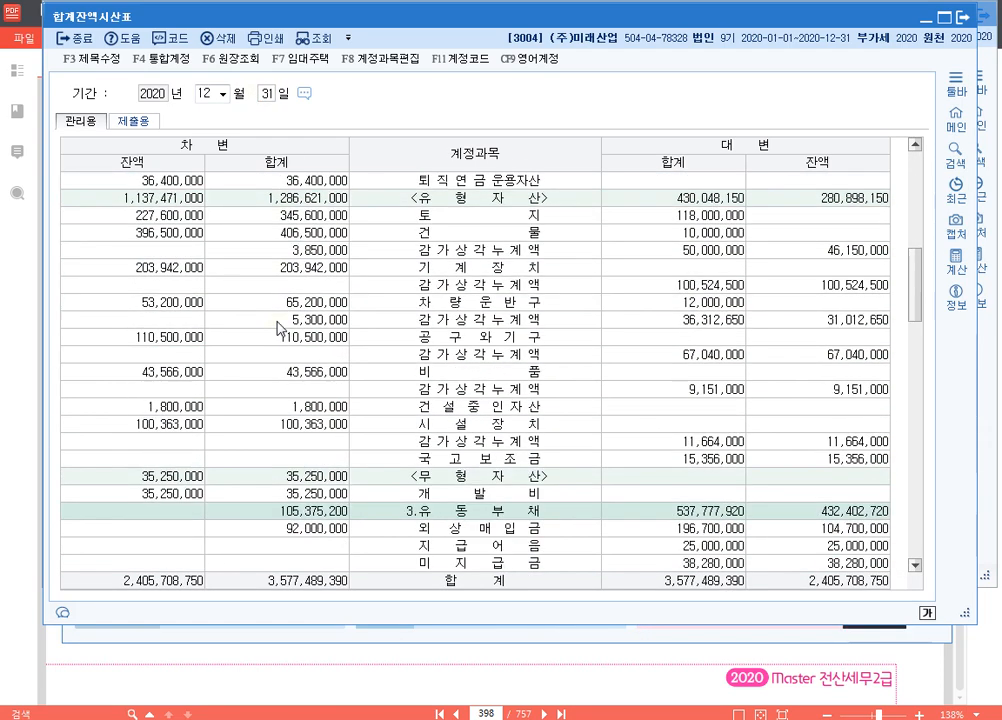
{"action": "scroll", "coordinate": [283, 325], "scroll_direction": "down", "scroll_amount": 3}
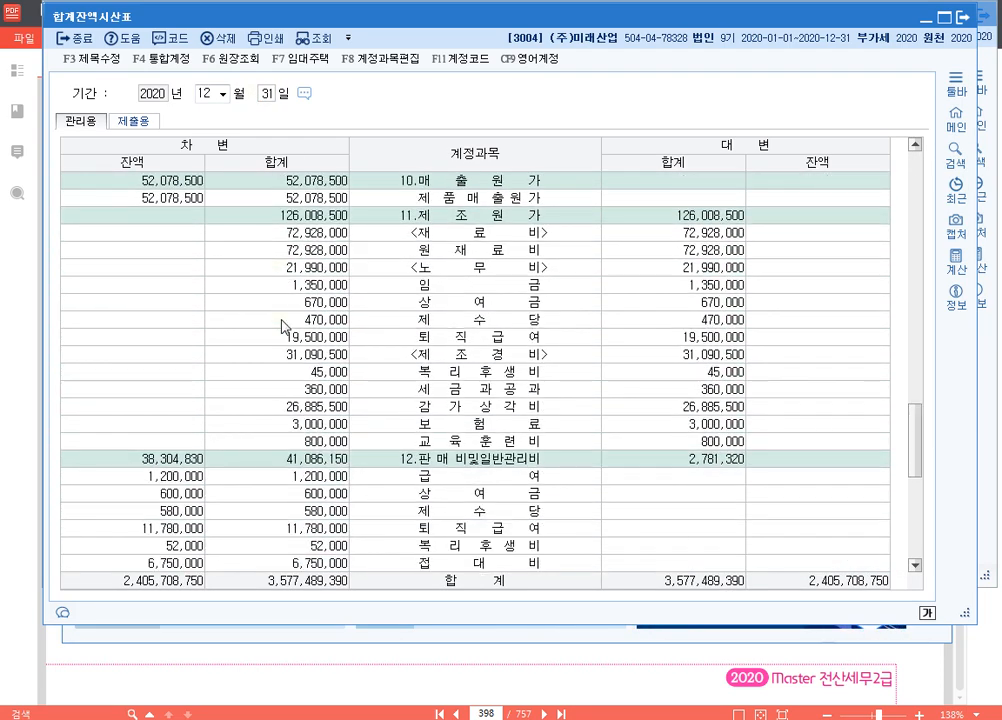
{"action": "scroll", "coordinate": [290, 345], "scroll_direction": "up", "scroll_amount": 1}
- Leave the trial balance and open the 일반전표입력 vouchers for 31 December 2020
{"action": "key", "text": "Escape"}
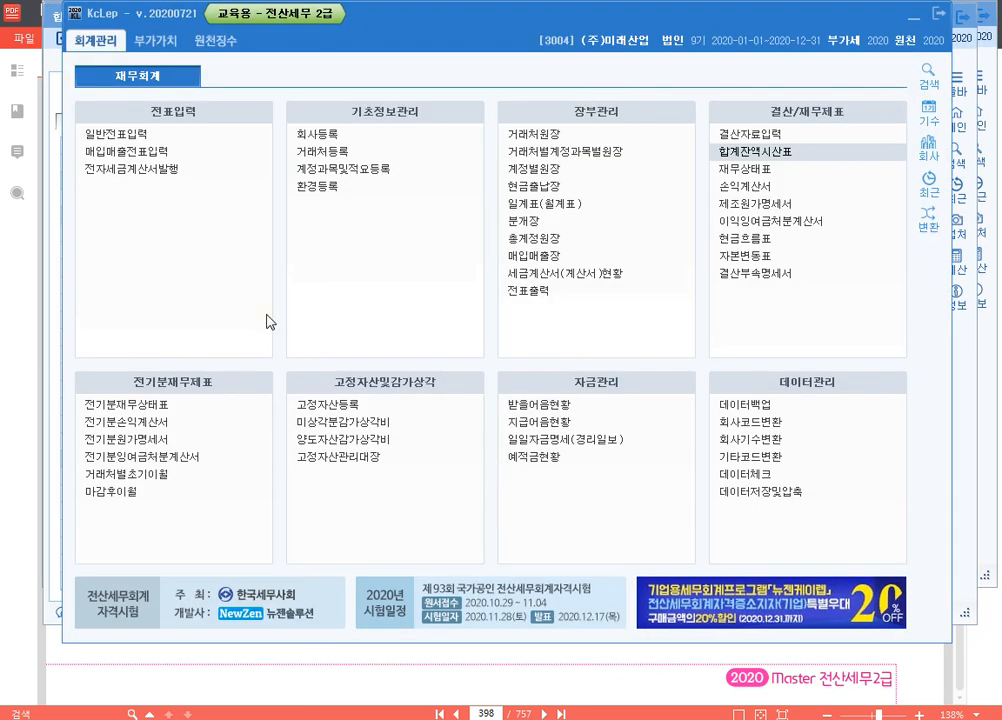
{"action": "left_click", "coordinate": [175, 145]}
{"action": "type", "text": "12"}
{"action": "key", "text": "Return"}
{"action": "type", "text": "31"}
{"action": "key", "text": "Return"}
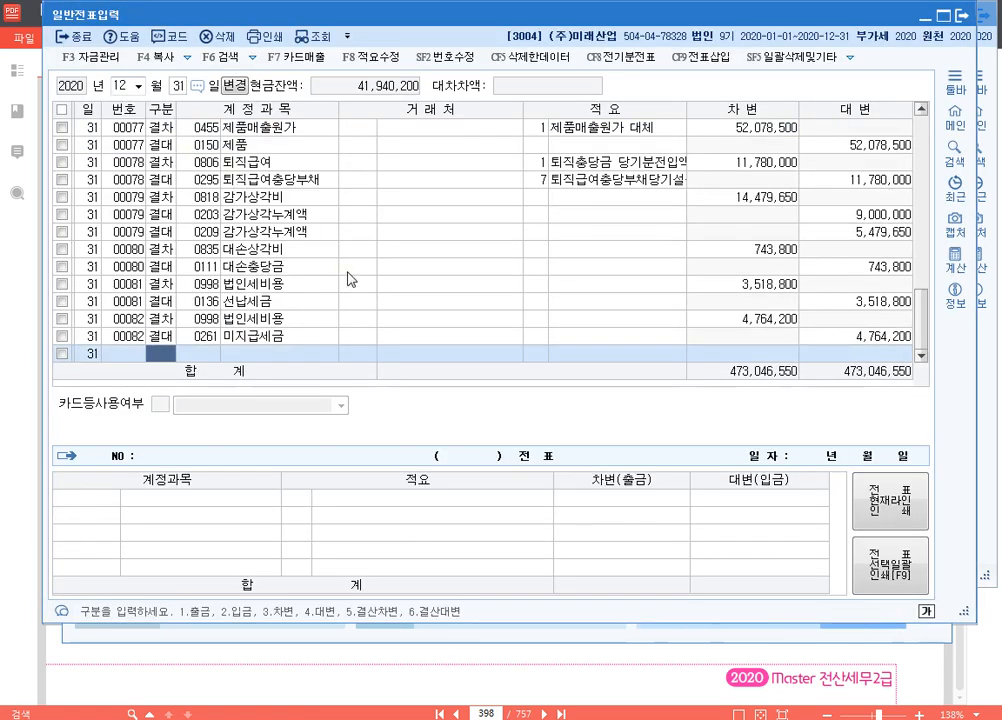
- Examine the automatic closing vouchers from 00074 back to 00067, covering manufacturing cost transfers, 퇴직급여 and 원재료비
{"action": "scroll", "coordinate": [345, 280], "scroll_direction": "up", "scroll_amount": 5}
{"action": "left_click", "coordinate": [250, 213]}
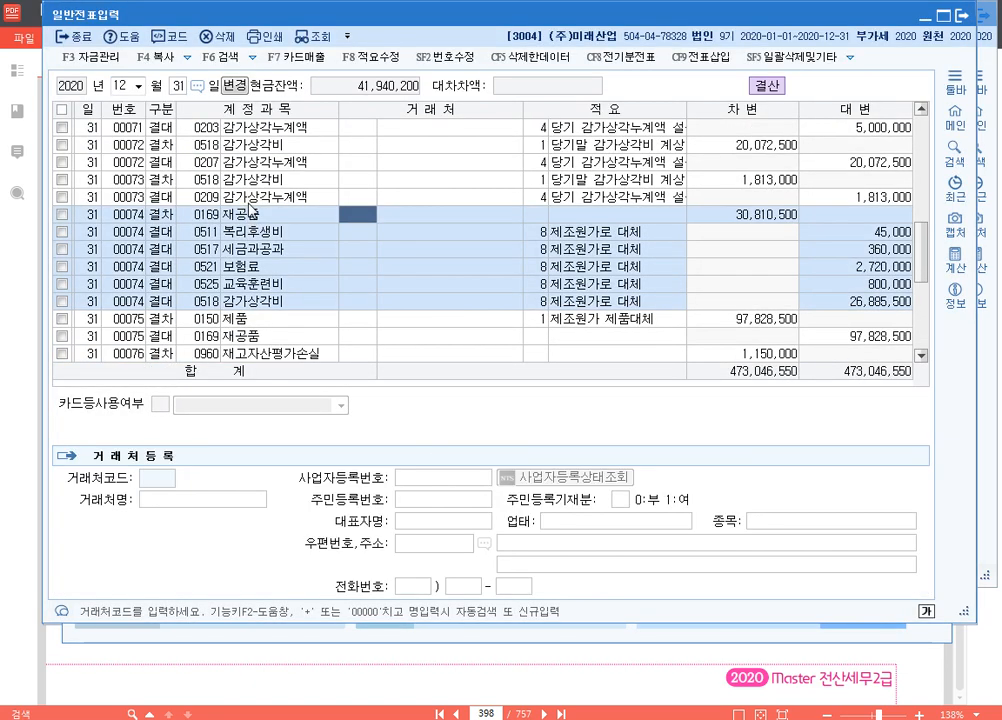
{"action": "scroll", "coordinate": [245, 200], "scroll_direction": "up", "scroll_amount": 1}
{"action": "left_click", "coordinate": [240, 180]}
{"action": "scroll", "coordinate": [240, 180], "scroll_direction": "up", "scroll_amount": 1}
{"action": "left_click", "coordinate": [240, 181]}
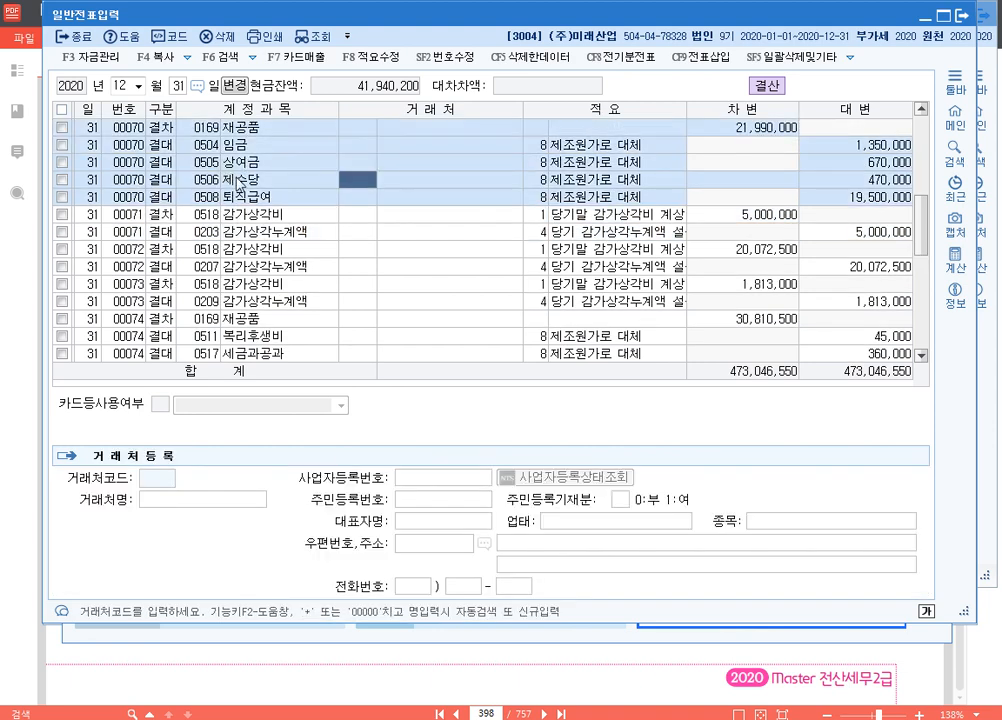
{"action": "scroll", "coordinate": [240, 181], "scroll_direction": "up", "scroll_amount": 2}
{"action": "left_click", "coordinate": [258, 163]}
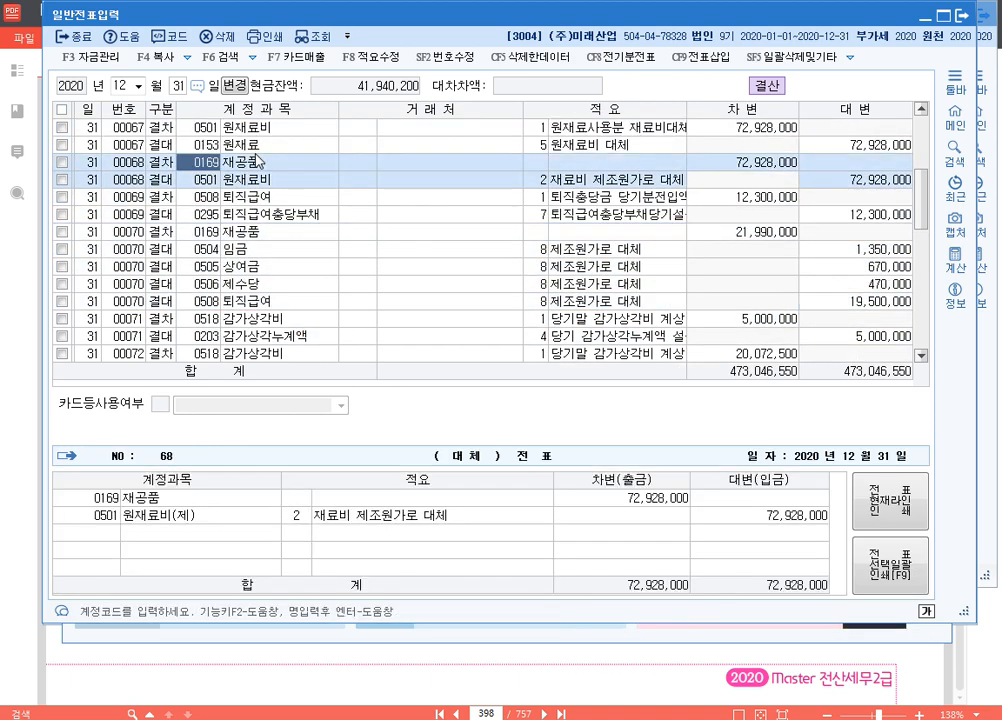
{"action": "scroll", "coordinate": [262, 170], "scroll_direction": "up", "scroll_amount": 1}
{"action": "key", "text": "Down"}
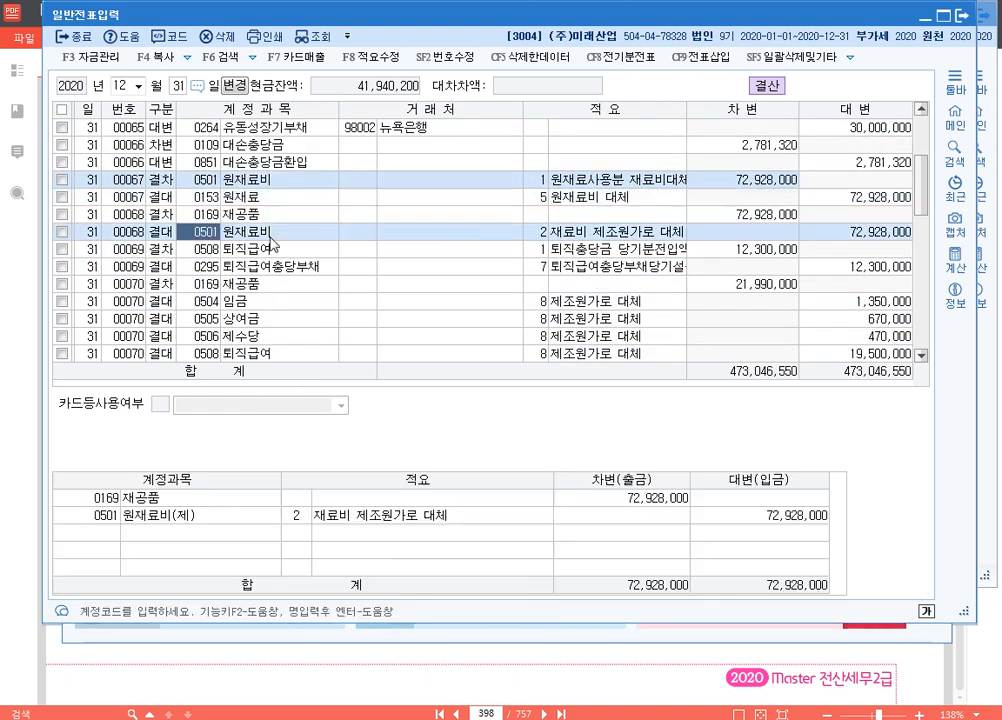
{"action": "left_click", "coordinate": [276, 303]}
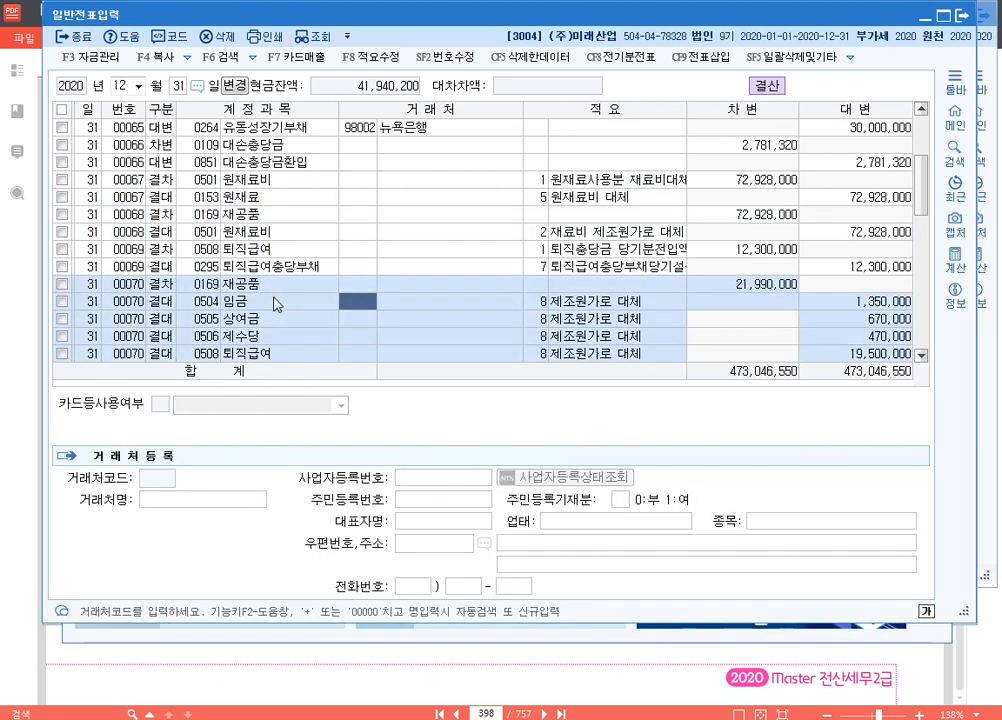
{"action": "left_click", "coordinate": [265, 254]}
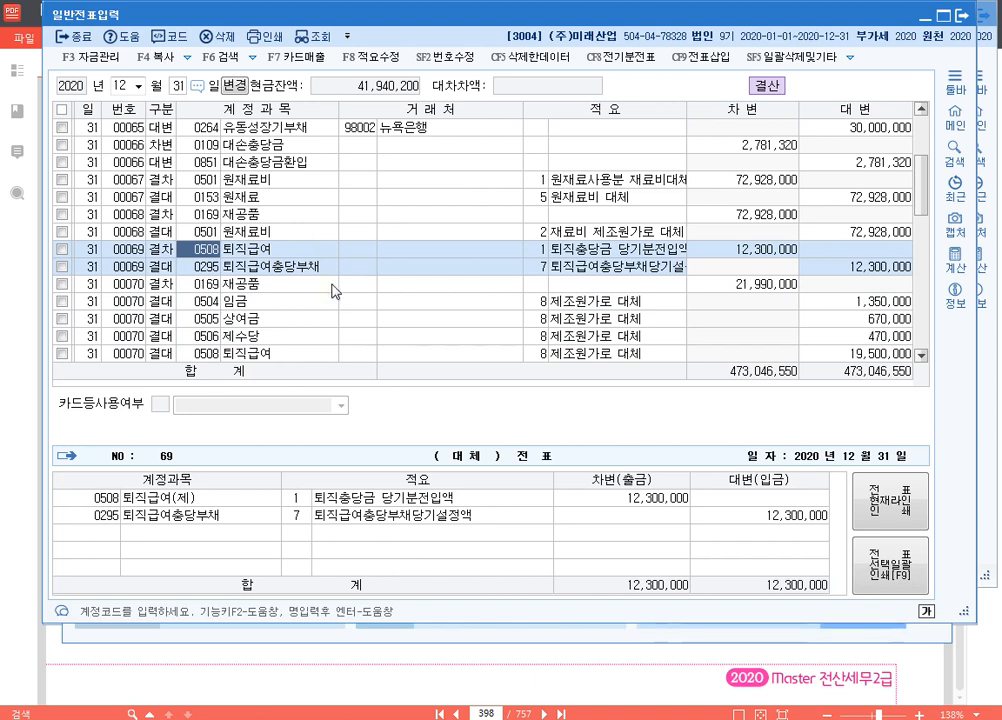
- Review the last closing vouchers for 31 December, including the 감가상각비, 대손상각비 and 법인세비용 entries
{"action": "scroll", "coordinate": [365, 280], "scroll_direction": "down", "scroll_amount": 10}
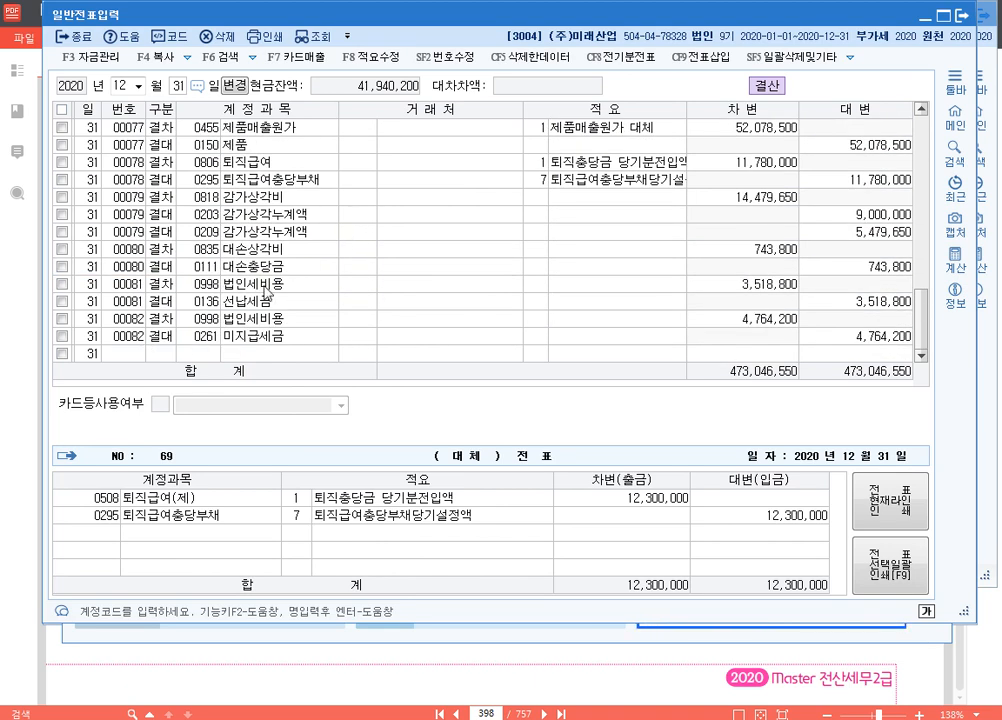
{"action": "left_click", "coordinate": [357, 284]}
{"action": "left_click", "coordinate": [265, 230]}
{"action": "left_click", "coordinate": [272, 268]}
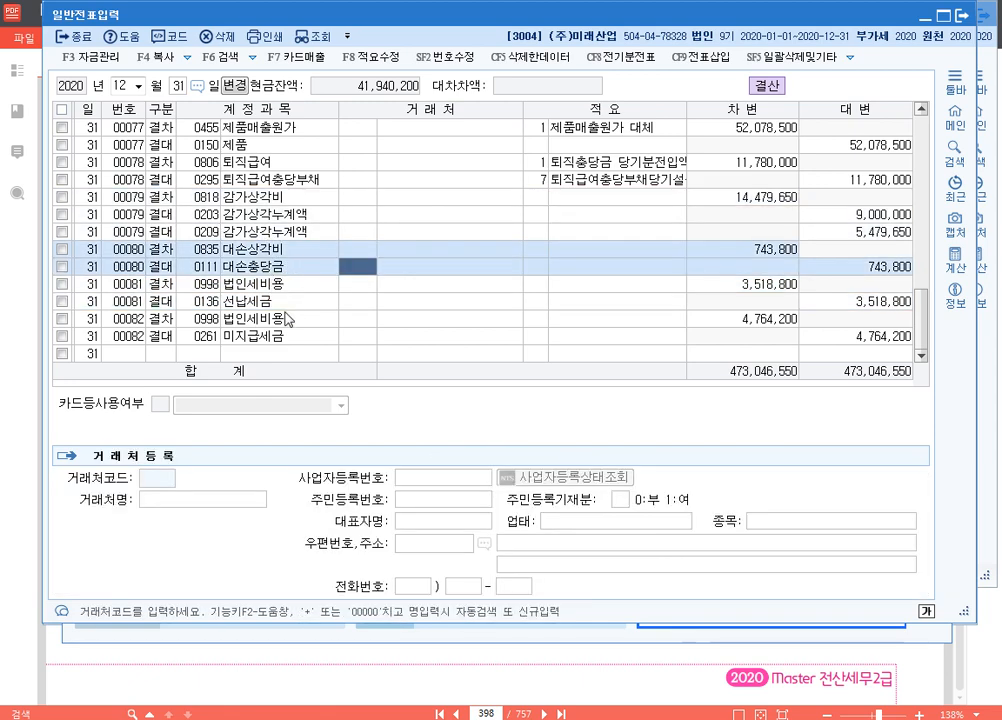
- Check the 법인세비용 vouchers and the 감가상각비 voucher 00079 among the 31 December closing entries
{"action": "left_click", "coordinate": [290, 285]}
{"action": "left_click", "coordinate": [303, 319]}
{"action": "left_click", "coordinate": [313, 232]}
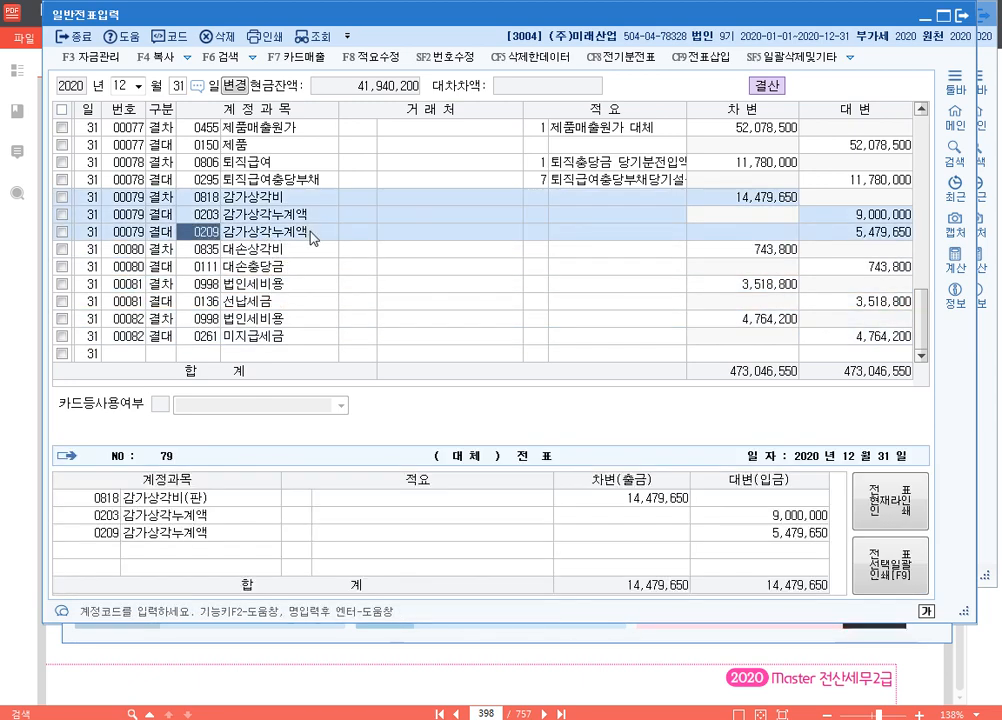
- Close the 일반전표입력, 결산자료입력 and 합계잔액시산표 windows to return to the main accounting menu
{"action": "left_click", "coordinate": [962, 20]}
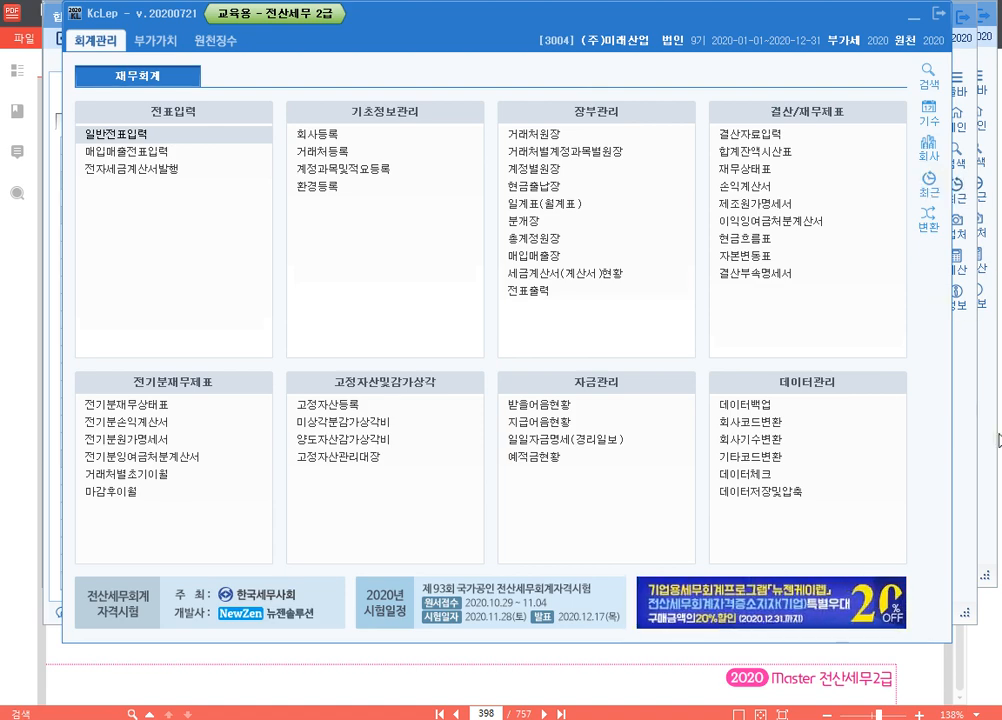
{"action": "left_click", "coordinate": [986, 463]}
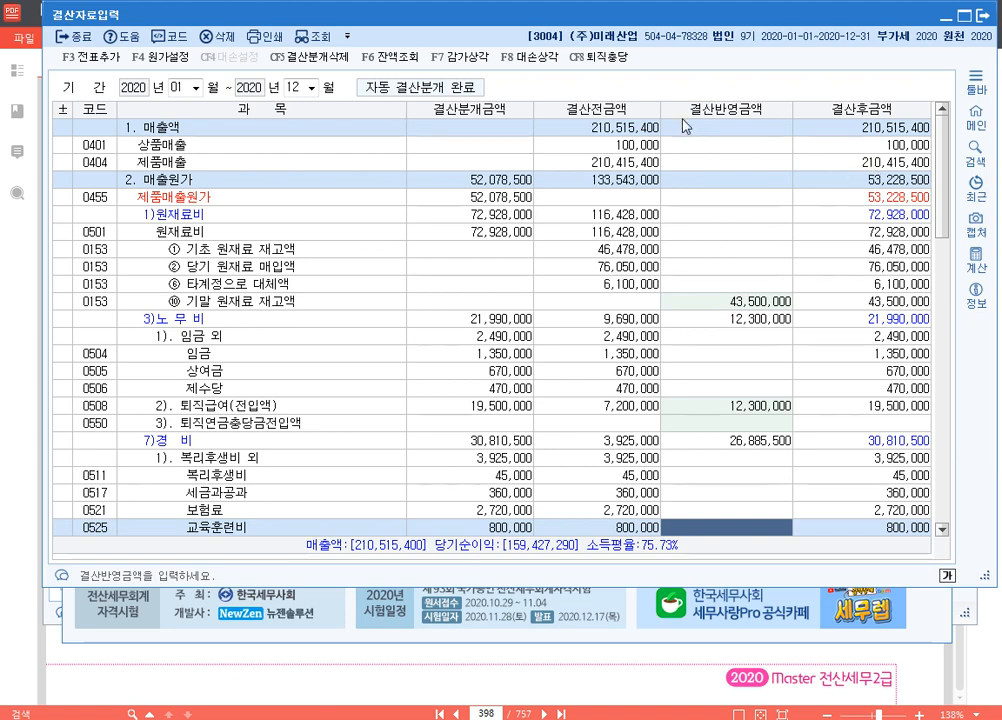
{"action": "left_click", "coordinate": [981, 16]}
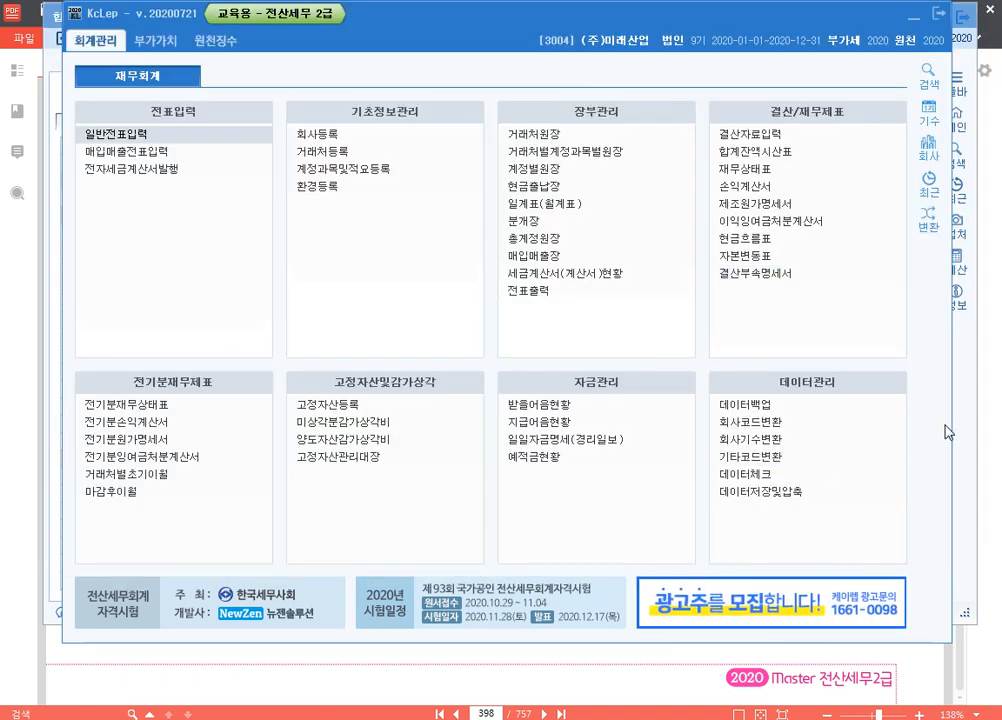
{"action": "left_click", "coordinate": [964, 367]}
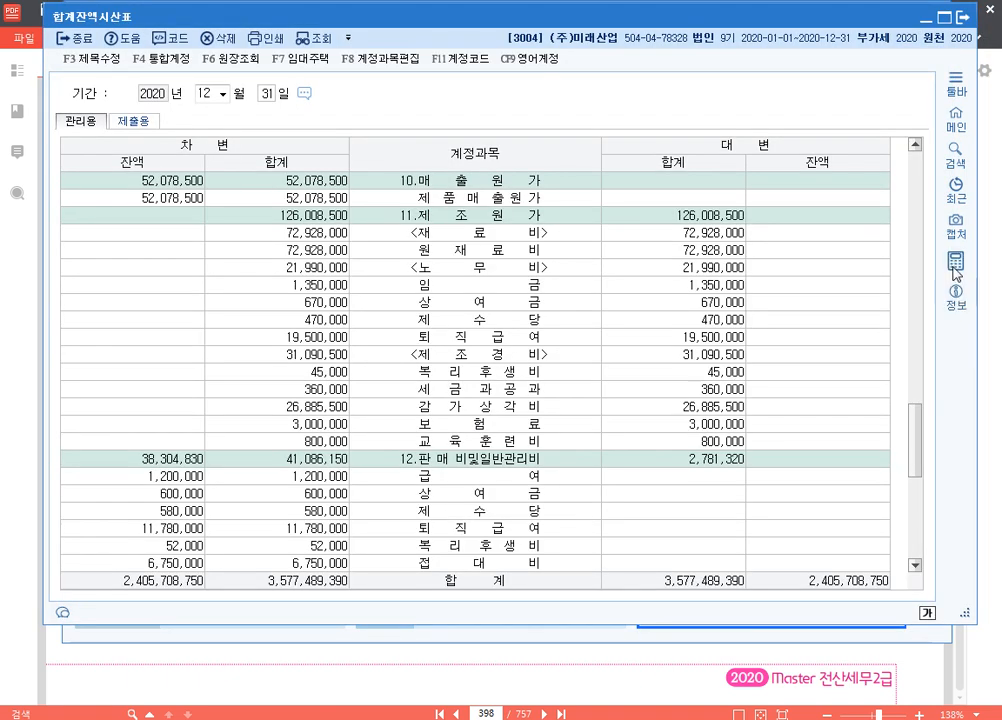
{"action": "left_click", "coordinate": [962, 18]}
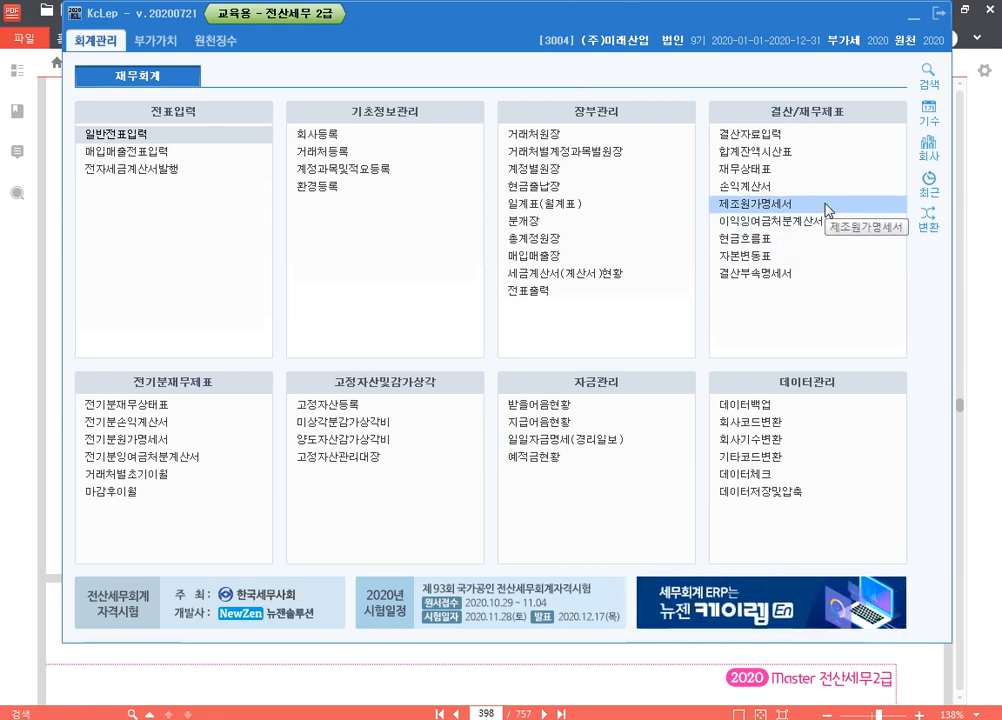
- Load the 제조원가명세서 through December 2020, check the 당기제품 제조원가, and close the statement
{"action": "left_click", "coordinate": [826, 205]}
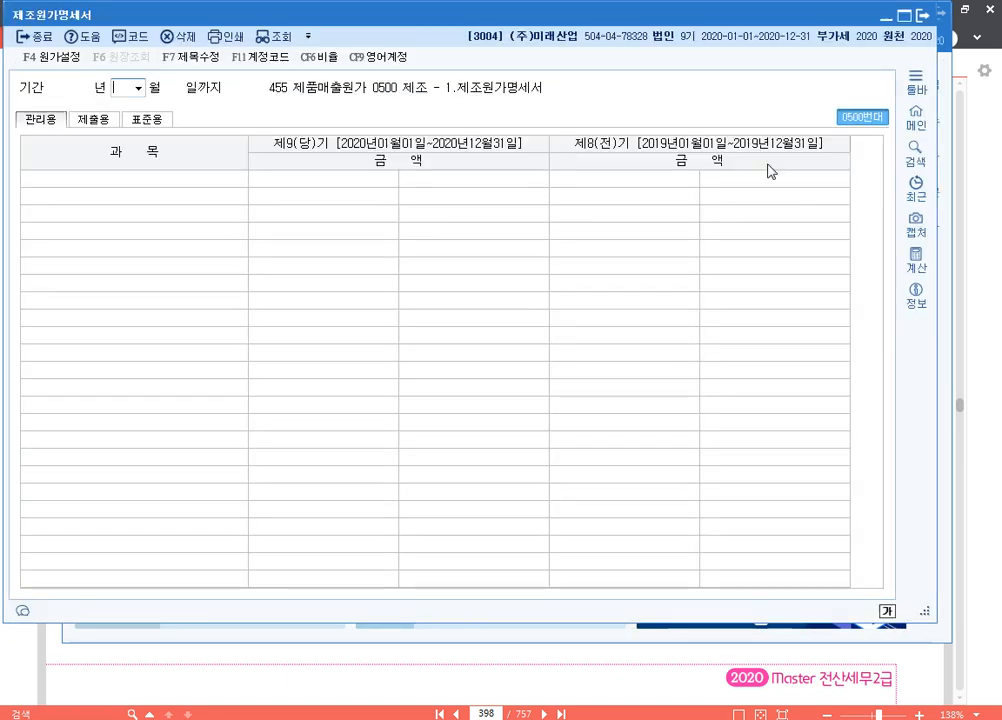
{"action": "left_click_drag", "start_coordinate": [702, 20], "coordinate": [714, 22]}
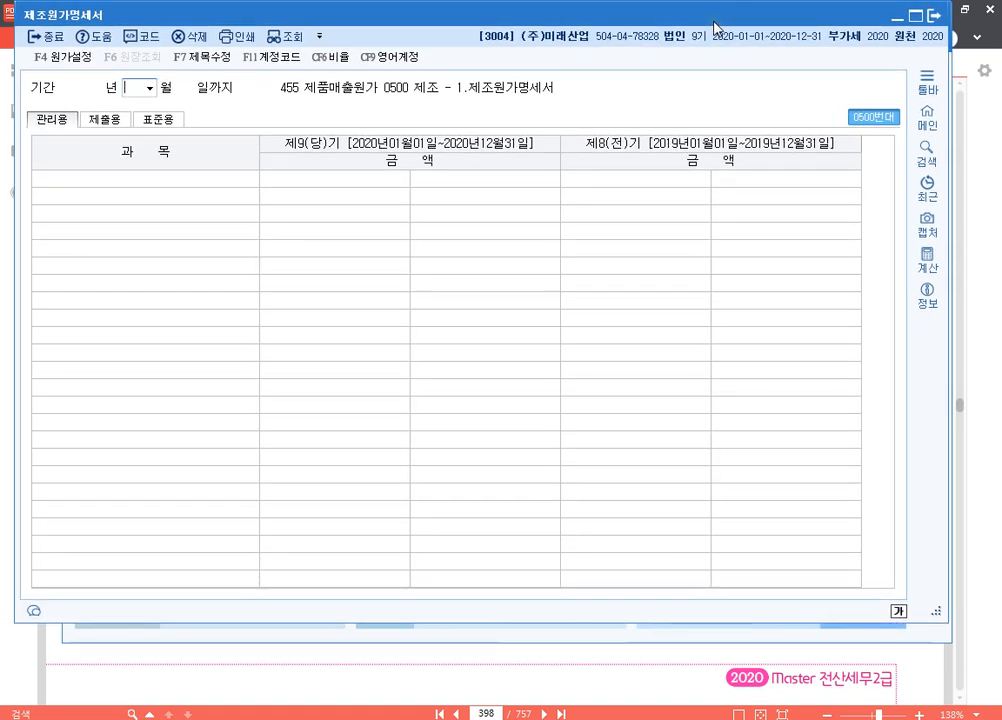
{"action": "type", "text": "12"}
{"action": "key", "text": "Return"}
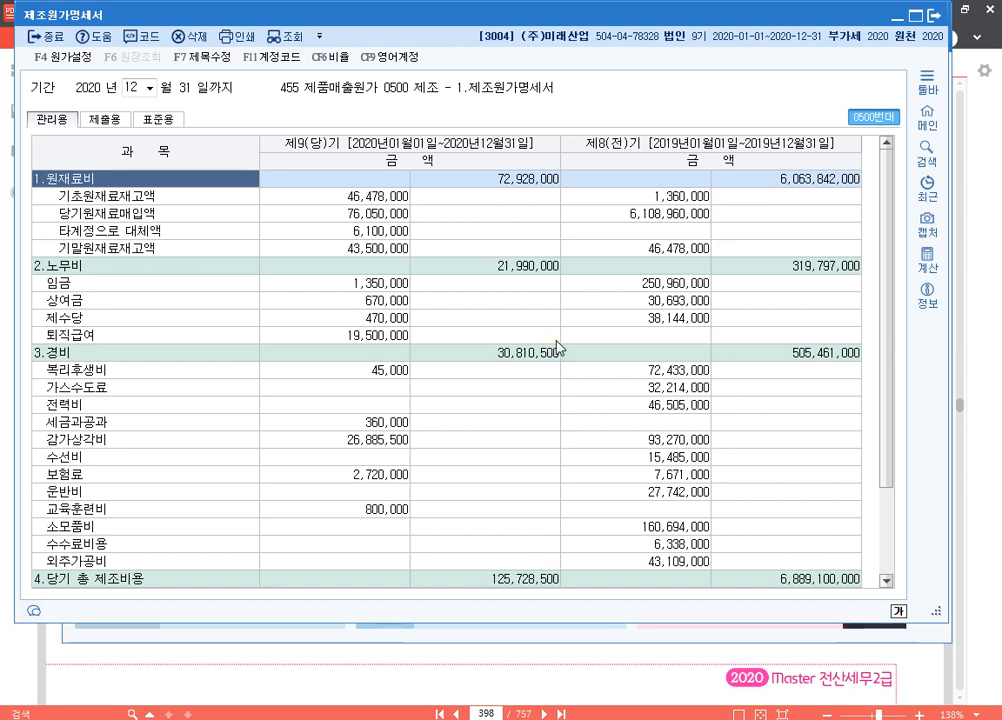
{"action": "scroll", "coordinate": [557, 341], "scroll_direction": "down", "scroll_amount": 2}
{"action": "left_click", "coordinate": [534, 577]}
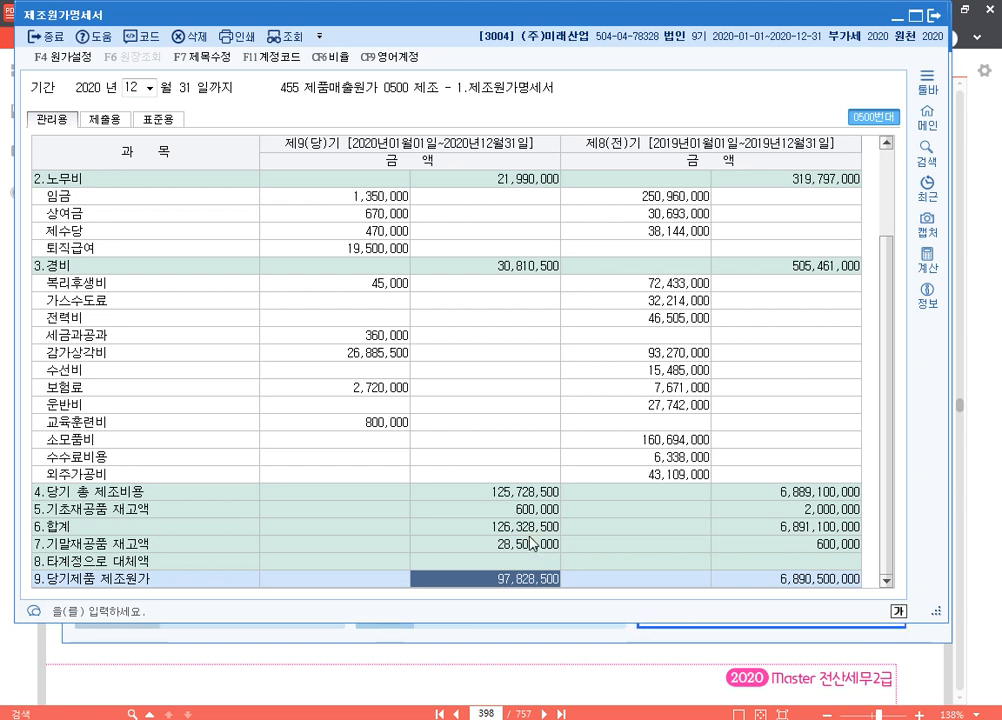
{"action": "left_click", "coordinate": [936, 17]}
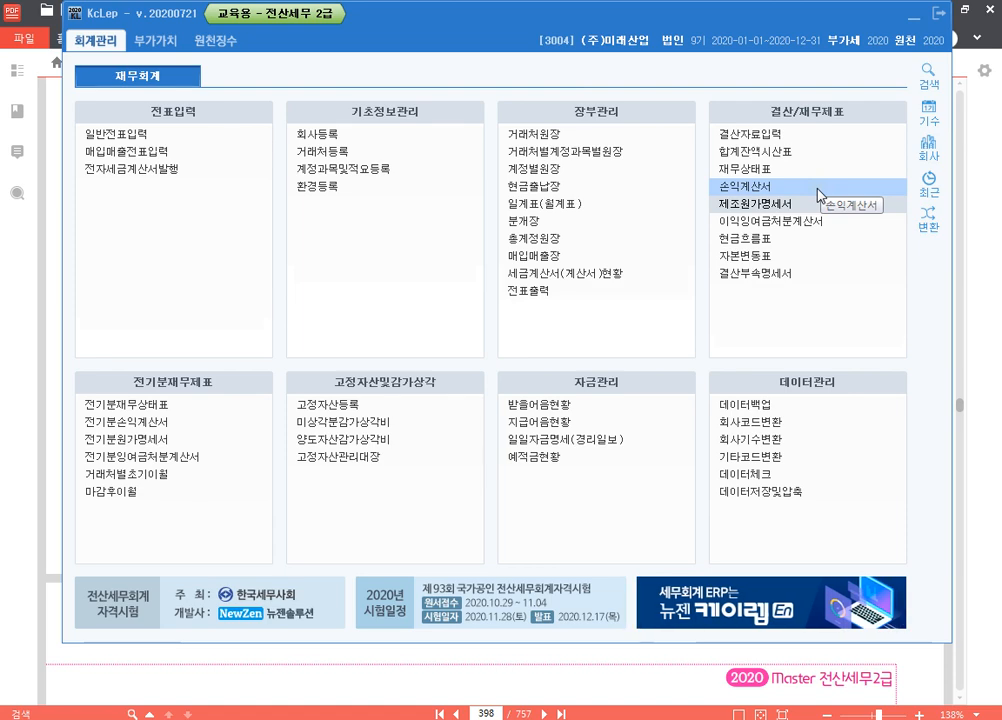
- Load the 손익계산서 for December 2020 and check the 당기제품제조원가 and 당기순이익 amounts
{"action": "left_click", "coordinate": [818, 195]}
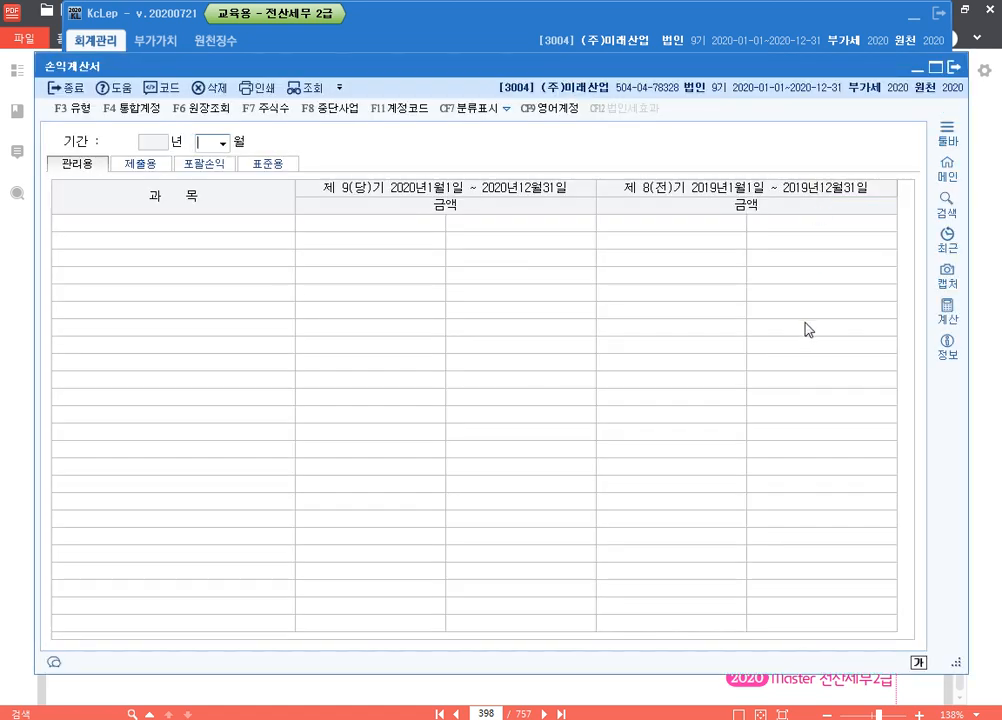
{"action": "type", "text": "12"}
{"action": "key", "text": "Return"}
{"action": "left_click_drag", "start_coordinate": [629, 67], "coordinate": [636, 16]}
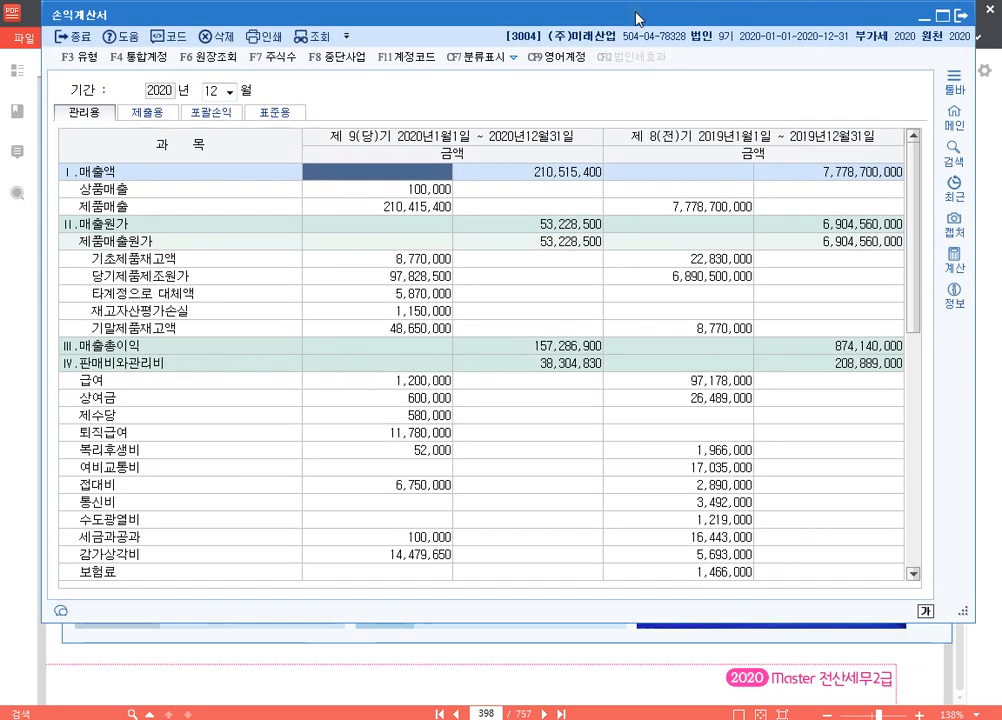
{"action": "left_click", "coordinate": [392, 281]}
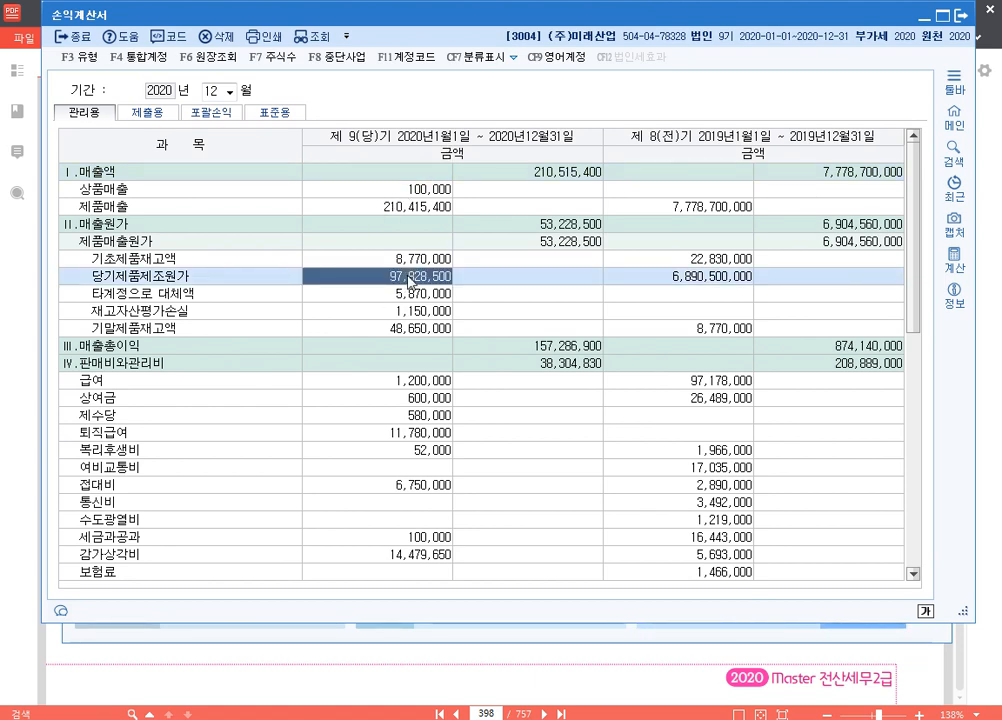
{"action": "scroll", "coordinate": [408, 281], "scroll_direction": "down", "scroll_amount": 8}
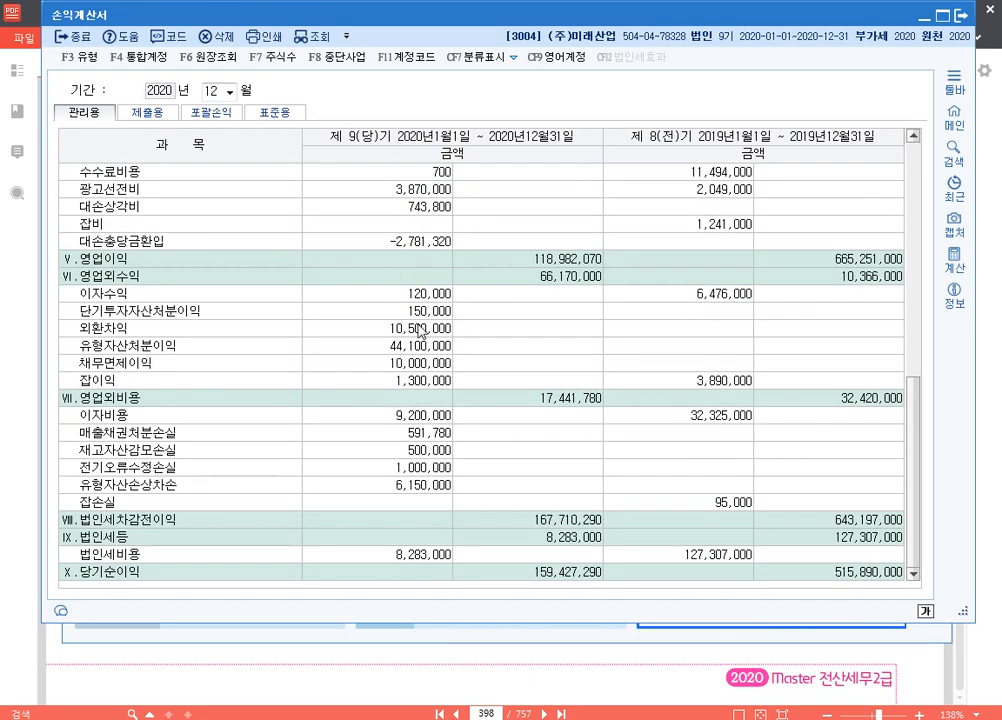
{"action": "left_click", "coordinate": [535, 571]}
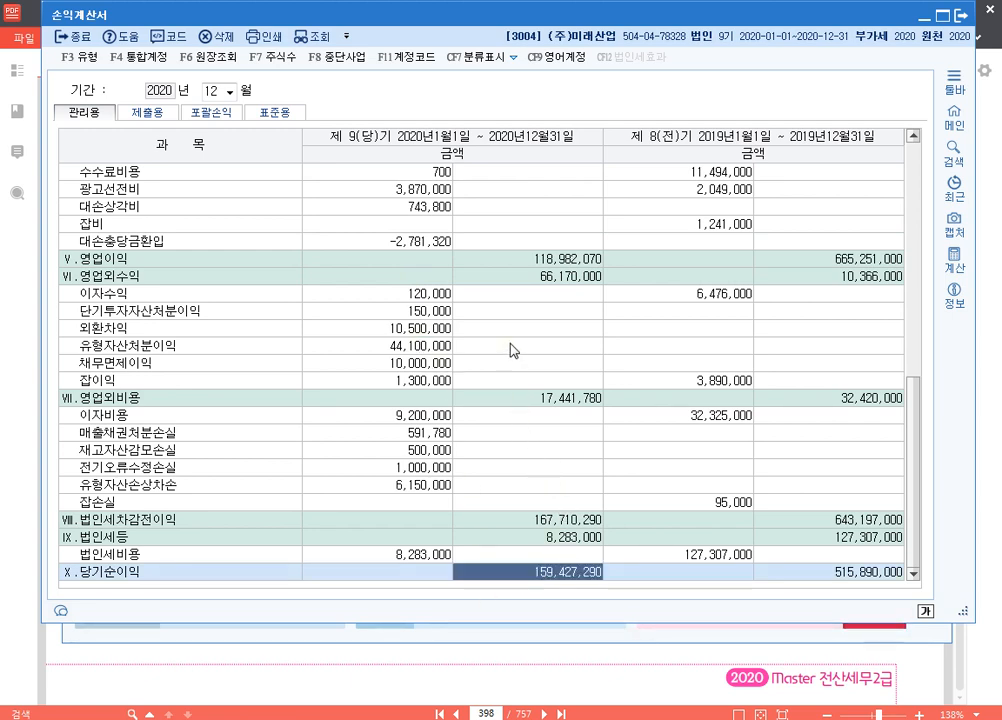
- Compare the current-year 매출원가 and 매출액 with the prior-year amounts in the 손익계산서
{"action": "scroll", "coordinate": [514, 350], "scroll_direction": "up", "scroll_amount": 8}
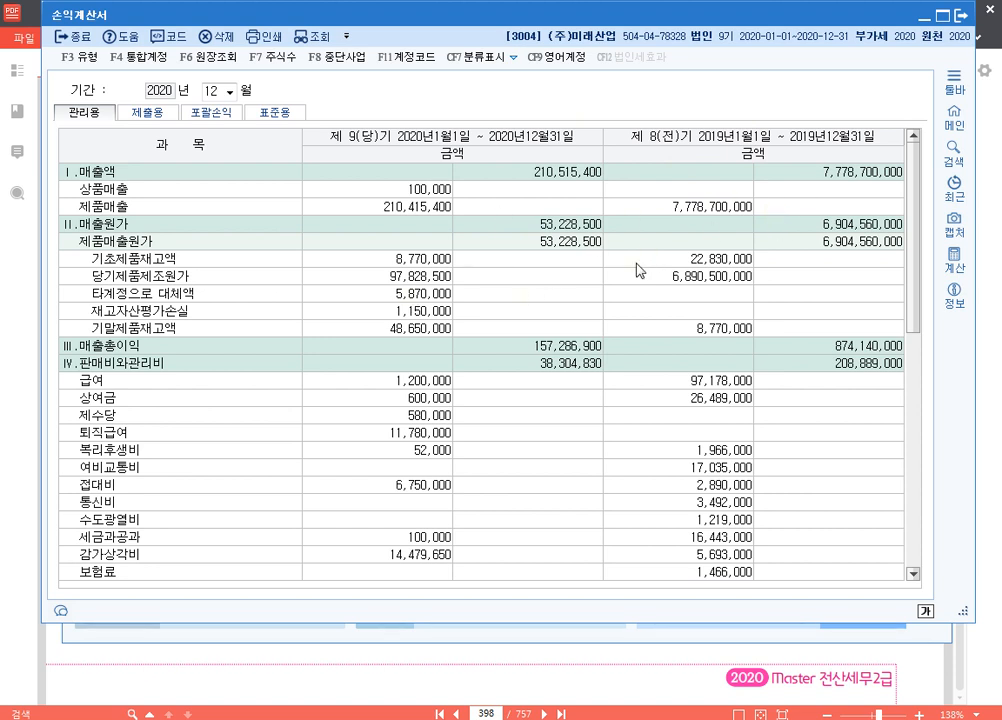
{"action": "left_click", "coordinate": [822, 229]}
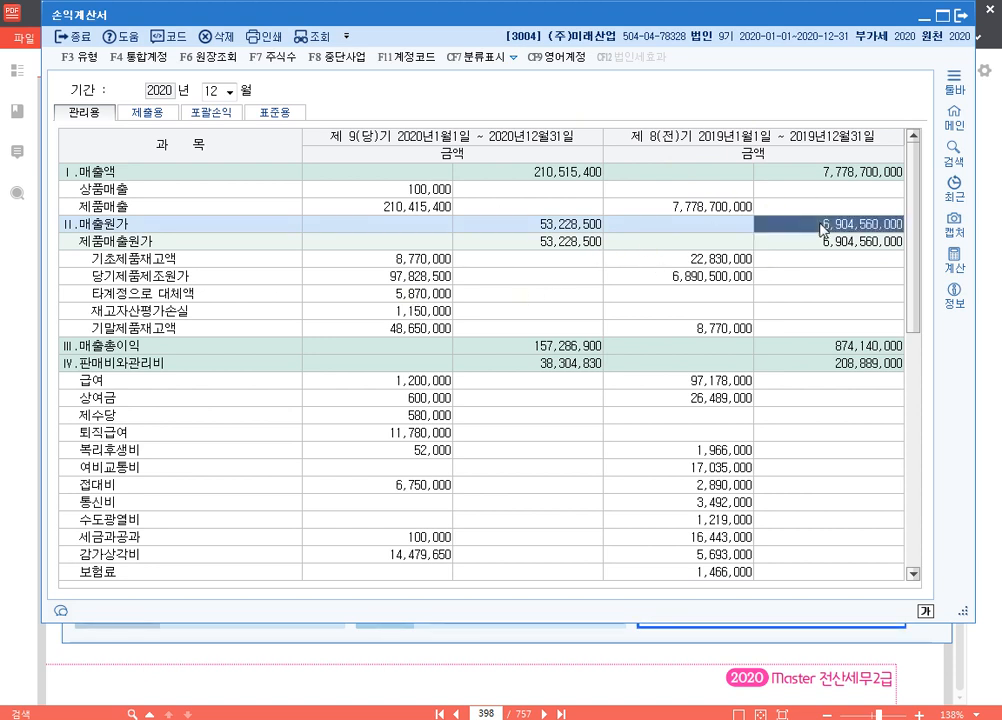
{"action": "left_click", "coordinate": [593, 229]}
{"action": "left_click", "coordinate": [815, 229]}
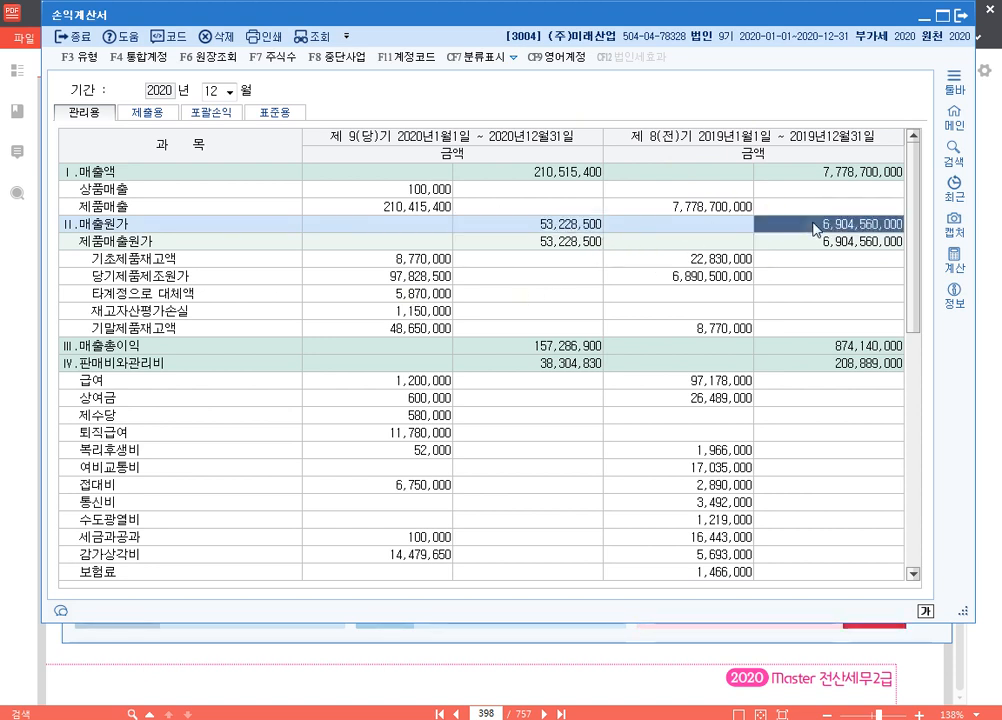
{"action": "left_click", "coordinate": [572, 227]}
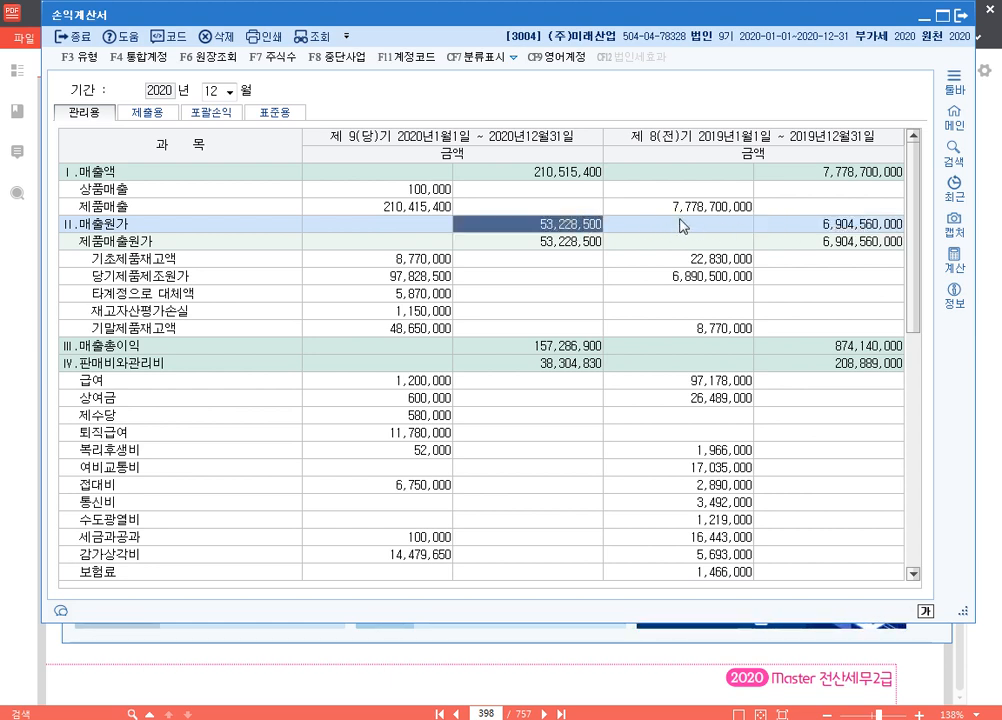
{"action": "left_click", "coordinate": [782, 174]}
{"action": "left_click", "coordinate": [550, 175]}
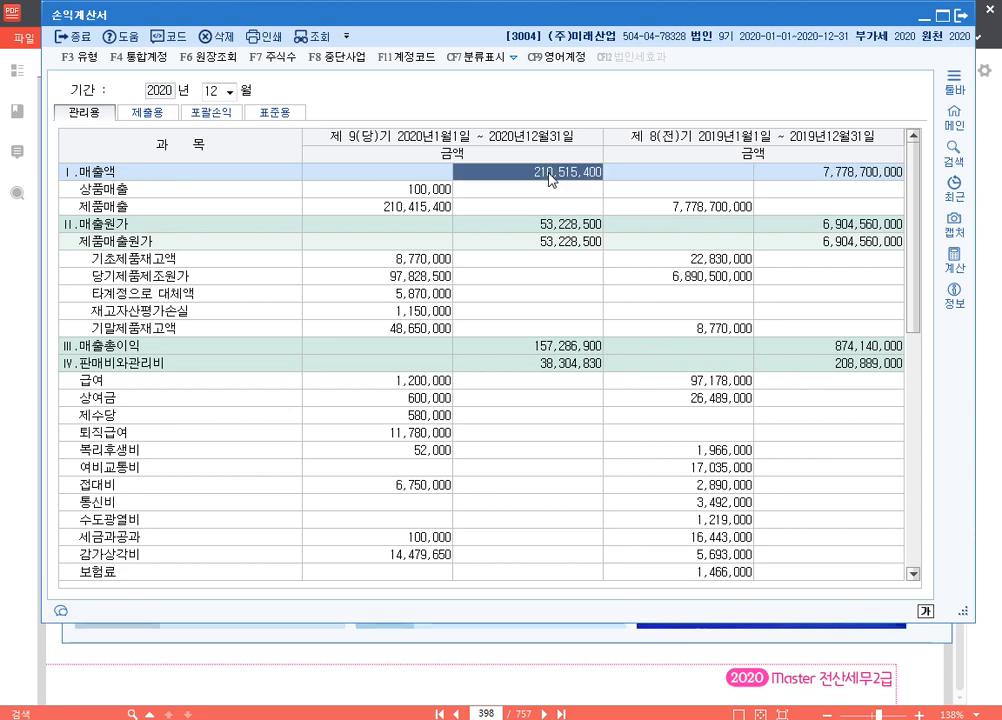
{"action": "left_click", "coordinate": [821, 172]}
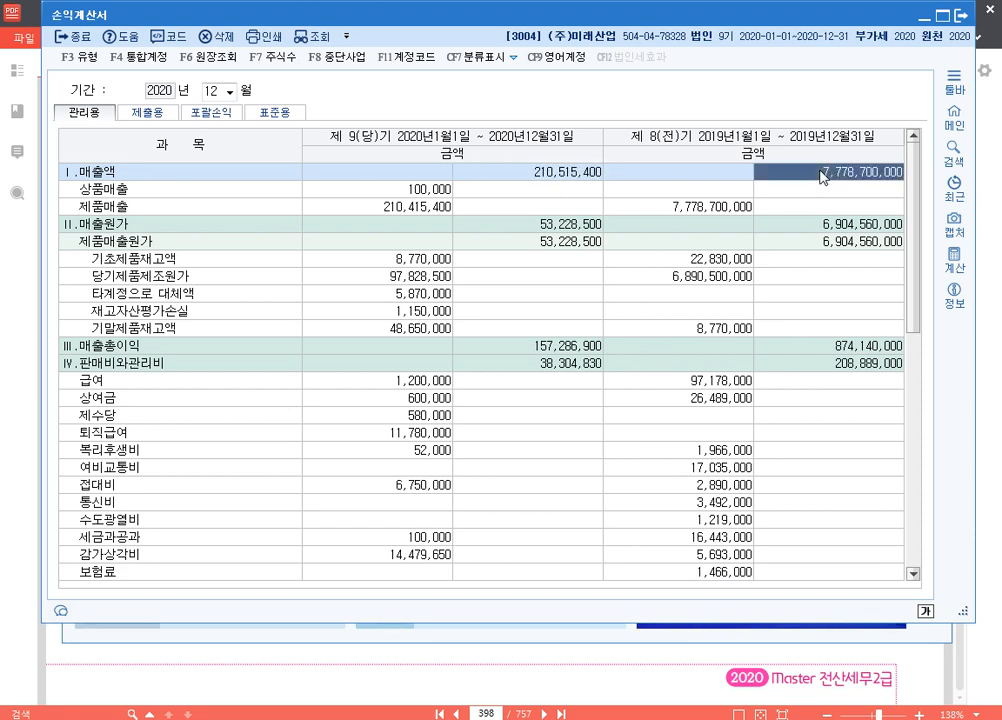
{"action": "left_click", "coordinate": [566, 173]}
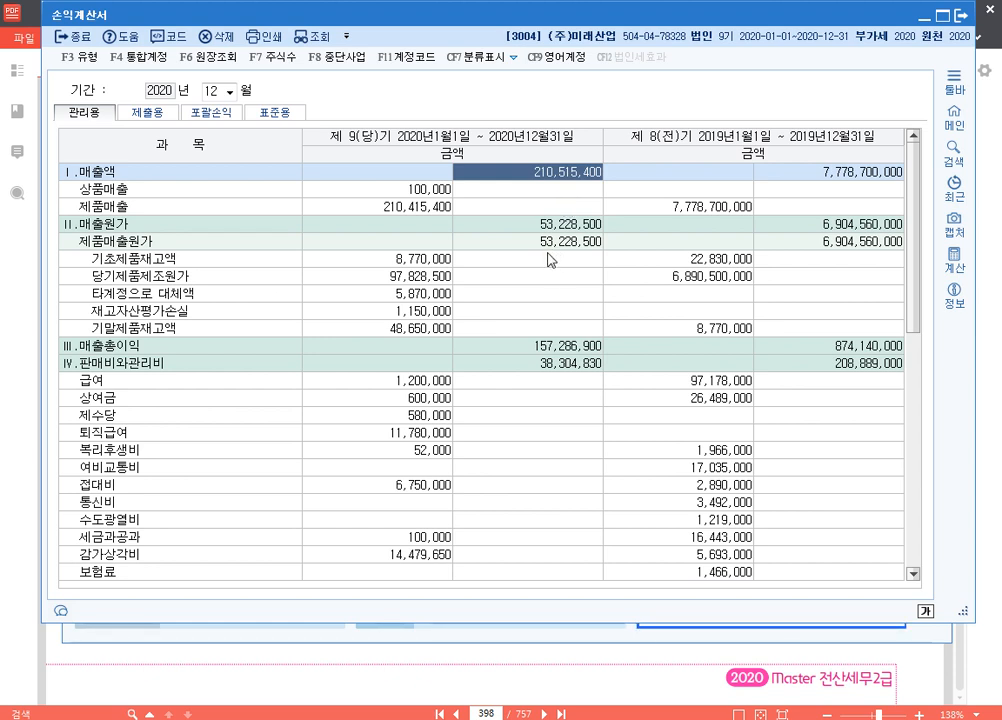
- Compare the current and prior-year 급여 in the 판매비와관리비 section and check the current-year 상여금
{"action": "scroll", "coordinate": [550, 262], "scroll_direction": "down", "scroll_amount": 2}
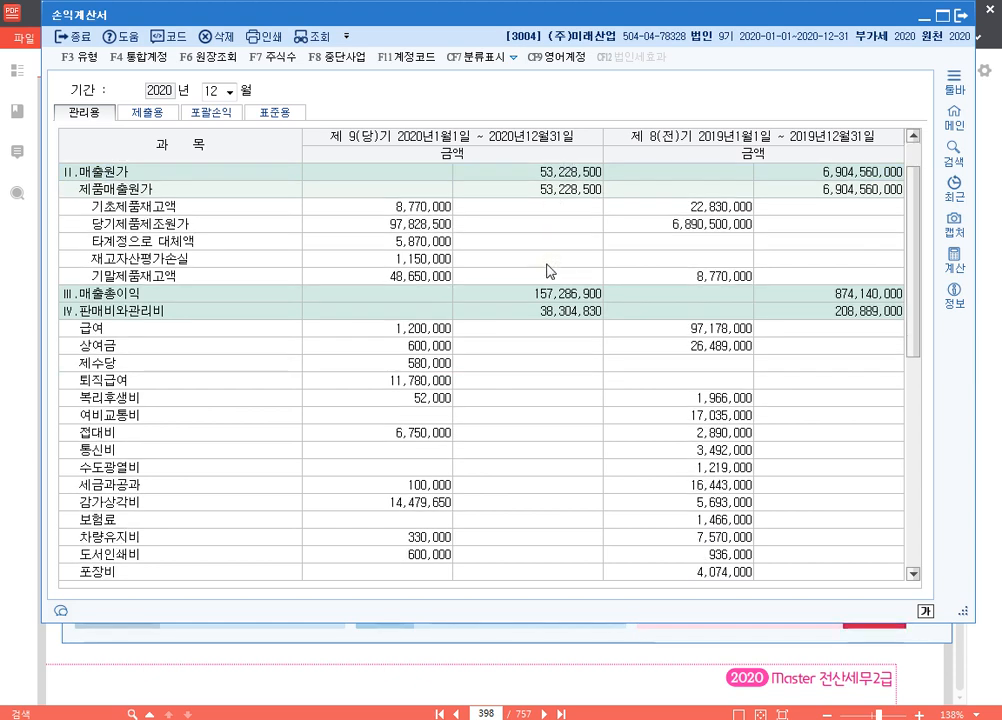
{"action": "left_click", "coordinate": [715, 278]}
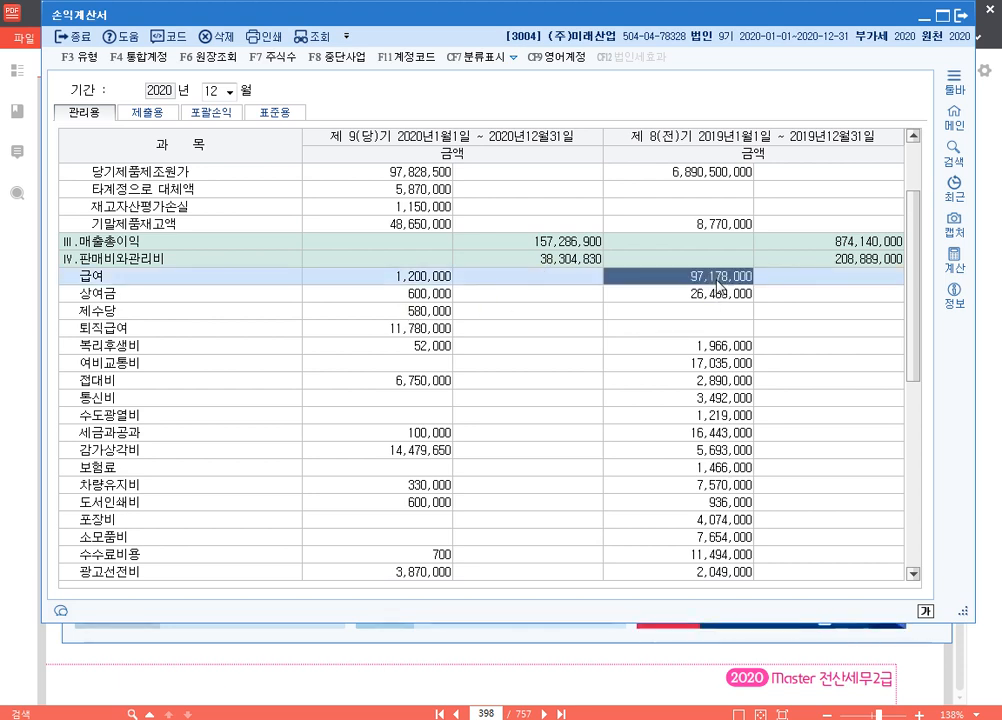
{"action": "left_click", "coordinate": [429, 280]}
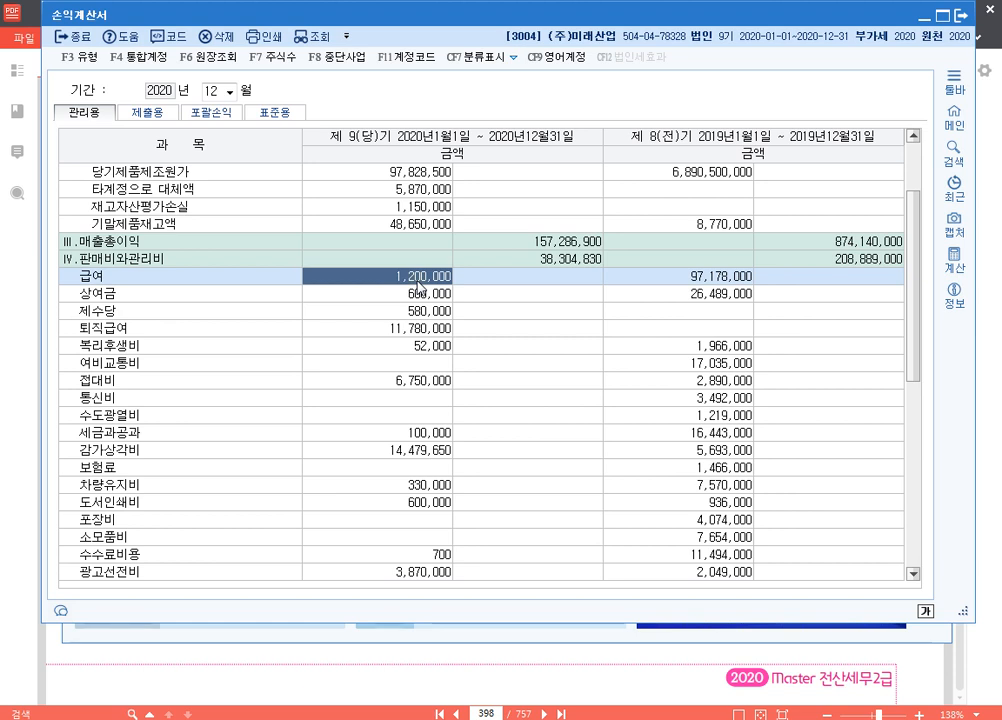
{"action": "scroll", "coordinate": [497, 297], "scroll_direction": "up", "scroll_amount": 1}
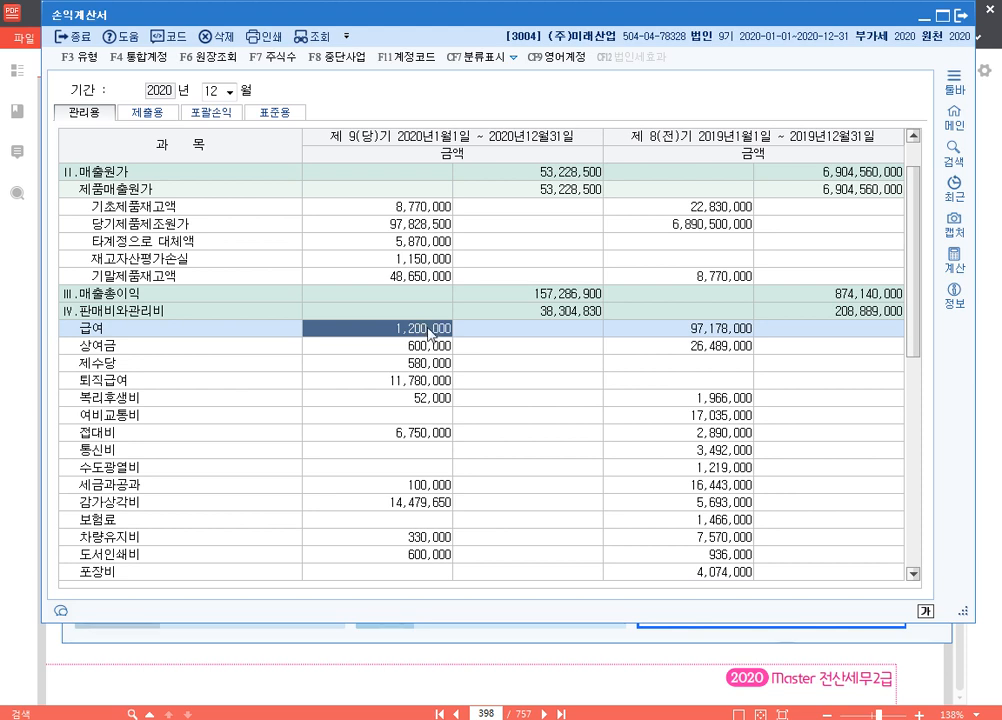
{"action": "scroll", "coordinate": [428, 330], "scroll_direction": "up", "scroll_amount": 1}
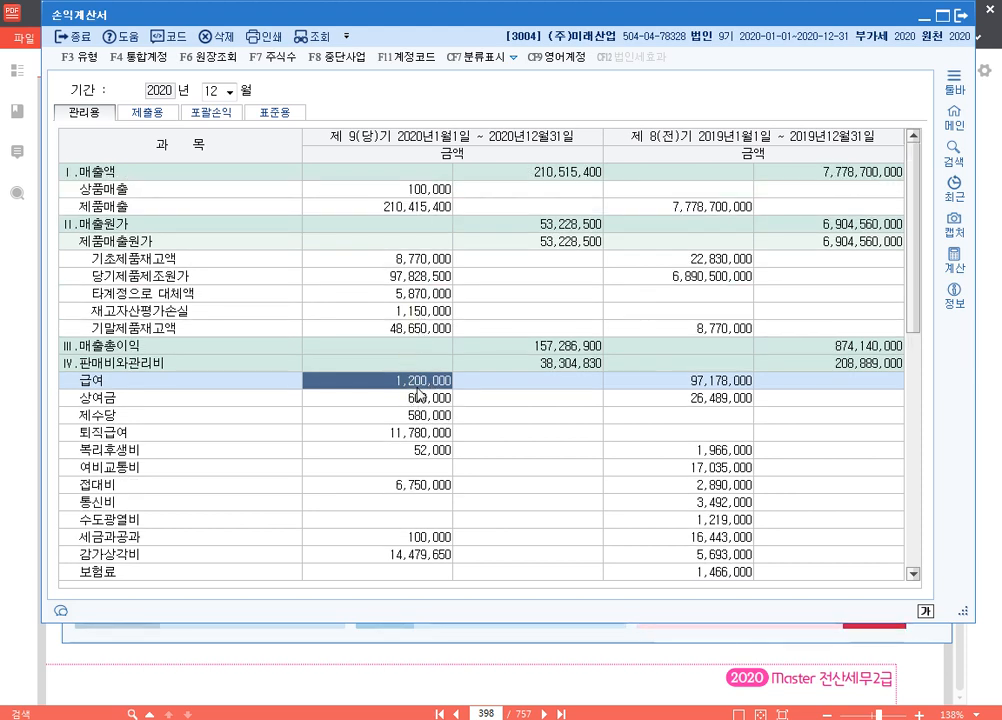
{"action": "scroll", "coordinate": [420, 390], "scroll_direction": "down", "scroll_amount": 2}
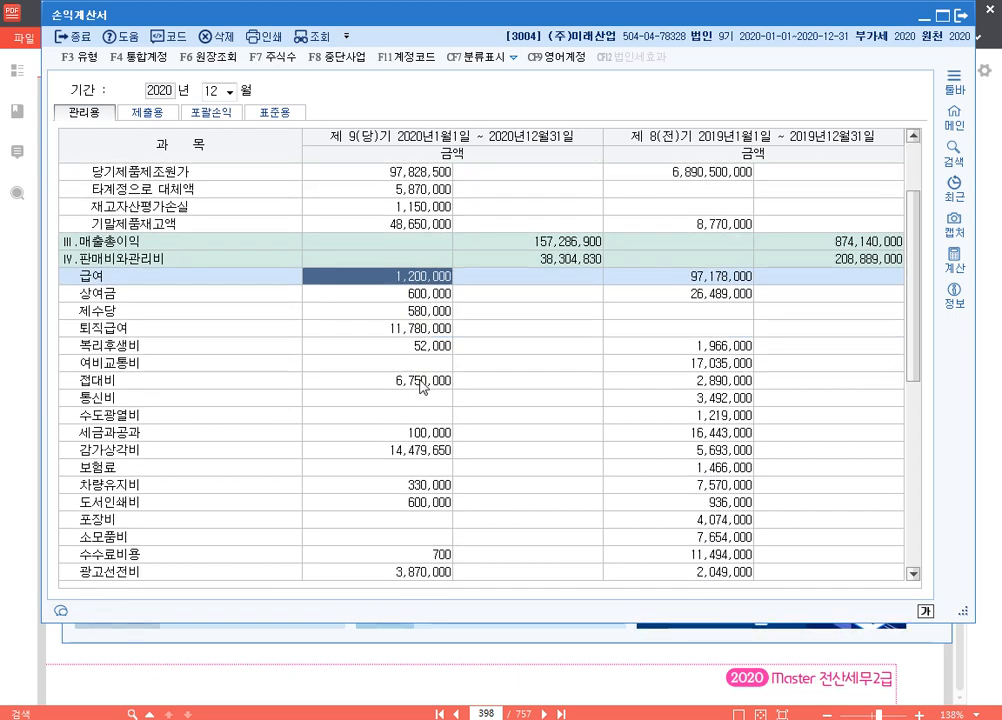
{"action": "left_click", "coordinate": [430, 294]}
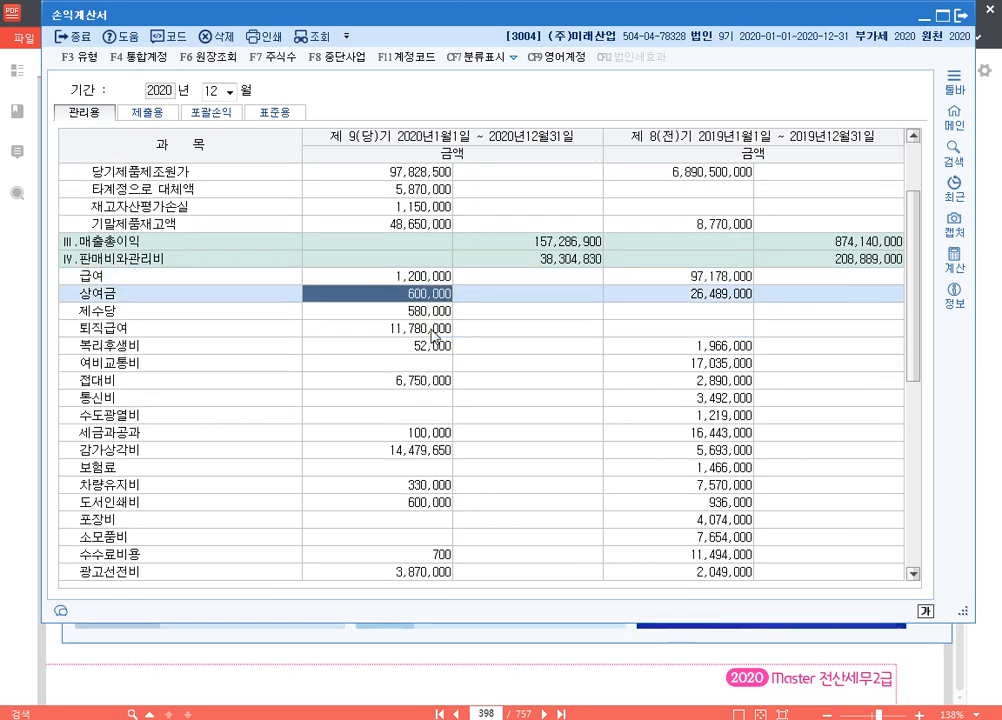
{"action": "scroll", "coordinate": [432, 335], "scroll_direction": "up", "scroll_amount": 2}
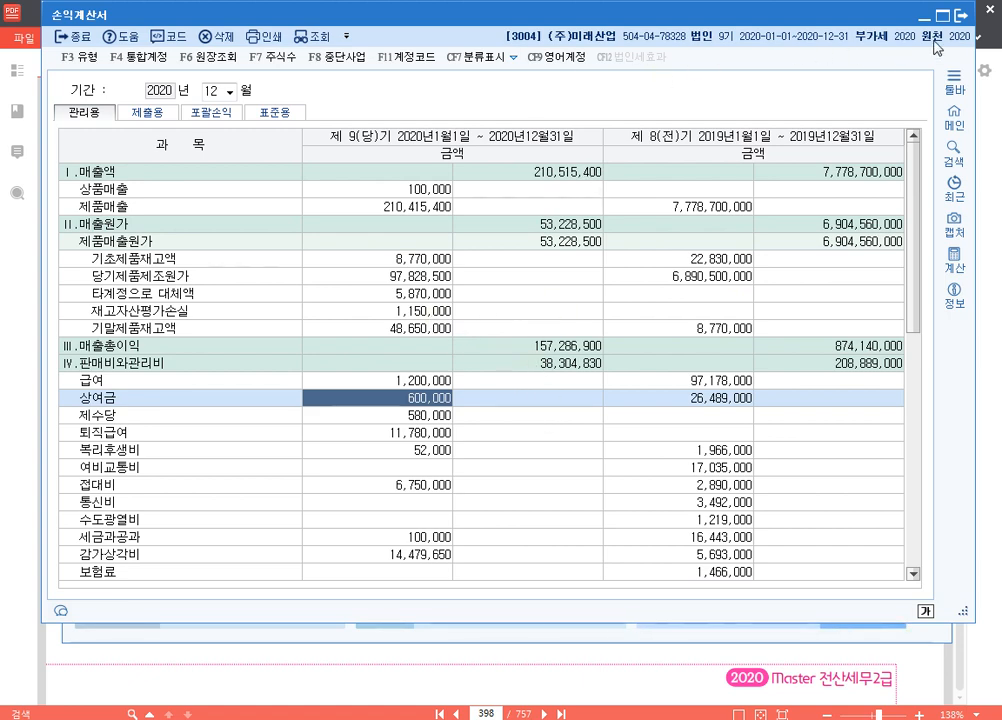
- Compare the current-year 당기순이익 with the prior-year amount at the end of the 손익계산서
{"action": "scroll", "coordinate": [566, 246], "scroll_direction": "down", "scroll_amount": 10}
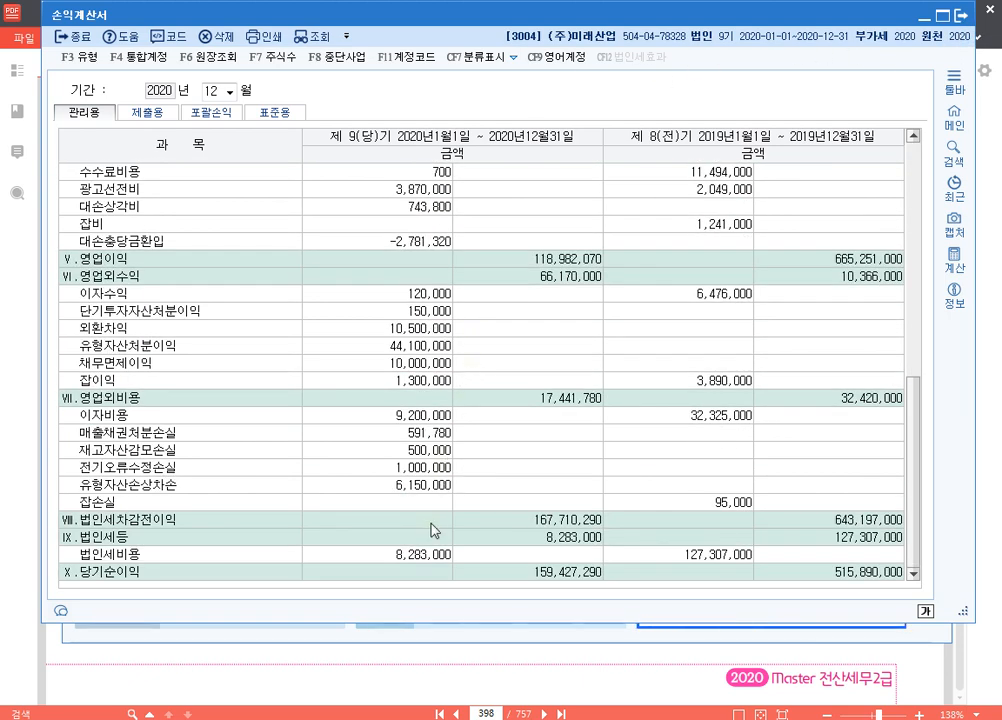
{"action": "left_click", "coordinate": [518, 572]}
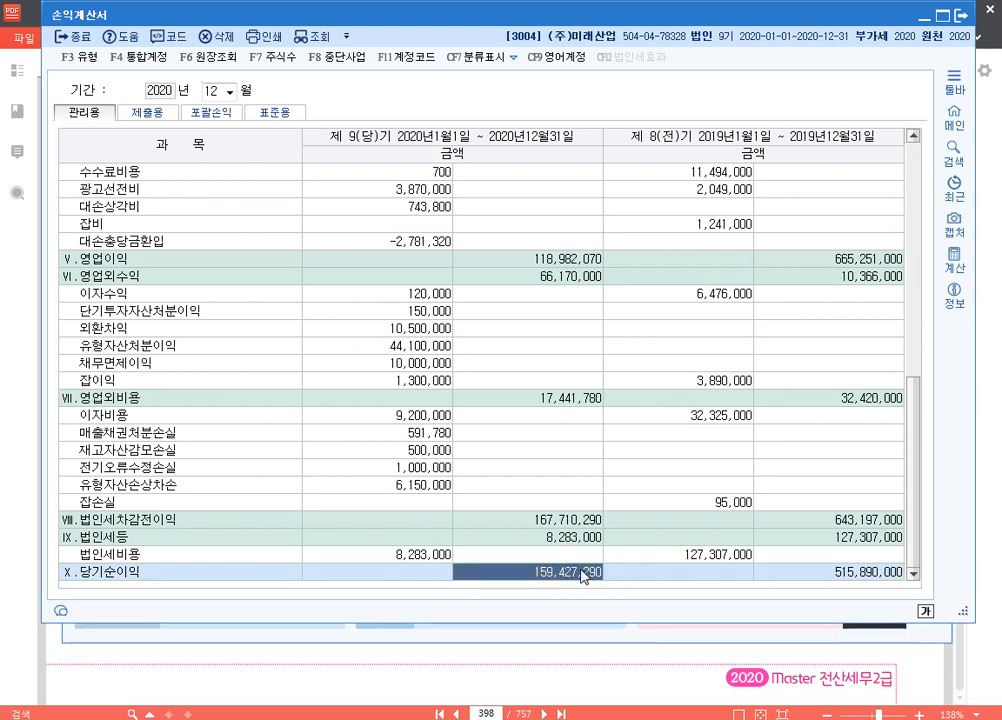
{"action": "left_click", "coordinate": [851, 574]}
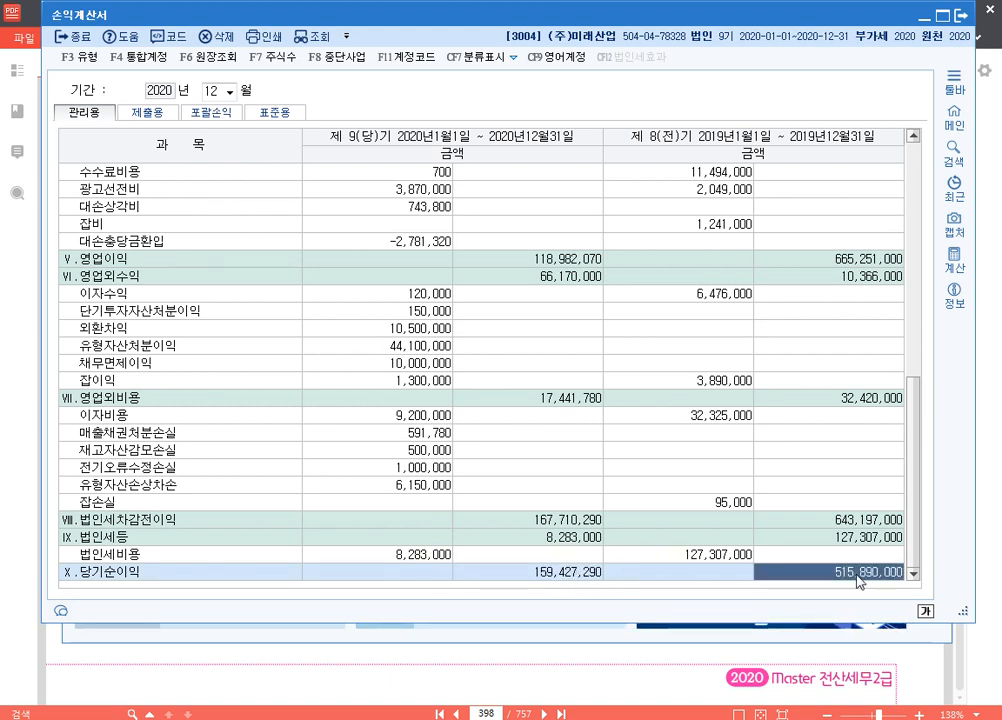
{"action": "left_click", "coordinate": [576, 578]}
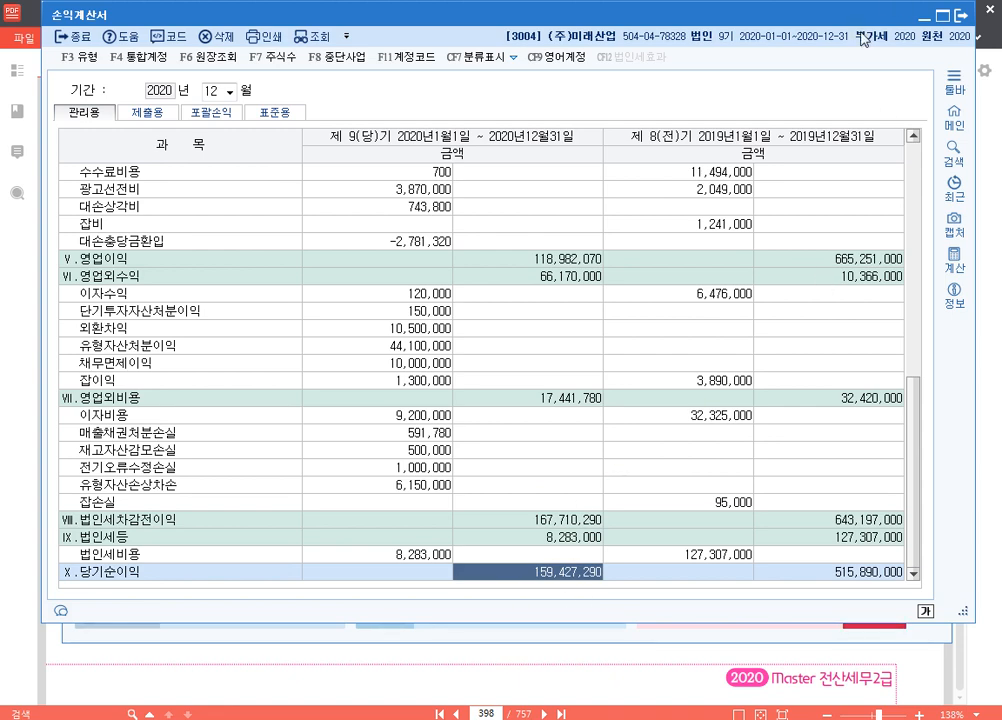
- Close the 손익계산서 and open the 이익잉여금처분계산서 without loading its saved data
{"action": "left_click", "coordinate": [966, 17]}
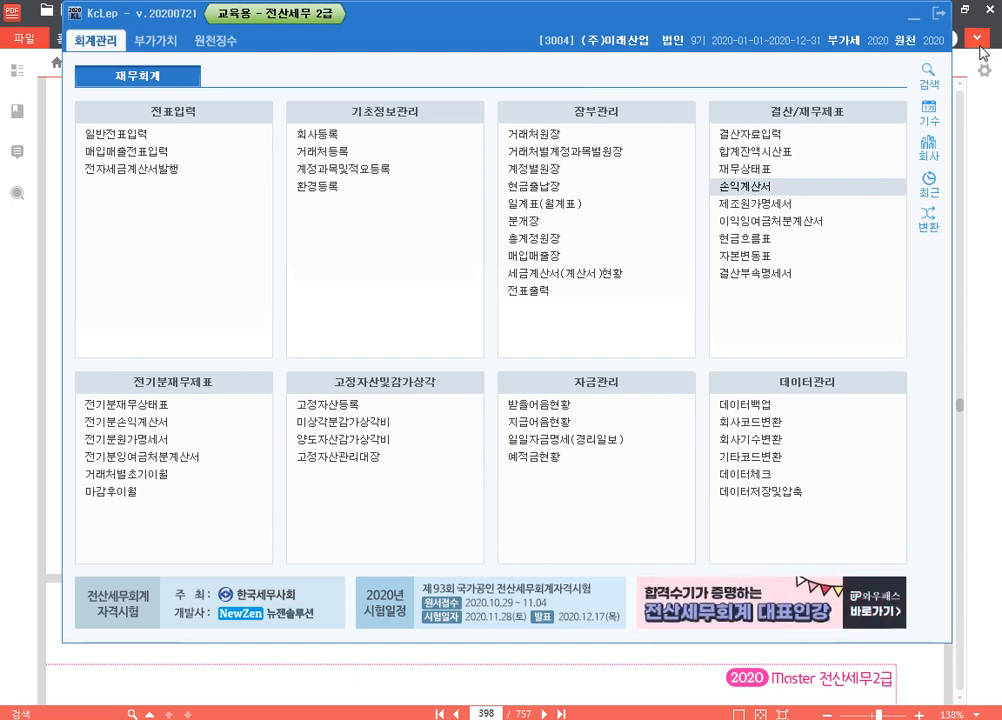
{"action": "left_click", "coordinate": [818, 224]}
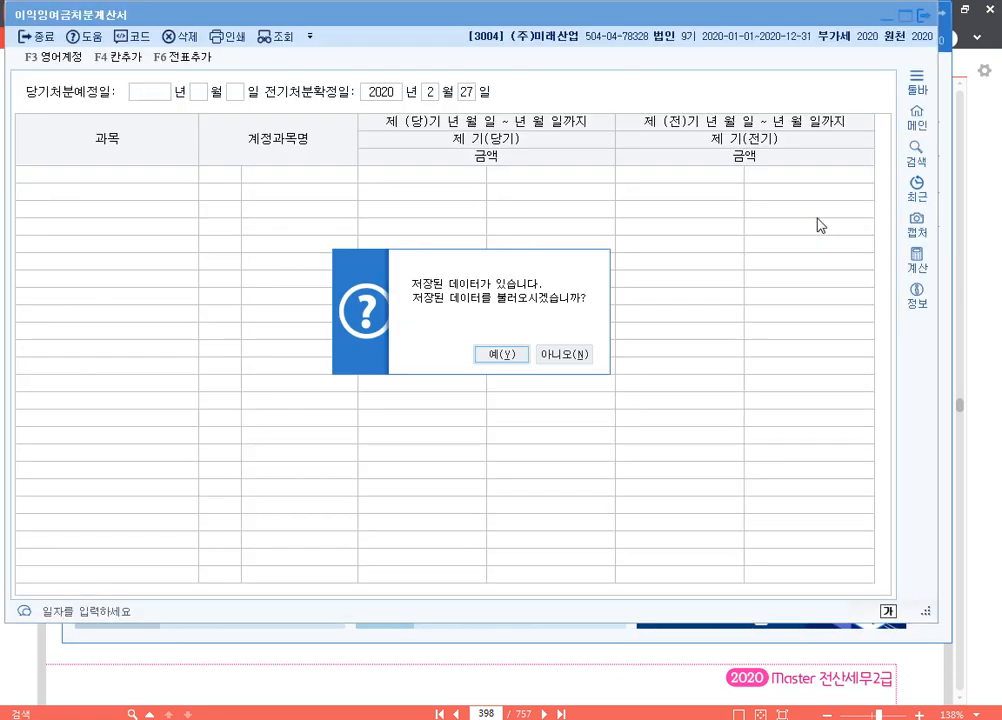
{"action": "left_click", "coordinate": [579, 357]}
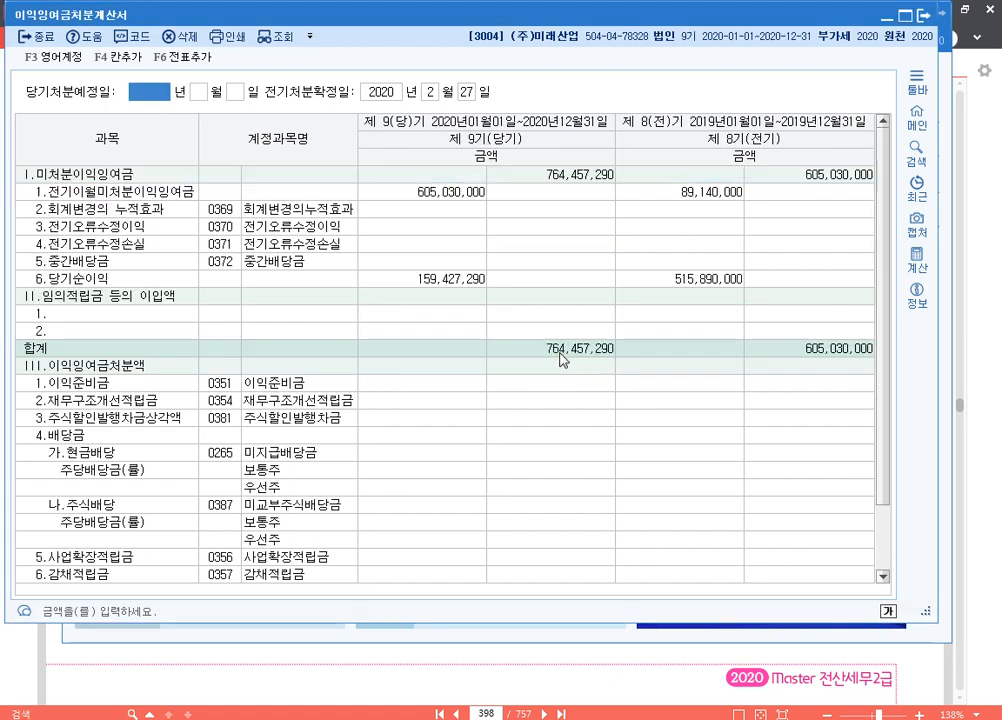
- Check the current-year 당기순이익, 전기이월미처분이익잉여금 and 합계 amounts in the 이익잉여금처분계산서
{"action": "left_click", "coordinate": [454, 280]}
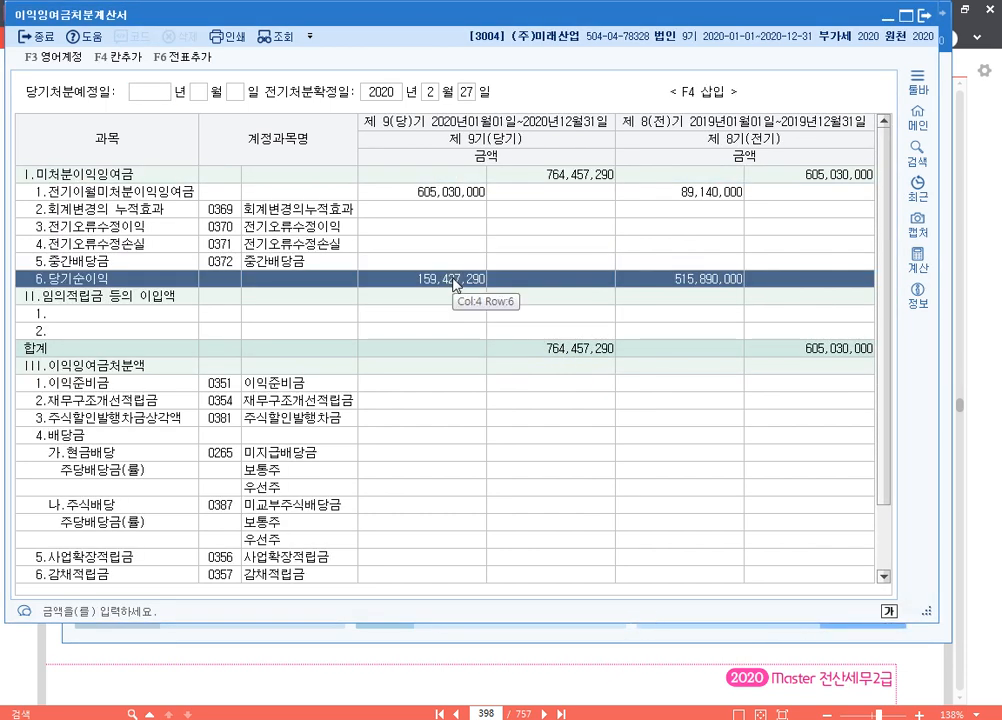
{"action": "left_click", "coordinate": [458, 192]}
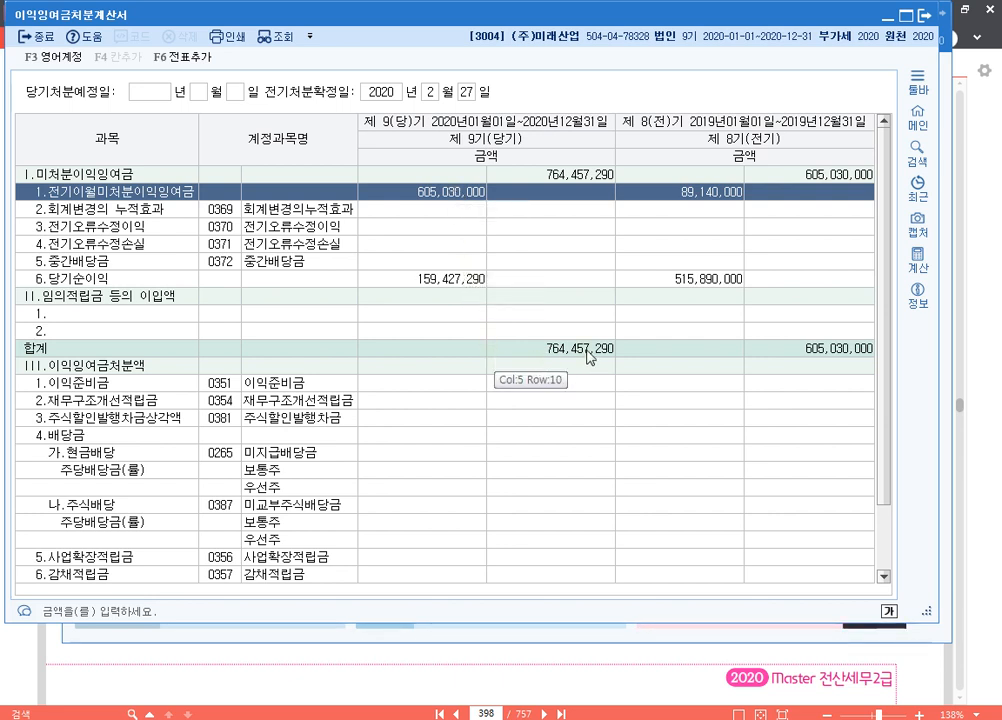
{"action": "left_click", "coordinate": [588, 350]}
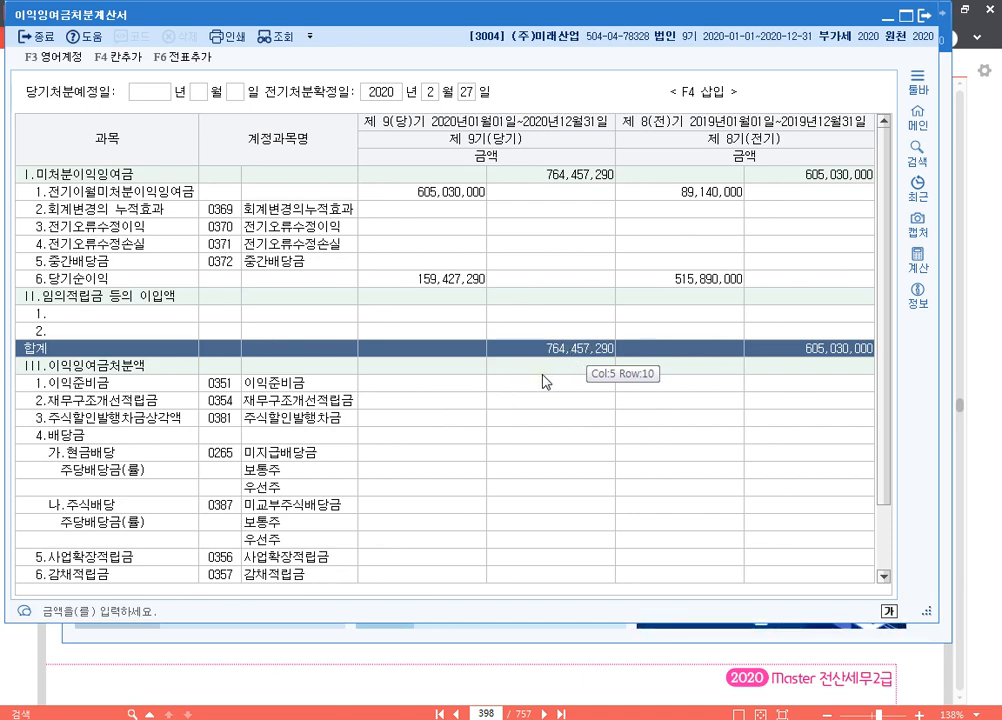
- Shorten the 이익잉여금처분계산서 window and examine the 현금배당 and 주식배당 rows under 이익잉여금처분액
{"action": "scroll", "coordinate": [545, 381], "scroll_direction": "down", "scroll_amount": 1}
{"action": "left_click", "coordinate": [138, 423]}
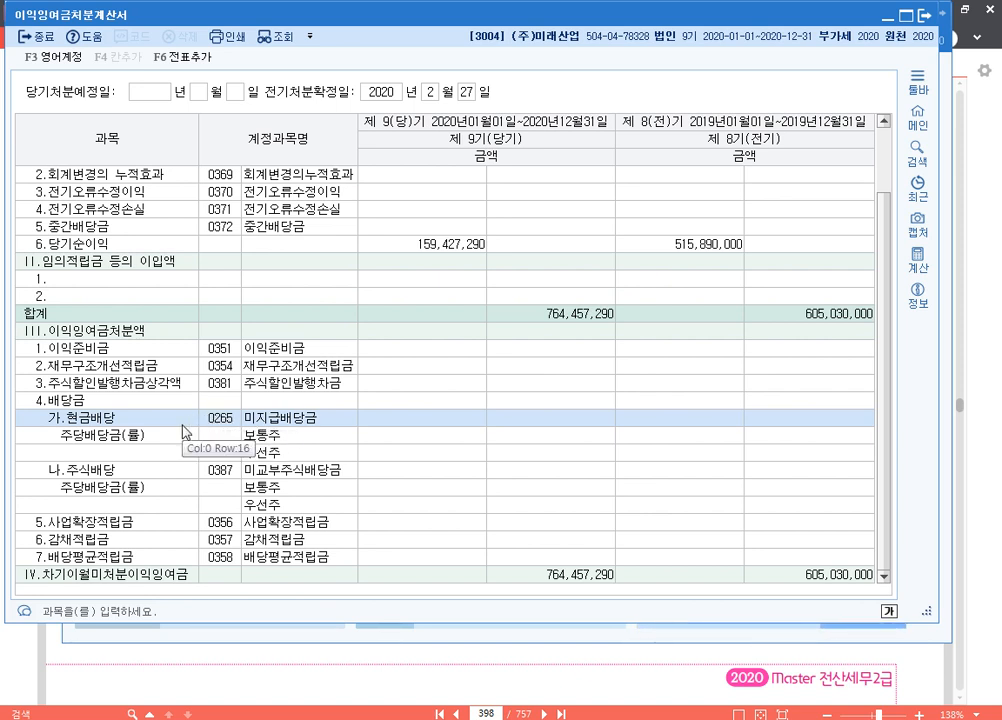
{"action": "key", "text": "Return"}
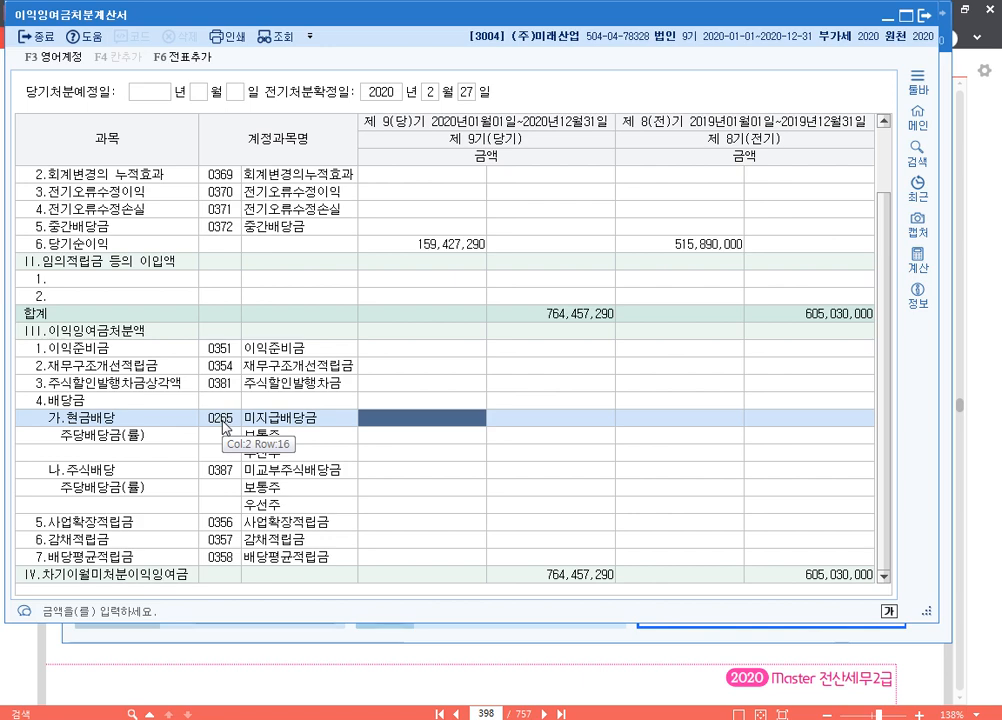
{"action": "left_click_drag", "start_coordinate": [923, 606], "coordinate": [953, 467]}
{"action": "scroll", "coordinate": [414, 304], "scroll_direction": "down", "scroll_amount": 3}
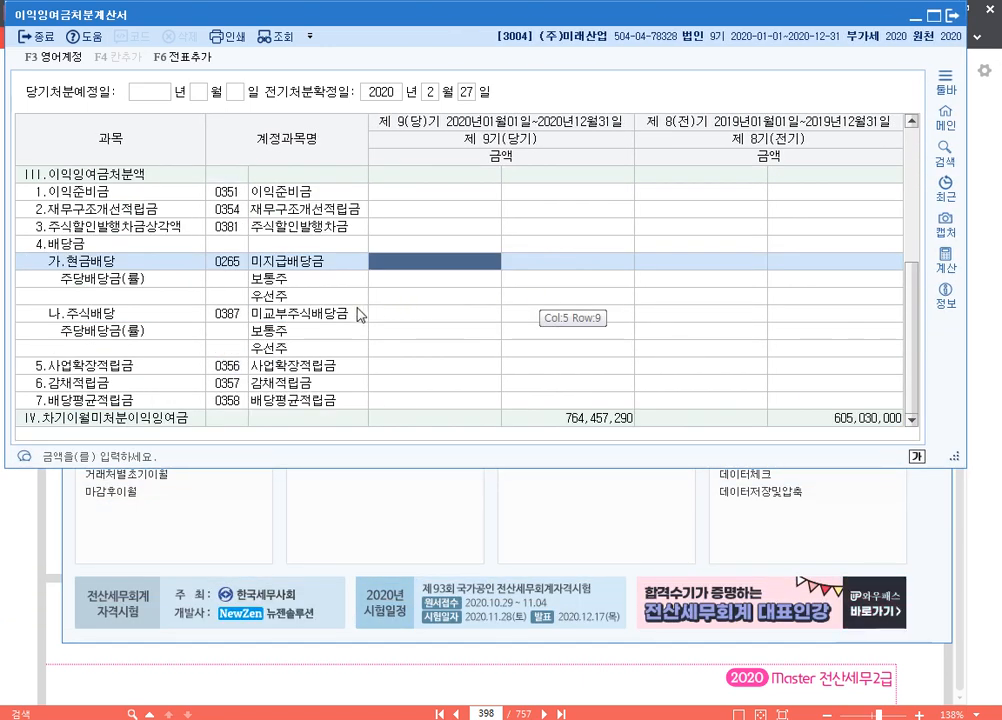
{"action": "left_click", "coordinate": [258, 318]}
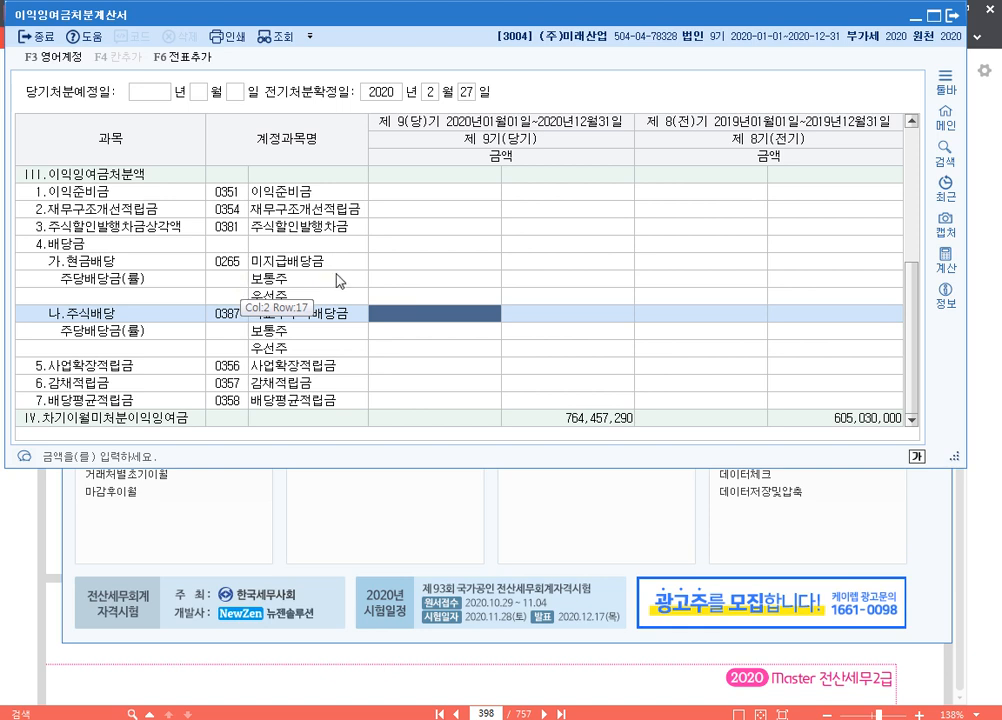
- Set the 당기처분예정일 of the 이익잉여금처분계산서 to February 28, 2021
{"action": "left_click", "coordinate": [391, 94]}
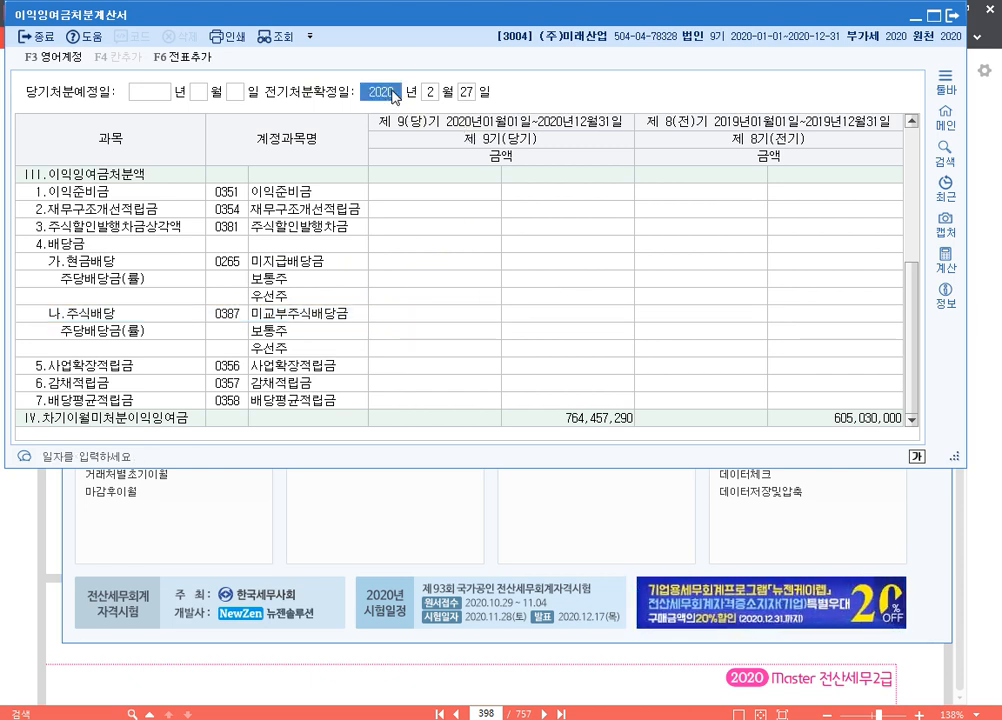
{"action": "left_click", "coordinate": [166, 97]}
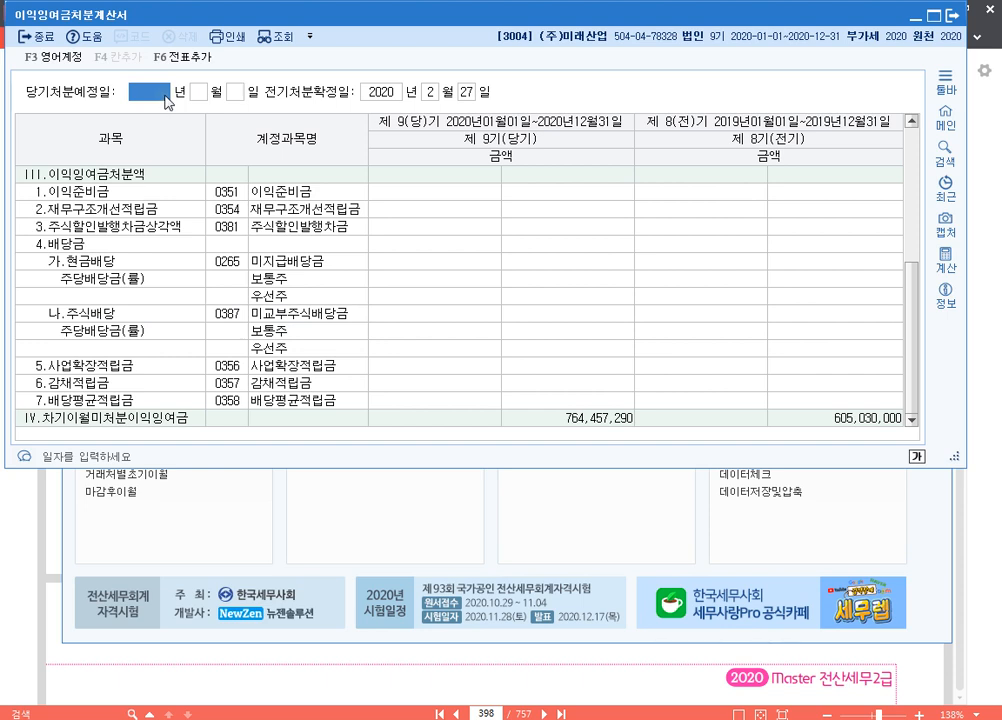
{"action": "type", "text": "2021"}
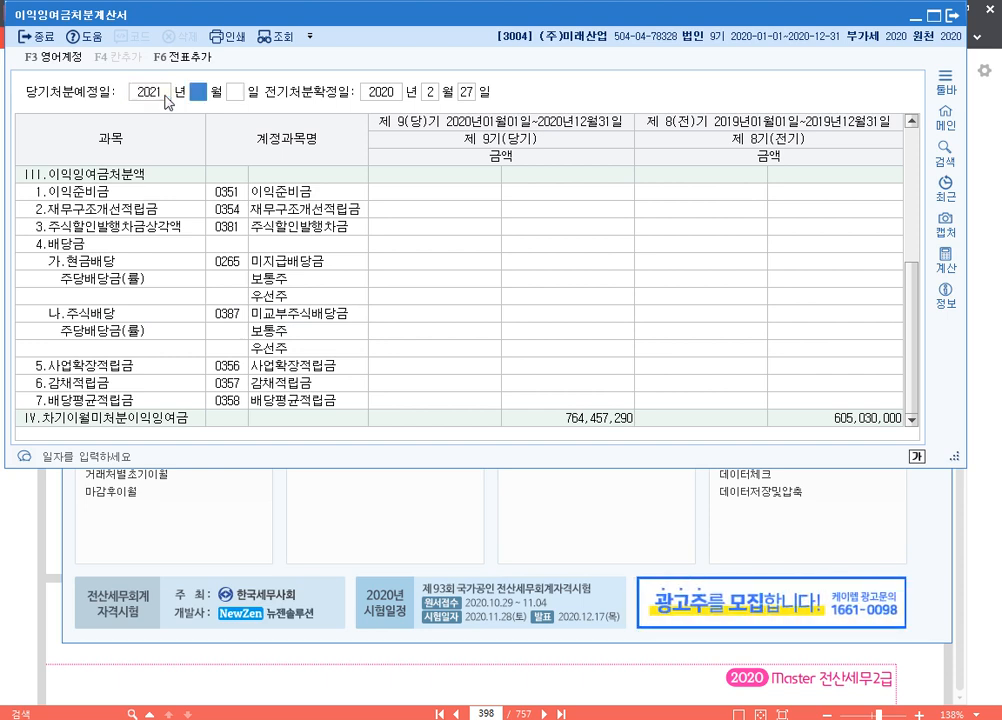
{"action": "type", "text": "0228"}
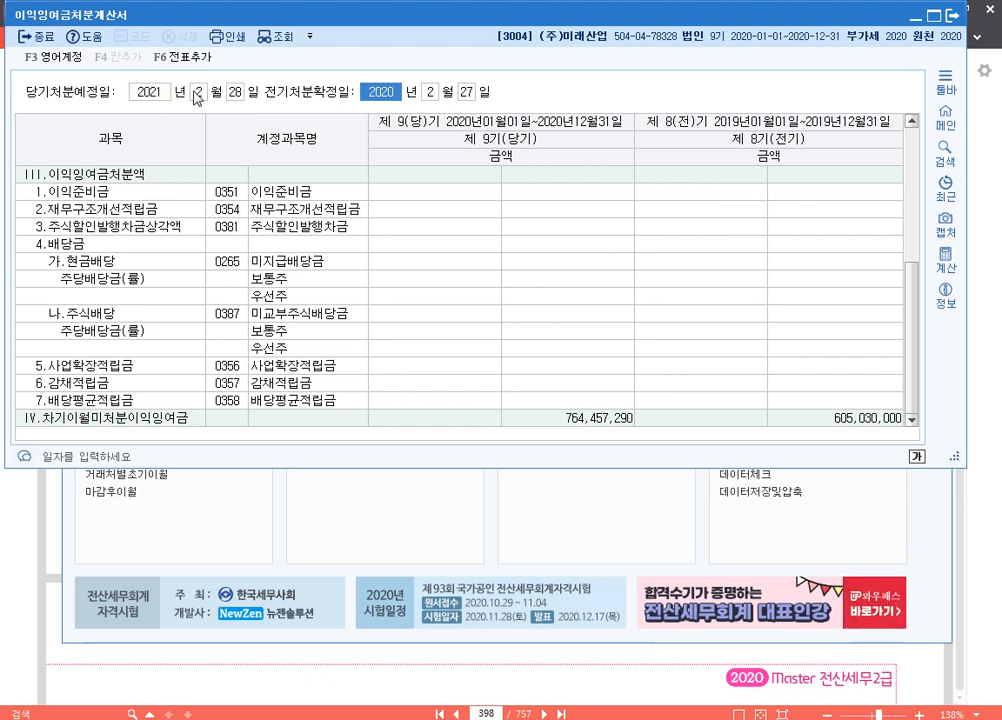
{"action": "left_click", "coordinate": [400, 350]}
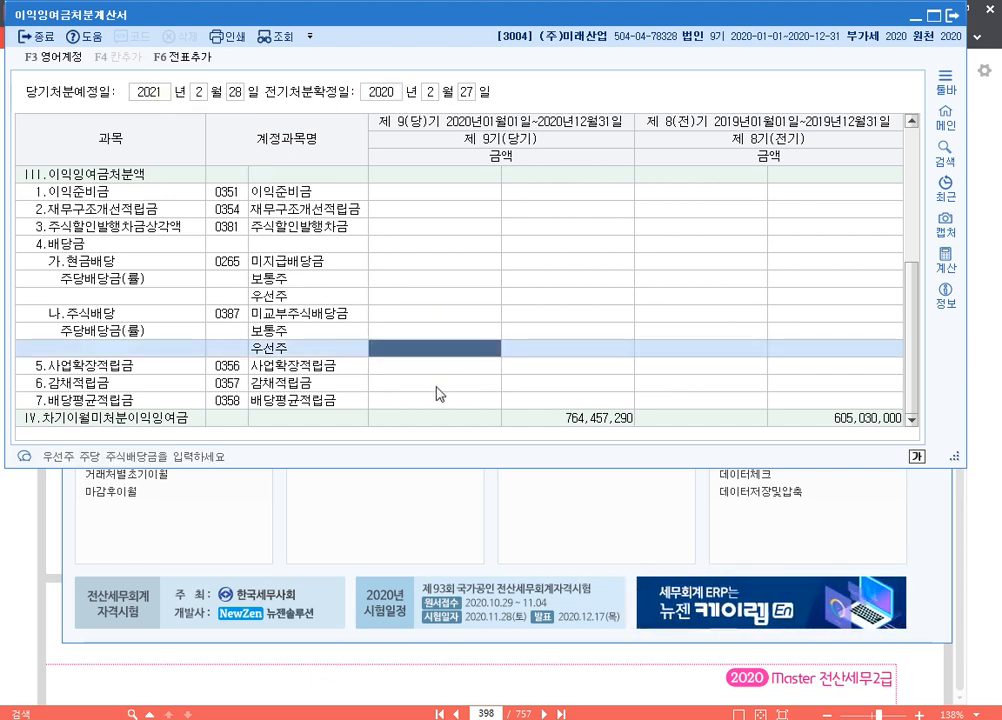
{"action": "left_click", "coordinate": [414, 262]}
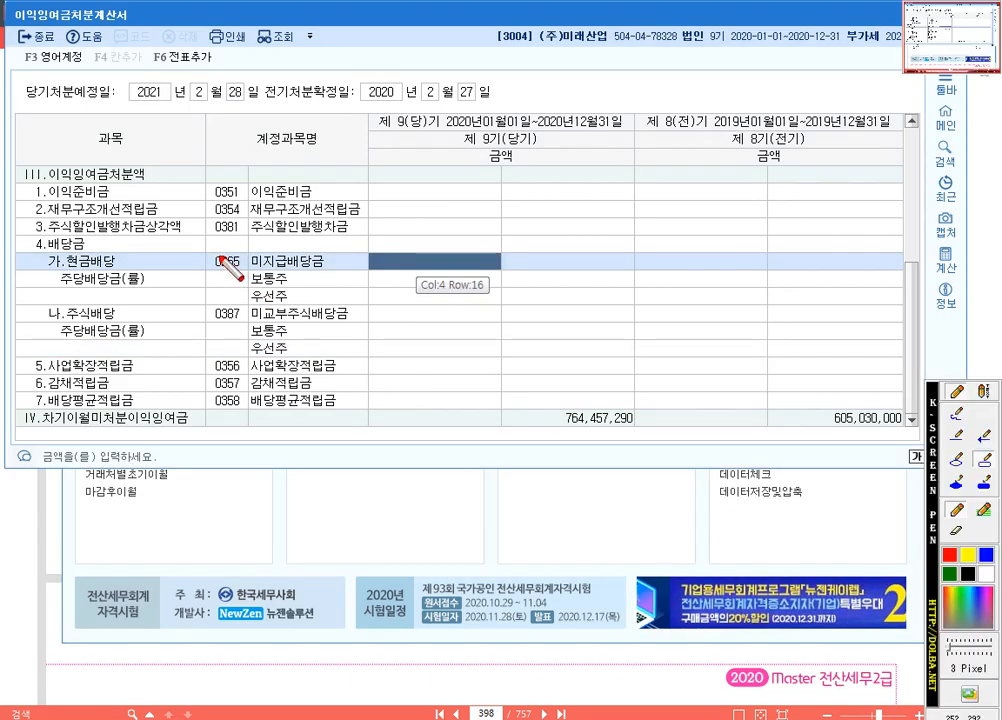
{"action": "left_click_drag", "start_coordinate": [202, 238], "coordinate": [258, 410]}
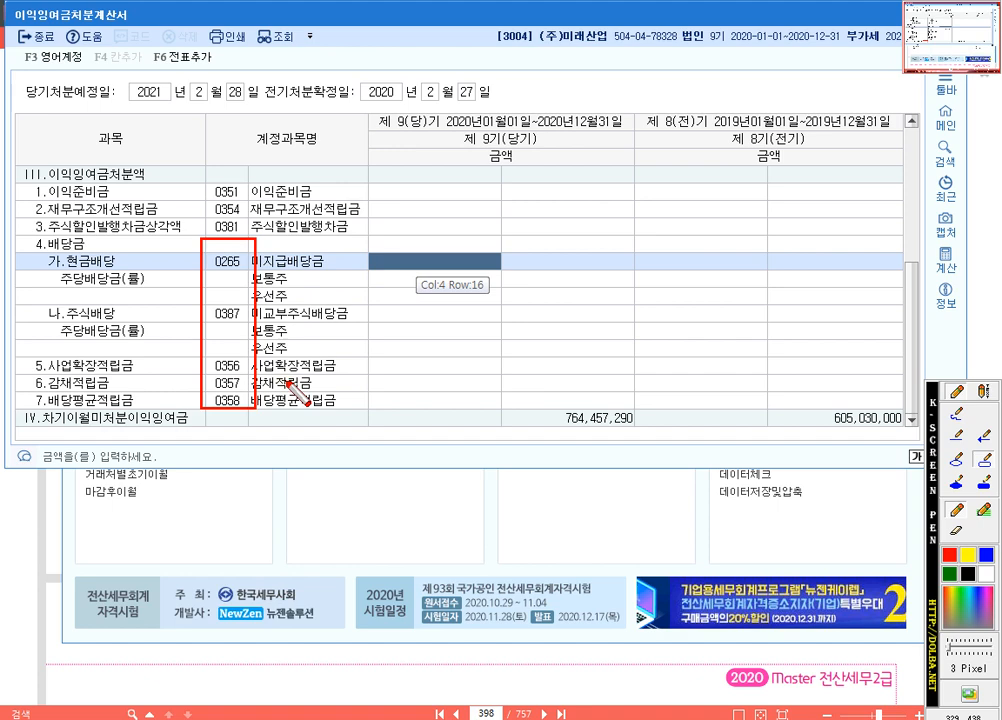
{"action": "key", "text": "Escape"}
{"action": "key", "text": "ctrl+1"}
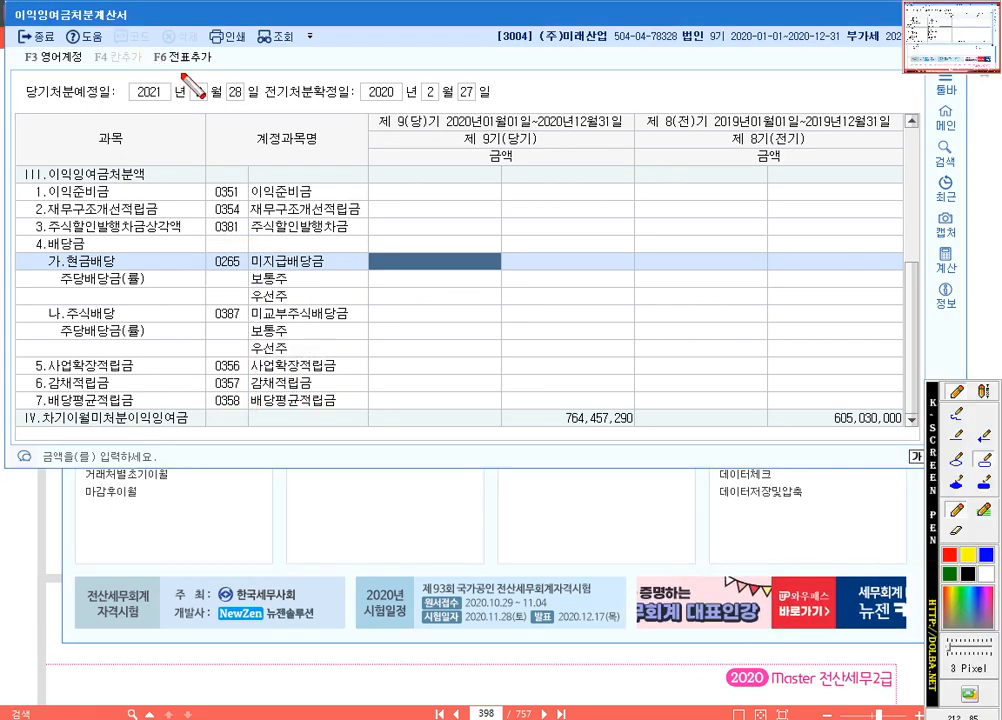
{"action": "left_click_drag", "start_coordinate": [141, 46], "coordinate": [221, 68]}
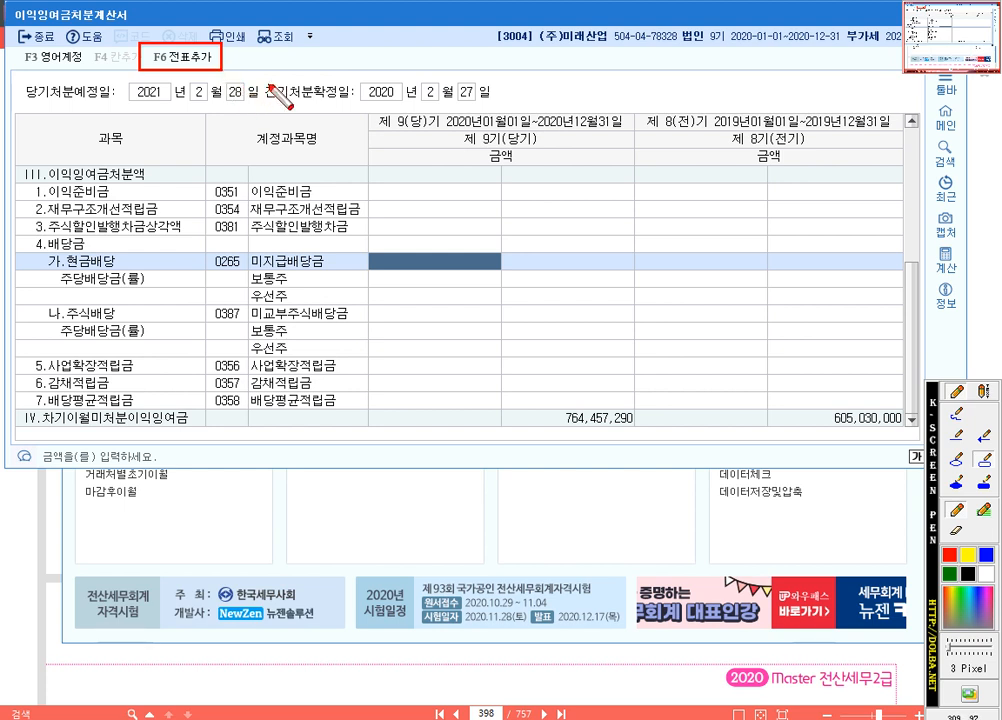
{"action": "key", "text": "Escape"}
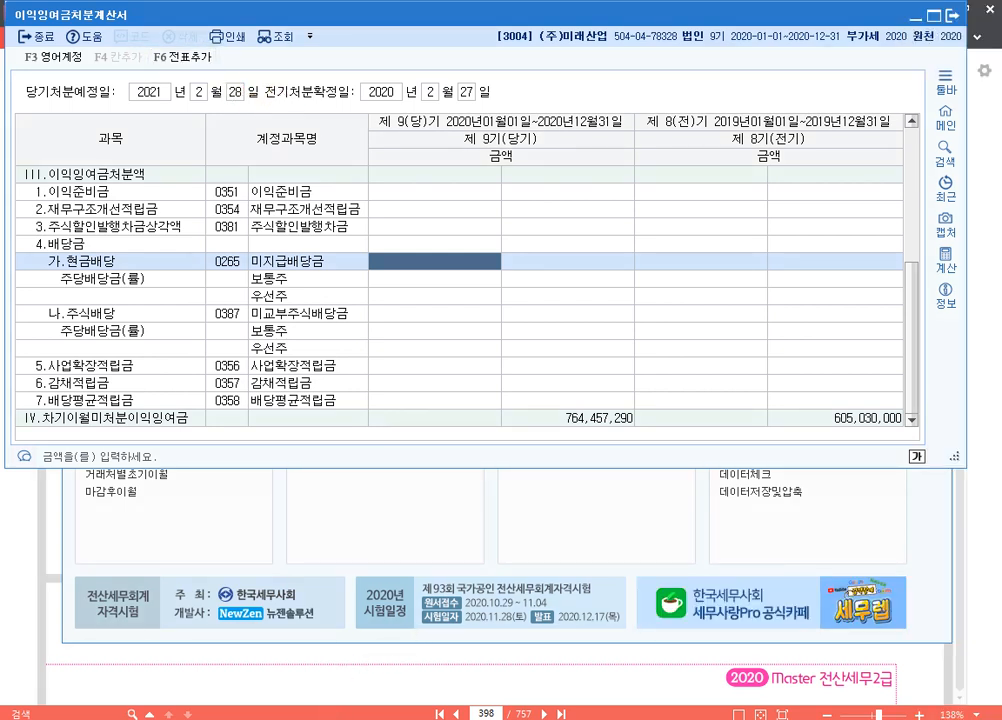
- Load the 합계잔액시산표 as of December 31, 2020 and go to its 판매비및일반관리비 section
{"action": "left_click", "coordinate": [385, 520]}
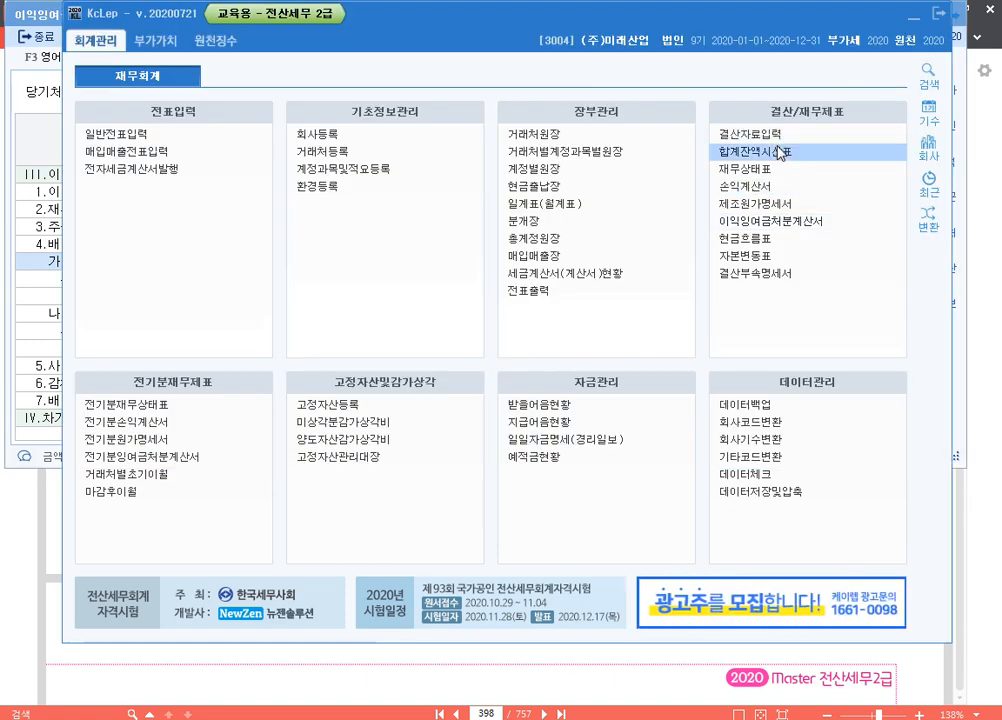
{"action": "left_click", "coordinate": [778, 153]}
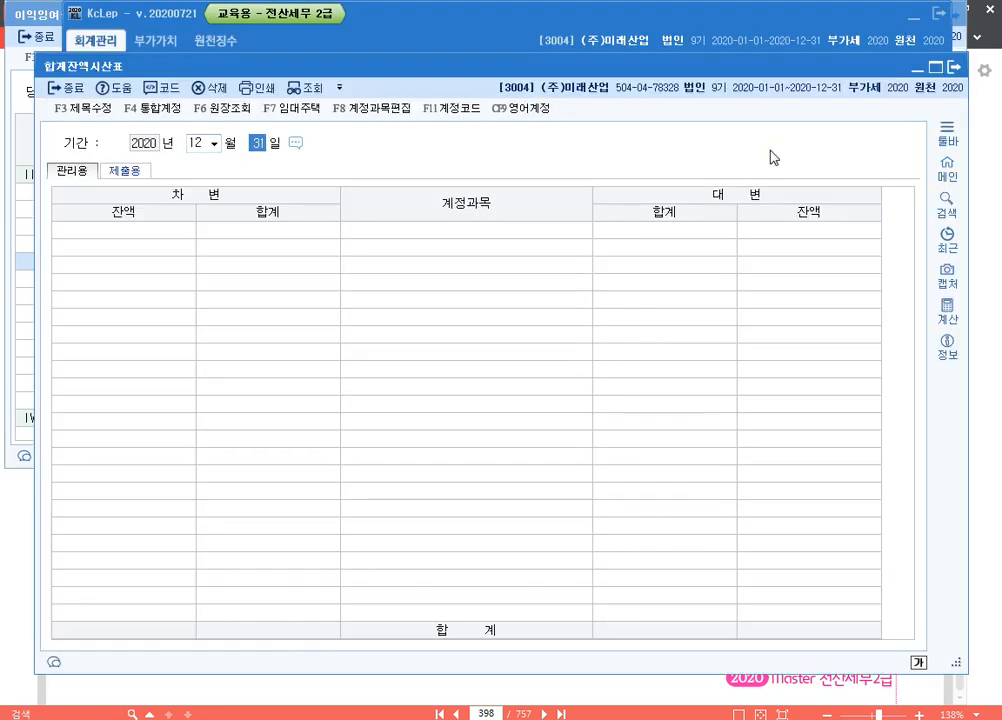
{"action": "key", "text": "Return"}
{"action": "scroll", "coordinate": [489, 395], "scroll_direction": "down", "scroll_amount": 10}
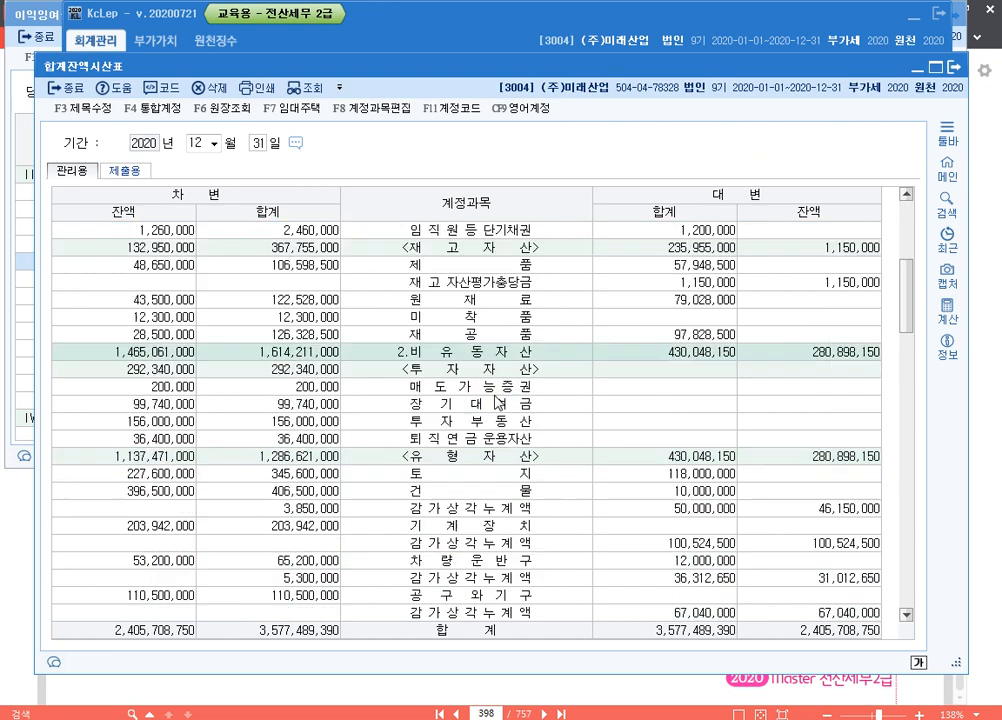
{"action": "scroll", "coordinate": [489, 395], "scroll_direction": "down", "scroll_amount": 15}
{"action": "scroll", "coordinate": [487, 370], "scroll_direction": "up", "scroll_amount": 4}
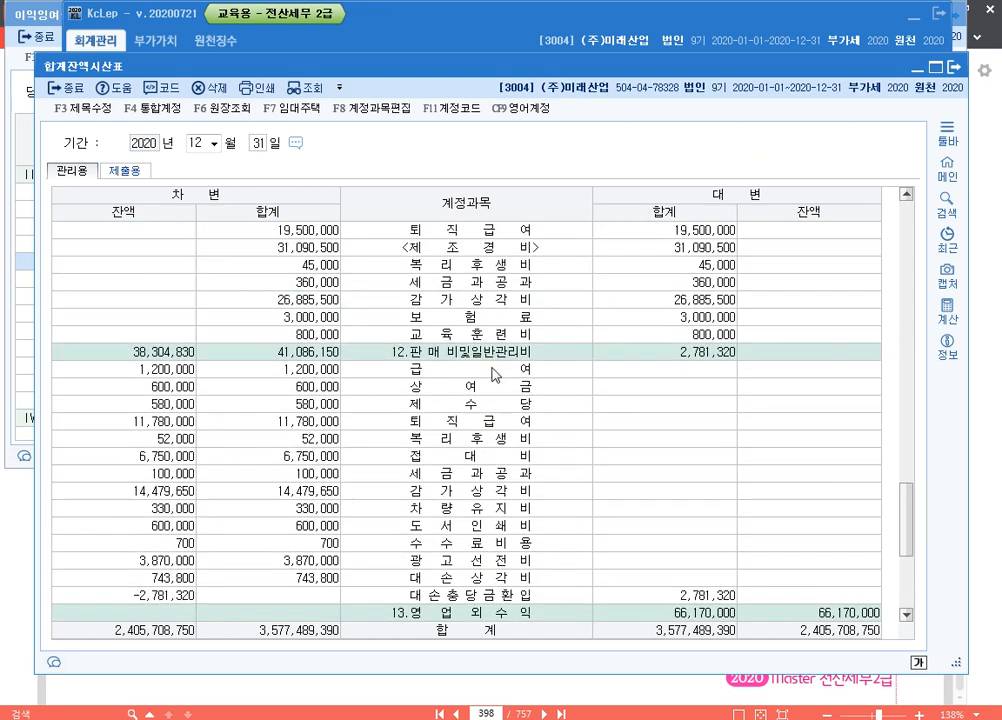
- Examine the balances of the revenue and expense accounts from 매출 through 법인세비용 in the 합계잔액시산표
{"action": "left_click", "coordinate": [487, 362]}
{"action": "left_click", "coordinate": [160, 425]}
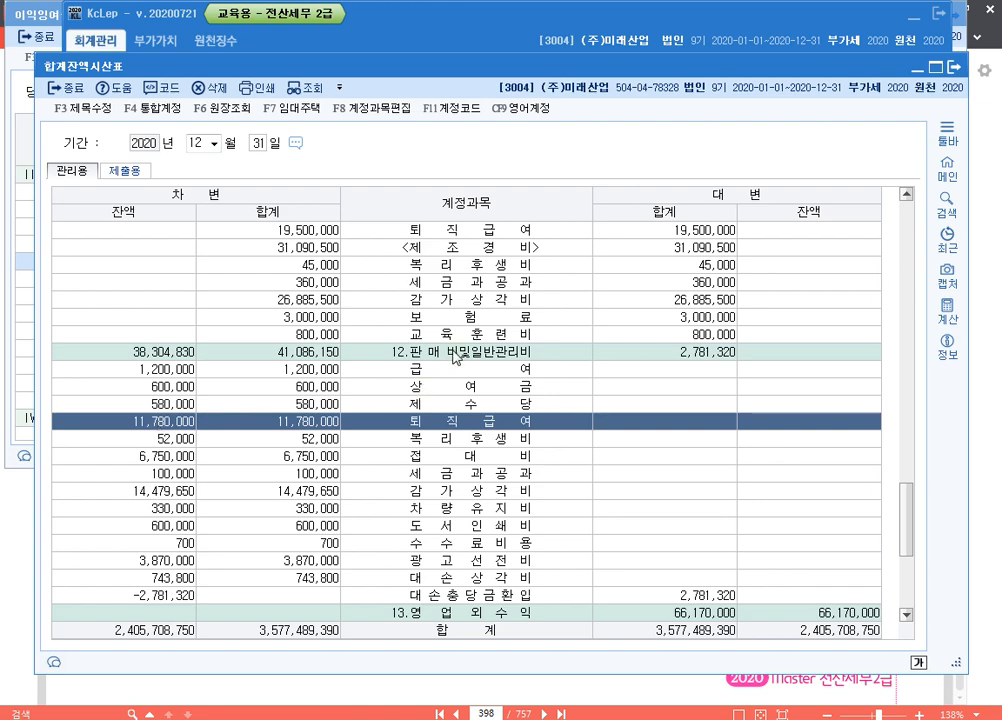
{"action": "left_click", "coordinate": [338, 353]}
{"action": "scroll", "coordinate": [124, 459], "scroll_direction": "up", "scroll_amount": 5}
{"action": "left_click", "coordinate": [160, 456]}
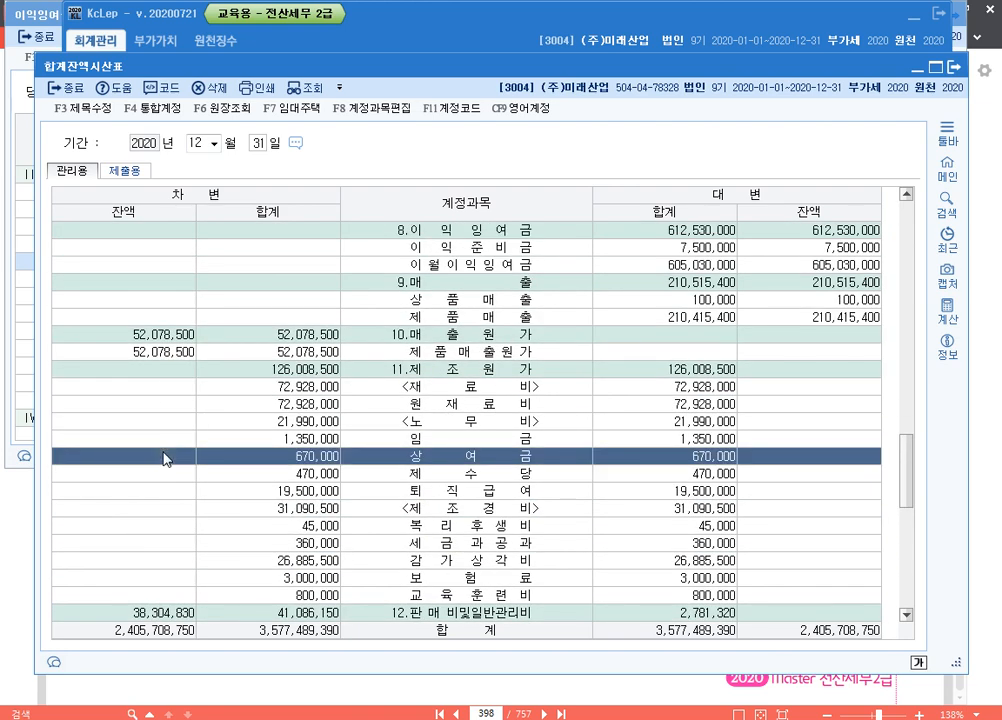
{"action": "scroll", "coordinate": [738, 456], "scroll_direction": "down", "scroll_amount": 8}
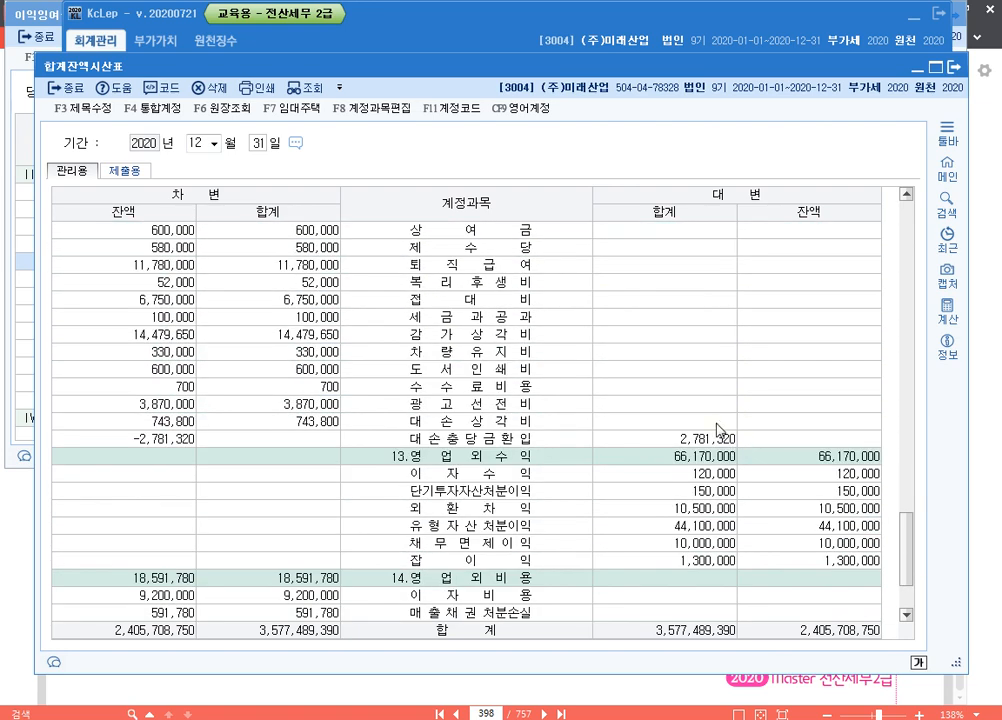
{"action": "scroll", "coordinate": [738, 447], "scroll_direction": "down", "scroll_amount": 2}
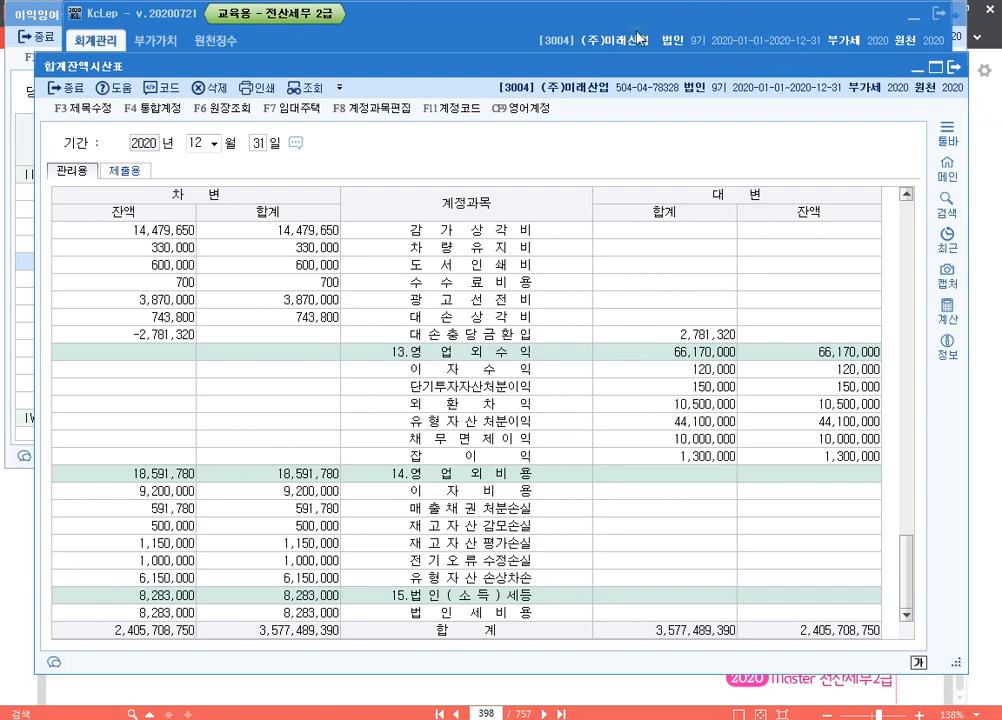
- Return to the 이익잉여금처분계산서 and add its closing entries to the 일반전표
{"action": "left_click", "coordinate": [38, 24]}
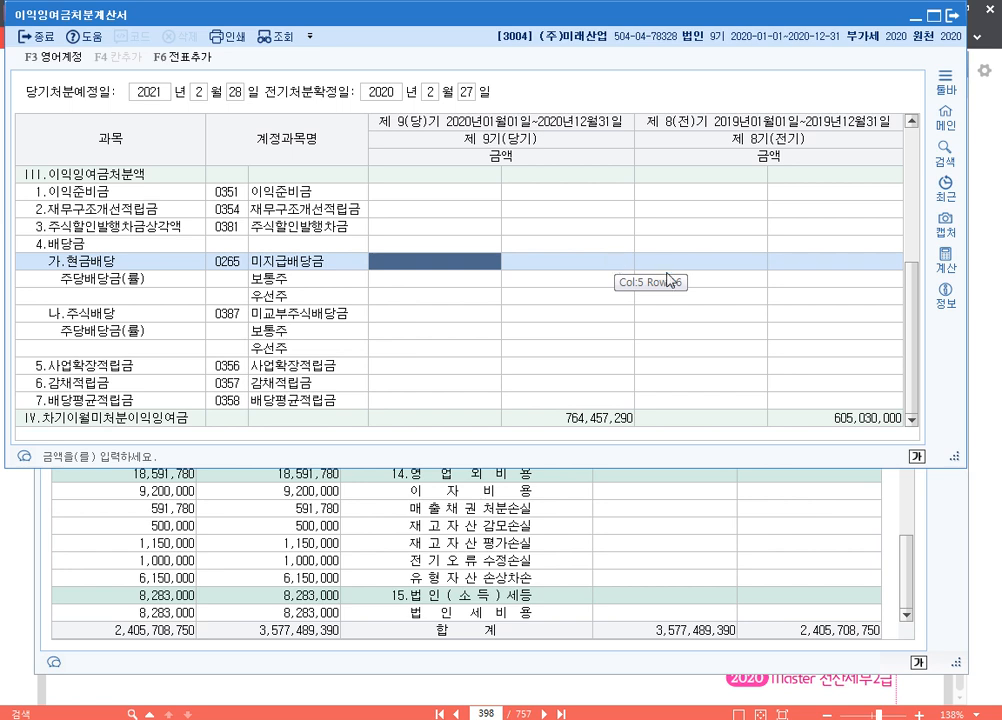
{"action": "left_click", "coordinate": [188, 62]}
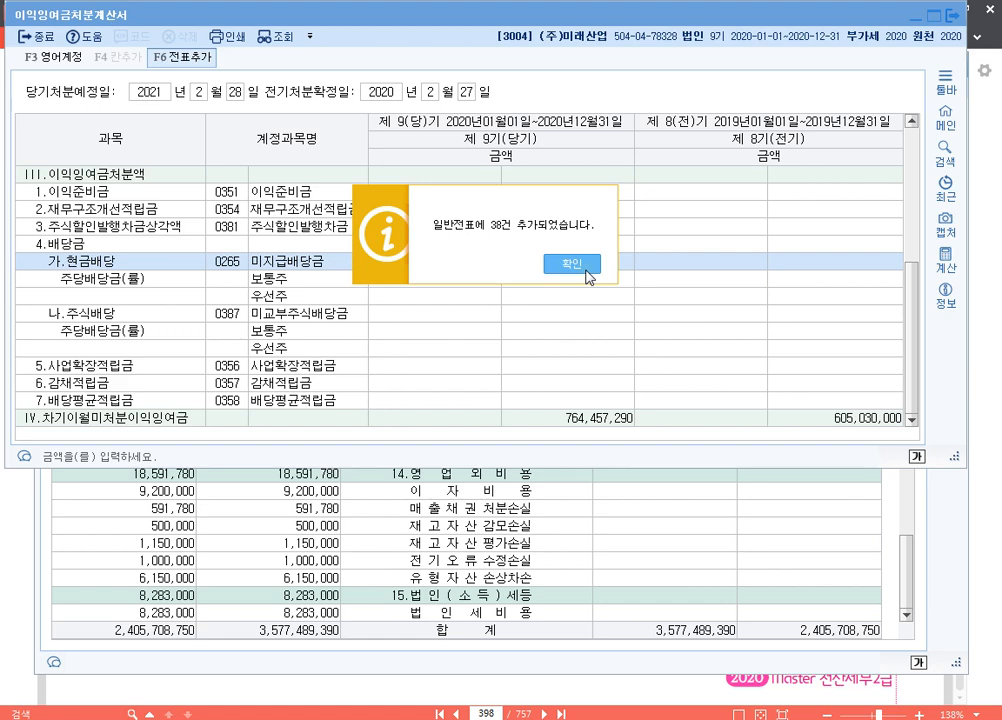
{"action": "left_click", "coordinate": [589, 277]}
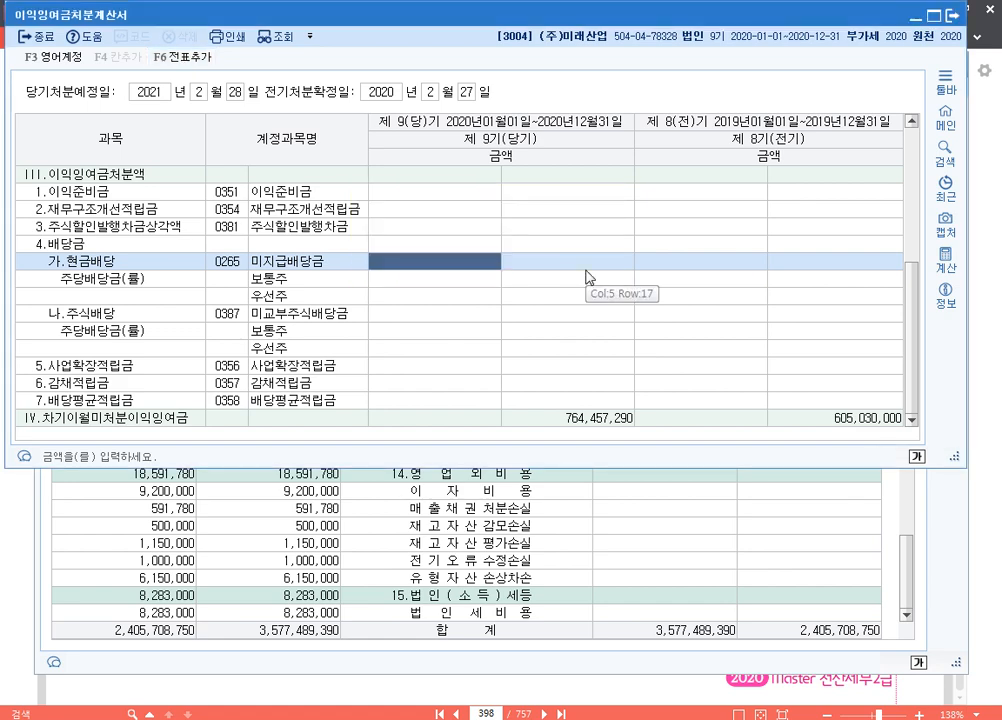
- Reload the 합계잔액시산표 as of December 31, 2020 and check the balances of the revenue and expense accounts
{"action": "left_click", "coordinate": [570, 524]}
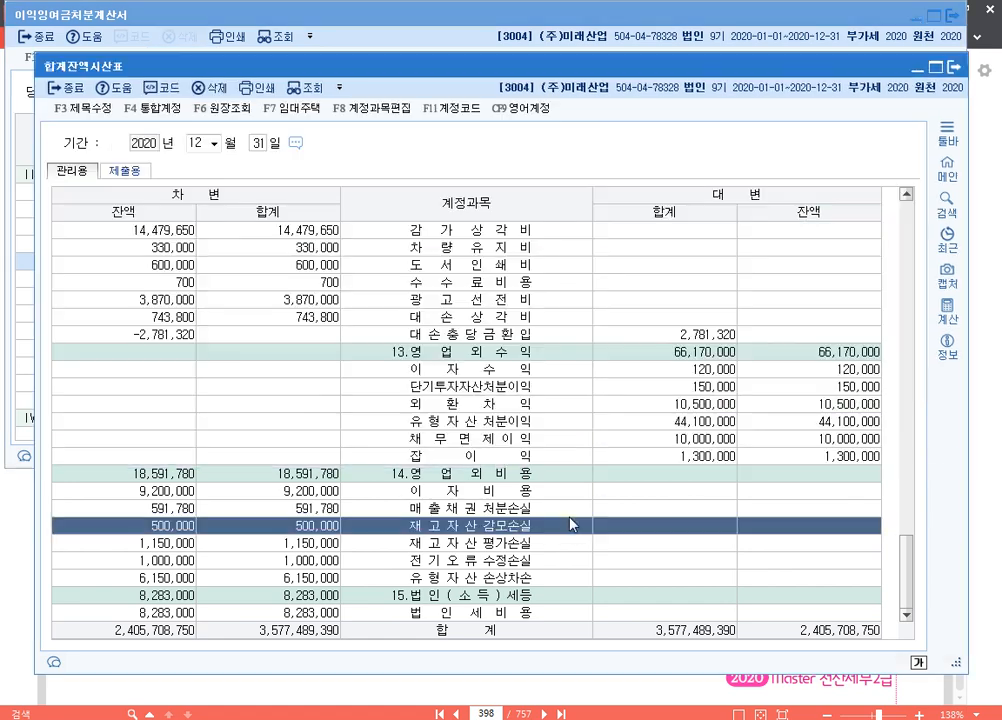
{"action": "left_click", "coordinate": [261, 144]}
{"action": "key", "text": "Return"}
{"action": "scroll", "coordinate": [610, 370], "scroll_direction": "down", "scroll_amount": 15}
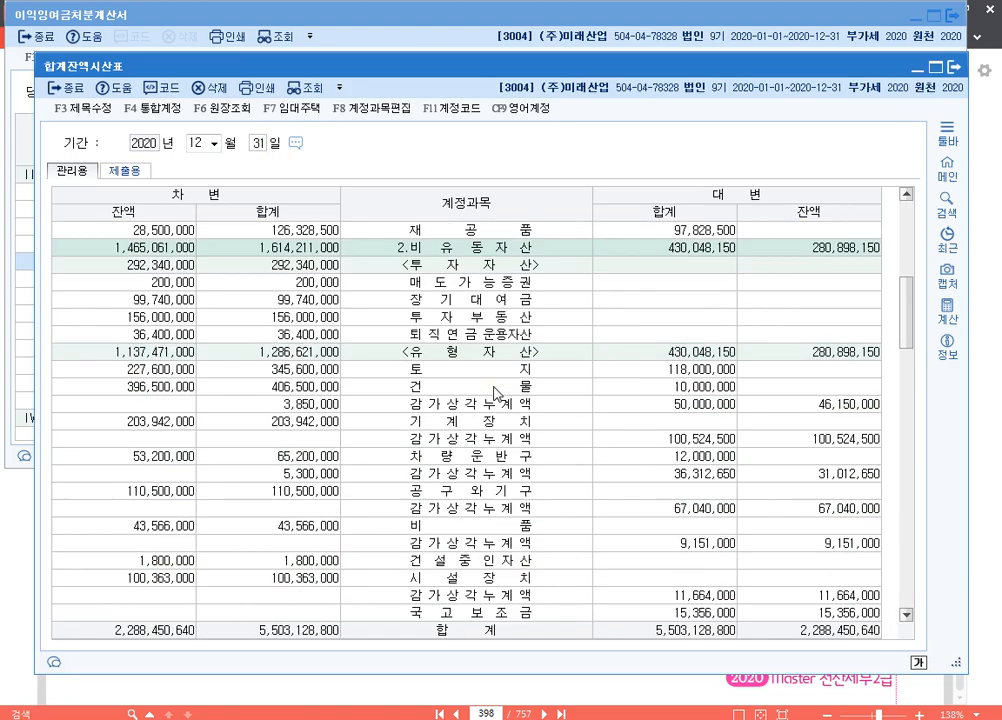
{"action": "scroll", "coordinate": [606, 340], "scroll_direction": "up", "scroll_amount": 2}
{"action": "scroll", "coordinate": [608, 369], "scroll_direction": "down", "scroll_amount": 2}
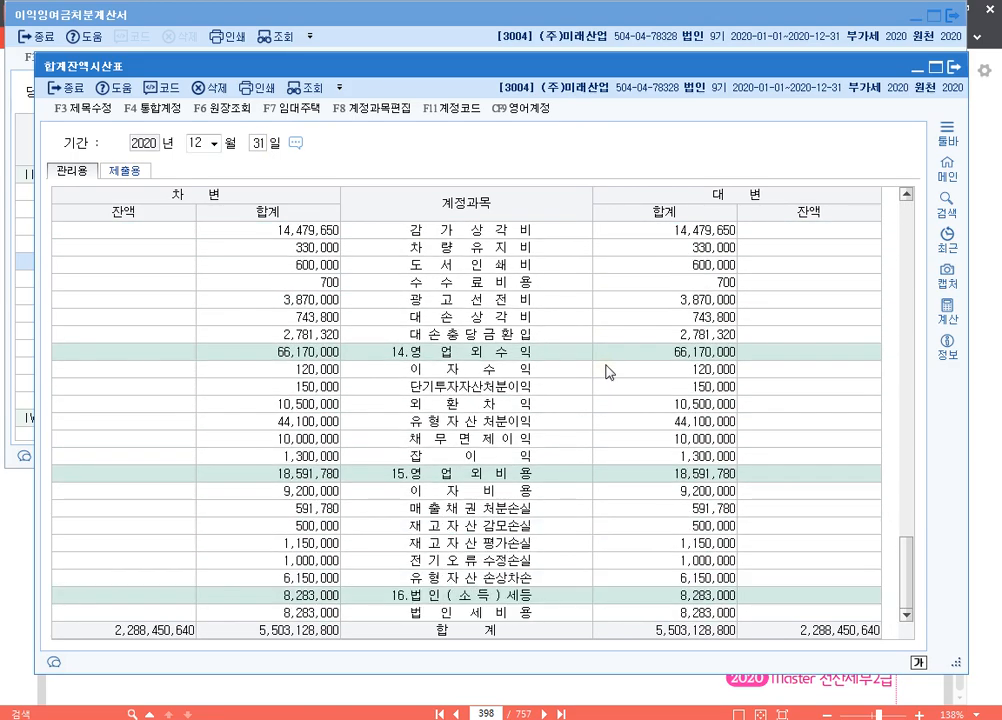
{"action": "scroll", "coordinate": [540, 374], "scroll_direction": "up", "scroll_amount": 2}
{"action": "scroll", "coordinate": [527, 375], "scroll_direction": "up", "scroll_amount": 2}
{"action": "scroll", "coordinate": [500, 400], "scroll_direction": "down", "scroll_amount": 4}
- Open 일반전표입력 for December 31, 2020 and examine the closing entries that transfer revenues and expenses to 손익 and 미처분이익잉여금
{"action": "key", "text": "alt+Tab"}
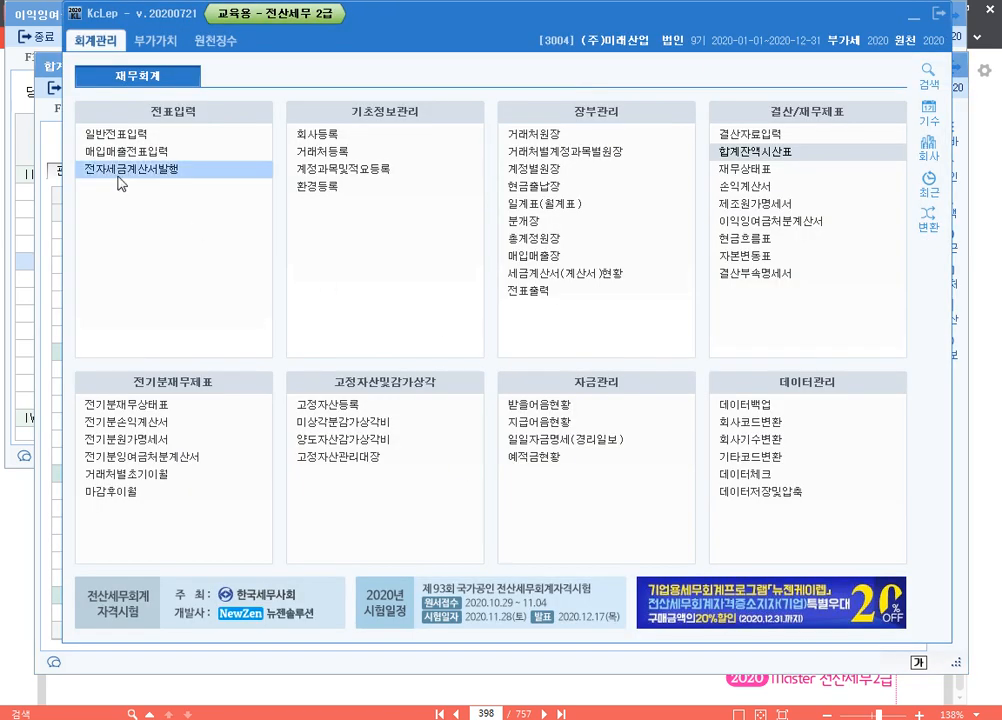
{"action": "left_click", "coordinate": [139, 136]}
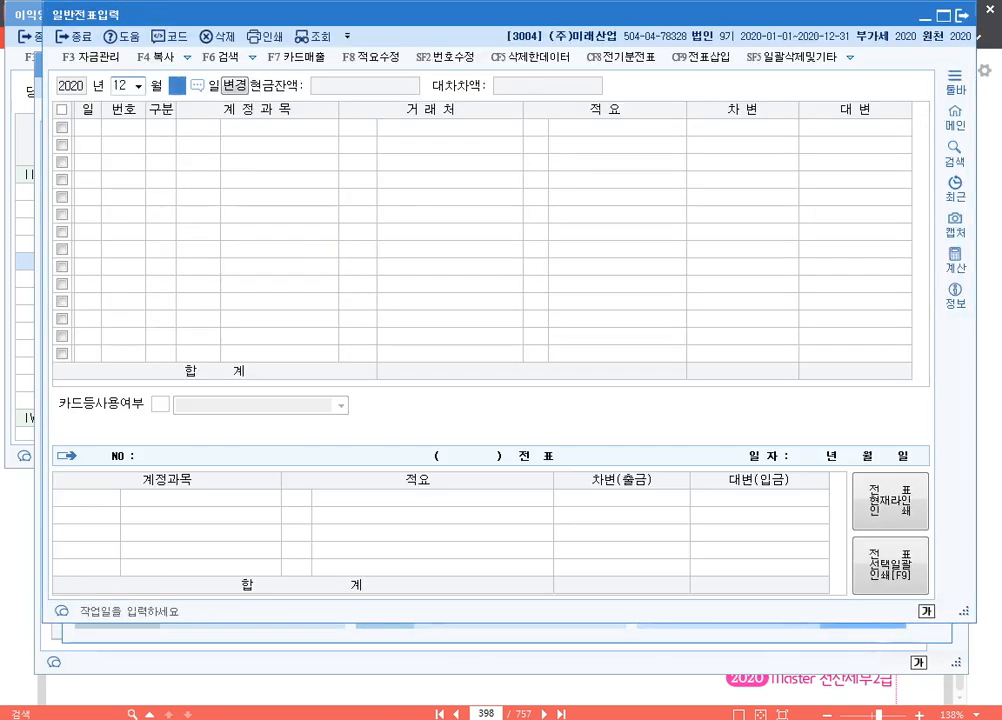
{"action": "type", "text": "31"}
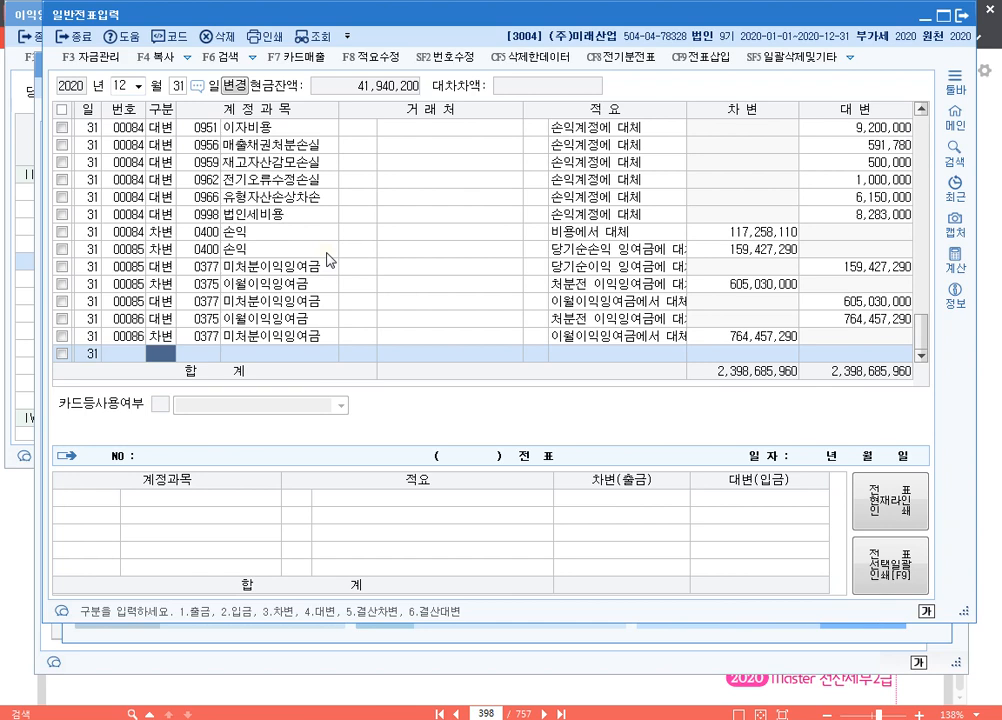
{"action": "left_click", "coordinate": [300, 145]}
{"action": "scroll", "coordinate": [323, 203], "scroll_direction": "up", "scroll_amount": 4}
{"action": "scroll", "coordinate": [324, 208], "scroll_direction": "down", "scroll_amount": 4}
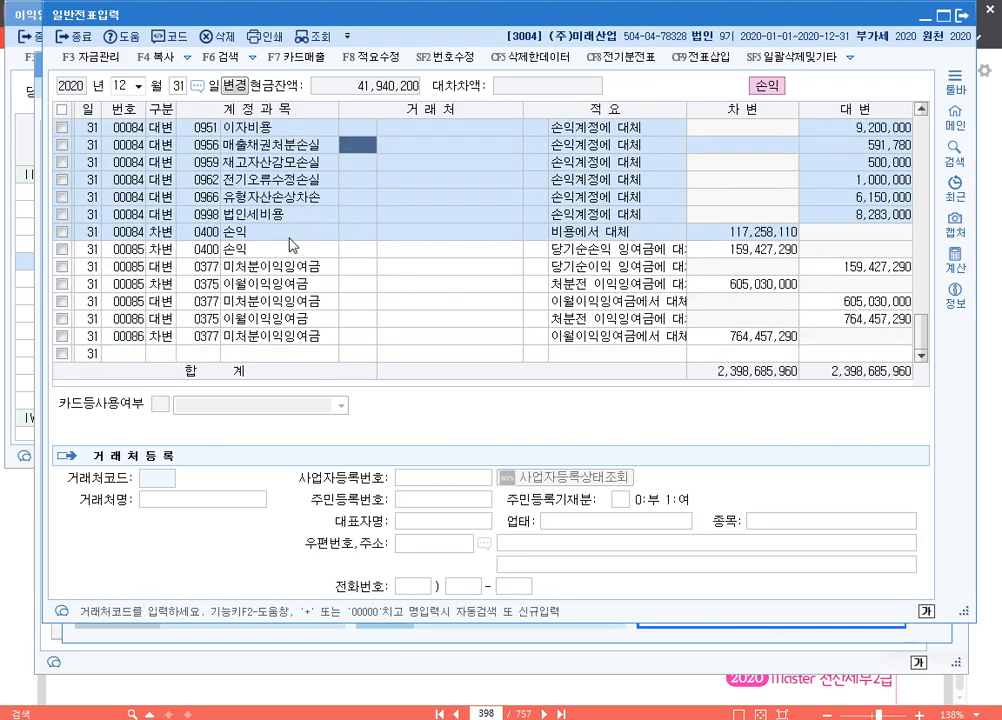
{"action": "left_click", "coordinate": [292, 254]}
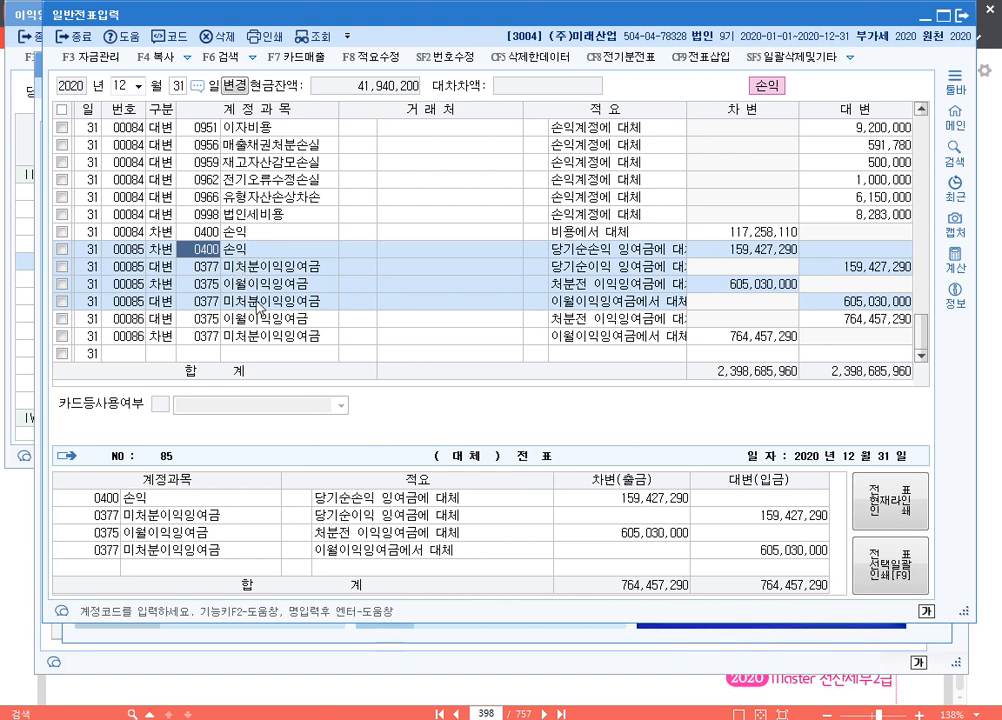
{"action": "scroll", "coordinate": [303, 240], "scroll_direction": "up", "scroll_amount": 2}
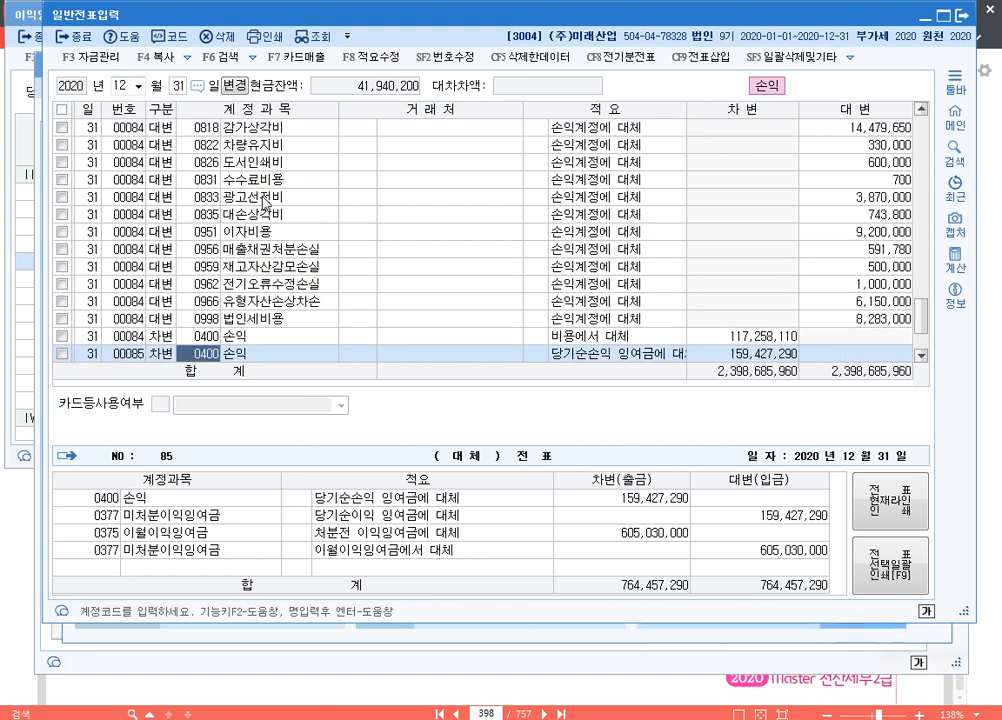
{"action": "scroll", "coordinate": [329, 242], "scroll_direction": "up", "scroll_amount": 6}
{"action": "scroll", "coordinate": [329, 243], "scroll_direction": "up", "scroll_amount": 2}
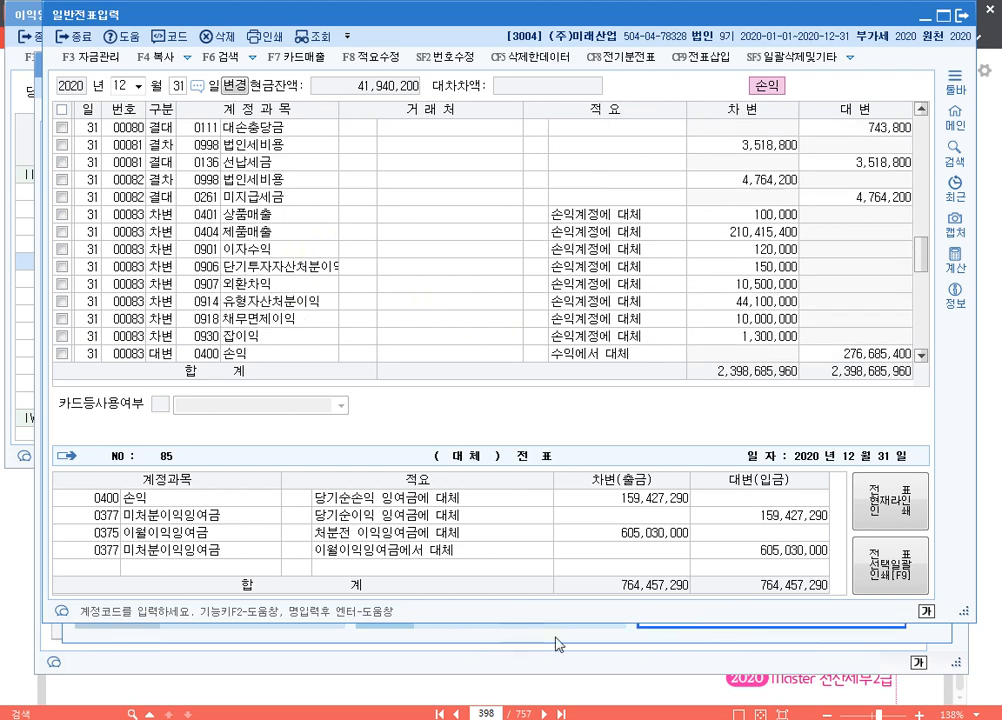
- Return to the 이익잉여금처분계산서 and enlarge its window until the 배당금 and 적립금 rows are in view
{"action": "left_click", "coordinate": [378, 661]}
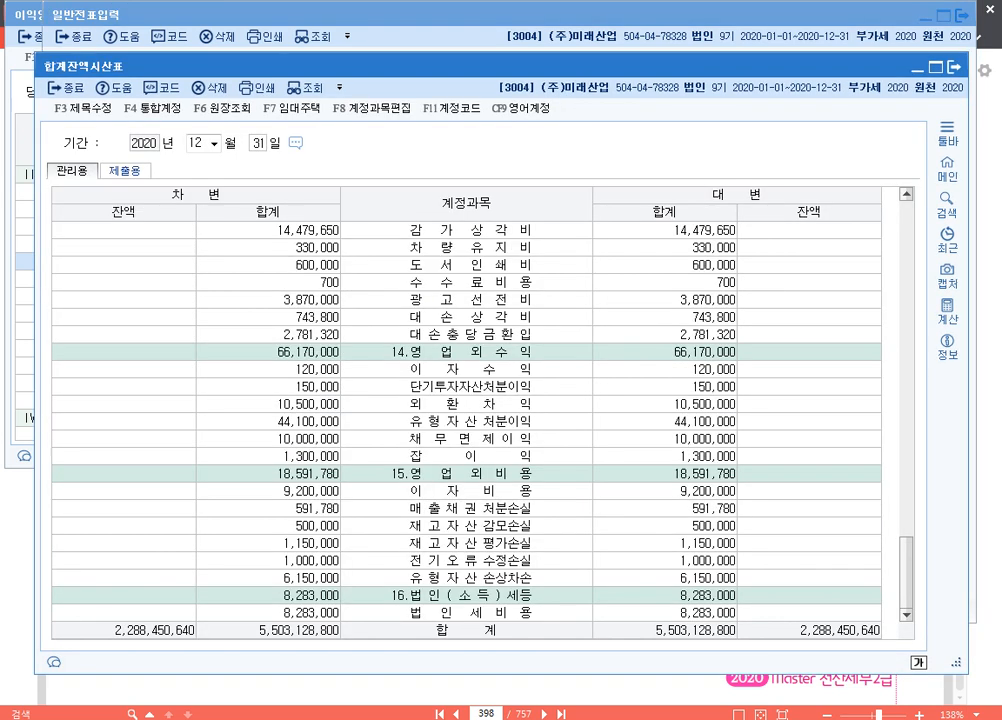
{"action": "left_click", "coordinate": [20, 240]}
{"action": "scroll", "coordinate": [452, 236], "scroll_direction": "up", "scroll_amount": 4}
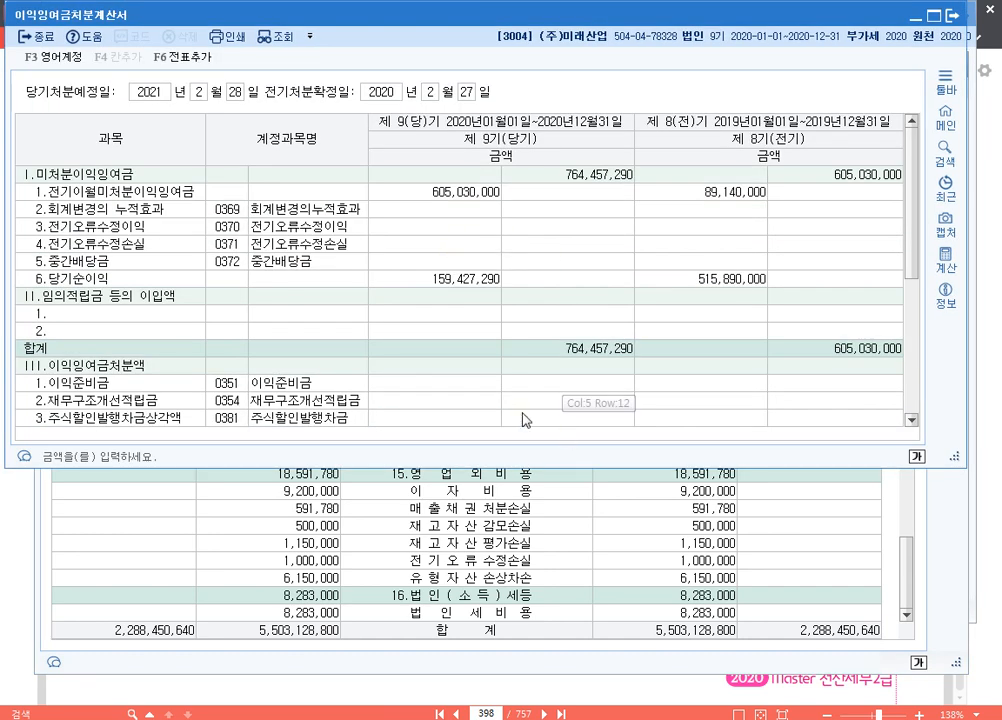
{"action": "left_click_drag", "start_coordinate": [517, 464], "coordinate": [515, 626]}
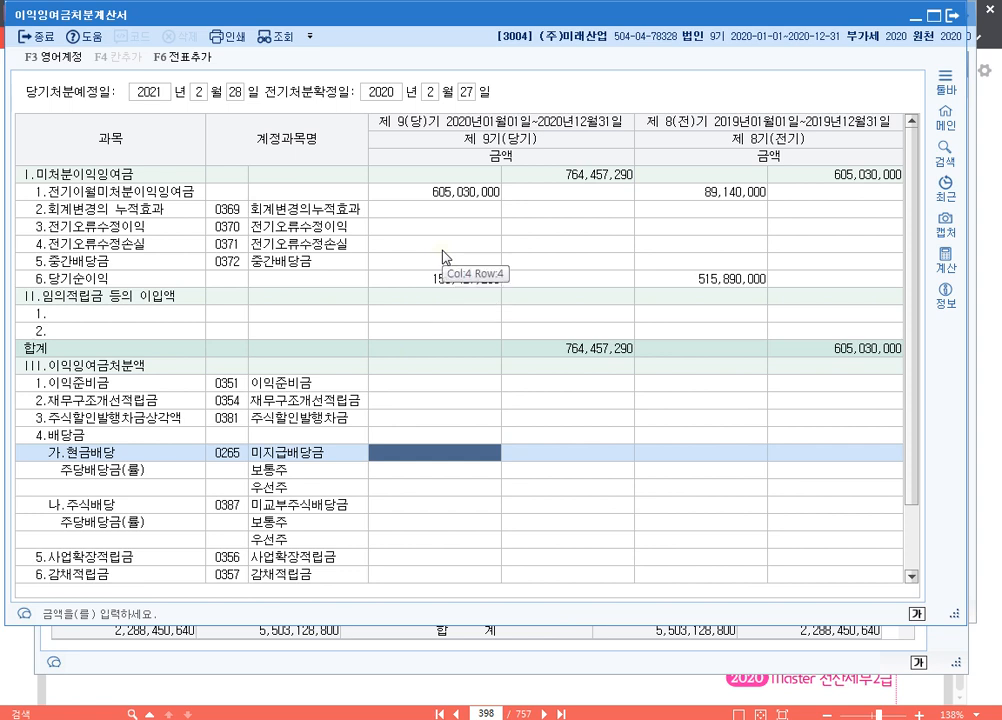
- Examine the current-period 전기이월미처분이익잉여금, 회계변경의 누적효과, 전기오류수정이익 and 전기오류수정손실 rows of the statement
{"action": "left_click", "coordinate": [457, 192]}
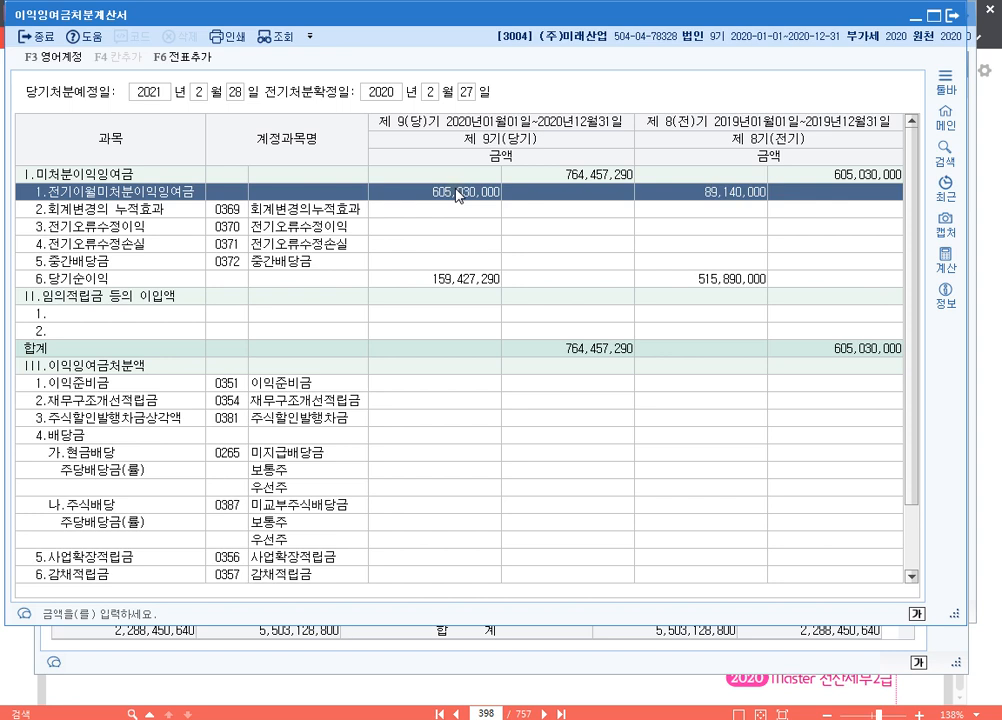
{"action": "left_click", "coordinate": [197, 219]}
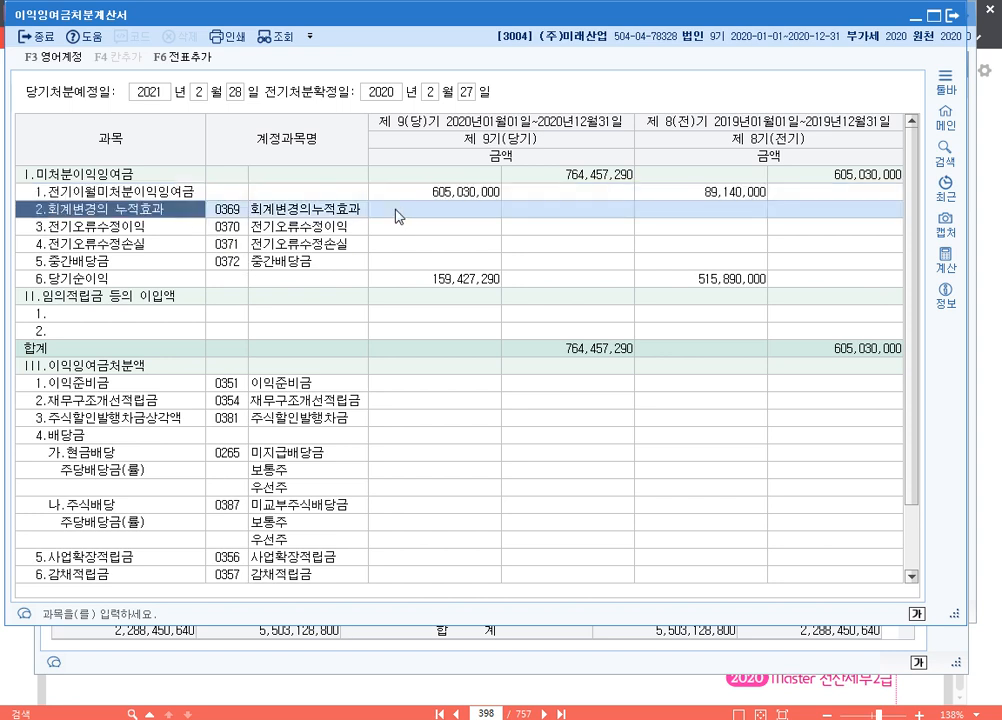
{"action": "left_click", "coordinate": [425, 216]}
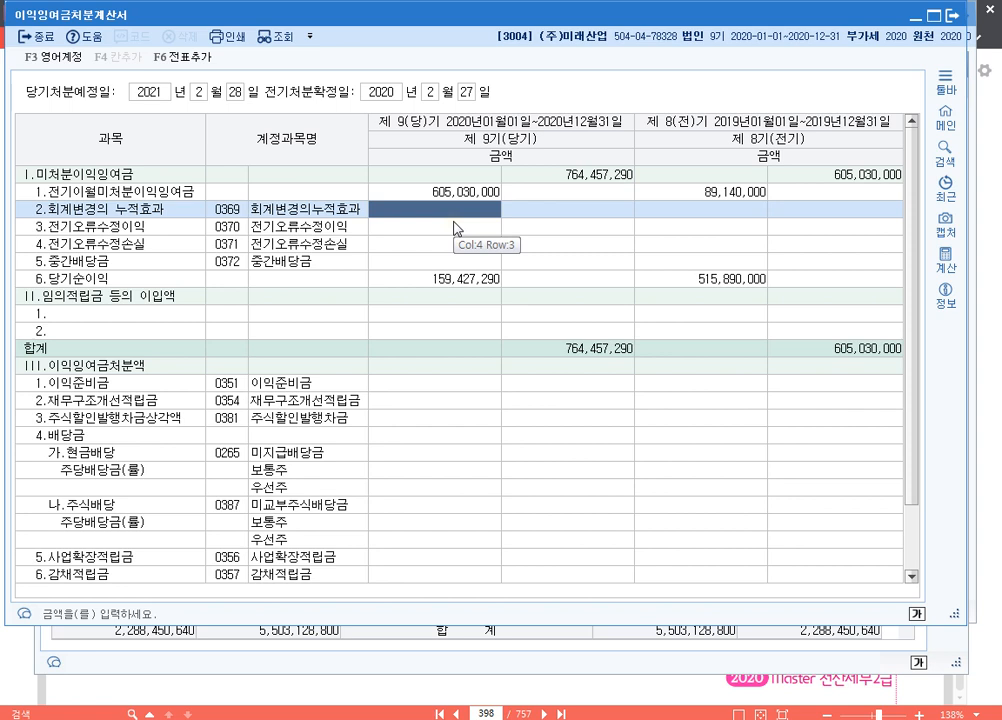
{"action": "left_click", "coordinate": [454, 242]}
{"action": "left_click", "coordinate": [454, 226]}
{"action": "left_click", "coordinate": [455, 245]}
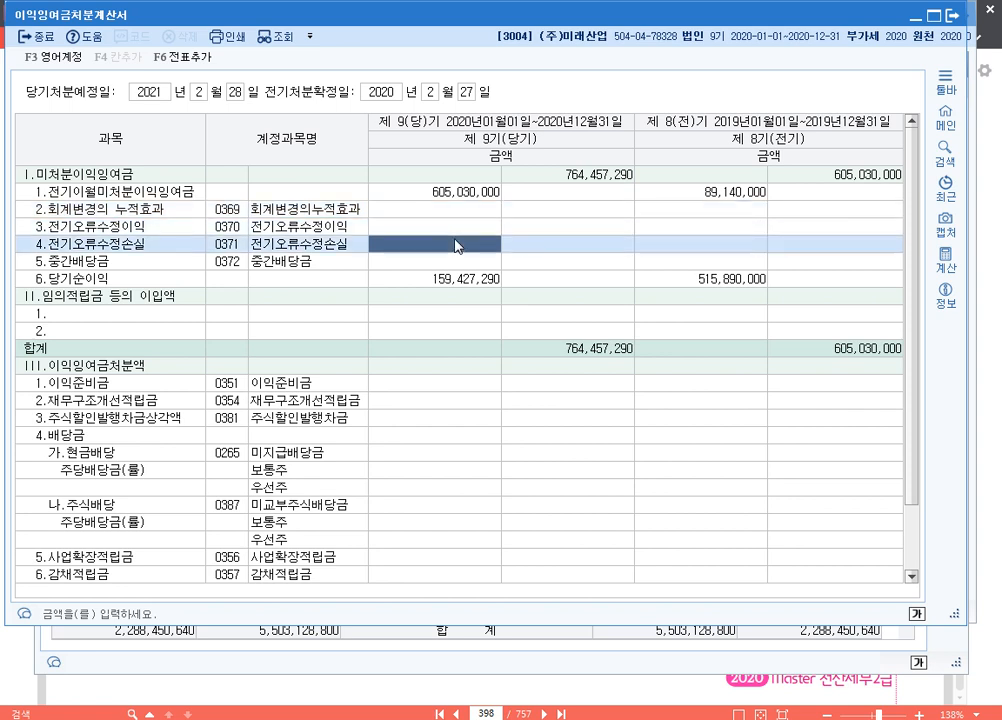
{"action": "left_click", "coordinate": [458, 228]}
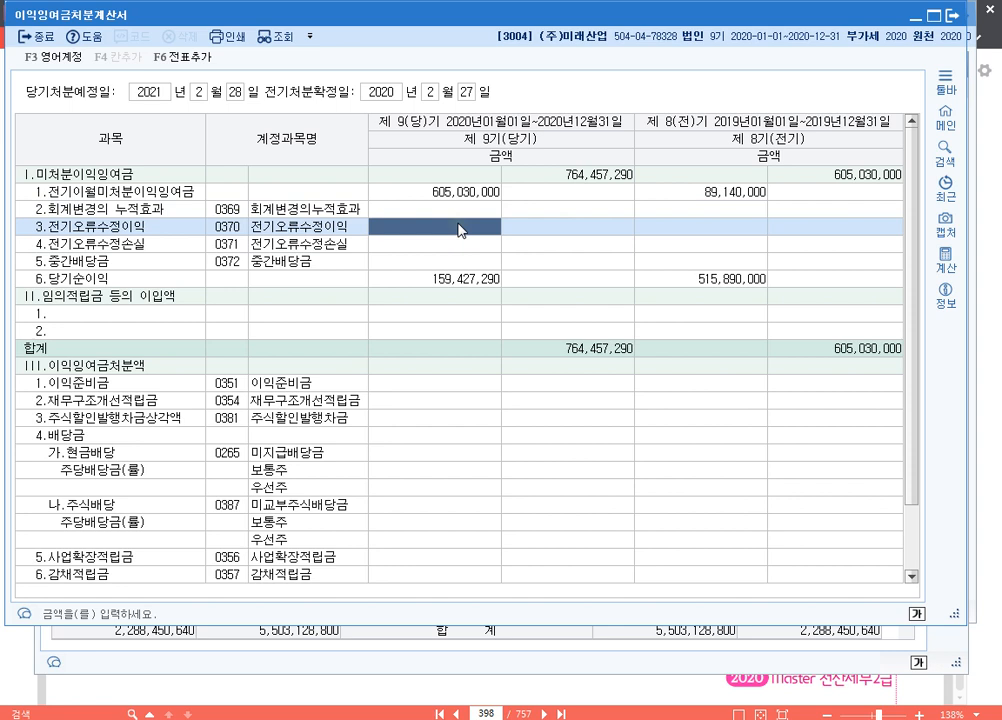
{"action": "key", "text": "Down"}
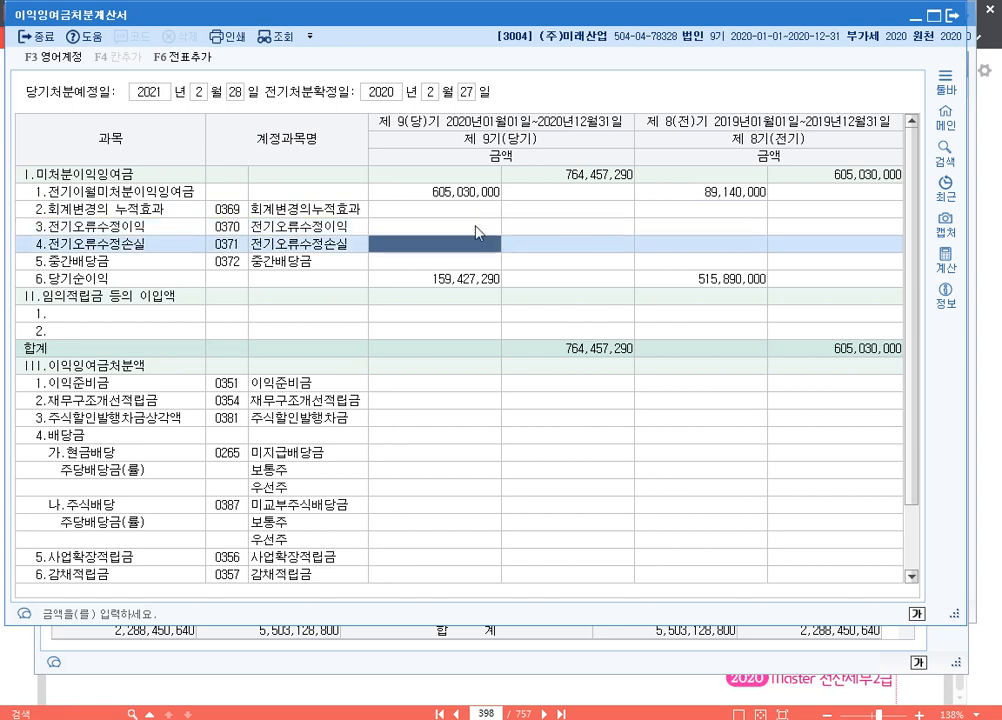
{"action": "left_click", "coordinate": [476, 227]}
{"action": "left_click", "coordinate": [477, 246]}
{"action": "left_click", "coordinate": [474, 229]}
{"action": "left_click", "coordinate": [473, 245]}
{"action": "left_click", "coordinate": [476, 230]}
{"action": "left_click", "coordinate": [466, 192]}
{"action": "left_click", "coordinate": [467, 233]}
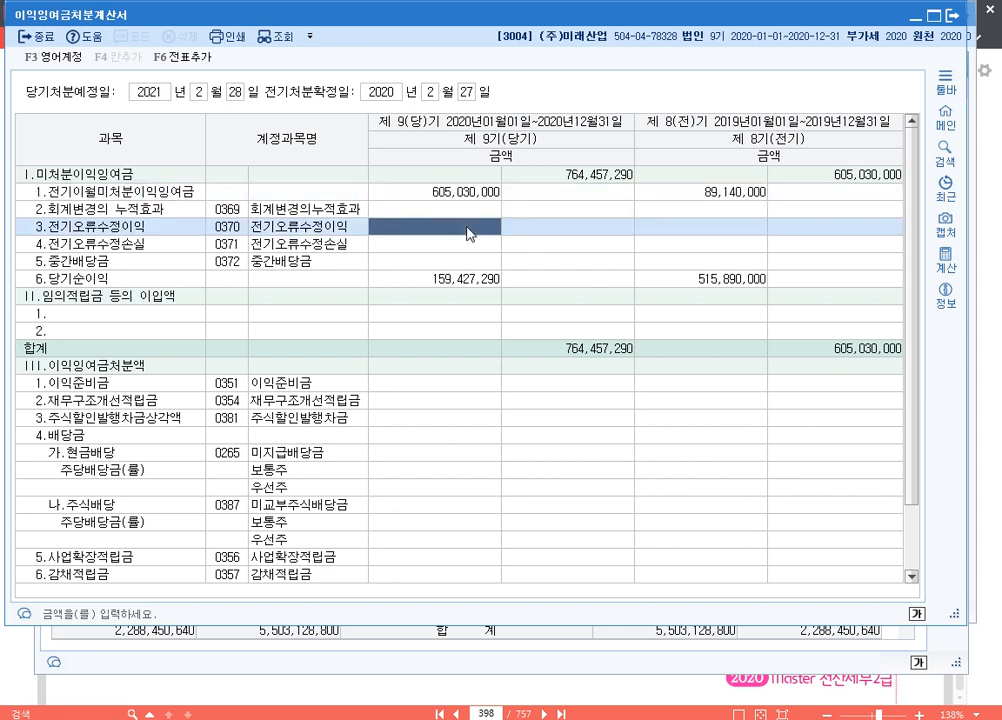
{"action": "left_click", "coordinate": [467, 246]}
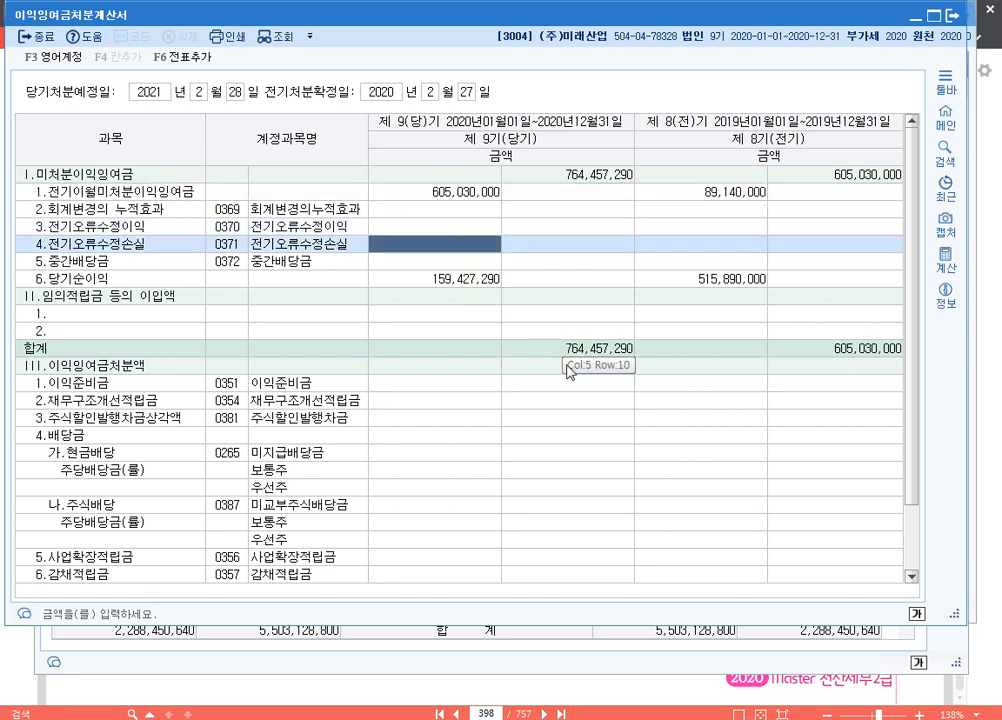
{"action": "left_click", "coordinate": [447, 226]}
{"action": "left_click", "coordinate": [458, 243]}
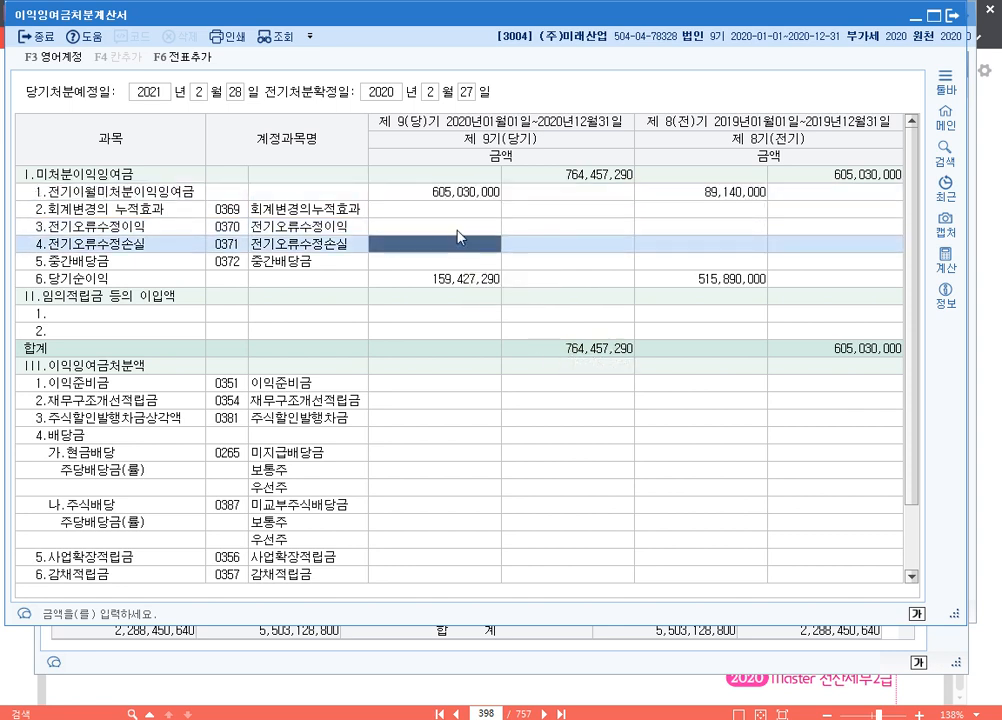
{"action": "left_click", "coordinate": [459, 232]}
{"action": "left_click", "coordinate": [462, 248]}
- Check the current-period 중간배당금 row against 전기이월미처분이익잉여금 and the 이익준비금 row under 이익잉여금처분액
{"action": "key", "text": "Down"}
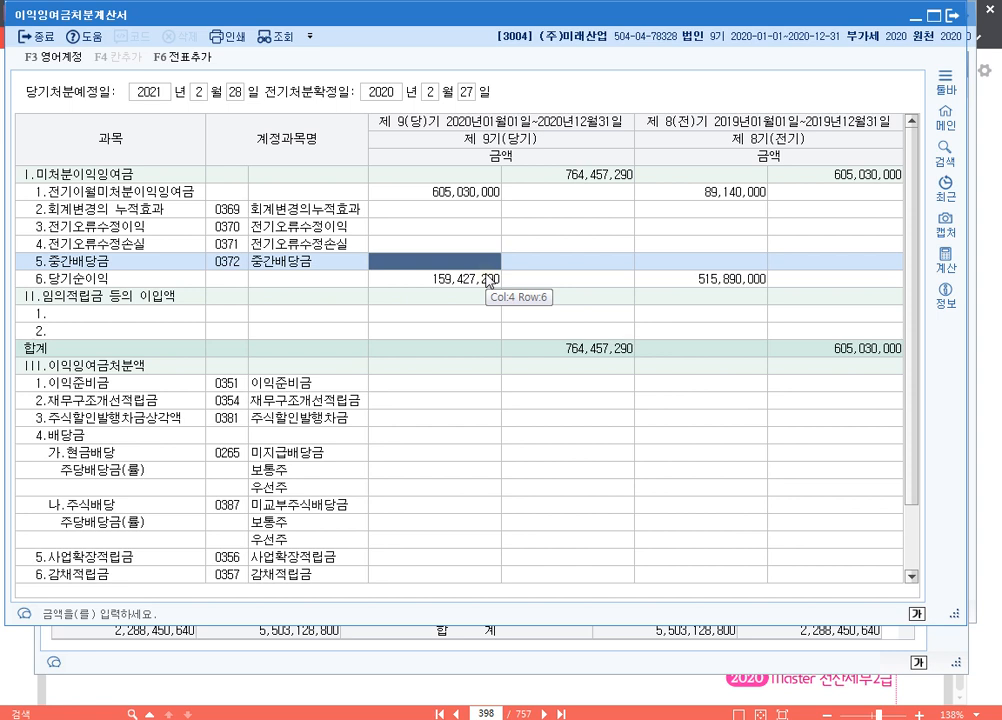
{"action": "left_click", "coordinate": [481, 192]}
{"action": "left_click", "coordinate": [481, 264]}
{"action": "left_click", "coordinate": [590, 386]}
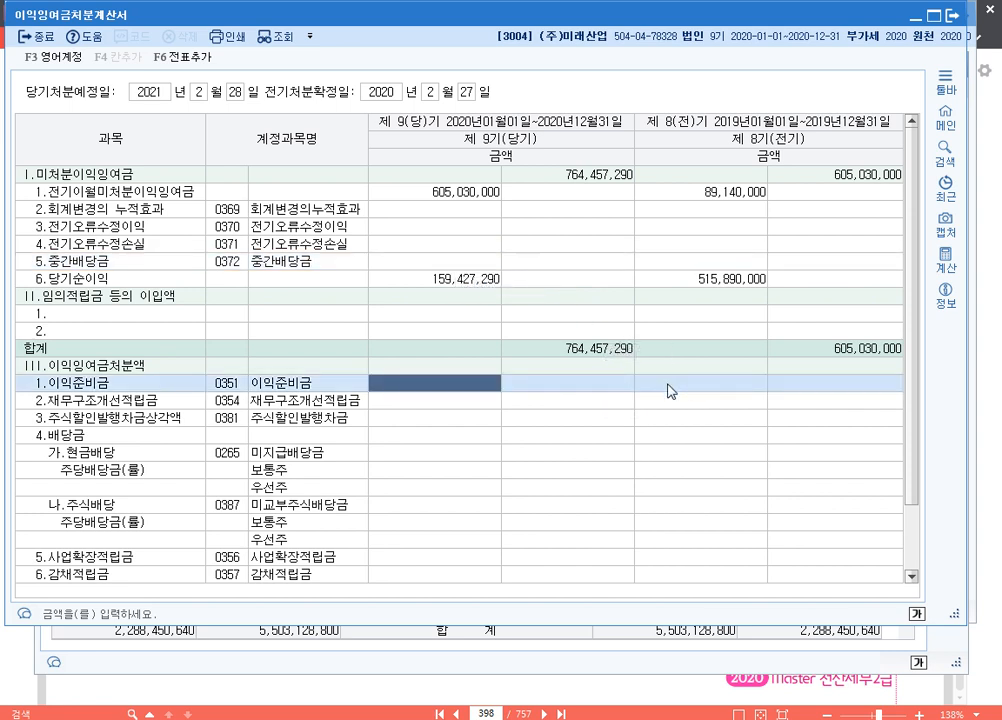
- Outline the 현금배당 and 중간배당금 rows with red screen-pen rectangles and clear the markings
{"action": "key", "text": "ctrl+2"}
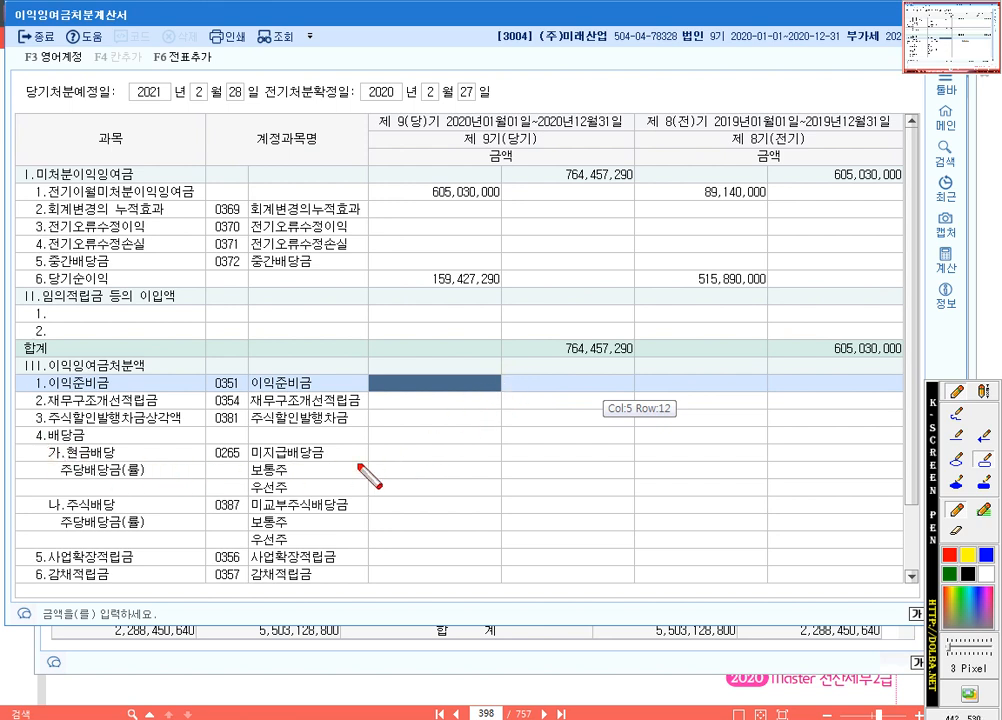
{"action": "left_click_drag", "start_coordinate": [43, 445], "coordinate": [511, 468]}
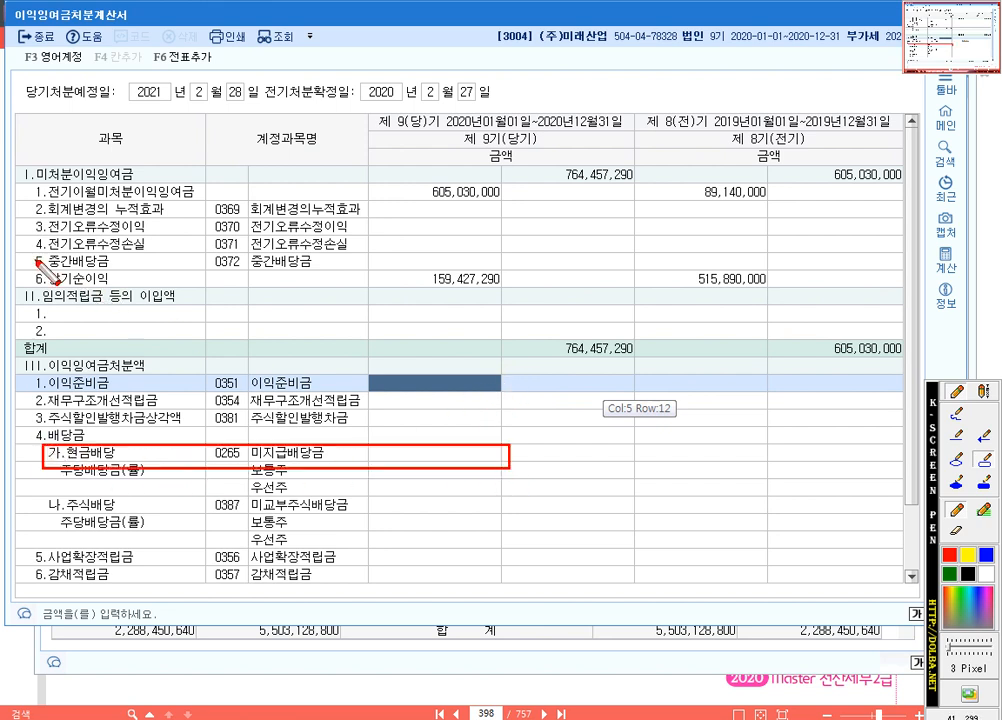
{"action": "mouse_move", "coordinate": [30, 252]}
{"action": "left_mouse_down"}
{"action": "mouse_move", "coordinate": [197, 283]}
{"action": "mouse_move", "coordinate": [514, 273]}
{"action": "left_mouse_up"}
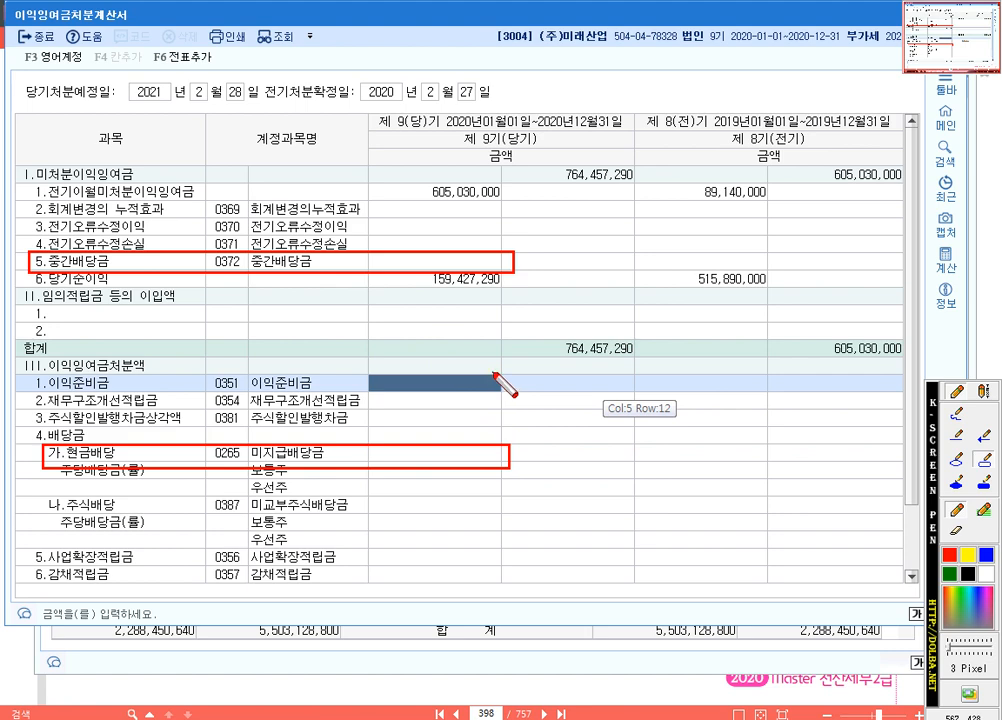
{"action": "key", "text": "Escape"}
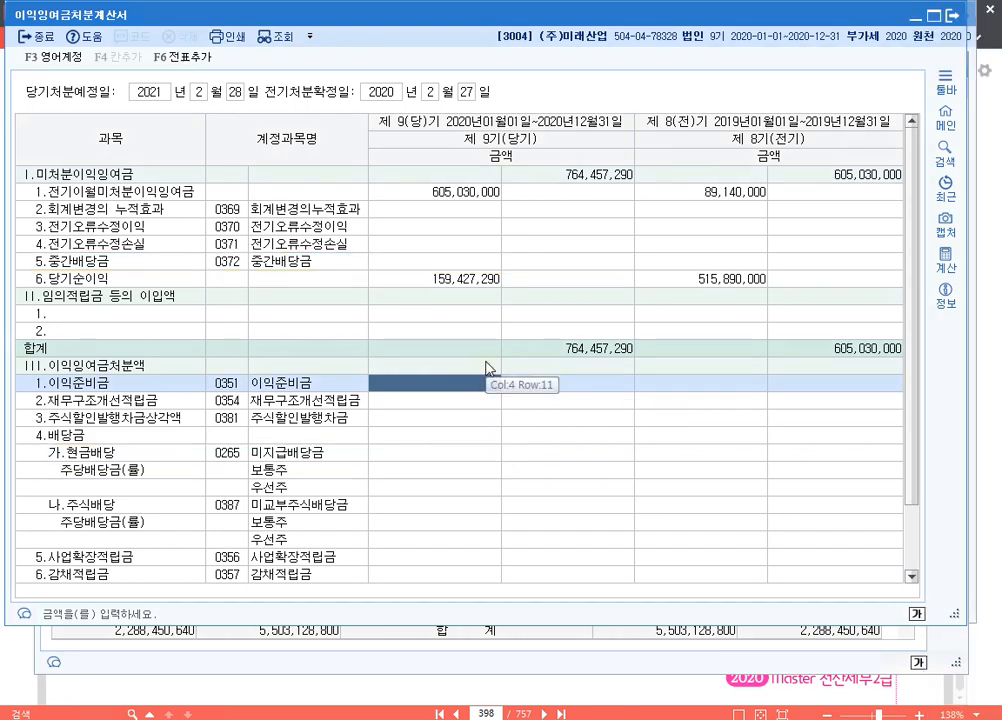
- Close the 이익잉여금처분계산서, 합계잔액시산표 and 일반전표입력 windows
{"action": "left_click", "coordinate": [955, 16]}
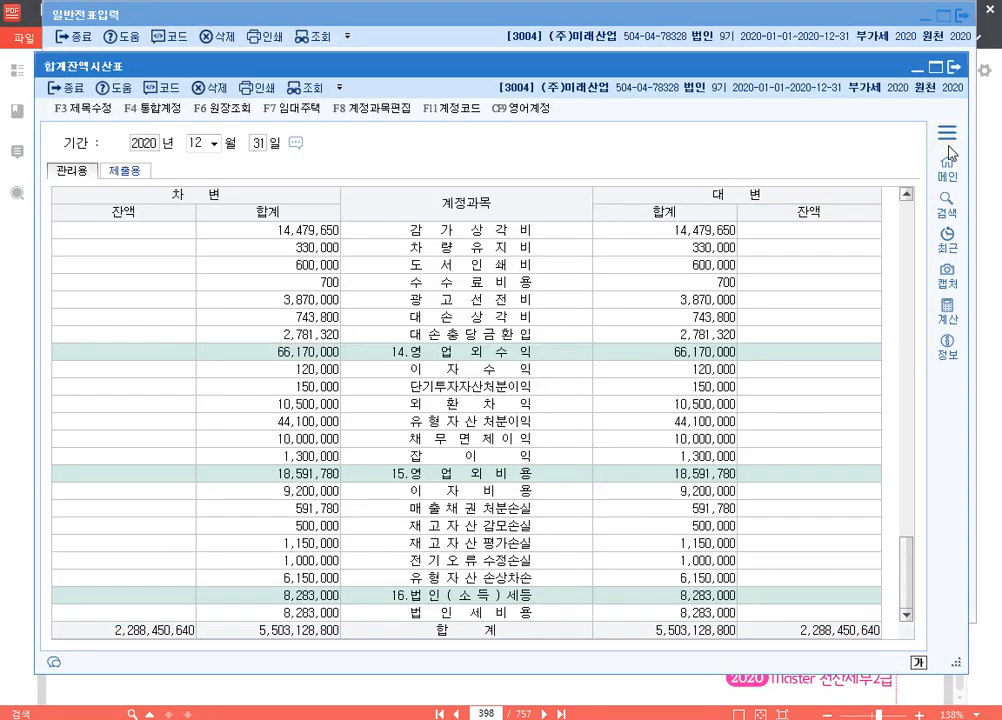
{"action": "left_click", "coordinate": [955, 70]}
{"action": "left_click", "coordinate": [961, 16]}
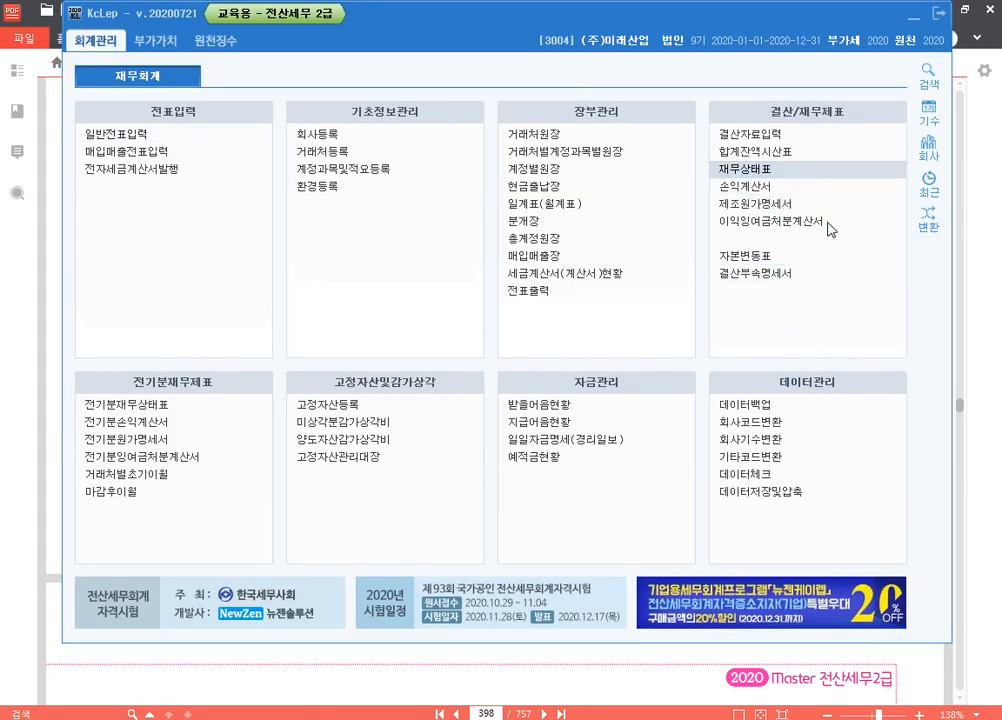
- Load the 재무상태표 for December 2020 and review its assets, liabilities and 이익잉여금 section
{"action": "left_click", "coordinate": [742, 169]}
{"action": "type", "text": "12"}
{"action": "key", "text": "Return"}
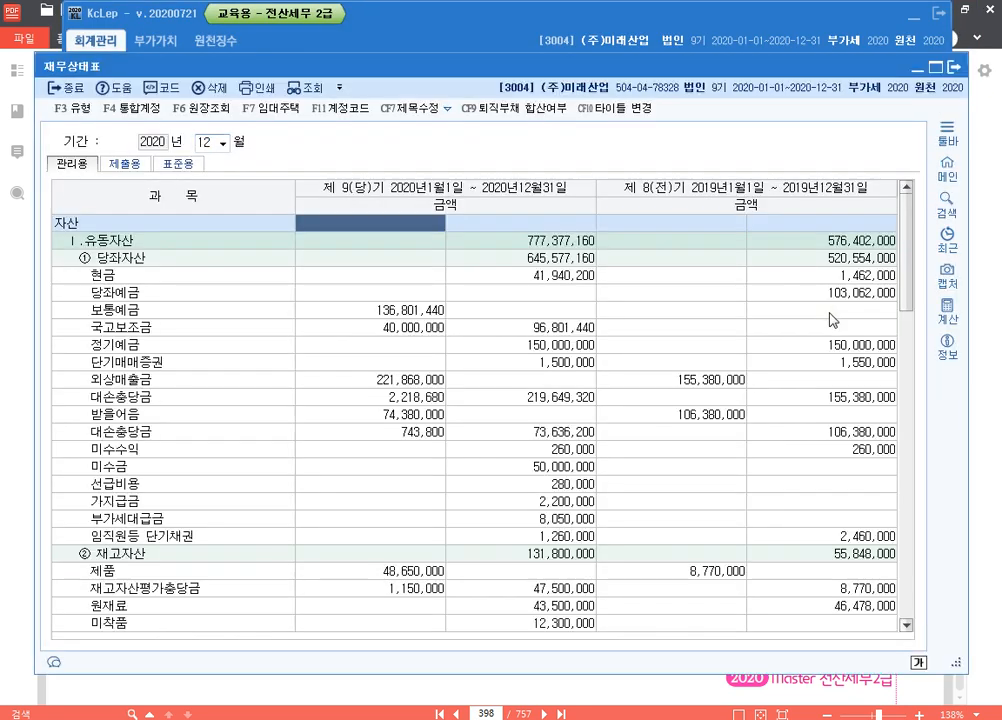
{"action": "scroll", "coordinate": [500, 454], "scroll_direction": "down", "scroll_amount": 20}
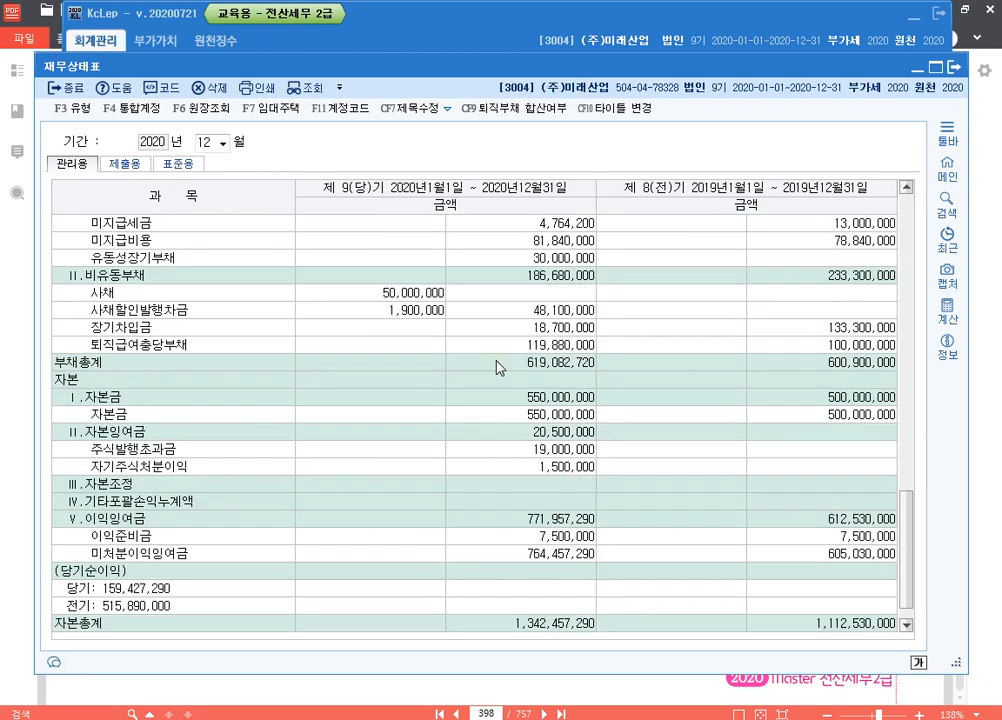
{"action": "scroll", "coordinate": [490, 385], "scroll_direction": "up", "scroll_amount": 20}
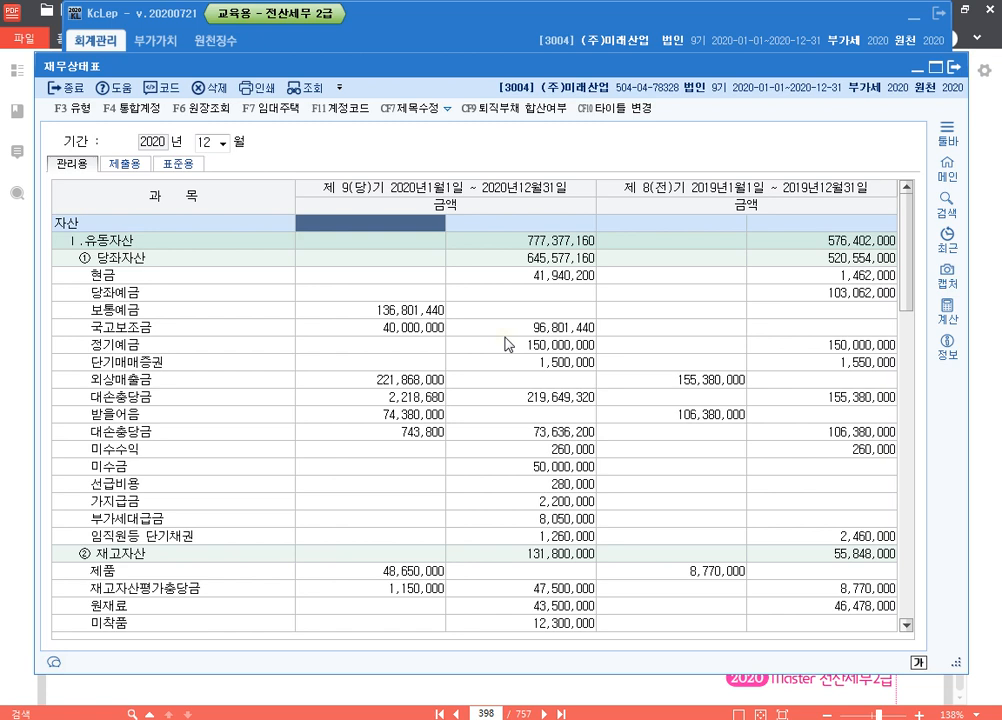
- Reopen the 이익잉여금처분계산서 without loading the saved data and go to its 현금배당 and 주식배당 amounts
{"action": "left_click", "coordinate": [822, 37]}
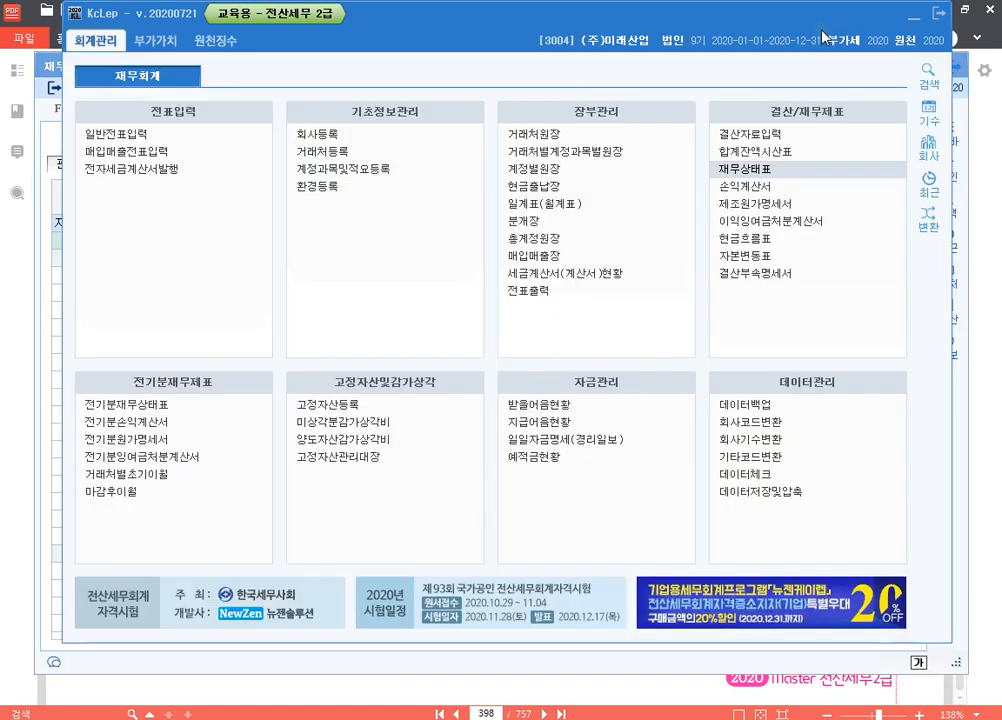
{"action": "right_click", "coordinate": [797, 229]}
{"action": "left_click", "coordinate": [797, 229]}
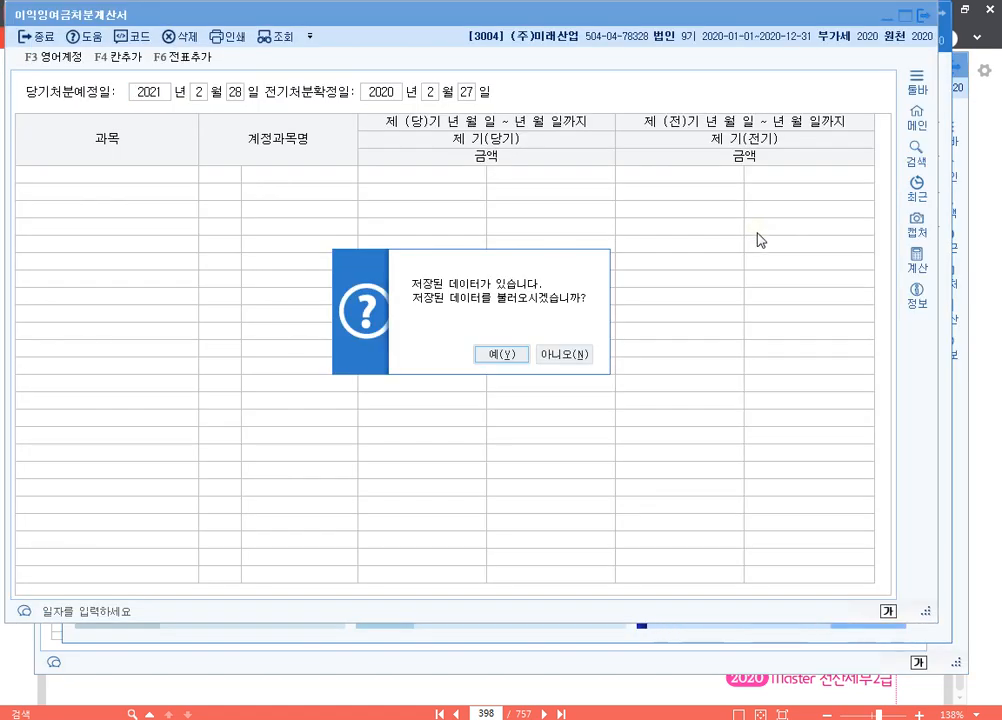
{"action": "left_click", "coordinate": [572, 361]}
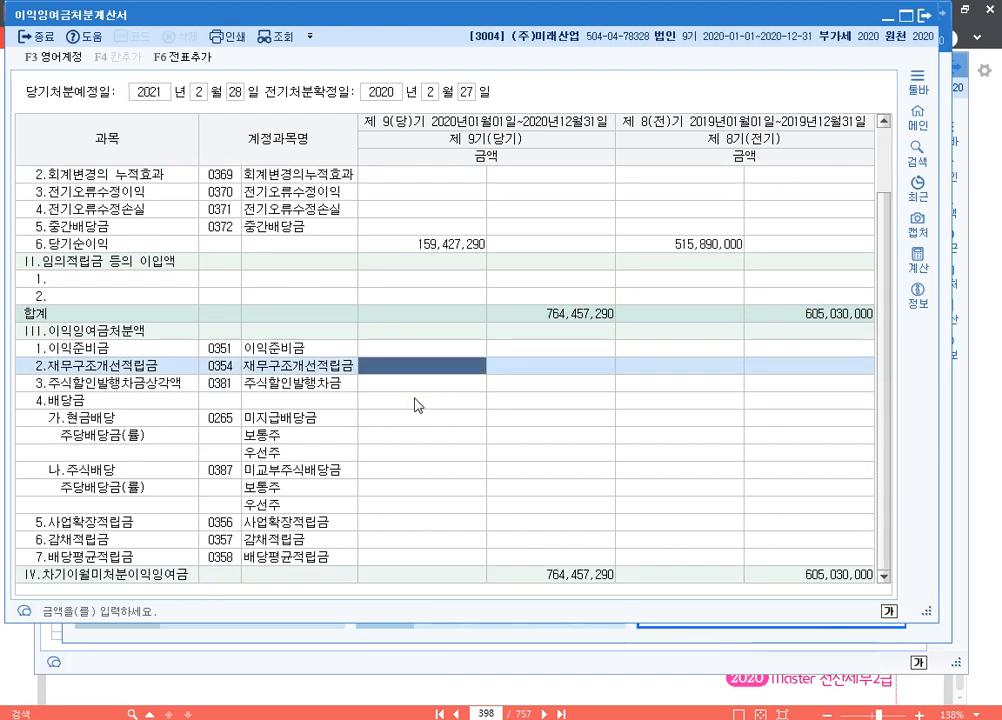
{"action": "left_click", "coordinate": [416, 413]}
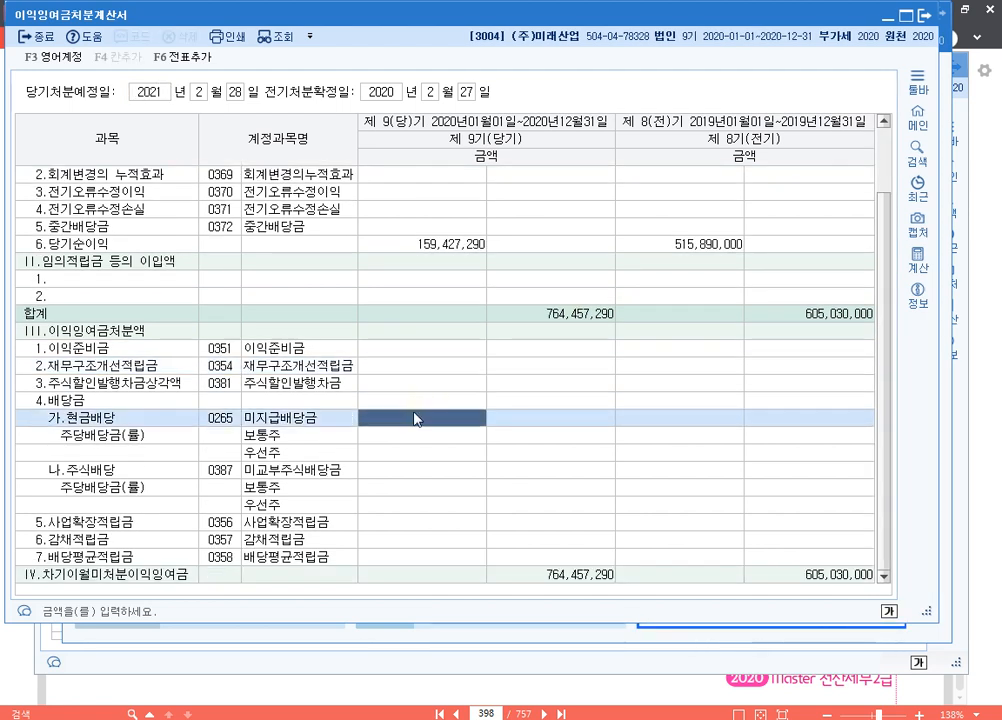
{"action": "left_click", "coordinate": [424, 469]}
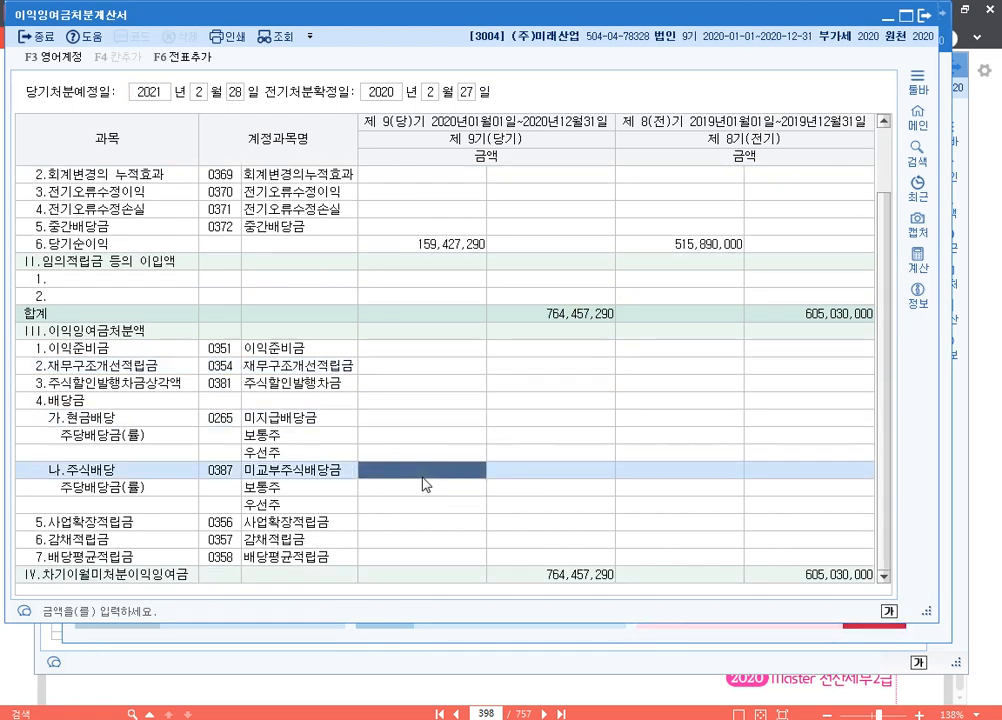
- Shorten the 이익잉여금처분계산서 window and insert a blank appropriation item 8 above the 차기이월미처분이익잉여금 row
{"action": "left_click", "coordinate": [452, 524]}
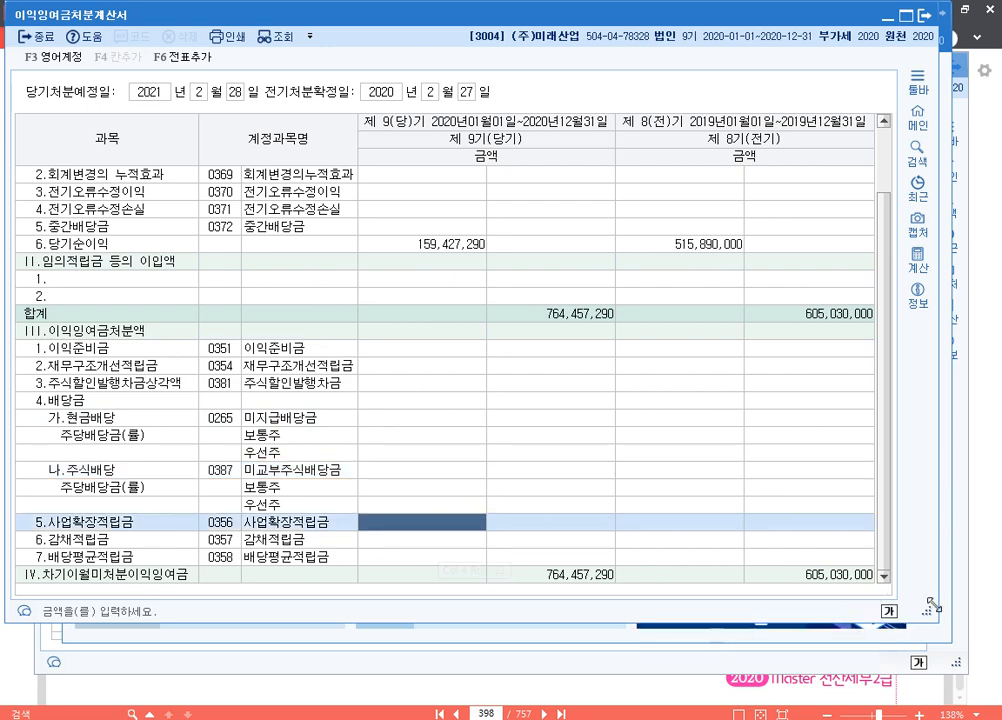
{"action": "left_click_drag", "start_coordinate": [930, 609], "coordinate": [958, 457]}
{"action": "scroll", "coordinate": [420, 353], "scroll_direction": "down", "scroll_amount": 3}
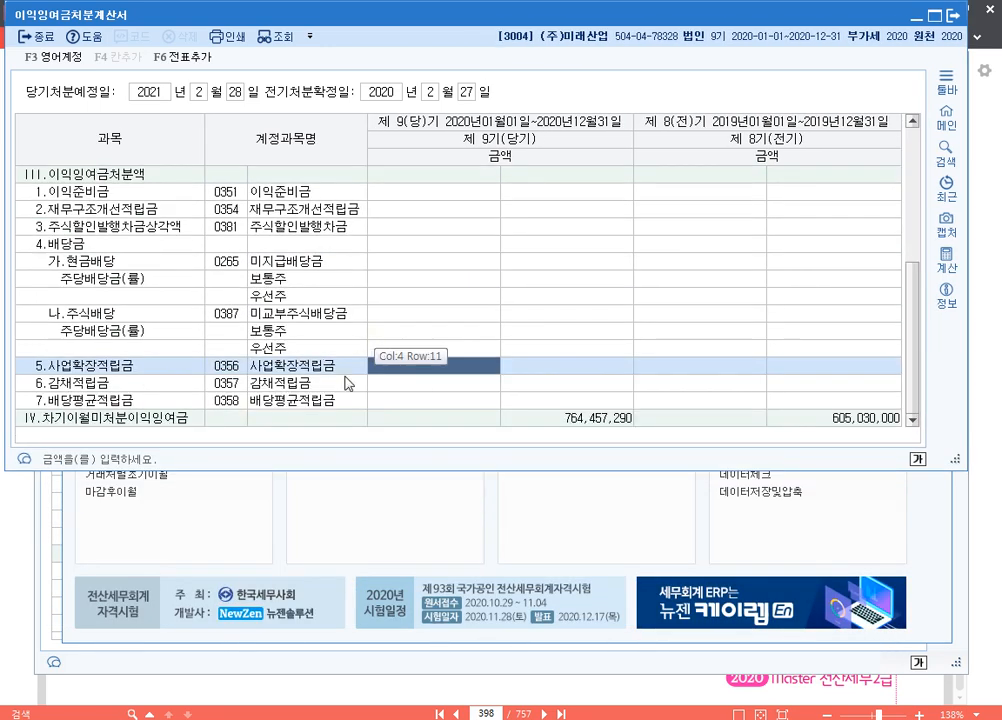
{"action": "left_click", "coordinate": [229, 406]}
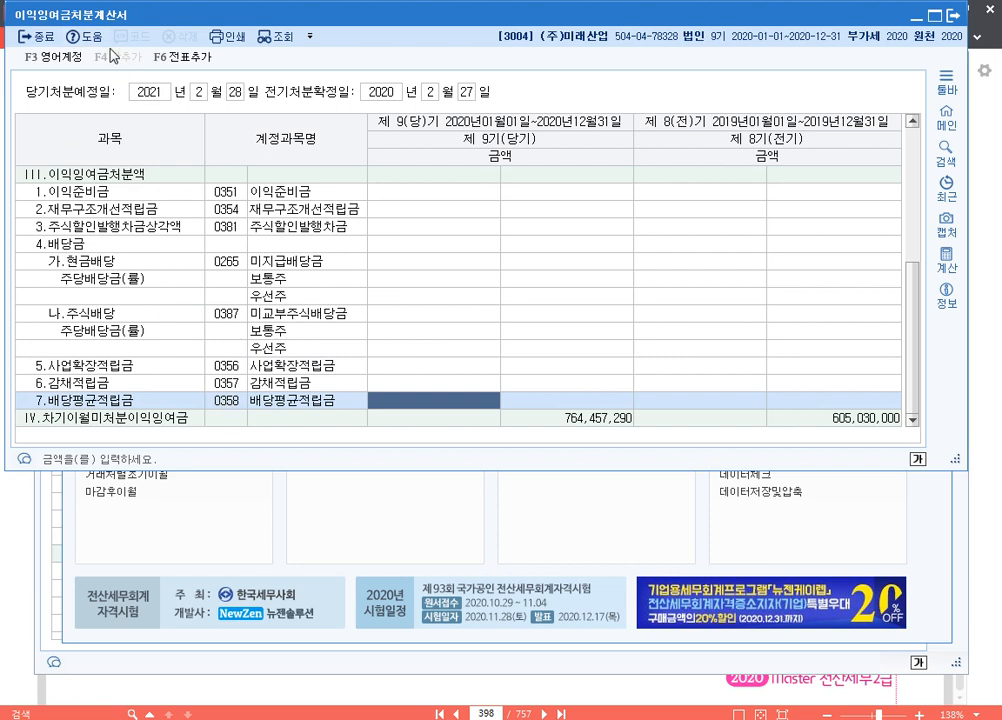
{"action": "left_click", "coordinate": [236, 420]}
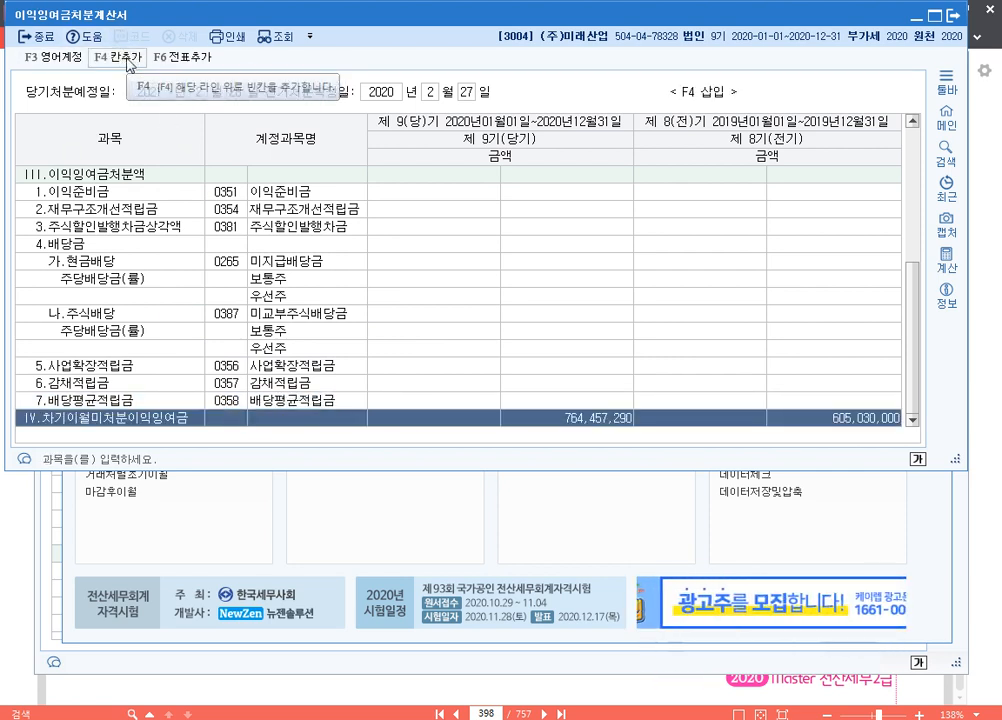
{"action": "left_click", "coordinate": [128, 62]}
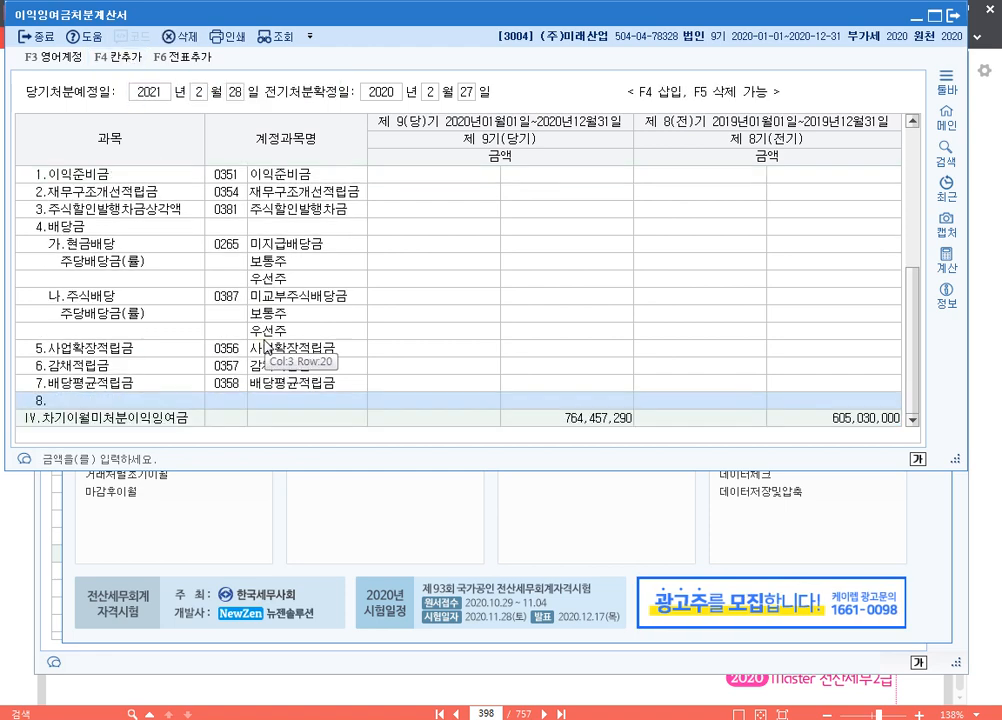
- View the account code list for the blank item 8 without choosing one, review the appropriation items and close the 이익잉여금처분계산서
{"action": "key", "text": "F2"}
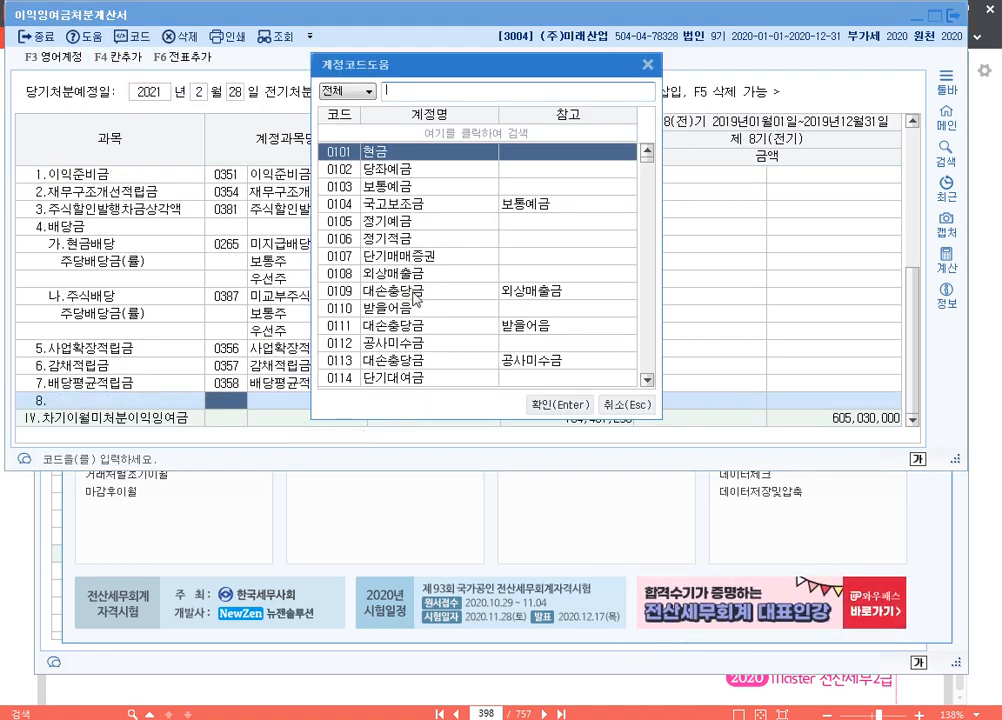
{"action": "key", "text": "Escape"}
{"action": "scroll", "coordinate": [357, 368], "scroll_direction": "up", "scroll_amount": 4}
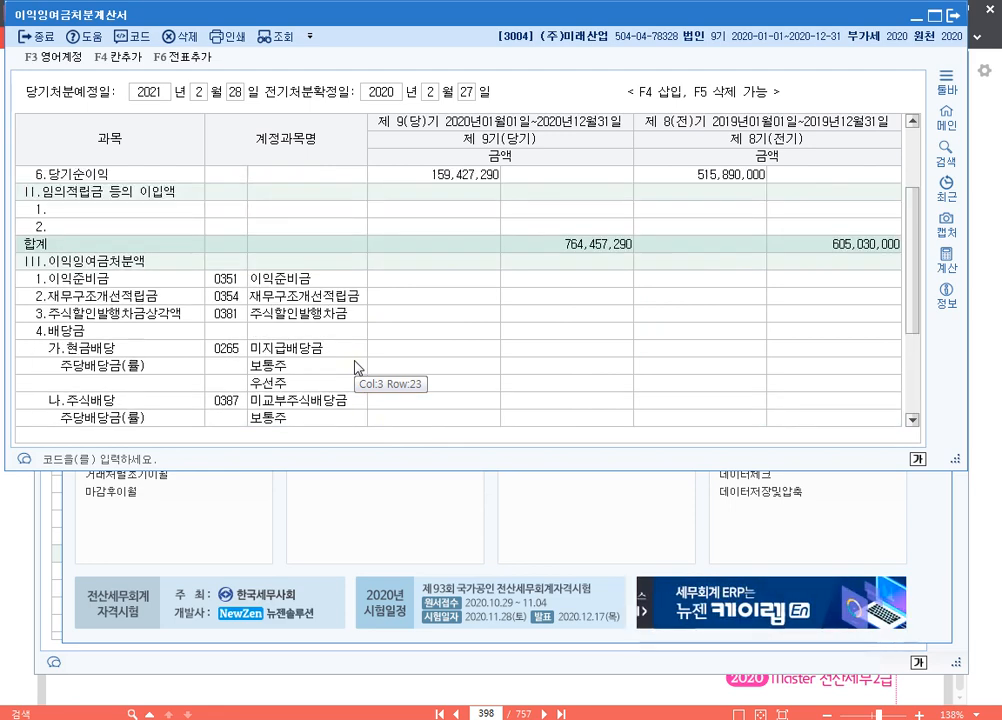
{"action": "scroll", "coordinate": [402, 340], "scroll_direction": "down", "scroll_amount": 3}
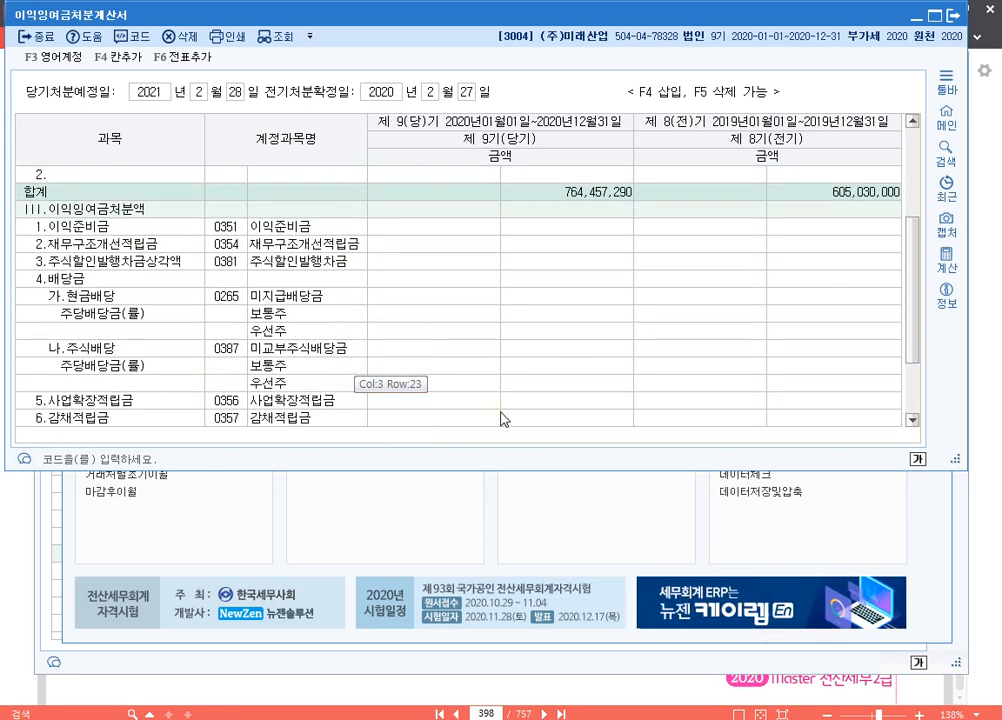
{"action": "left_click_drag", "start_coordinate": [505, 470], "coordinate": [505, 570]}
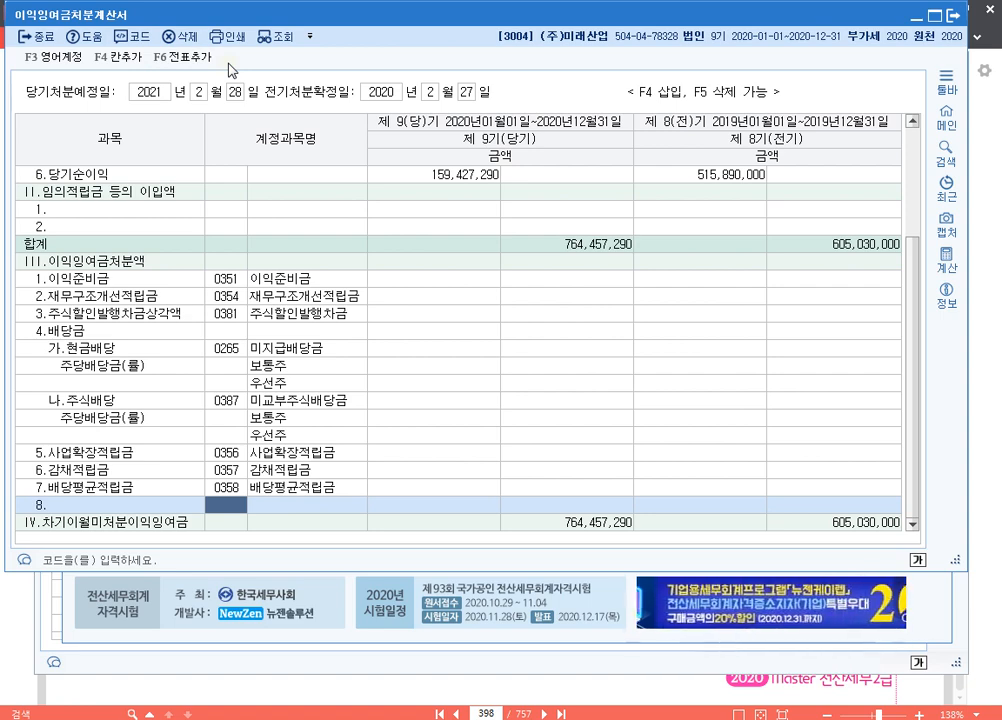
{"action": "left_click", "coordinate": [952, 17]}
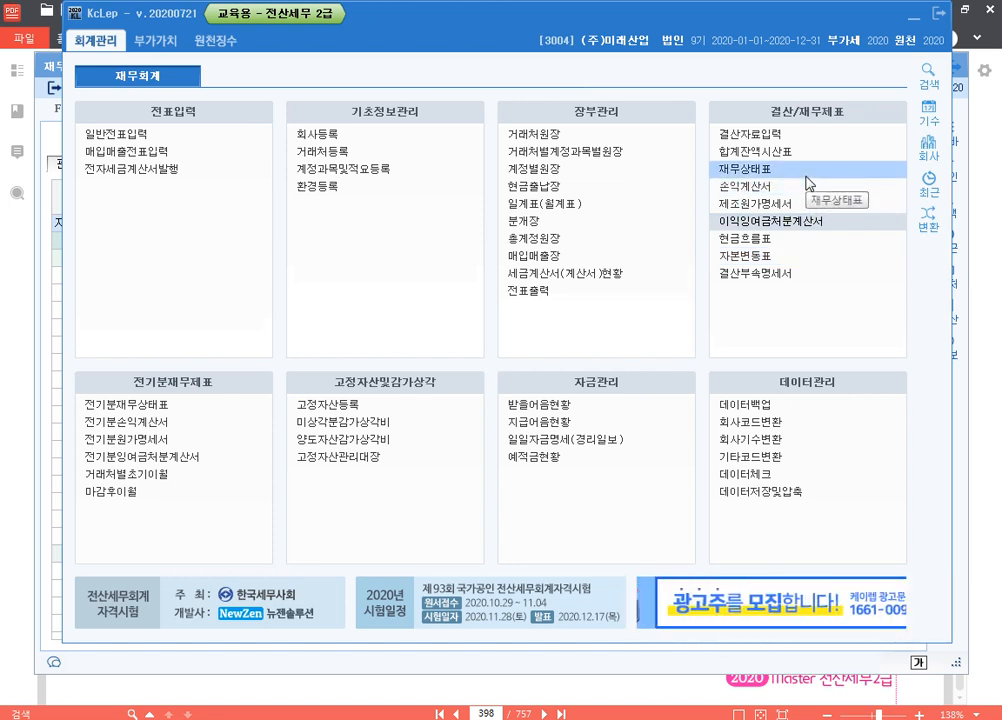